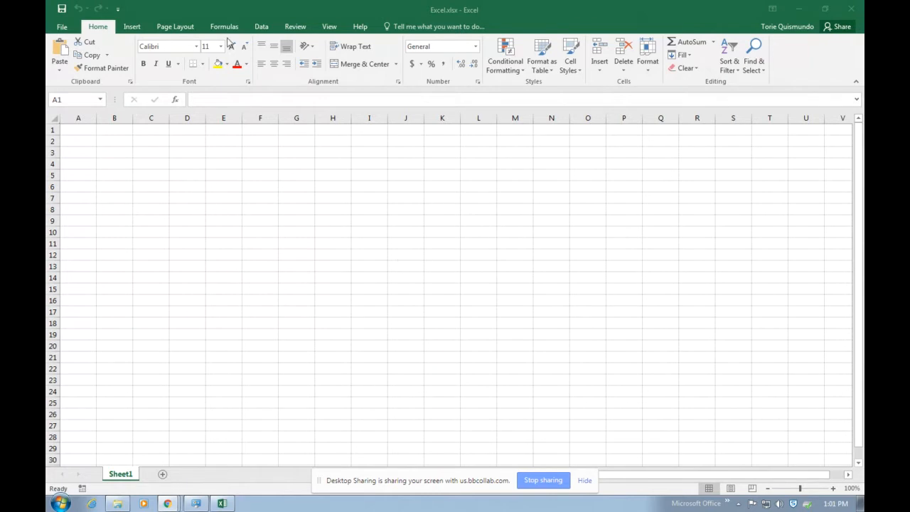
Browse the ribbon tabs from Insert through Help, then return to Home
{"action": "left_click", "coordinate": [62, 30]}
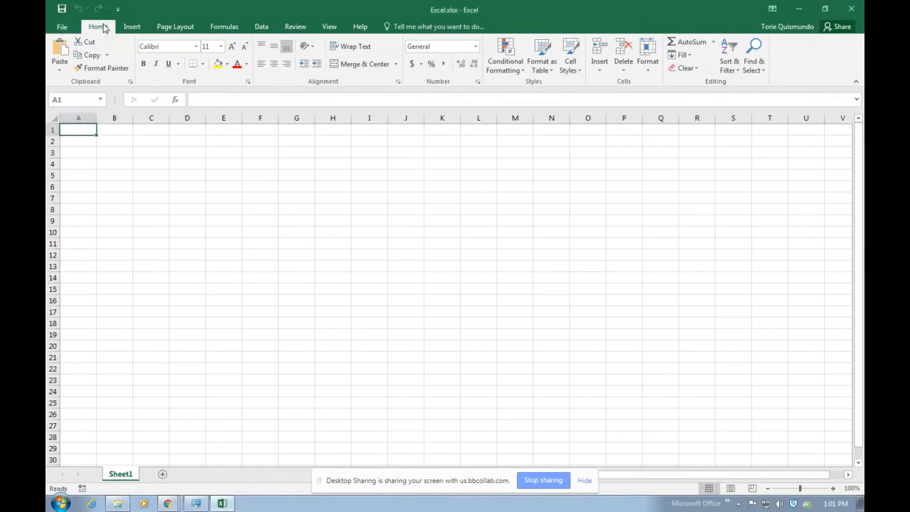
{"action": "left_click", "coordinate": [131, 27]}
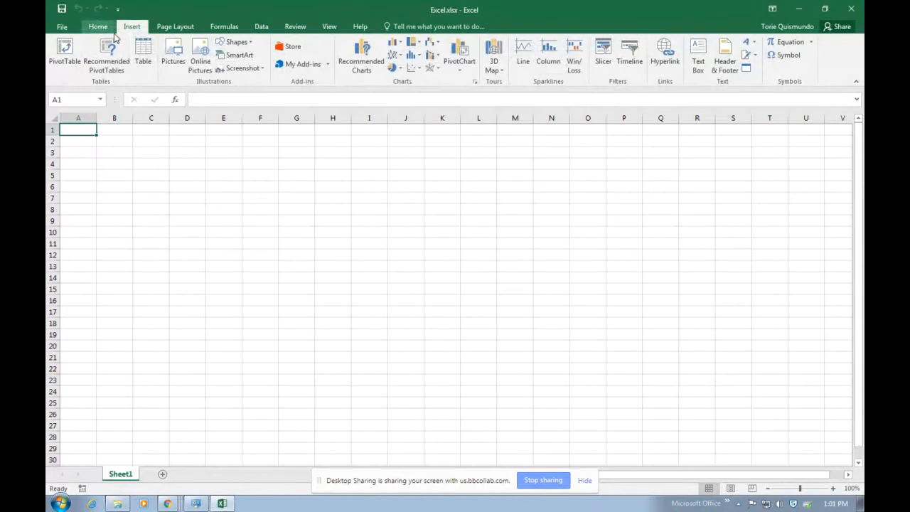
{"action": "left_click", "coordinate": [175, 27]}
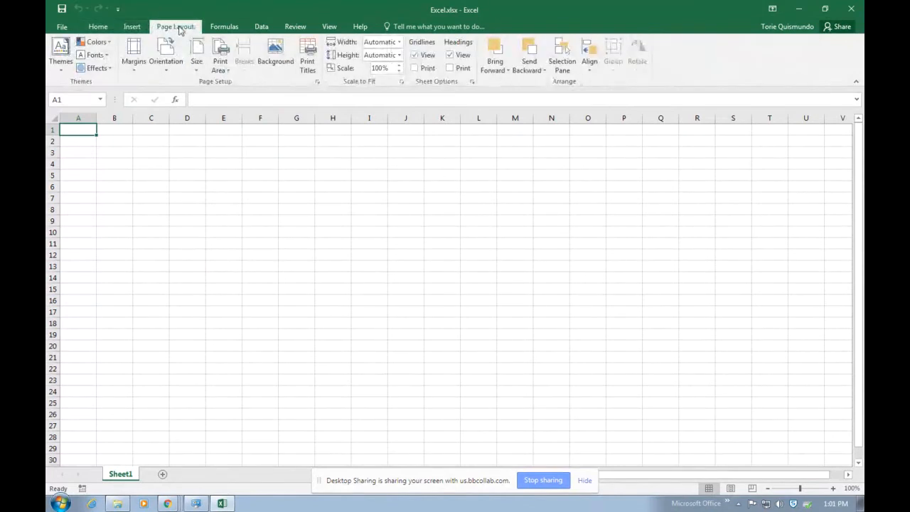
{"action": "left_click", "coordinate": [233, 27]}
{"action": "left_click", "coordinate": [260, 27]}
{"action": "left_click", "coordinate": [295, 27]}
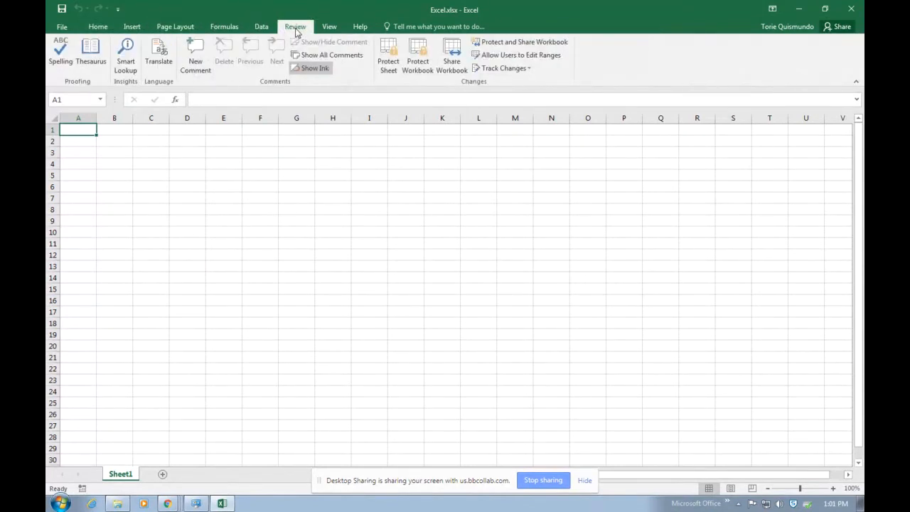
{"action": "left_click", "coordinate": [329, 27]}
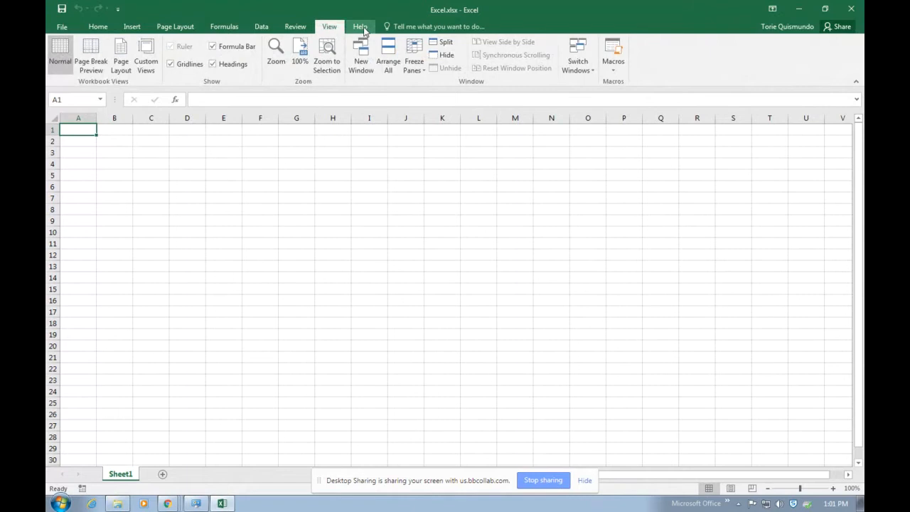
{"action": "left_click", "coordinate": [361, 28]}
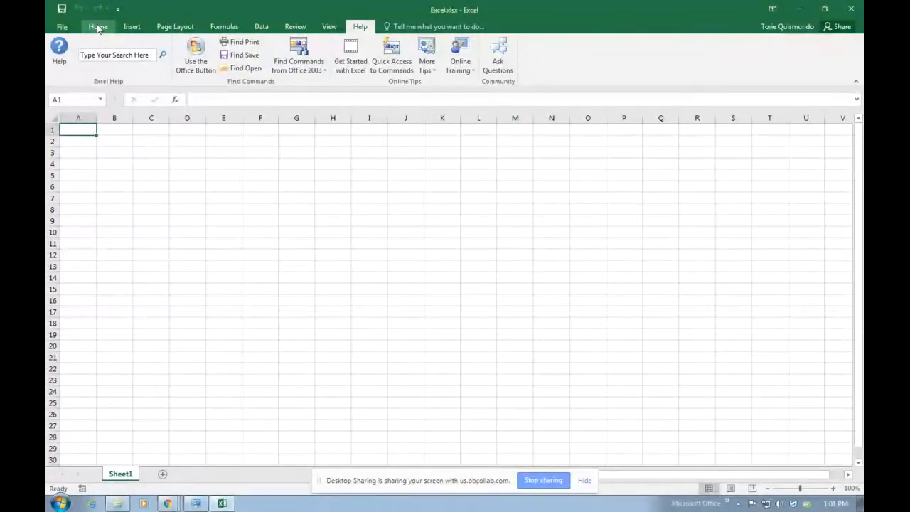
{"action": "left_click", "coordinate": [98, 28]}
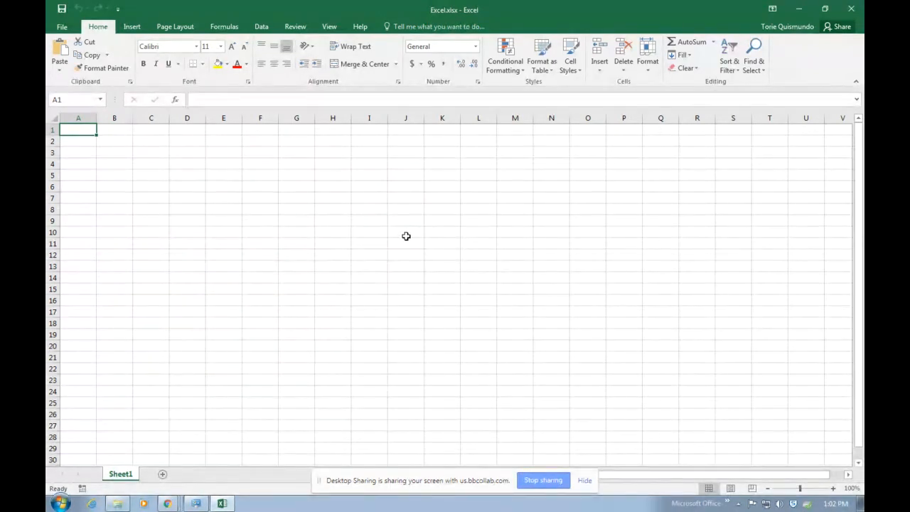
Zoom the sheet view to 160%, ending with cell D3 selected
{"action": "left_click", "coordinate": [410, 176]}
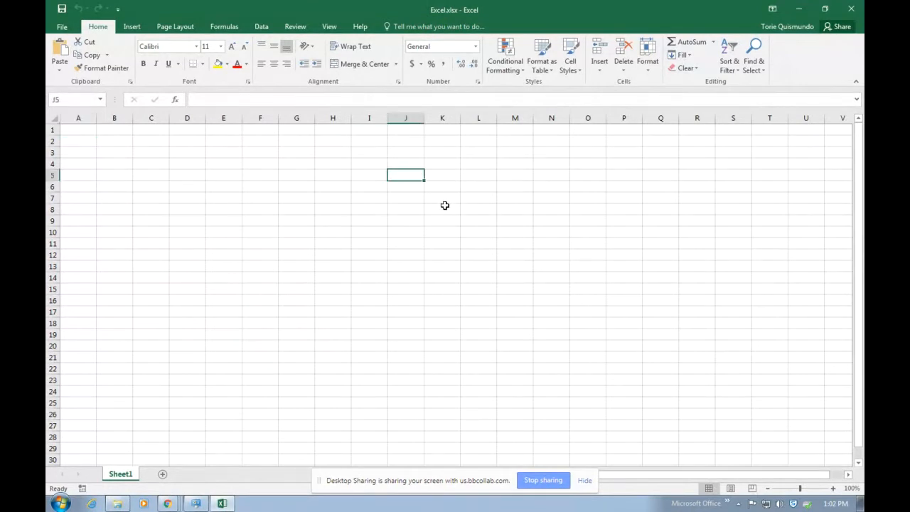
{"action": "left_click", "coordinate": [832, 489]}
{"action": "left_click", "coordinate": [833, 488]}
{"action": "left_click", "coordinate": [832, 488]}
{"action": "left_click", "coordinate": [832, 488]}
{"action": "left_click", "coordinate": [832, 488]}
{"action": "left_click", "coordinate": [832, 488]}
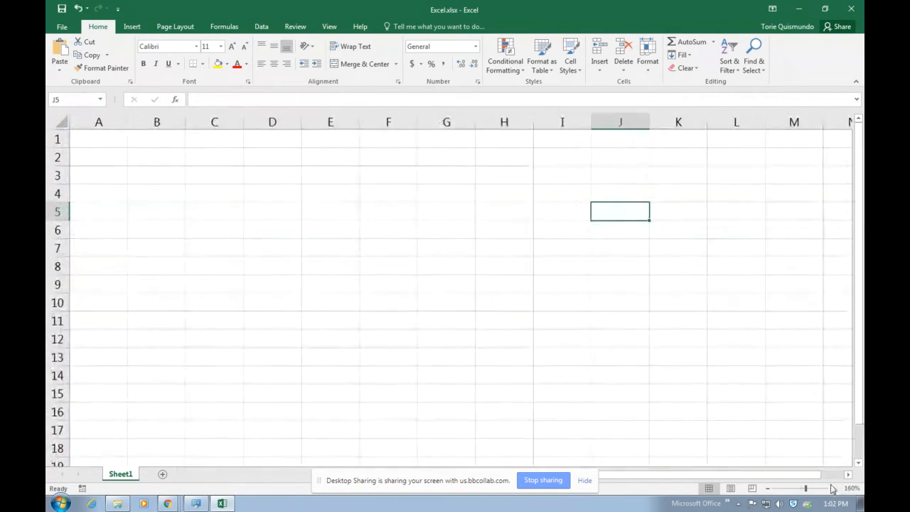
{"action": "left_click", "coordinate": [273, 177]}
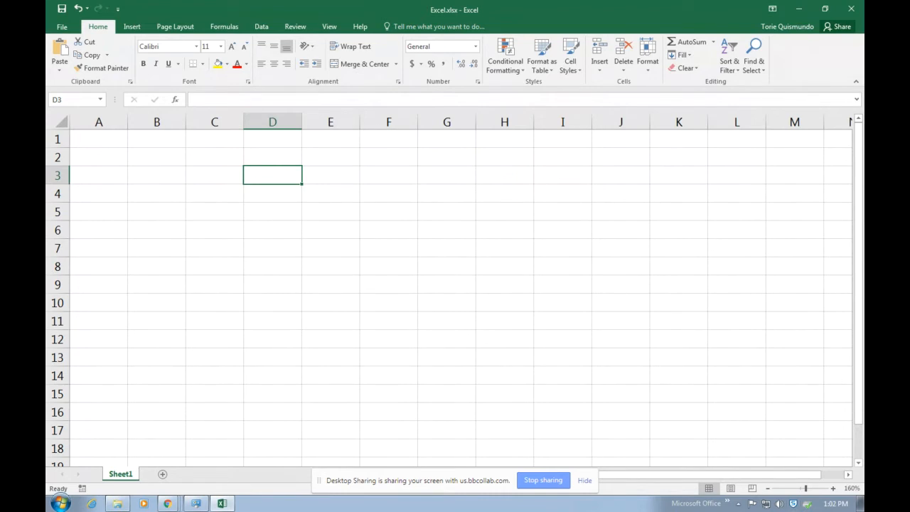
Enter A1 in the Name Box to return to the top-left cell
{"action": "left_click", "coordinate": [76, 99]}
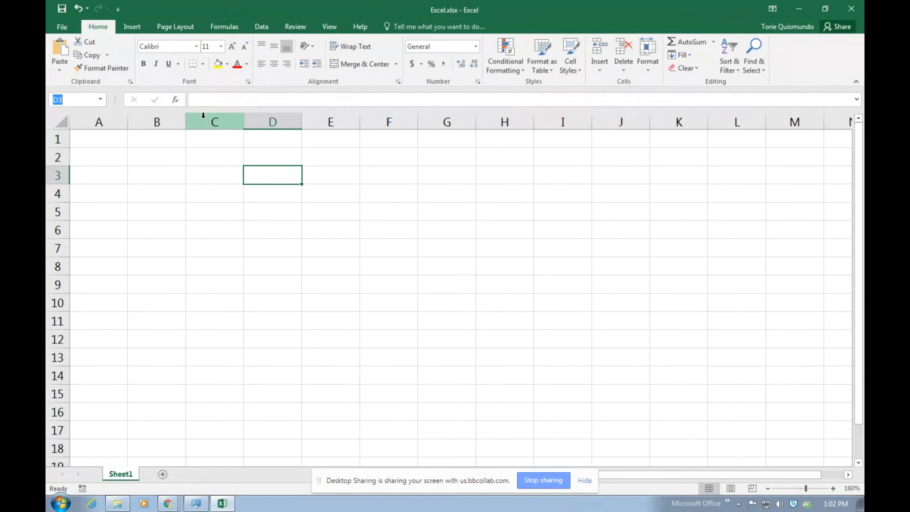
{"action": "type", "text": "A1"}
{"action": "key", "text": "Return"}
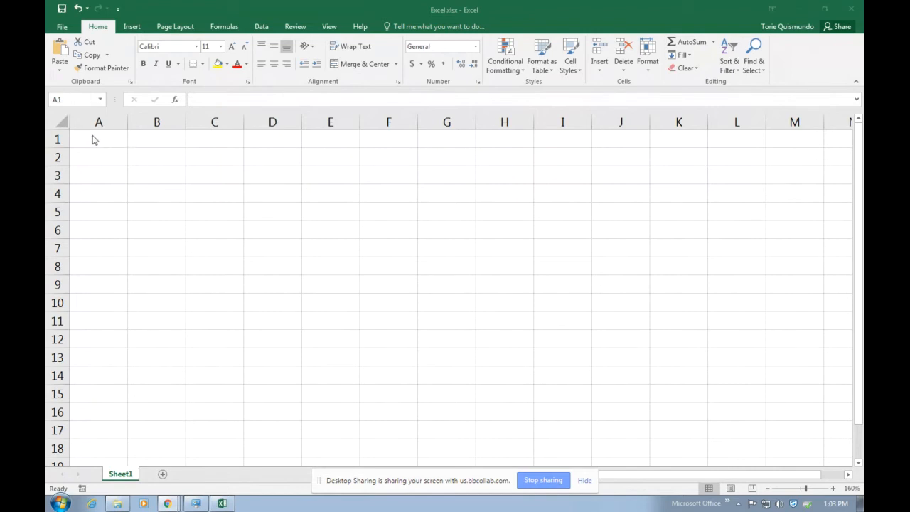
Move from A1 down column A to row 545
{"action": "left_click", "coordinate": [99, 138]}
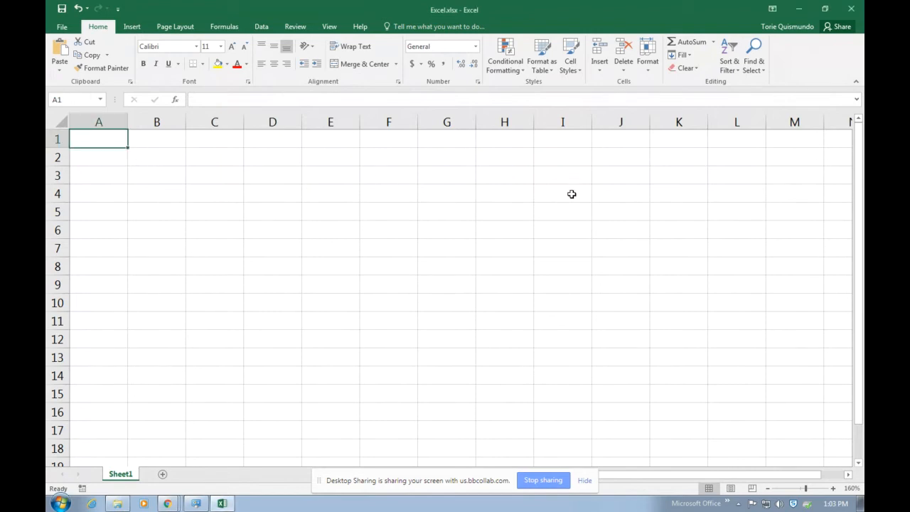
{"action": "key", "text": "Down"}
{"action": "key", "text": "Down"}
{"action": "key", "text": "Down"}
{"action": "key", "text": "Down"}
{"action": "key", "text": "Down"}
{"action": "key", "text": "Down"}
{"action": "key", "text": "Down"}
{"action": "key", "text": "Down"}
{"action": "key", "text": "Down"}
{"action": "key", "text": "Down"}
{"action": "key", "text": "Down"}
{"action": "key", "text": "Down"}
{"action": "key", "text": "Down"}
{"action": "key", "text": "Down"}
{"action": "key", "text": "Down"}
{"action": "key", "text": "Down"}
{"action": "key", "text": "Down"}
{"action": "key", "text": "Down"}
{"action": "key", "text": "Down"}
{"action": "key", "text": "Down"}
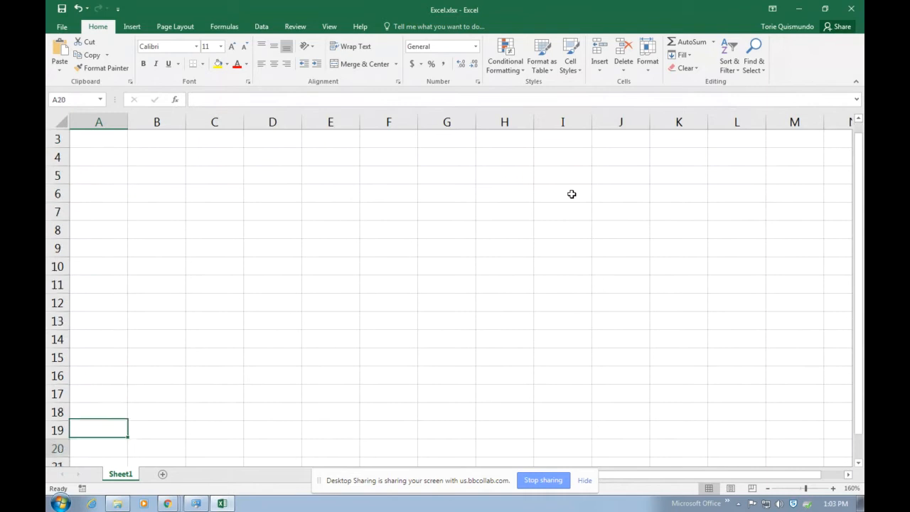
{"action": "key", "text": "Down"}
{"action": "key", "text": "Down"}
{"action": "key", "text": "Down"}
{"action": "key", "text": "Down"}
{"action": "key", "text": "Down"}
{"action": "key", "text": "Down"}
{"action": "key", "text": "Down"}
{"action": "key", "text": "Down"}
{"action": "key", "text": "Down"}
{"action": "key", "text": "Down"}
{"action": "key", "text": "Down"}
{"action": "key", "text": "Down"}
{"action": "key", "text": "Down"}
{"action": "key", "text": "Down"}
{"action": "key", "text": "Down"}
{"action": "key", "text": "Down"}
{"action": "key", "text": "Down"}
{"action": "key", "text": "Down"}
{"action": "key", "text": "Down"}
{"action": "key", "text": "Down"}
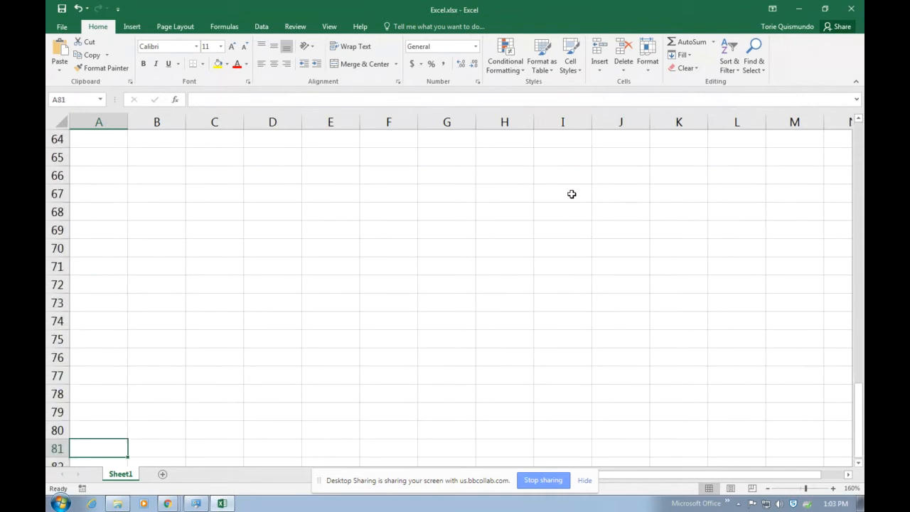
{"action": "key", "text": "Down"}
{"action": "key", "text": "Down"}
{"action": "key", "text": "Down"}
{"action": "key", "text": "Down"}
{"action": "key", "text": "Down"}
{"action": "key", "text": "Down"}
{"action": "key", "text": "Down"}
{"action": "key", "text": "Down"}
{"action": "key", "text": "Down"}
{"action": "key", "text": "Down"}
{"action": "key", "text": "Down"}
{"action": "key", "text": "Down"}
{"action": "key", "text": "Down"}
{"action": "key", "text": "Down"}
{"action": "key", "text": "Down"}
{"action": "key", "text": "Down"}
{"action": "key", "text": "Down"}
{"action": "key", "text": "Down"}
{"action": "key", "text": "Down"}
{"action": "key", "text": "Down"}
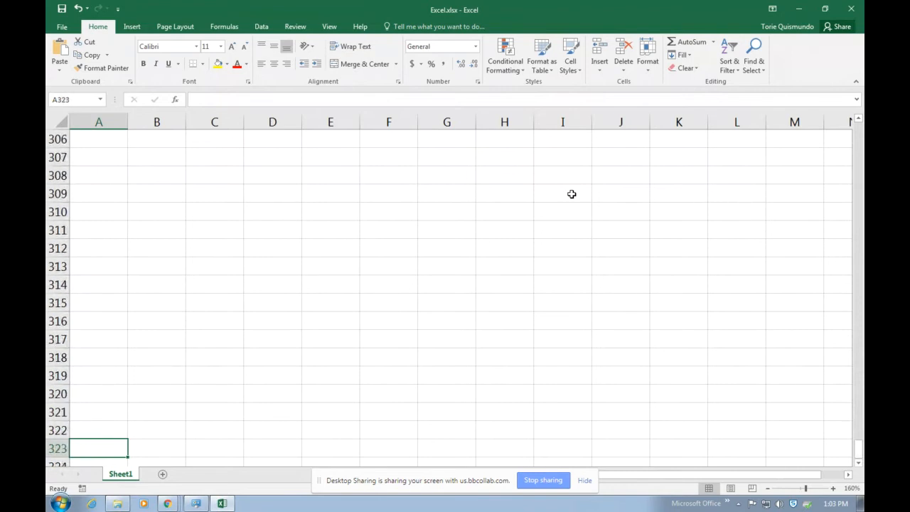
{"action": "key", "text": "Down"}
{"action": "key", "text": "Down"}
{"action": "key", "text": "Down"}
{"action": "key", "text": "Down"}
{"action": "key", "text": "Down"}
{"action": "key", "text": "Down"}
{"action": "key", "text": "Down"}
{"action": "key", "text": "Down"}
{"action": "key", "text": "Down"}
{"action": "key", "text": "Down"}
{"action": "key", "text": "Down"}
{"action": "key", "text": "Down"}
{"action": "key", "text": "Down"}
{"action": "key", "text": "Down"}
{"action": "key", "text": "Down"}
{"action": "key", "text": "Down"}
{"action": "key", "text": "Down"}
{"action": "key", "text": "Down"}
{"action": "key", "text": "Down"}
{"action": "key", "text": "Down"}
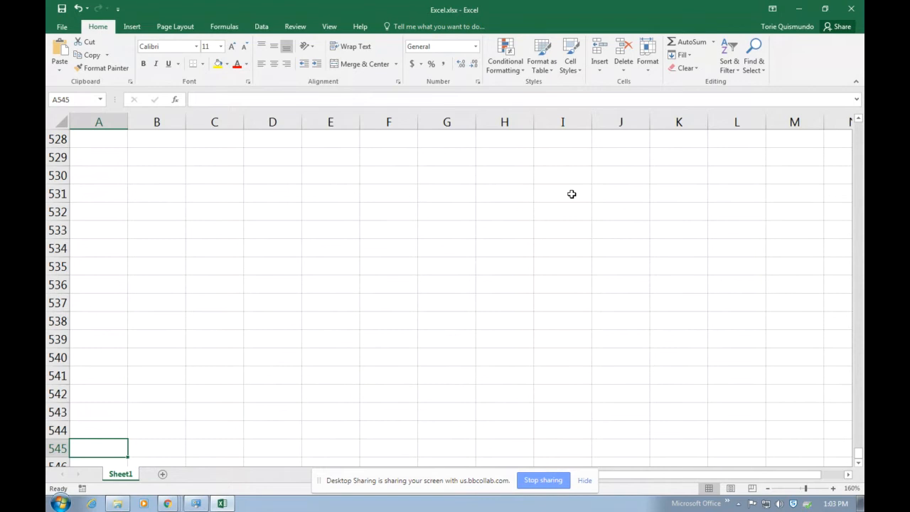
Move right along row 545 past column ABO
{"action": "key", "text": "Right"}
{"action": "key", "text": "Right"}
{"action": "key", "text": "Right"}
{"action": "key", "text": "Right"}
{"action": "key", "text": "Right"}
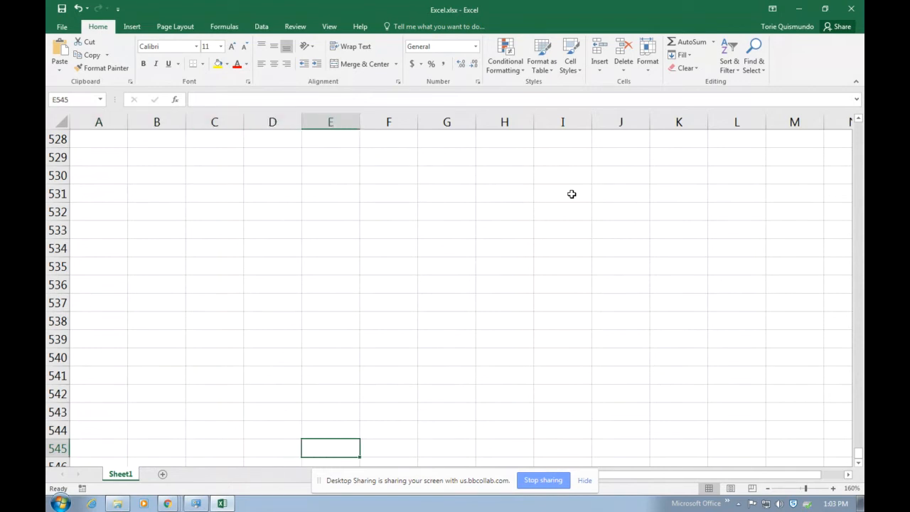
{"action": "key", "text": "Right"}
{"action": "key", "text": "Right"}
{"action": "key", "text": "Right"}
{"action": "key", "text": "Right"}
{"action": "key", "text": "Right"}
{"action": "key", "text": "Right"}
{"action": "key", "text": "Right"}
{"action": "key", "text": "Right"}
{"action": "key", "text": "Right"}
{"action": "key", "text": "Right"}
{"action": "key", "text": "Right"}
{"action": "key", "text": "Right"}
{"action": "key", "text": "Right"}
{"action": "key", "text": "Right"}
{"action": "key", "text": "Right"}
{"action": "key", "text": "Right"}
{"action": "key", "text": "Right"}
{"action": "key", "text": "Right"}
{"action": "key", "text": "Right"}
{"action": "key", "text": "Right"}
{"action": "key", "text": "Right"}
{"action": "key", "text": "Right"}
{"action": "key", "text": "Right"}
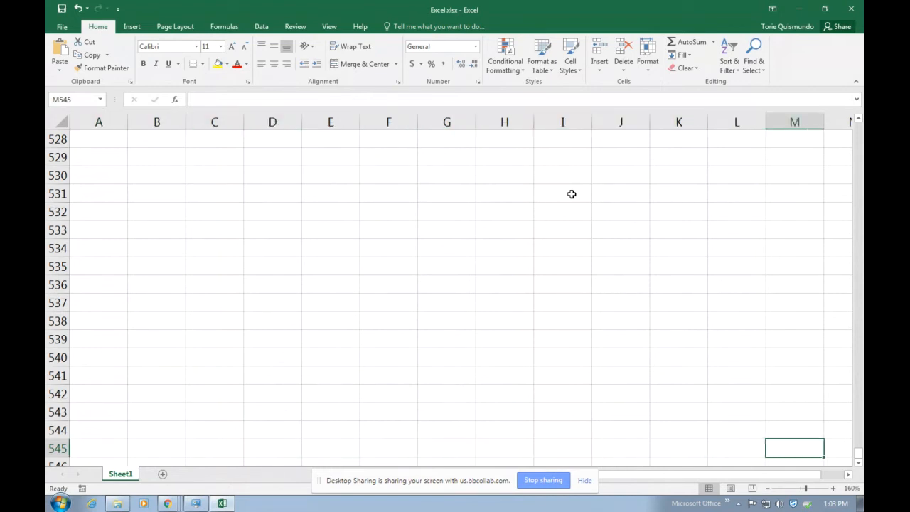
{"action": "key", "text": "Right"}
{"action": "key", "text": "Right"}
{"action": "key", "text": "Right"}
{"action": "key", "text": "Right"}
{"action": "key", "text": "Right"}
{"action": "key", "text": "Right"}
{"action": "key", "text": "Right"}
{"action": "key", "text": "Right"}
{"action": "key", "text": "Right"}
{"action": "key", "text": "Right"}
{"action": "key", "text": "Right"}
{"action": "key", "text": "Right"}
{"action": "key", "text": "Right"}
{"action": "key", "text": "Right"}
{"action": "key", "text": "Right"}
{"action": "key", "text": "Right"}
{"action": "key", "text": "Right"}
{"action": "key", "text": "Right"}
{"action": "key", "text": "Right"}
{"action": "key", "text": "Right"}
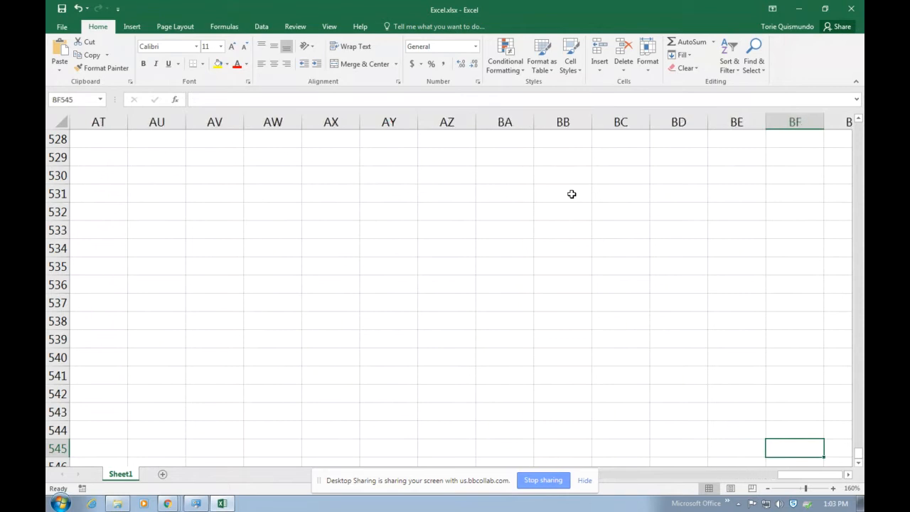
{"action": "key", "text": "Right"}
{"action": "key", "text": "Right"}
{"action": "key", "text": "Right"}
{"action": "key", "text": "Right"}
{"action": "key", "text": "Right"}
{"action": "key", "text": "Right"}
{"action": "key", "text": "Right"}
{"action": "key", "text": "Right"}
{"action": "key", "text": "Right"}
{"action": "key", "text": "Right"}
{"action": "key", "text": "Right"}
{"action": "key", "text": "Right"}
{"action": "key", "text": "Right"}
{"action": "key", "text": "Right"}
{"action": "key", "text": "Right"}
{"action": "key", "text": "Right"}
{"action": "key", "text": "Right"}
{"action": "key", "text": "Right"}
{"action": "key", "text": "Right"}
{"action": "key", "text": "Right"}
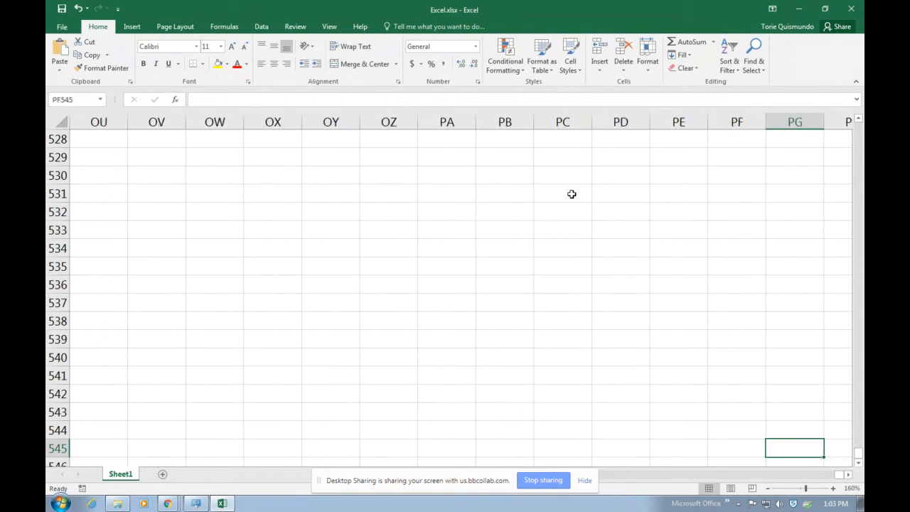
{"action": "key", "text": "Right"}
{"action": "key", "text": "Right"}
{"action": "key", "text": "Right"}
{"action": "key", "text": "Right"}
{"action": "key", "text": "Right"}
{"action": "key", "text": "Right"}
{"action": "key", "text": "Right"}
{"action": "key", "text": "Right"}
{"action": "key", "text": "Right"}
{"action": "key", "text": "Right"}
{"action": "key", "text": "Right"}
{"action": "key", "text": "Right"}
{"action": "key", "text": "Right"}
{"action": "key", "text": "Right"}
{"action": "key", "text": "Right"}
{"action": "key", "text": "Right"}
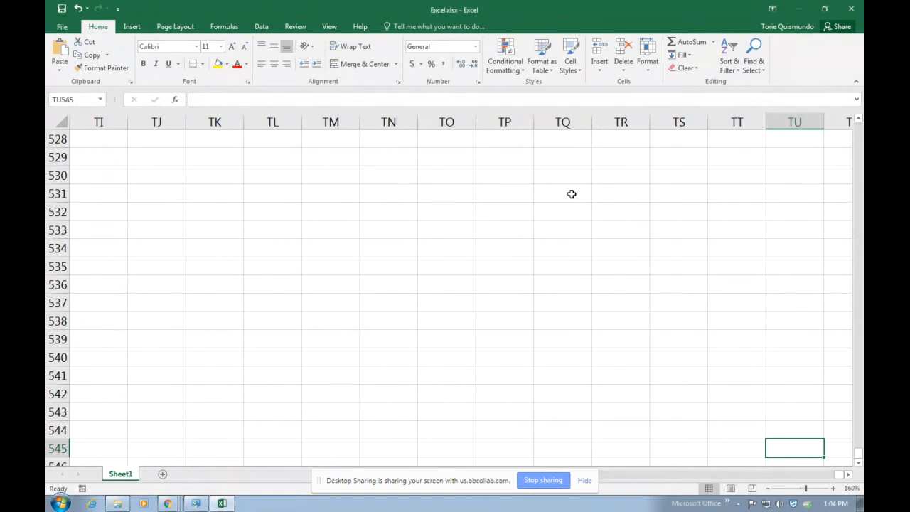
{"action": "key", "text": "Right"}
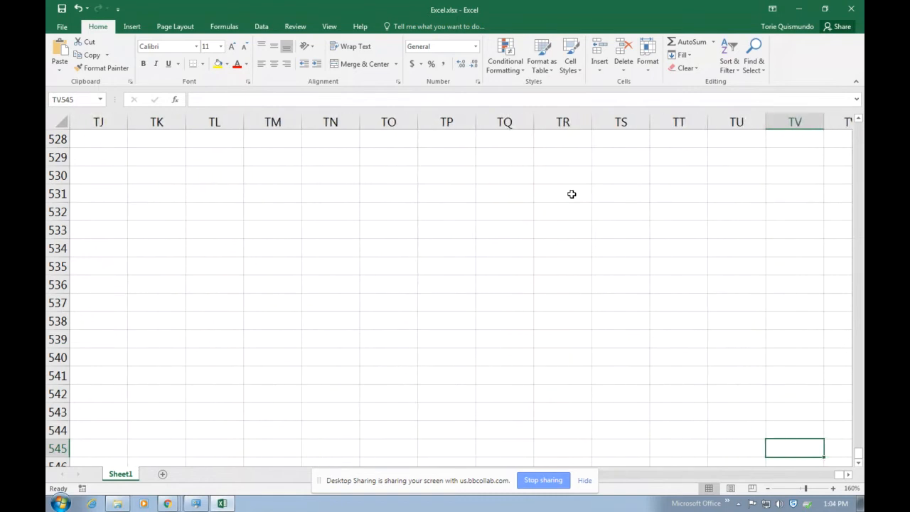
{"action": "key", "text": "Right"}
{"action": "key", "text": "Right"}
{"action": "key", "text": "Right"}
{"action": "key", "text": "Right"}
{"action": "key", "text": "Right"}
{"action": "key", "text": "Right"}
{"action": "key", "text": "Right"}
{"action": "key", "text": "Right"}
{"action": "key", "text": "Right"}
{"action": "key", "text": "Right"}
{"action": "key", "text": "Right"}
{"action": "key", "text": "Right"}
{"action": "key", "text": "Right"}
{"action": "key", "text": "Right"}
{"action": "key", "text": "Right"}
{"action": "key", "text": "Right"}
{"action": "key", "text": "Right"}
{"action": "key", "text": "Right"}
{"action": "key", "text": "Right"}
{"action": "key", "text": "Right"}
{"action": "key", "text": "Right"}
{"action": "key", "text": "Right"}
{"action": "key", "text": "Right"}
{"action": "key", "text": "Right"}
{"action": "key", "text": "Right"}
{"action": "key", "text": "Right"}
{"action": "key", "text": "Right"}
{"action": "key", "text": "Right"}
{"action": "key", "text": "Right"}
{"action": "key", "text": "Right"}
{"action": "key", "text": "Right"}
{"action": "key", "text": "Right"}
{"action": "key", "text": "Right"}
{"action": "key", "text": "Right"}
{"action": "key", "text": "Right"}
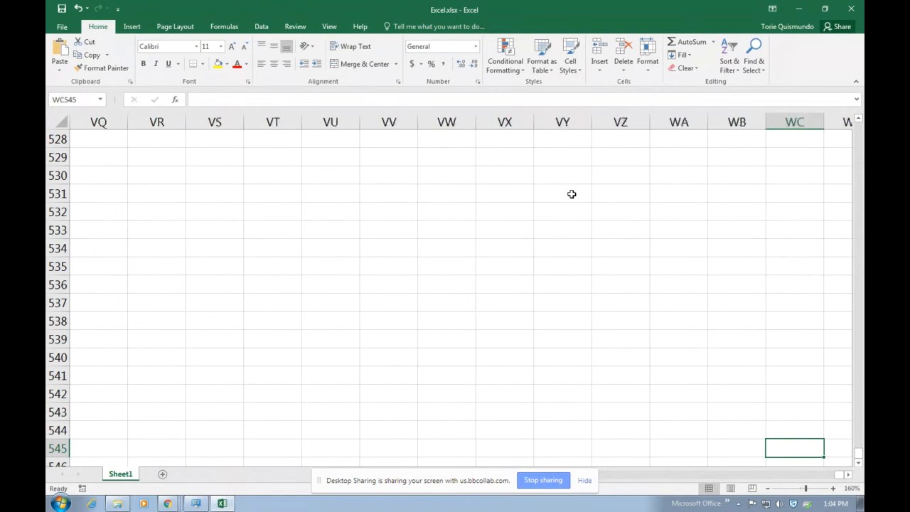
{"action": "key", "text": "Right"}
{"action": "key", "text": "Right"}
{"action": "key", "text": "Right"}
{"action": "key", "text": "Right"}
{"action": "key", "text": "Right"}
{"action": "key", "text": "Right"}
{"action": "key", "text": "Right"}
{"action": "key", "text": "Right"}
{"action": "key", "text": "Right"}
{"action": "key", "text": "Right"}
{"action": "key", "text": "Right"}
{"action": "key", "text": "Right"}
{"action": "key", "text": "Right"}
{"action": "key", "text": "Right"}
{"action": "key", "text": "Right"}
{"action": "key", "text": "Right"}
{"action": "key", "text": "Right"}
{"action": "key", "text": "Right"}
{"action": "key", "text": "Right"}
{"action": "key", "text": "Right"}
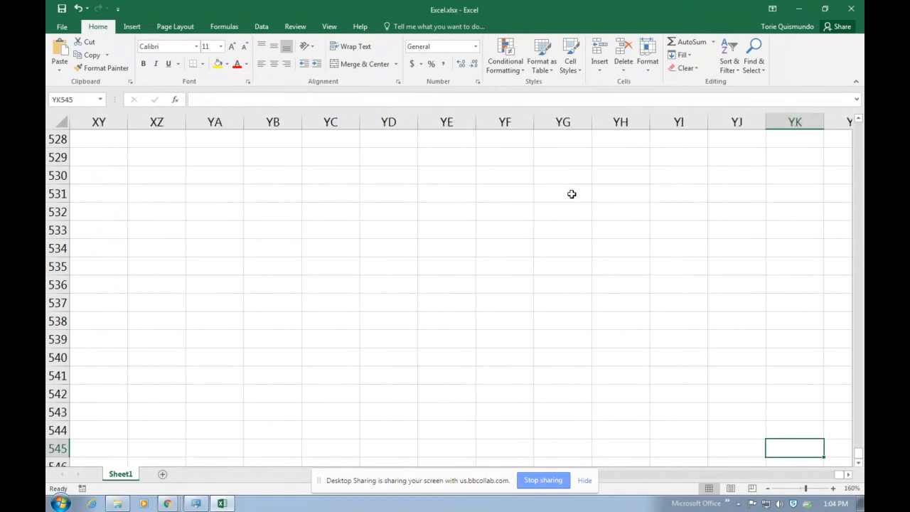
{"action": "key", "text": "Right"}
{"action": "key", "text": "Right"}
{"action": "key", "text": "Right"}
{"action": "key", "text": "Right"}
{"action": "key", "text": "Right"}
{"action": "key", "text": "Right"}
{"action": "key", "text": "Right"}
{"action": "key", "text": "Right"}
{"action": "key", "text": "Right"}
{"action": "key", "text": "Right"}
{"action": "key", "text": "Right"}
{"action": "key", "text": "Right"}
{"action": "key", "text": "Right"}
{"action": "key", "text": "Right"}
{"action": "key", "text": "Right"}
{"action": "key", "text": "Right"}
{"action": "key", "text": "Right"}
{"action": "key", "text": "Right"}
{"action": "key", "text": "Right"}
{"action": "key", "text": "Right"}
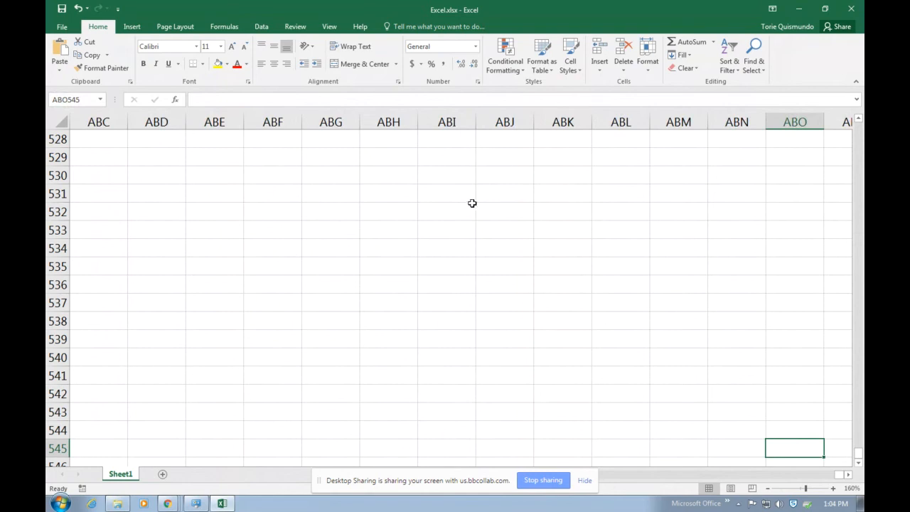
{"action": "left_click", "coordinate": [73, 101]}
{"action": "type", "text": "A1"}
{"action": "key", "text": "Return"}
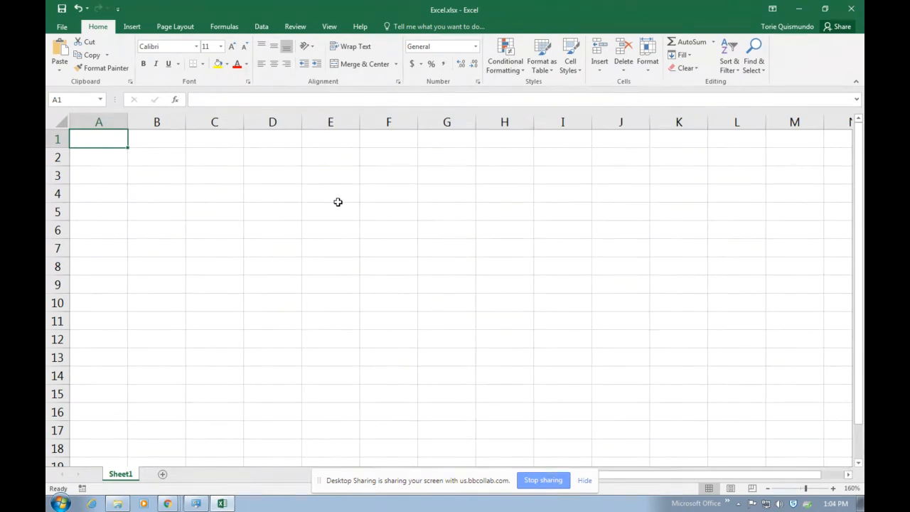
{"action": "left_click", "coordinate": [69, 98]}
{"action": "type", "text": "t3000"}
{"action": "key", "text": "Return"}
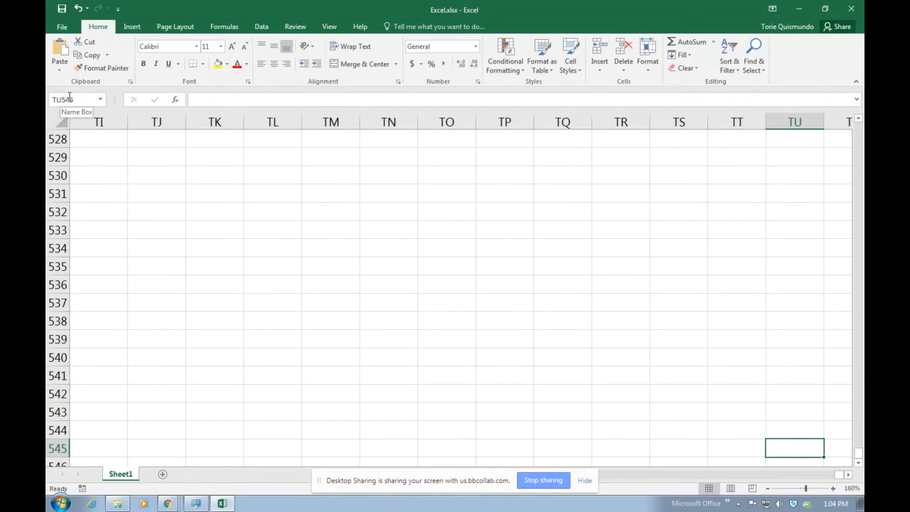
{"action": "key", "text": "Home"}
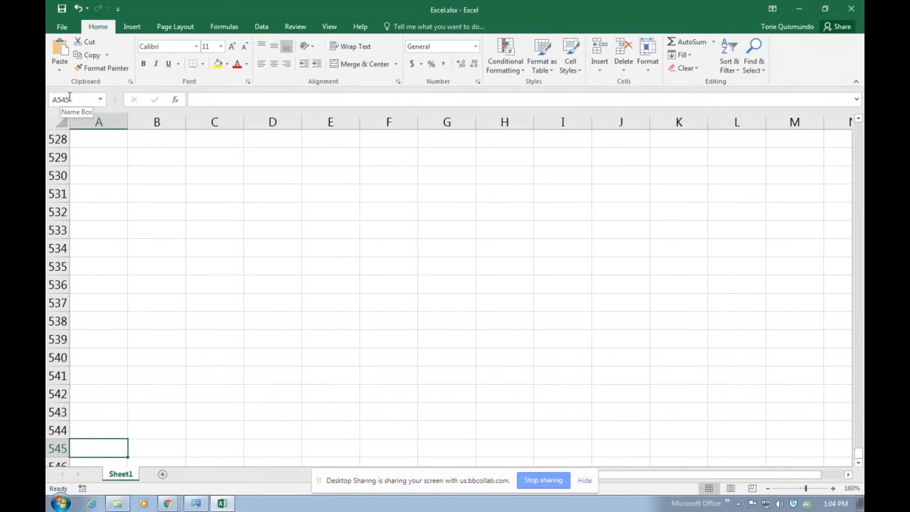
{"action": "key", "text": "ctrl+Home"}
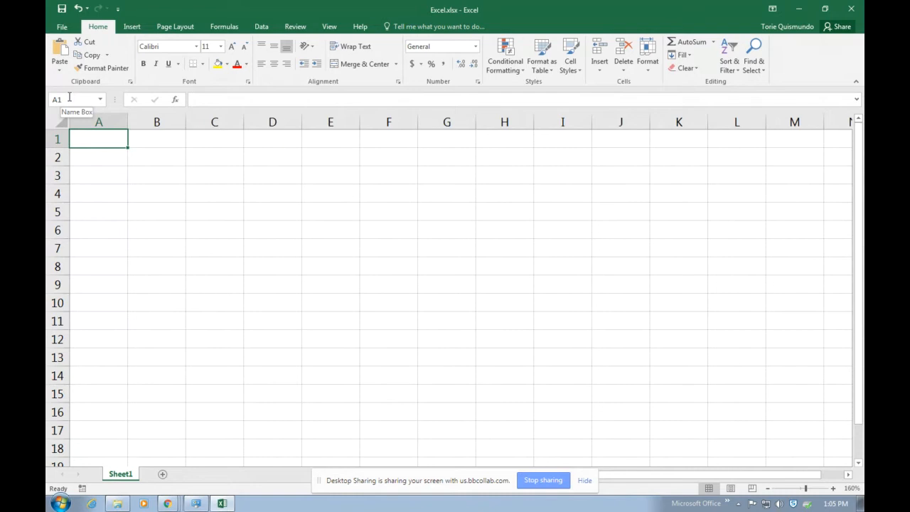
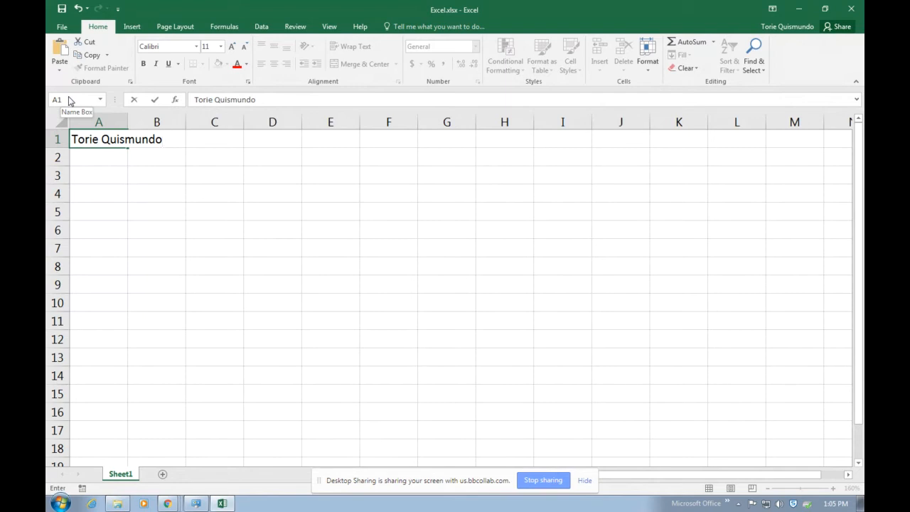
Enter the person's full name in cell A1 and reselect it
{"action": "key", "text": "Return"}
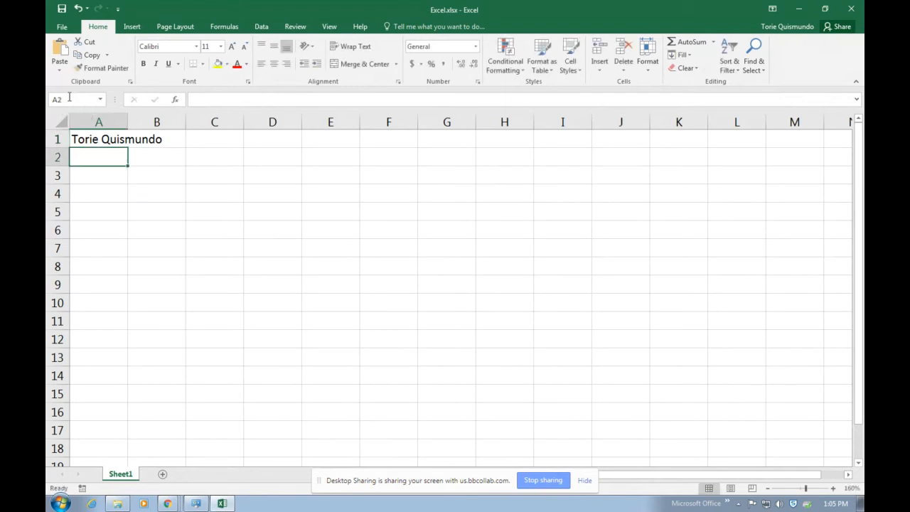
{"action": "left_click", "coordinate": [89, 139]}
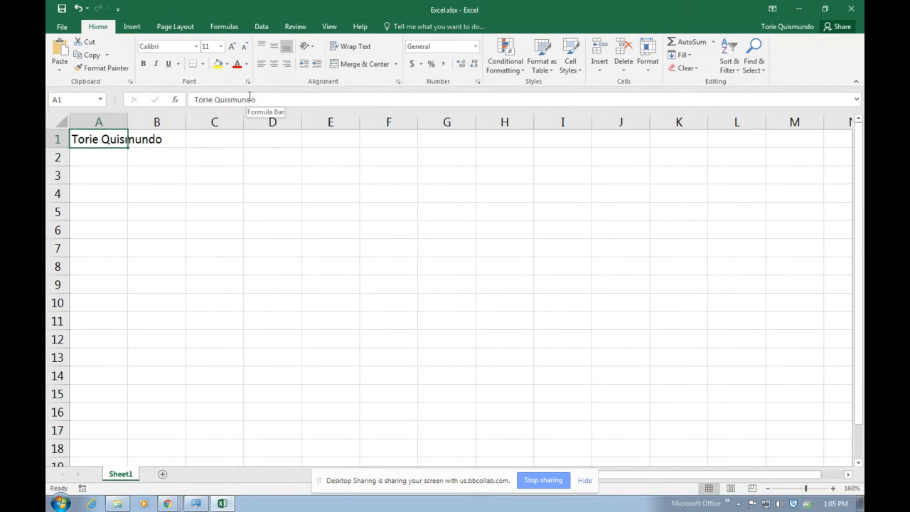
Autofit column A to the name, then set its width to about 11.43
{"action": "left_click", "coordinate": [165, 141]}
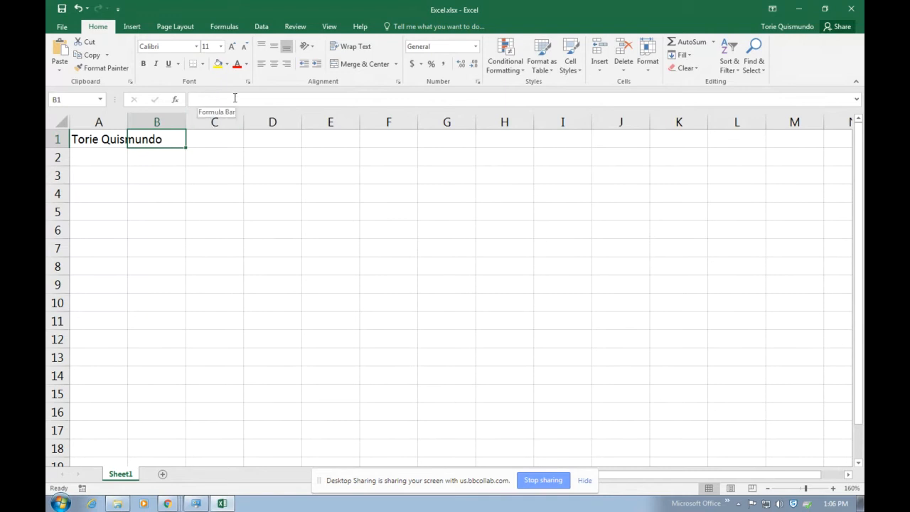
{"action": "left_click", "coordinate": [136, 210]}
{"action": "left_click", "coordinate": [96, 141]}
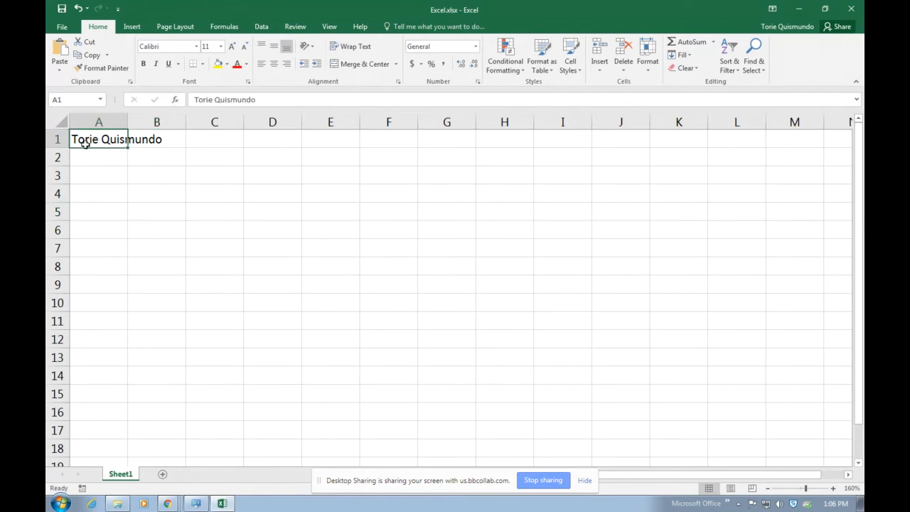
{"action": "double_click", "coordinate": [127, 122]}
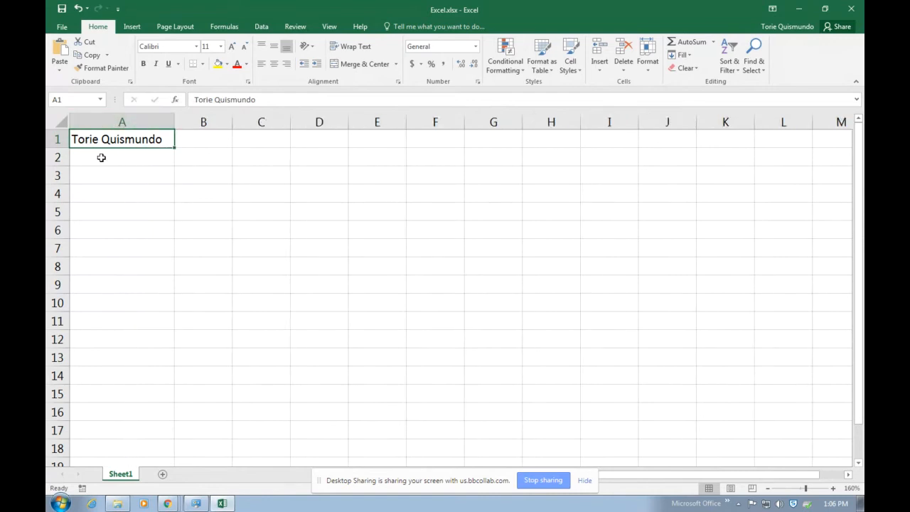
{"action": "left_click_drag", "start_coordinate": [174, 121], "coordinate": [118, 122]}
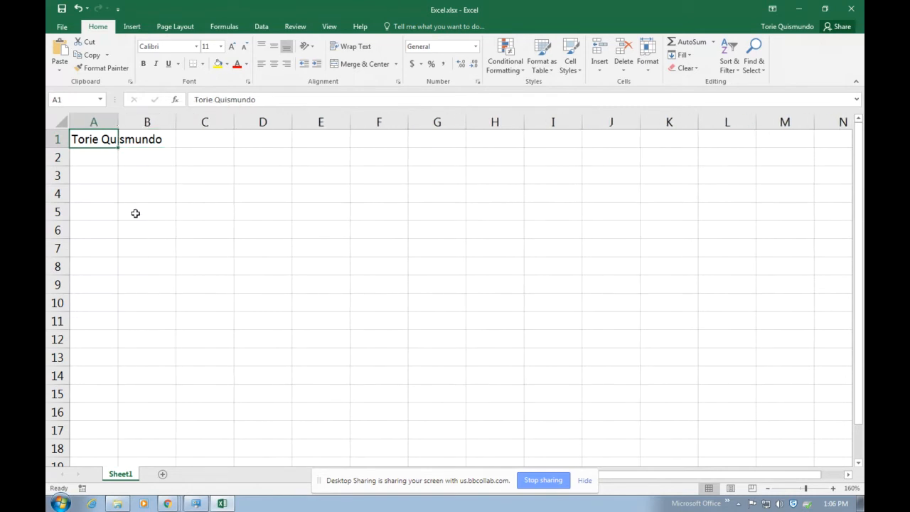
{"action": "double_click", "coordinate": [116, 122]}
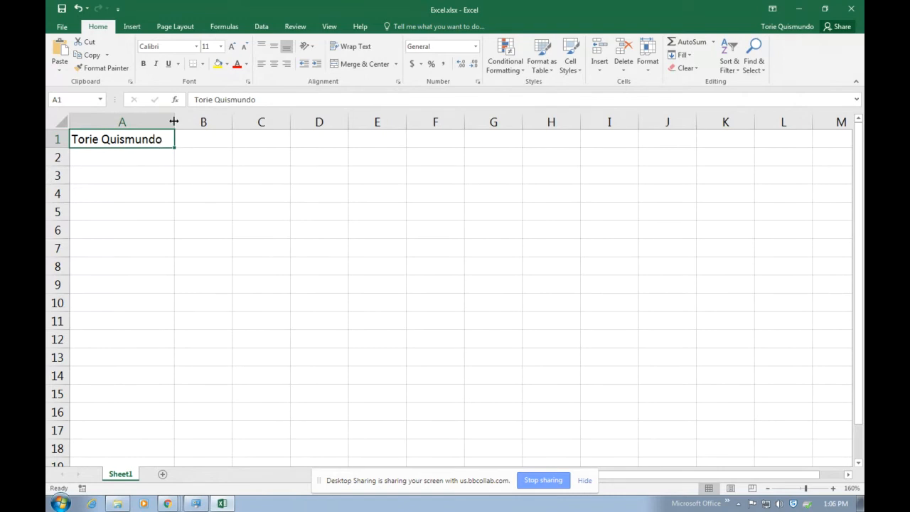
{"action": "mouse_move", "coordinate": [174, 121]}
{"action": "left_mouse_down"}
{"action": "mouse_move", "coordinate": [137, 122]}
{"action": "mouse_move", "coordinate": [180, 122]}
{"action": "mouse_move", "coordinate": [149, 122]}
{"action": "mouse_move", "coordinate": [170, 118]}
{"action": "left_mouse_up"}
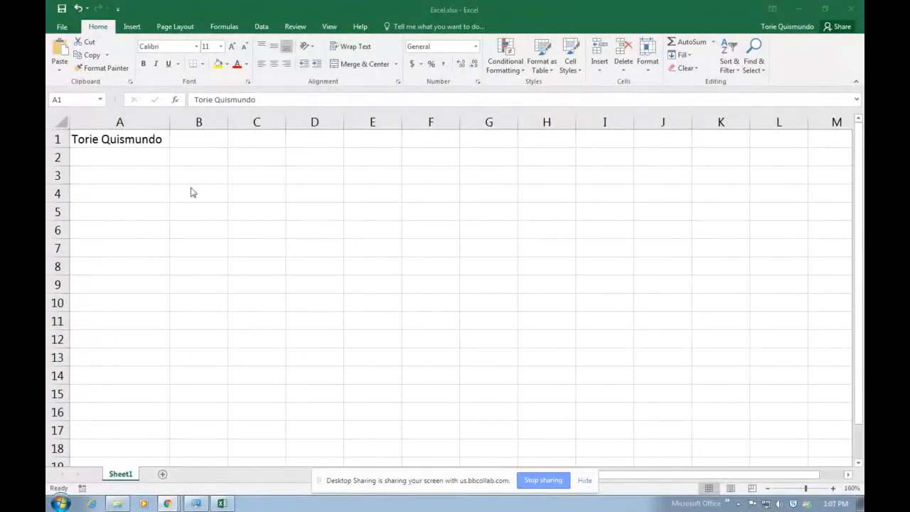
{"action": "left_click", "coordinate": [151, 146]}
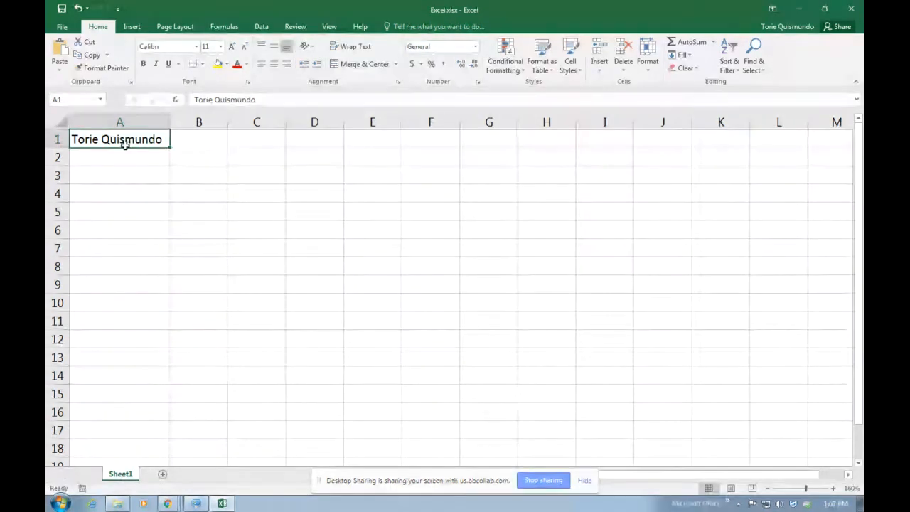
{"action": "left_click_drag", "start_coordinate": [211, 162], "coordinate": [396, 225]}
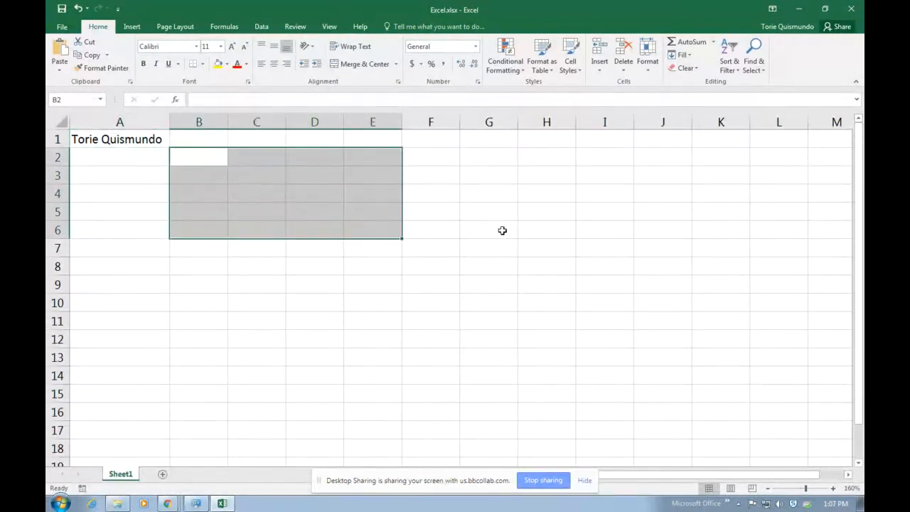
{"action": "left_click", "coordinate": [180, 161]}
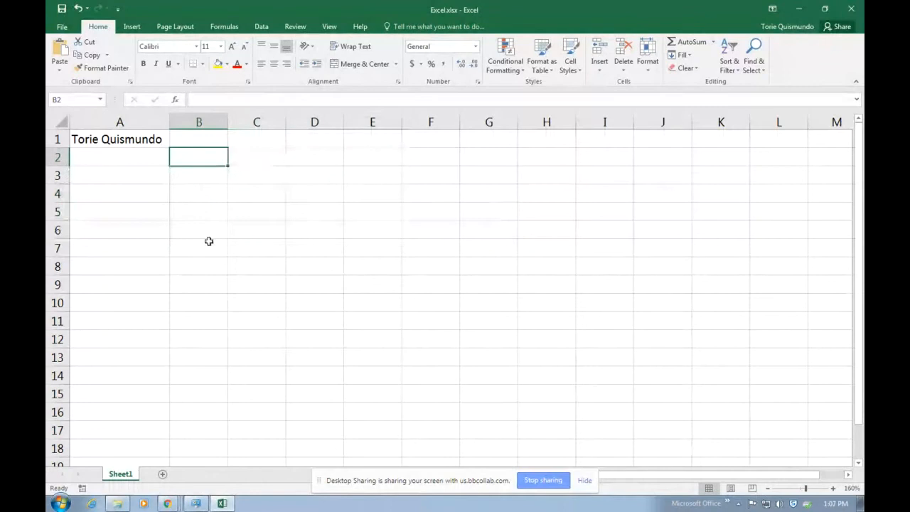
{"action": "left_click", "coordinate": [140, 142]}
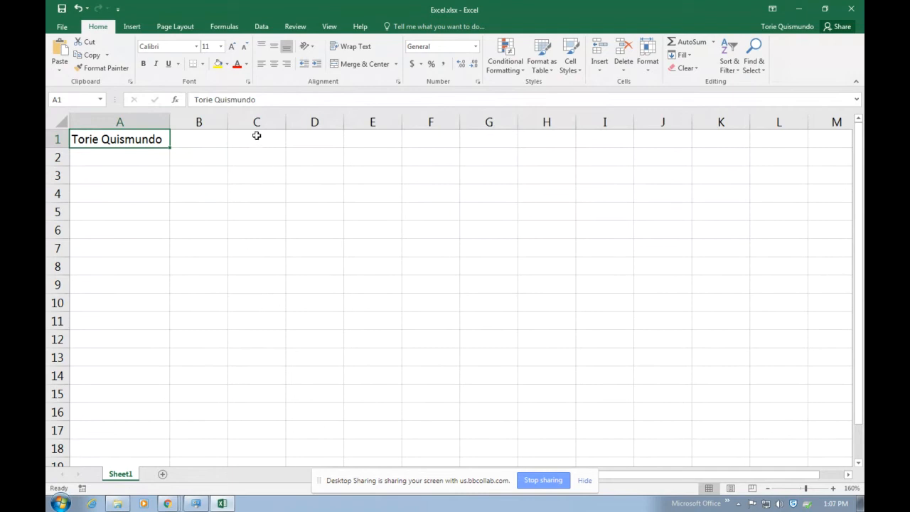
{"action": "left_click_drag", "start_coordinate": [254, 138], "coordinate": [377, 296]}
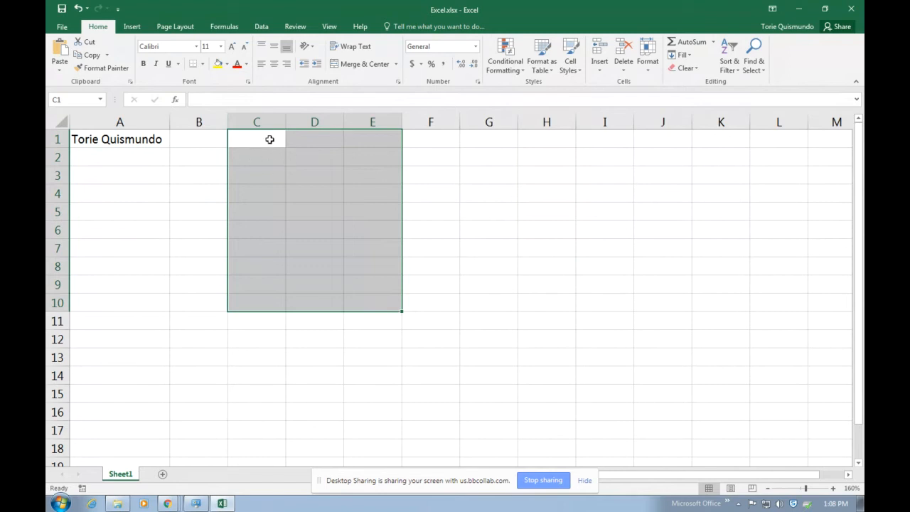
{"action": "left_click", "coordinate": [570, 234]}
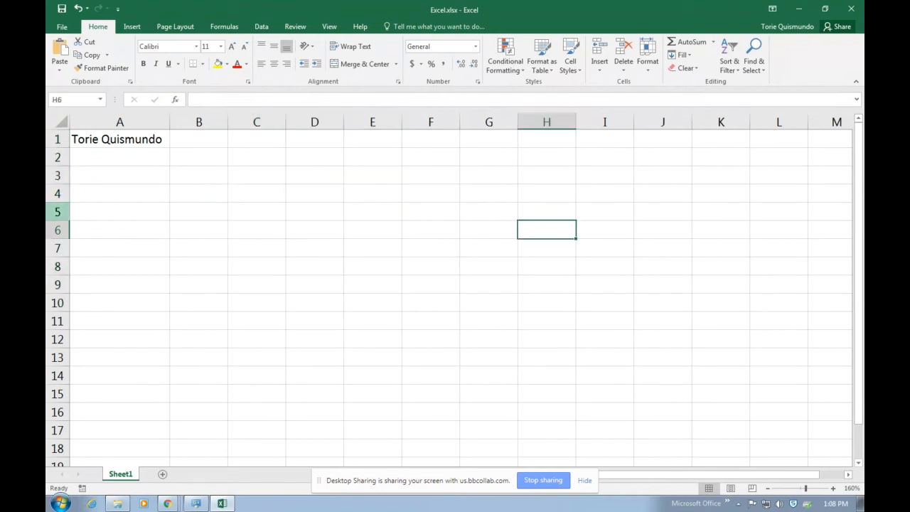
{"action": "left_click", "coordinate": [144, 147]}
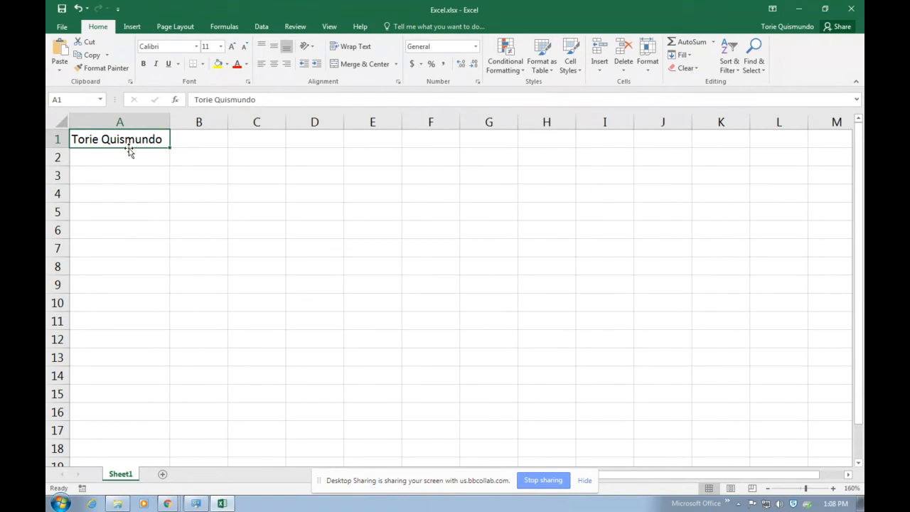
Move the name from A1 to E6 and paste a copy into D3
{"action": "left_click_drag", "start_coordinate": [129, 151], "coordinate": [358, 233]}
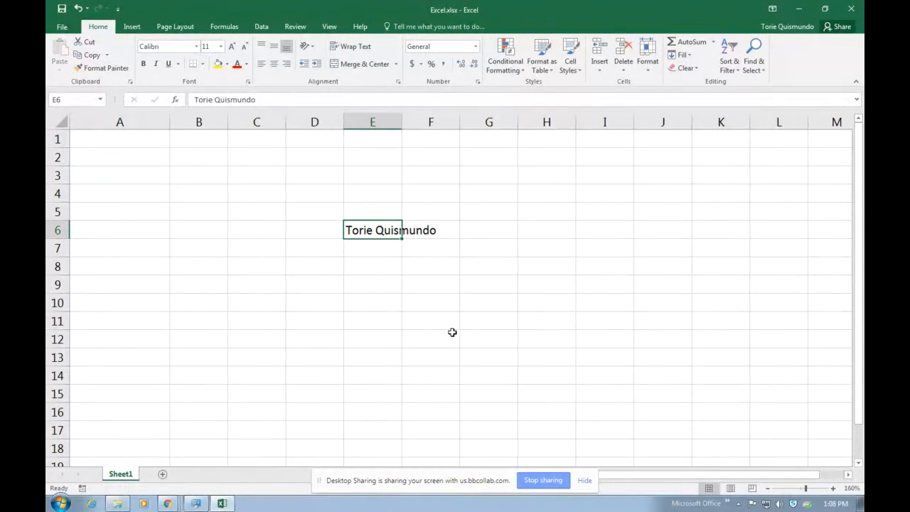
{"action": "key", "text": "ctrl+c"}
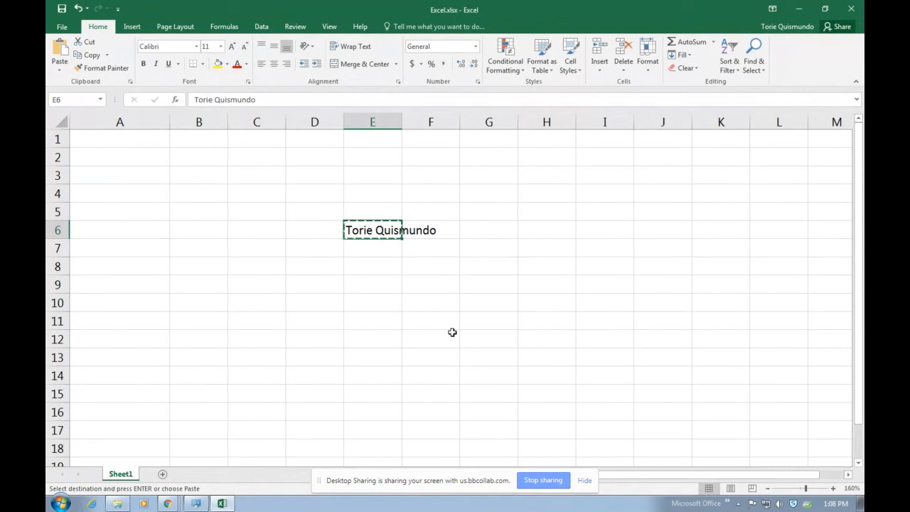
{"action": "left_click", "coordinate": [318, 178]}
{"action": "key", "text": "ctrl+v"}
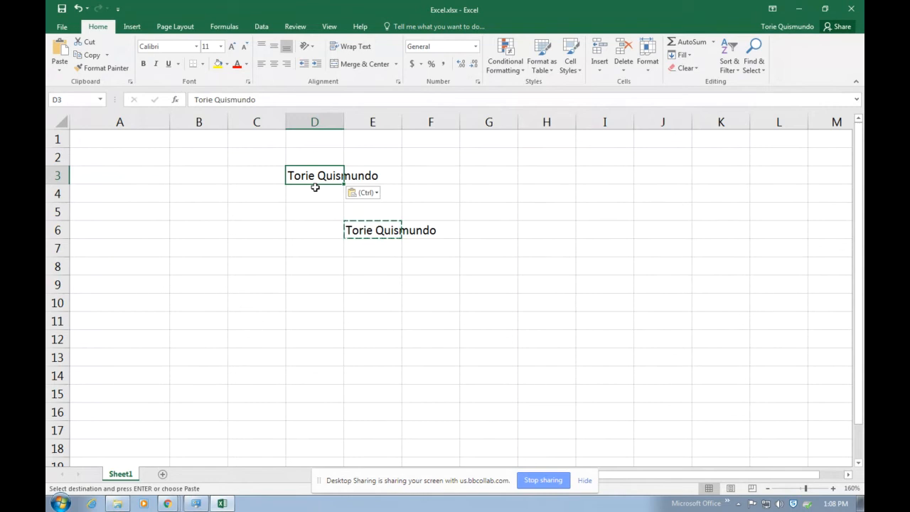
{"action": "key", "text": "Escape"}
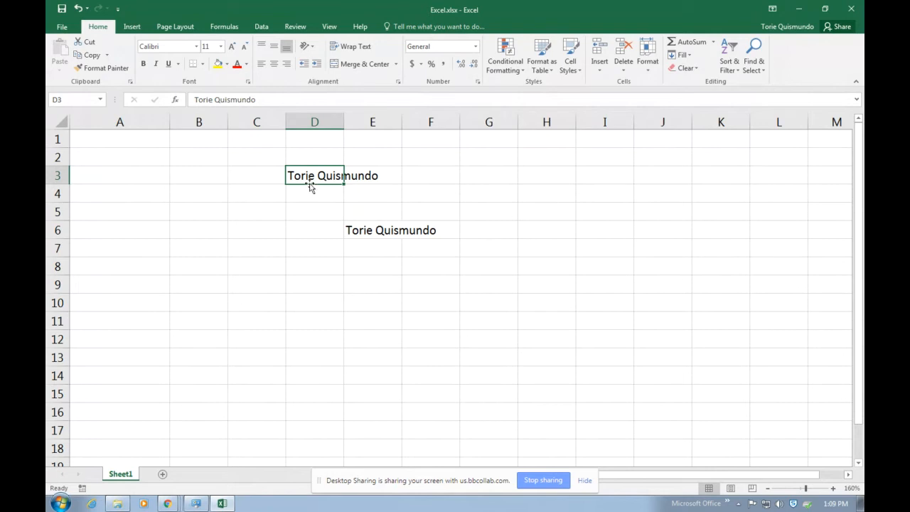
Make row 1 taller and move the name from D3 to B4
{"action": "left_click_drag", "start_coordinate": [310, 187], "coordinate": [319, 168]}
{"action": "mouse_move", "coordinate": [55, 146]}
{"action": "left_mouse_down"}
{"action": "mouse_move", "coordinate": [55, 160]}
{"action": "mouse_move", "coordinate": [55, 151]}
{"action": "left_mouse_up"}
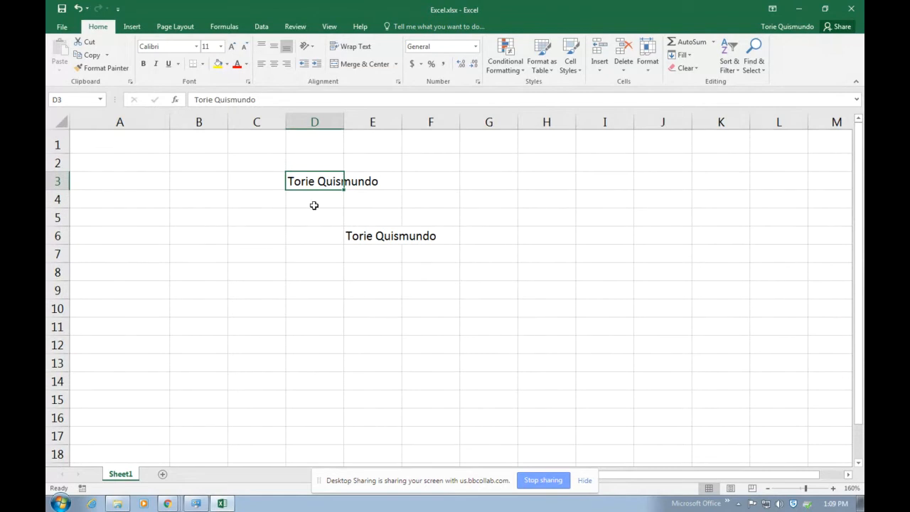
{"action": "left_click_drag", "start_coordinate": [323, 190], "coordinate": [214, 195]}
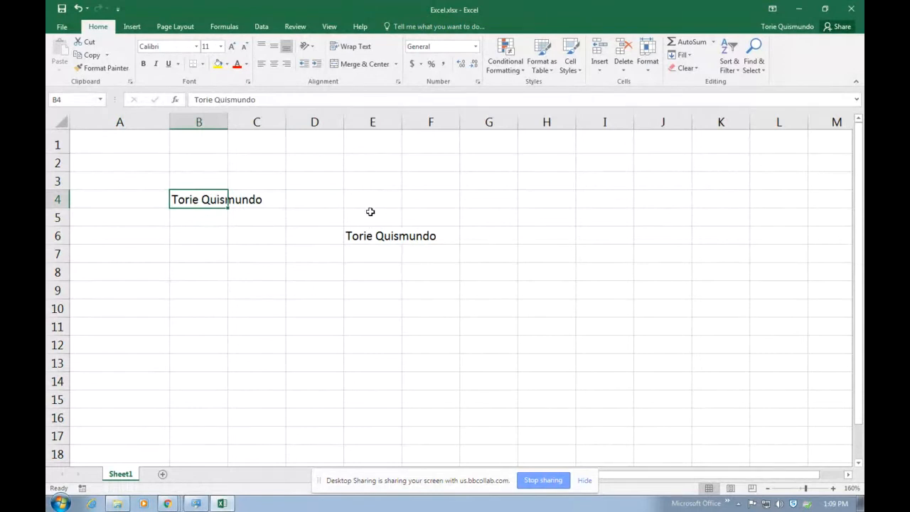
Delete the name in E6 and move the B4 copy back to A1
{"action": "left_click", "coordinate": [365, 184]}
{"action": "left_click", "coordinate": [439, 209]}
{"action": "left_click", "coordinate": [453, 181]}
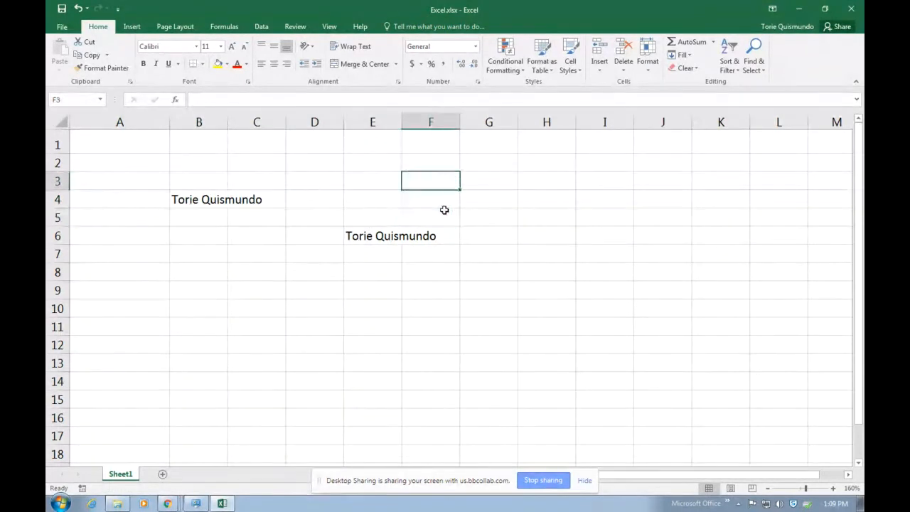
{"action": "left_click_drag", "start_coordinate": [357, 235], "coordinate": [562, 325]}
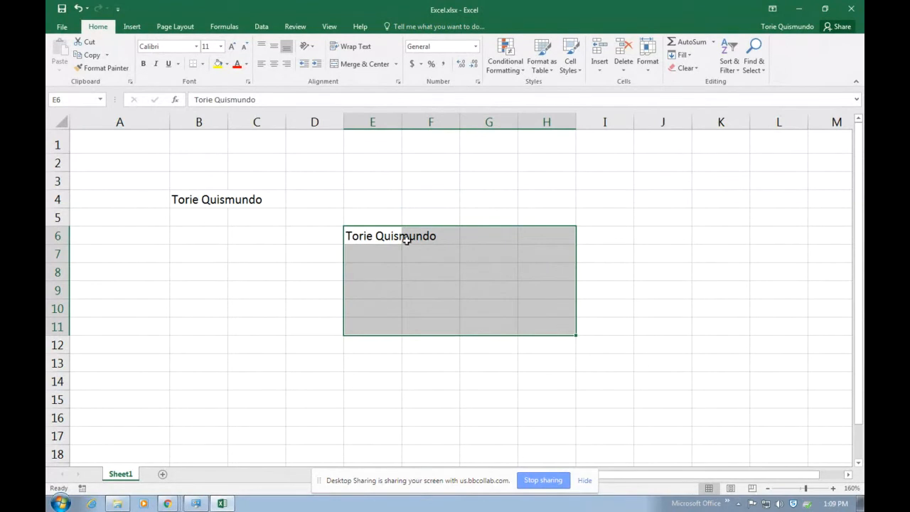
{"action": "left_click", "coordinate": [361, 235]}
{"action": "key", "text": "Delete"}
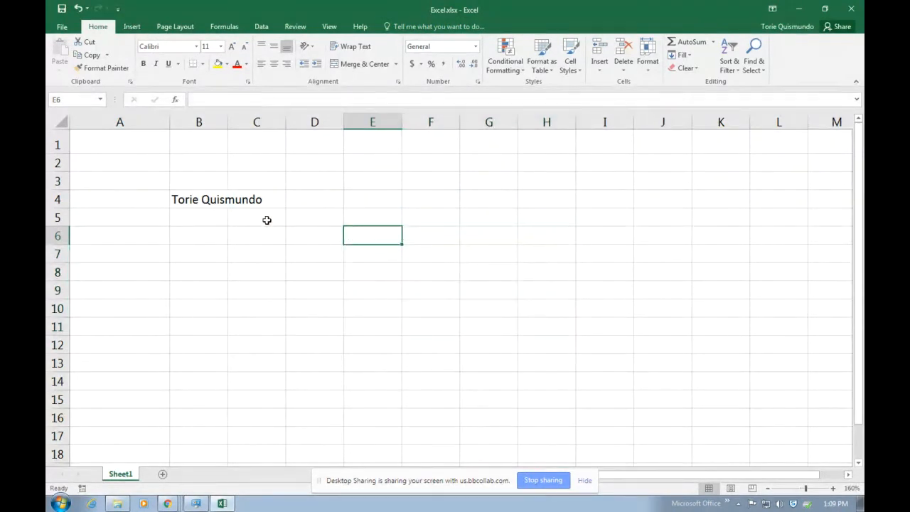
{"action": "left_click", "coordinate": [183, 200]}
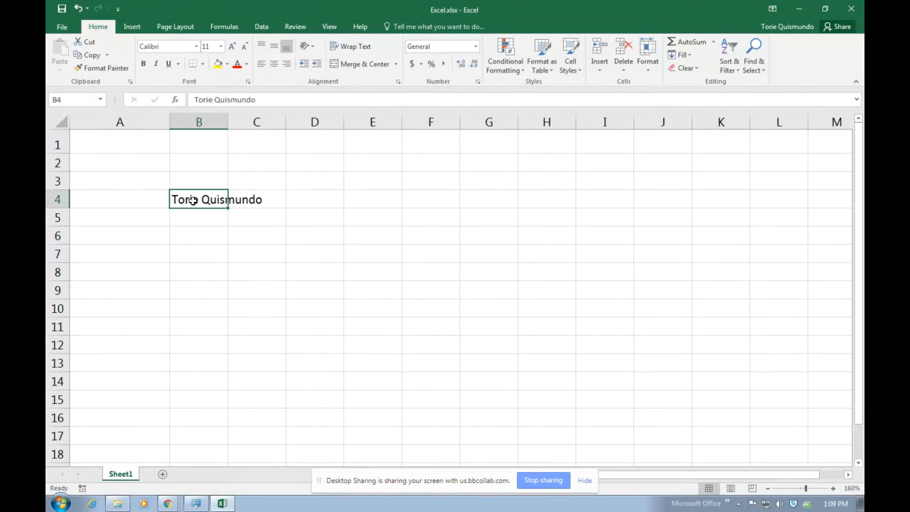
{"action": "left_click_drag", "start_coordinate": [183, 189], "coordinate": [135, 151]}
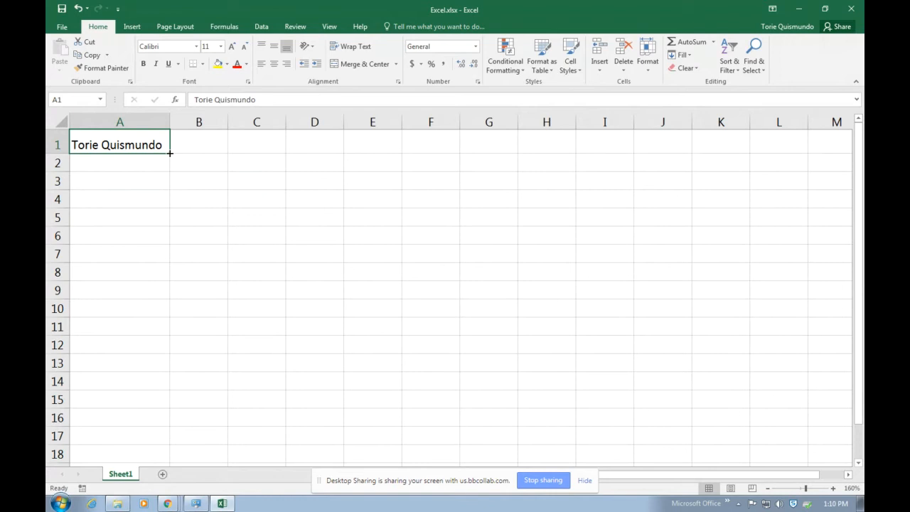
Type 'Test 1' in A3 and fill the series through 'Test 6' in F3
{"action": "left_click", "coordinate": [120, 184]}
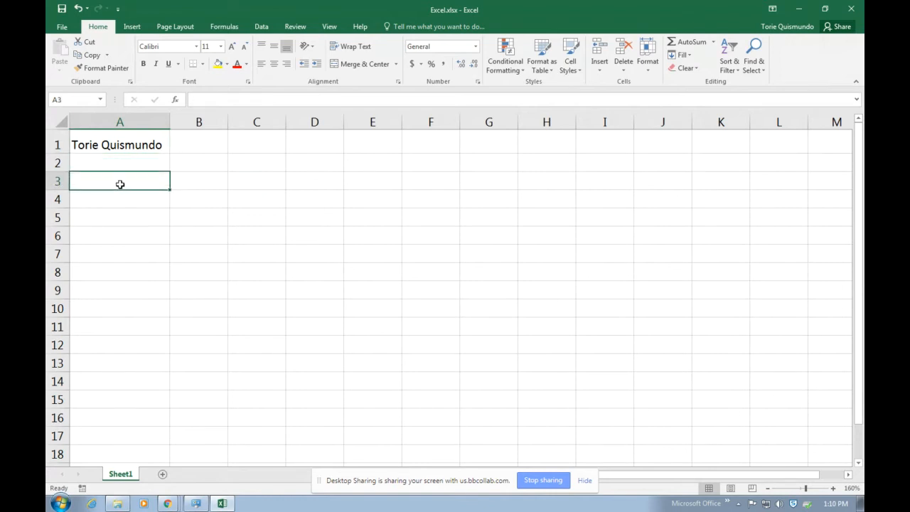
{"action": "type", "text": "Test 1"}
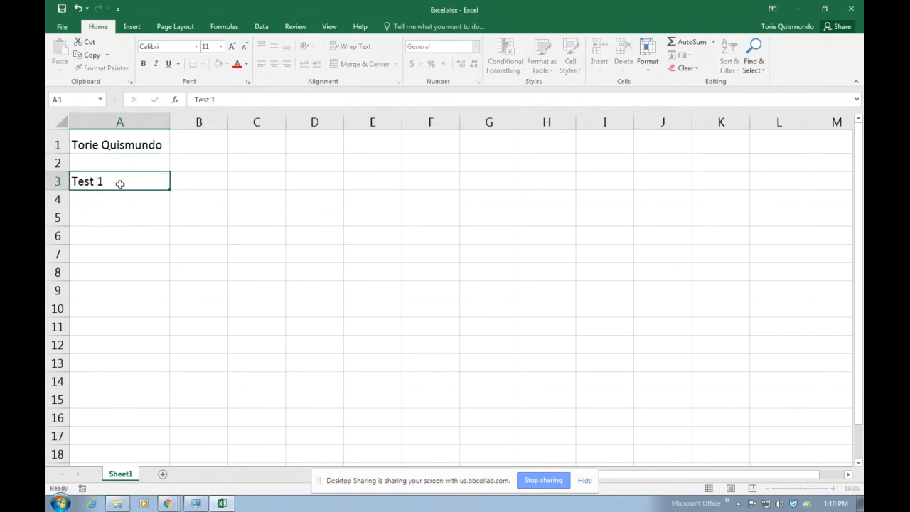
{"action": "key", "text": "Return"}
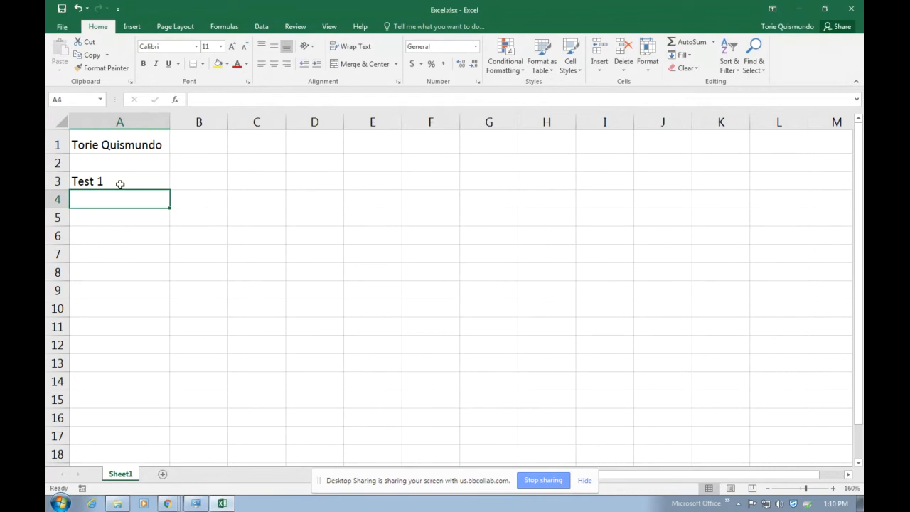
{"action": "left_click", "coordinate": [120, 184]}
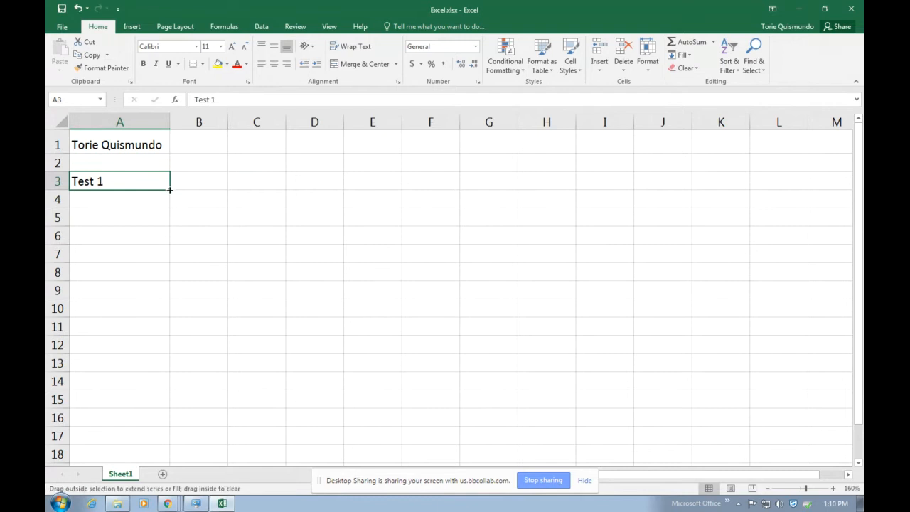
{"action": "left_click_drag", "start_coordinate": [170, 191], "coordinate": [235, 196]}
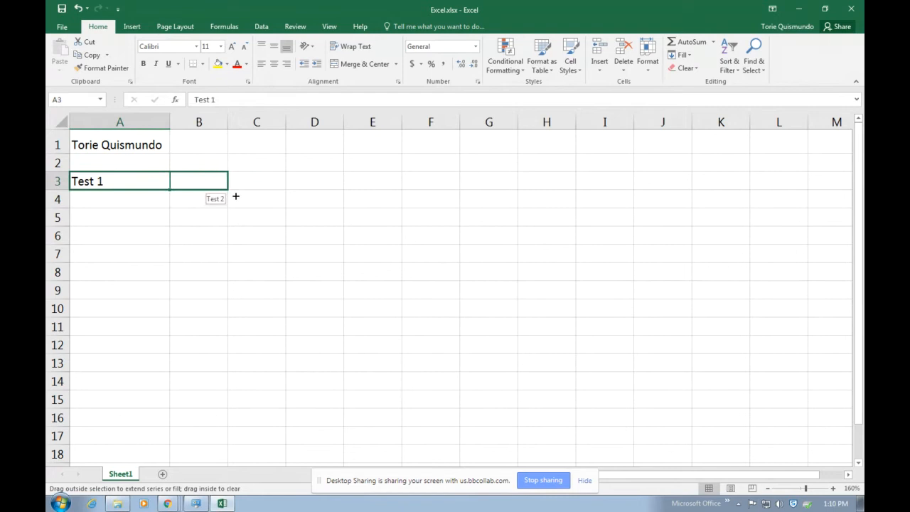
{"action": "left_click_drag", "start_coordinate": [235, 196], "coordinate": [438, 204]}
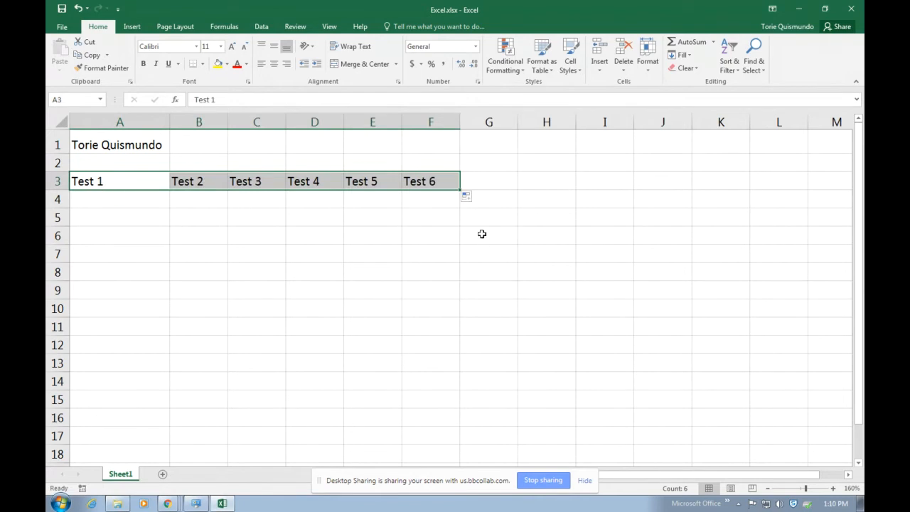
{"action": "left_click", "coordinate": [124, 216]}
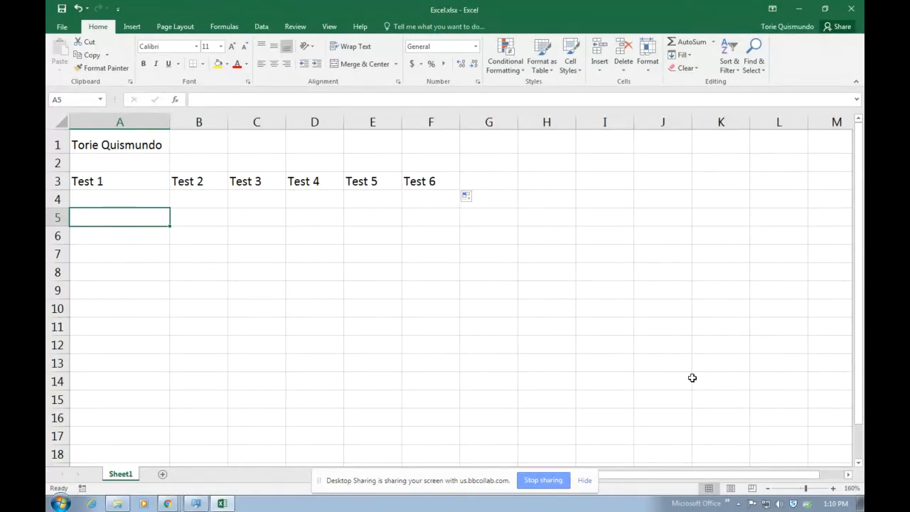
Enter January in A5, fill months across to October in J5 and down to December in A16
{"action": "type", "text": "Jan"}
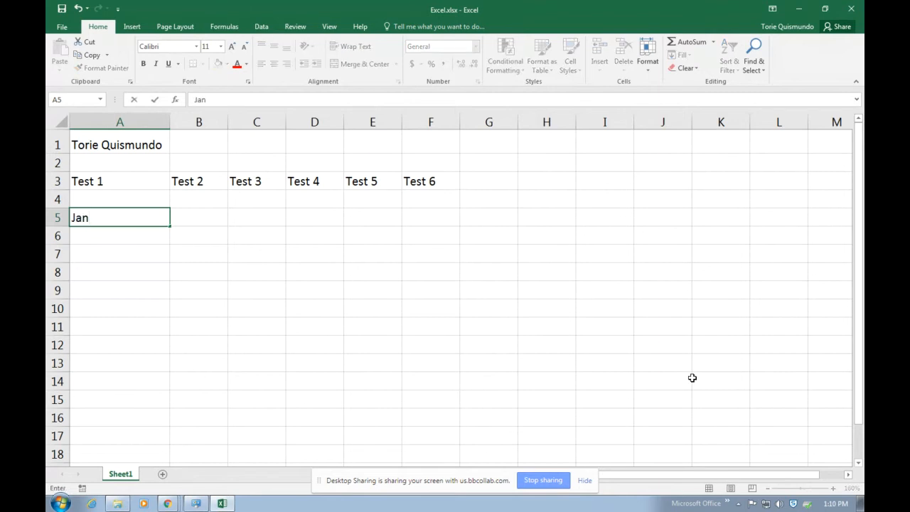
{"action": "type", "text": "uary"}
{"action": "key", "text": "ctrl+Return"}
{"action": "key", "text": "Return"}
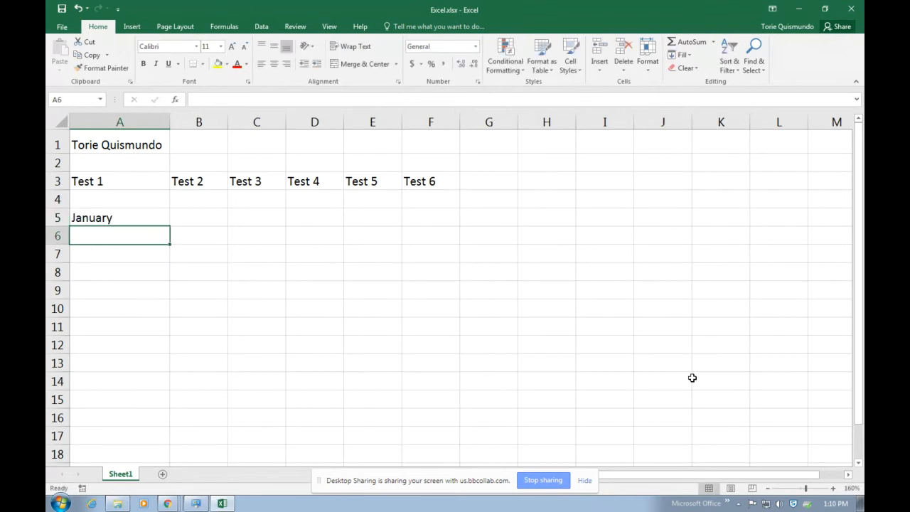
{"action": "left_click", "coordinate": [94, 217]}
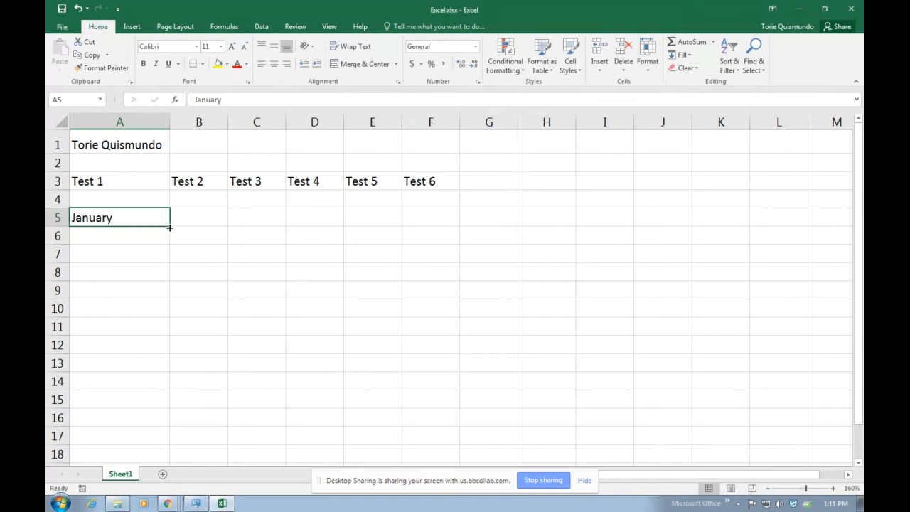
{"action": "left_click_drag", "start_coordinate": [169, 227], "coordinate": [673, 230]}
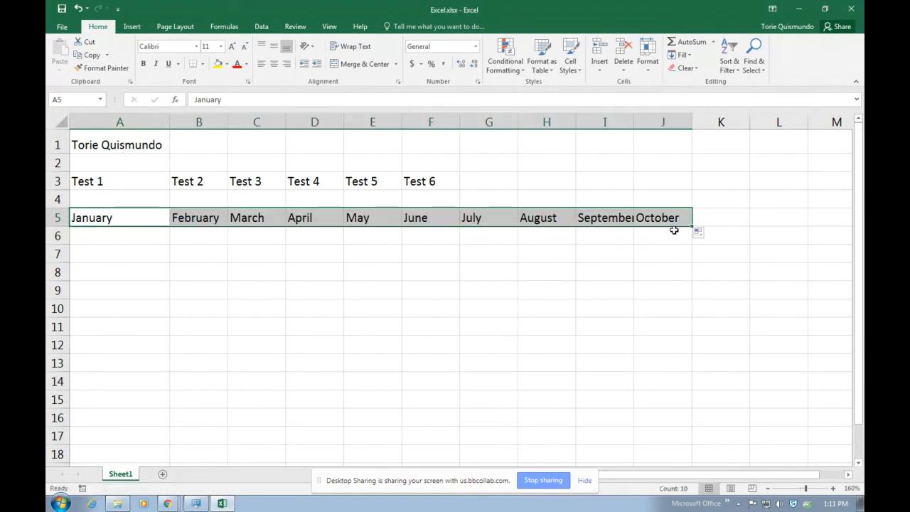
{"action": "left_click", "coordinate": [118, 218]}
{"action": "left_click_drag", "start_coordinate": [169, 227], "coordinate": [170, 426]}
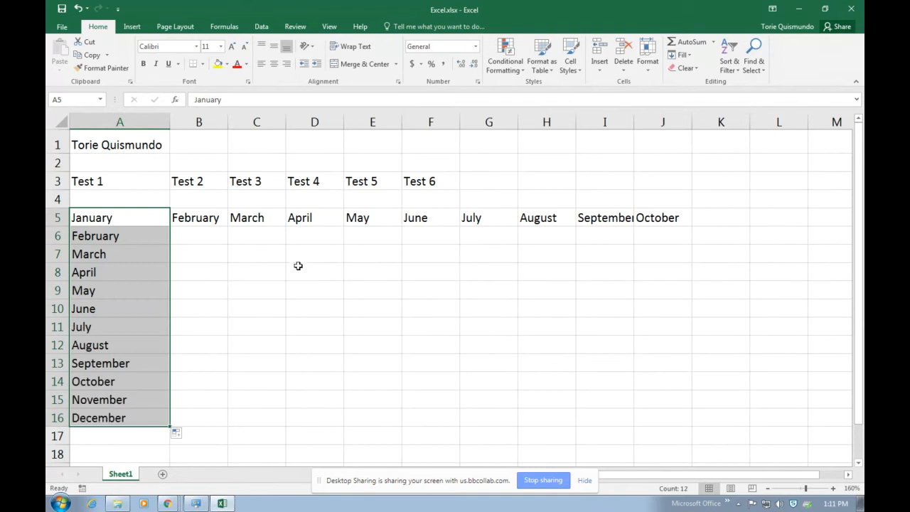
{"action": "left_click", "coordinate": [253, 253]}
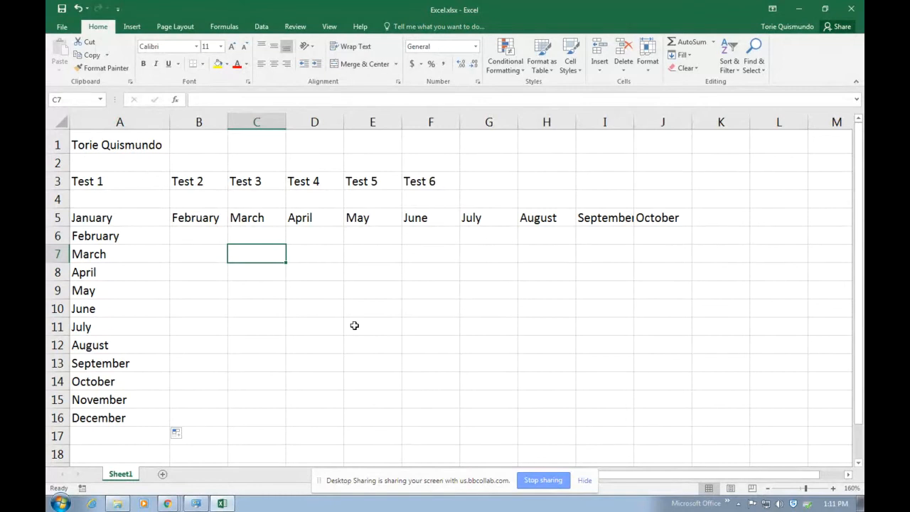
Fill months down B5:B12 to September and across B7:F7 to August
{"action": "left_click", "coordinate": [121, 122]}
{"action": "left_click", "coordinate": [122, 140]}
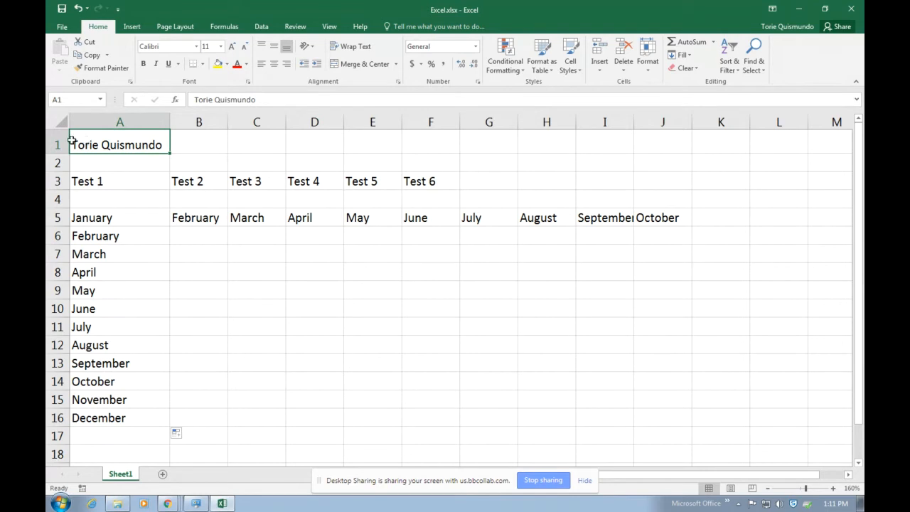
{"action": "left_click", "coordinate": [204, 223]}
{"action": "left_click_drag", "start_coordinate": [228, 225], "coordinate": [228, 353]}
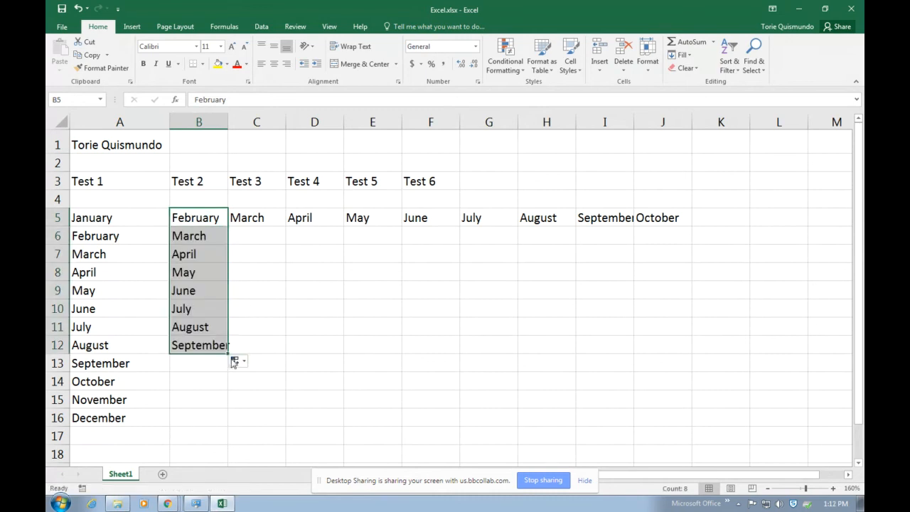
{"action": "left_click", "coordinate": [188, 255]}
{"action": "left_click_drag", "start_coordinate": [228, 262], "coordinate": [466, 279]}
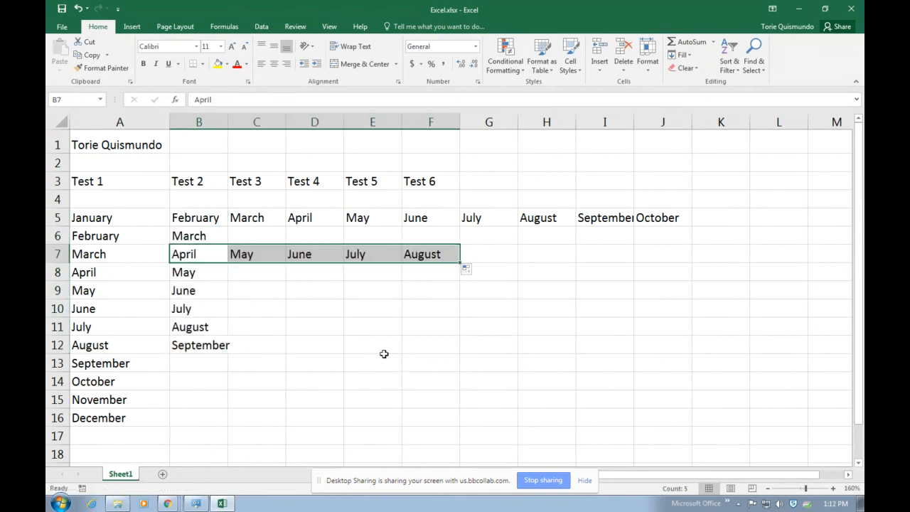
{"action": "left_click", "coordinate": [327, 327]}
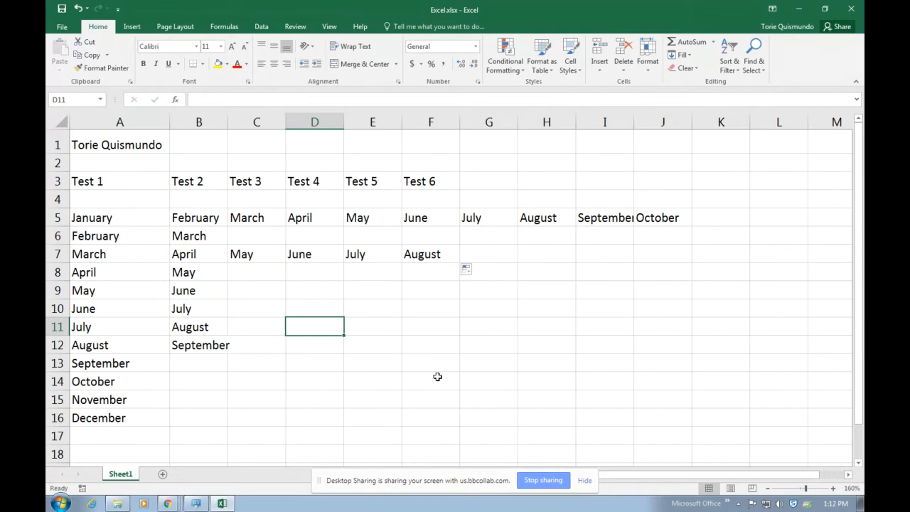
Enter the value 1 in cell B1
{"action": "left_click", "coordinate": [210, 144]}
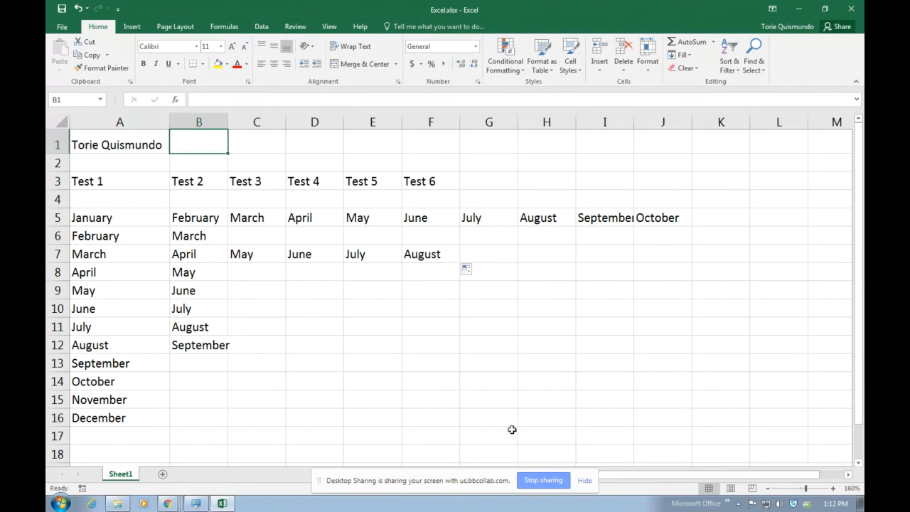
{"action": "type", "text": "1"}
{"action": "key", "text": "Return"}
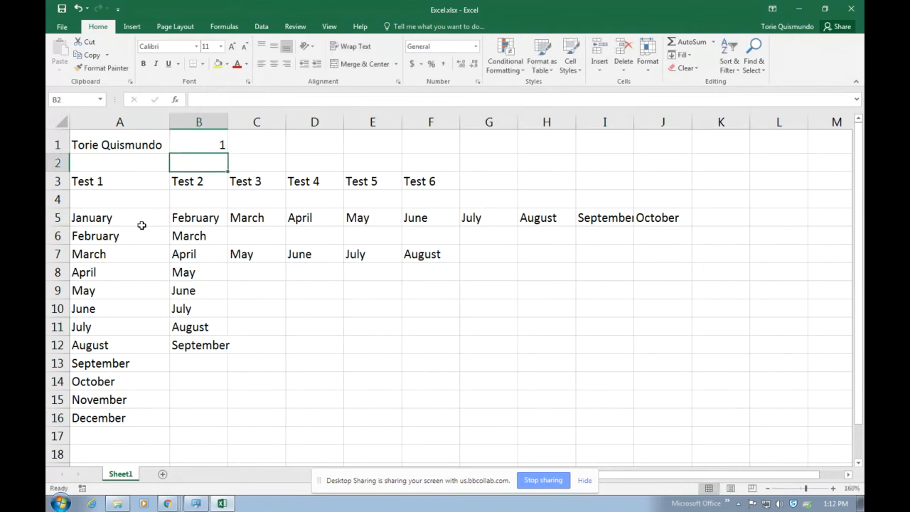
{"action": "left_click", "coordinate": [119, 145]}
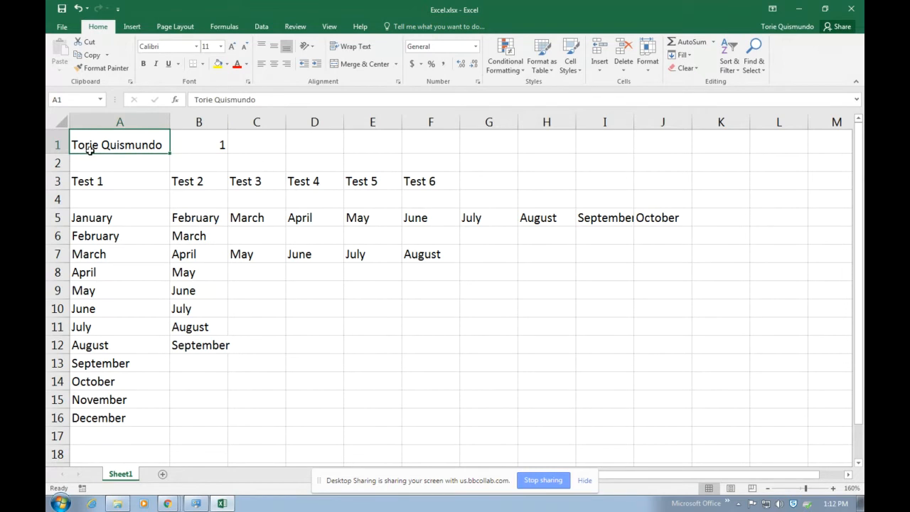
{"action": "left_click", "coordinate": [207, 147]}
Enter the word 'the' in C1 and the value 2 in D1
{"action": "left_click", "coordinate": [255, 147]}
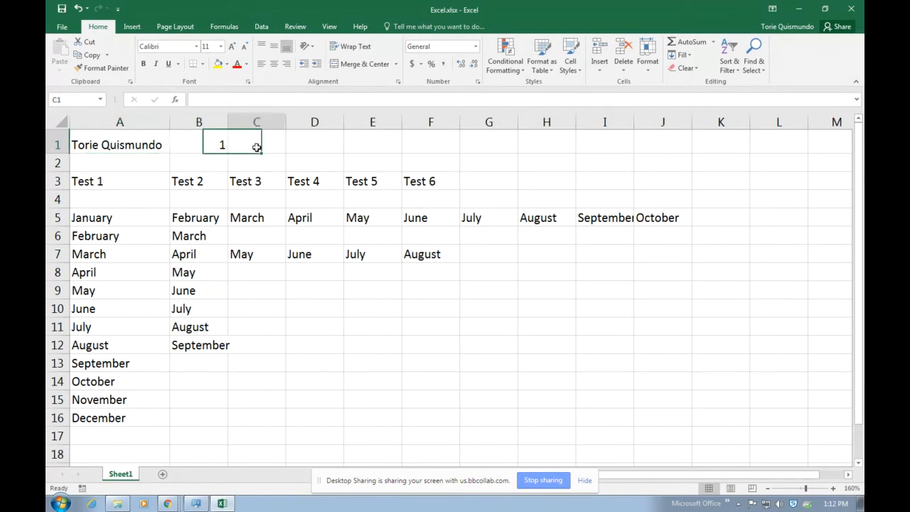
{"action": "type", "text": "the"}
{"action": "key", "text": "Return"}
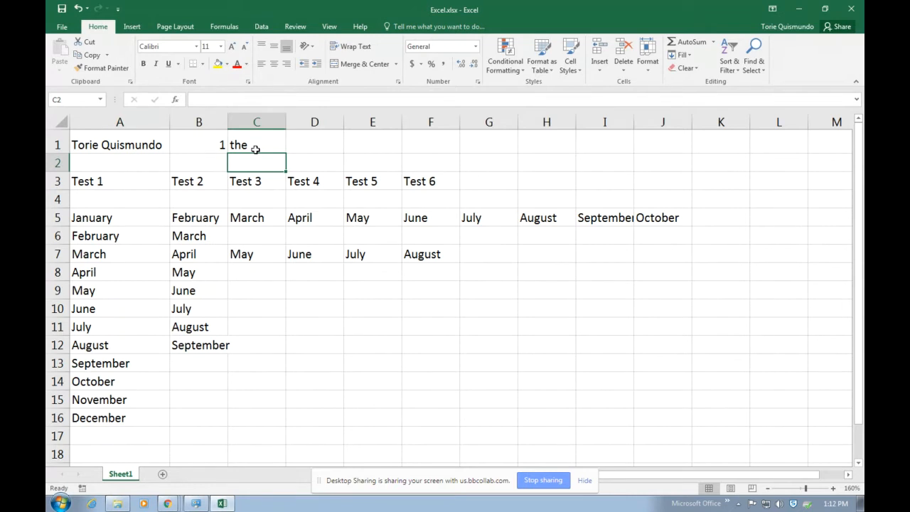
{"action": "left_click", "coordinate": [324, 144]}
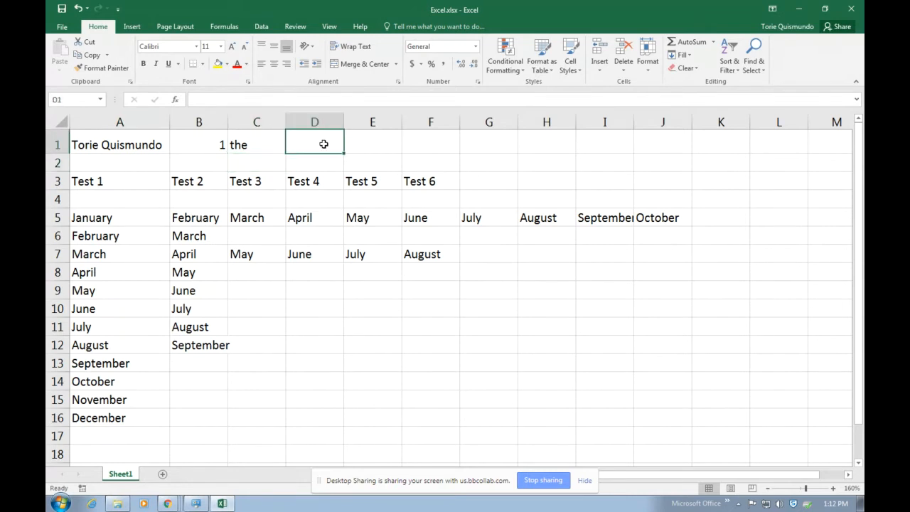
{"action": "type", "text": "2"}
{"action": "key", "text": "Return"}
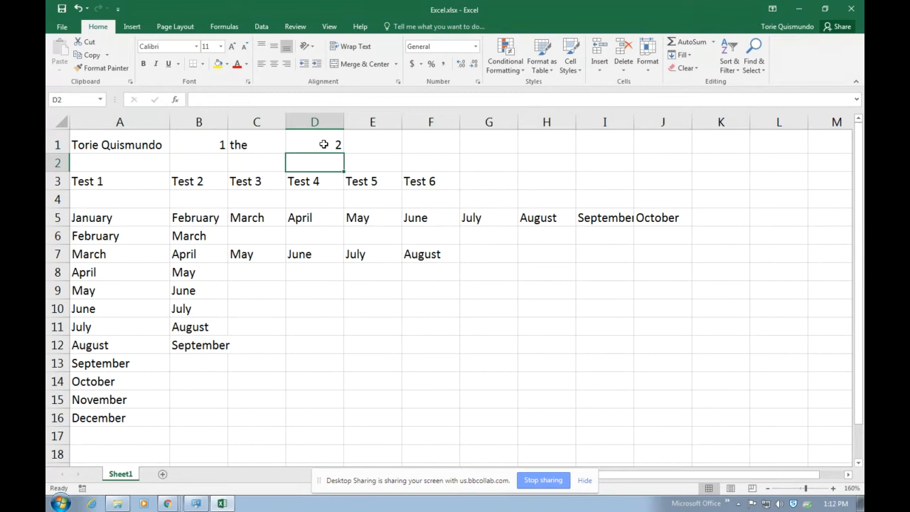
{"action": "left_click", "coordinate": [255, 139]}
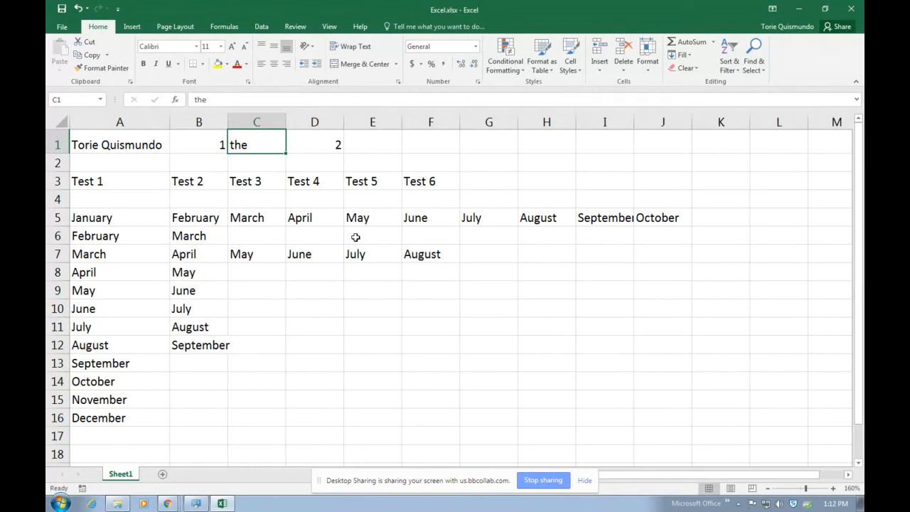
{"action": "left_click", "coordinate": [432, 307]}
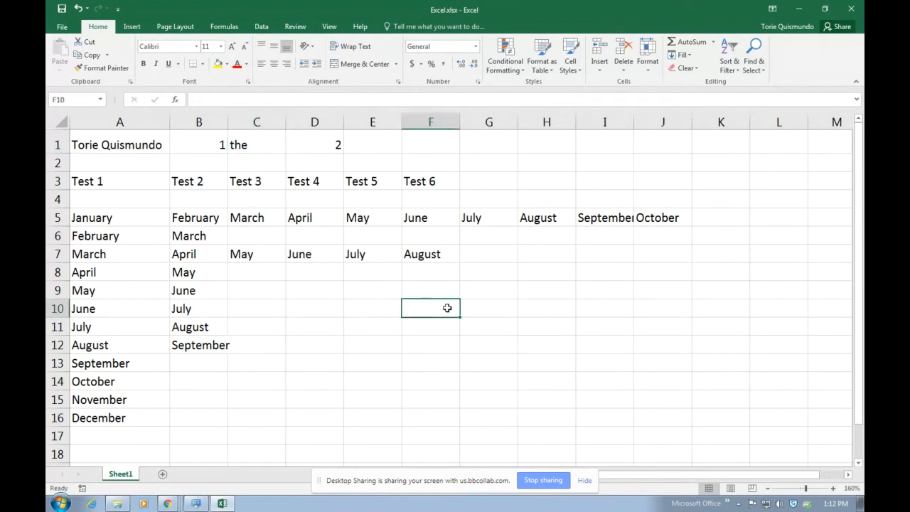
Put the heading 'Test 1' in F10 and fill it across to 'Test 4' in I10
{"action": "type", "text": "Tests"}
{"action": "key", "text": "BackSpace"}
{"action": "type", "text": "1"}
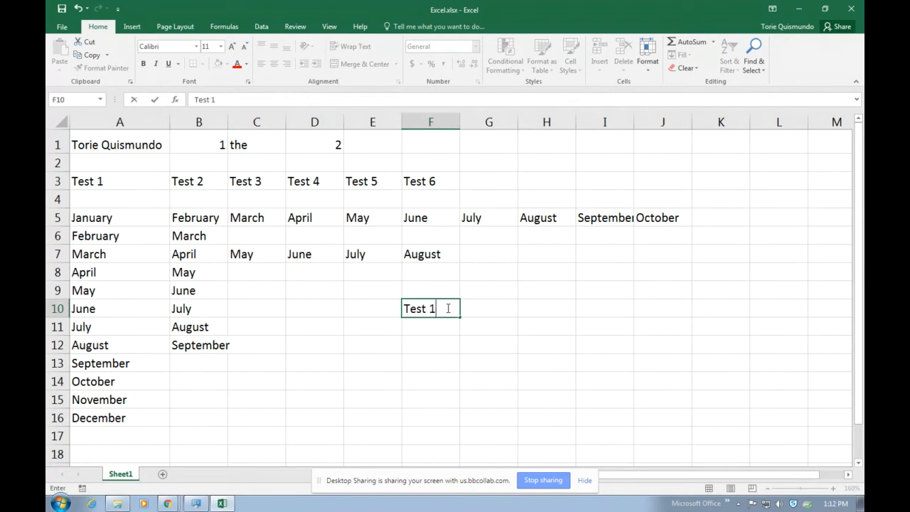
{"action": "key", "text": "Return"}
{"action": "left_click", "coordinate": [447, 308]}
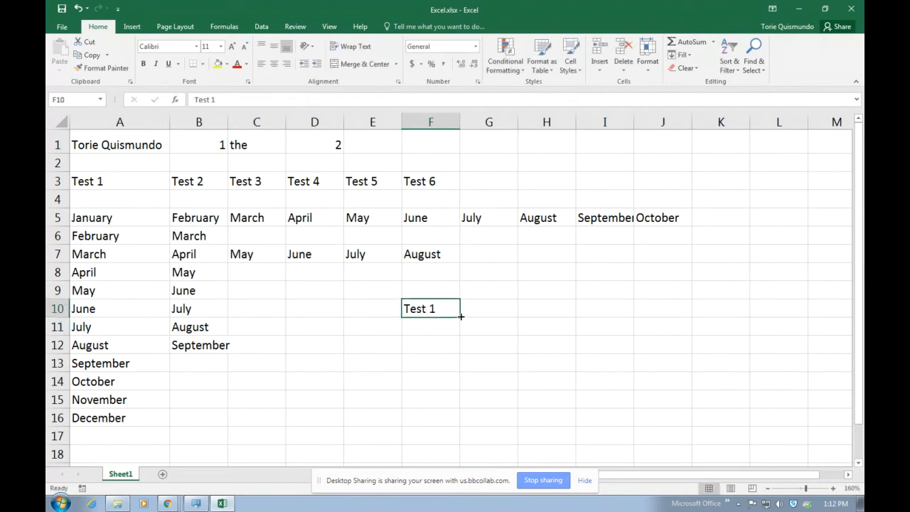
{"action": "left_click_drag", "start_coordinate": [460, 317], "coordinate": [620, 312]}
Enter the scores 80, 75, 100 and 32 in F11:I11
{"action": "left_click", "coordinate": [422, 323]}
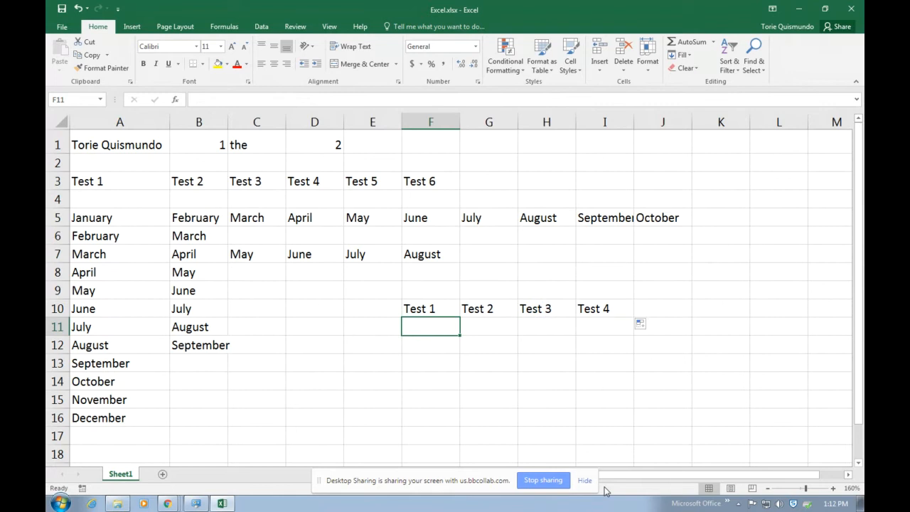
{"action": "type", "text": "8"}
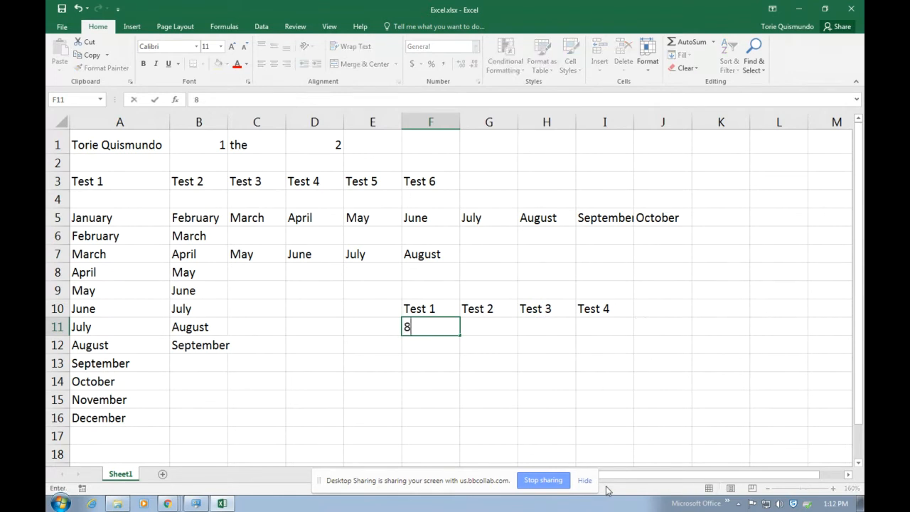
{"action": "type", "text": "0"}
{"action": "key", "text": "Return"}
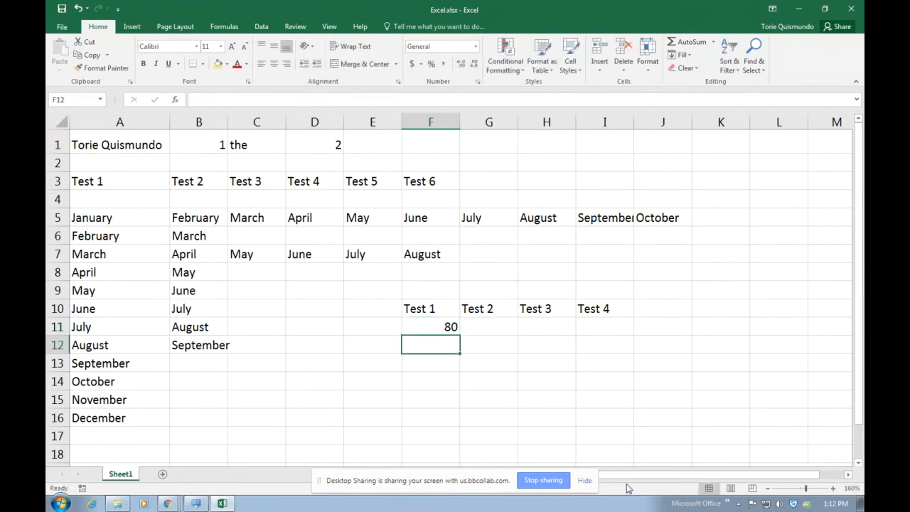
{"action": "left_click", "coordinate": [493, 327]}
{"action": "type", "text": "75"}
{"action": "key", "text": "Tab"}
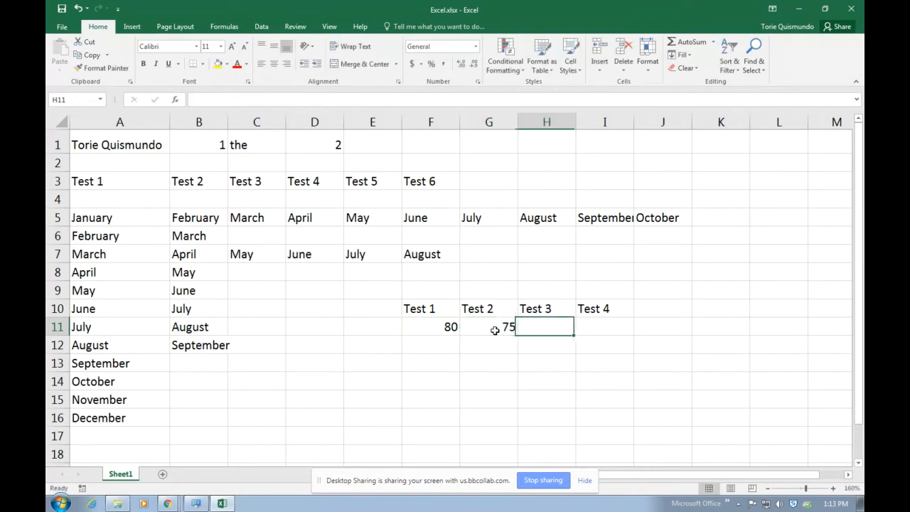
{"action": "type", "text": "100"}
{"action": "key", "text": "Tab"}
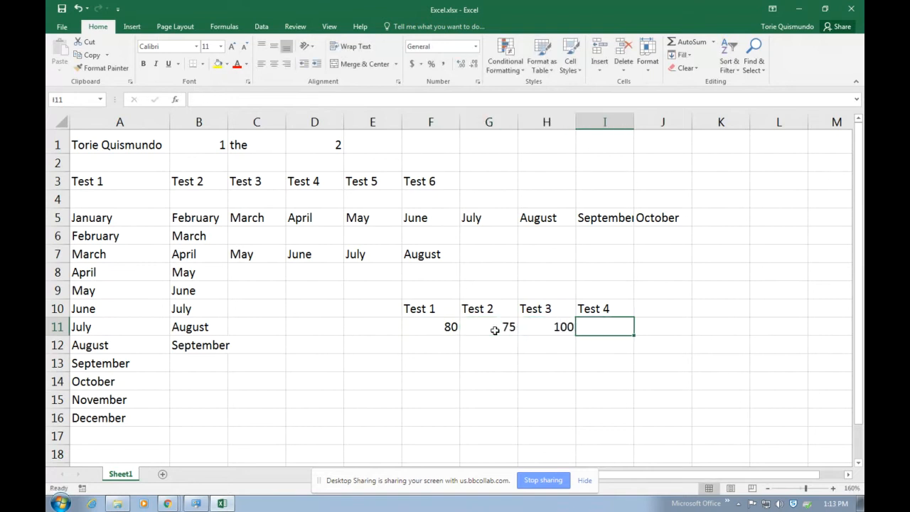
{"action": "type", "text": "32"}
{"action": "key", "text": "Return"}
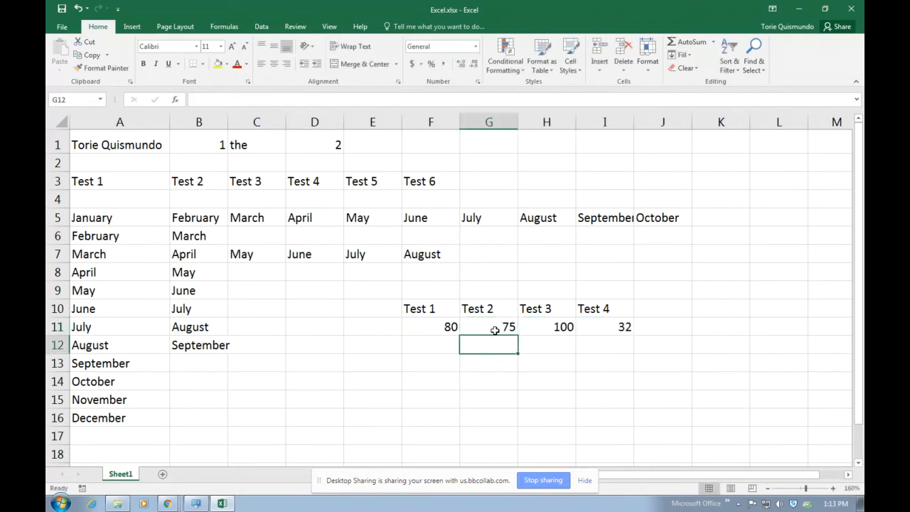
Add the note 'Test 1: 80' in cell F13
{"action": "left_click", "coordinate": [433, 310]}
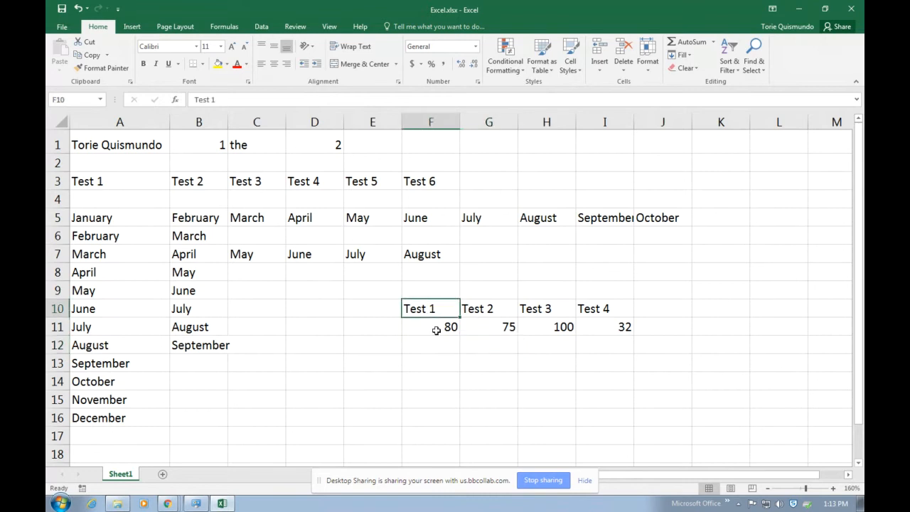
{"action": "left_click", "coordinate": [436, 330]}
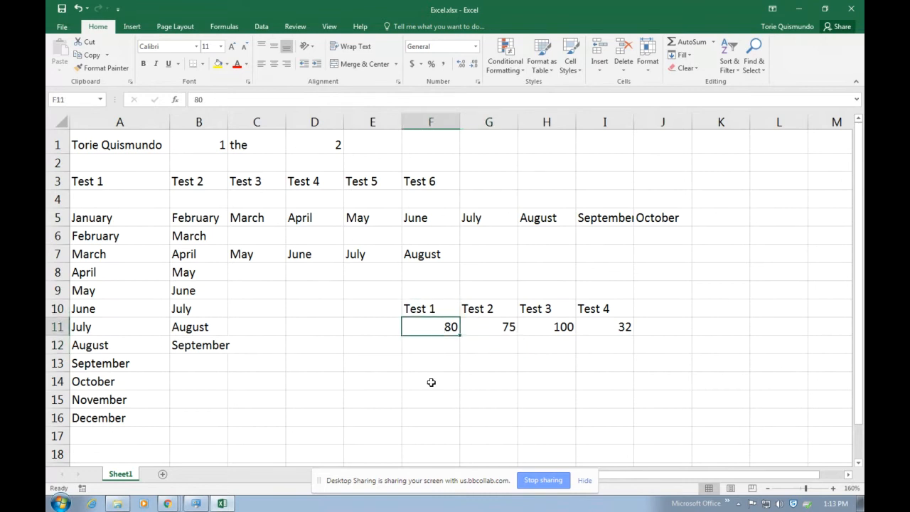
{"action": "left_click", "coordinate": [439, 364]}
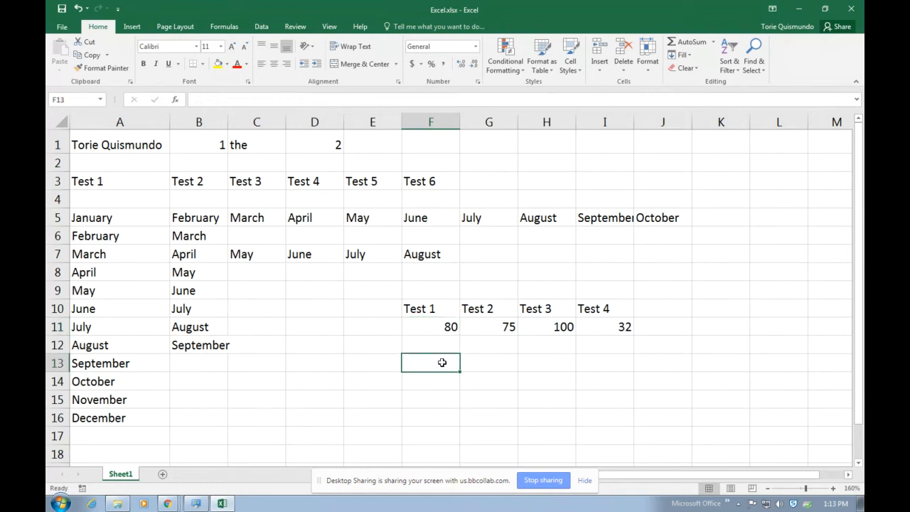
{"action": "type", "text": "Test 1:"}
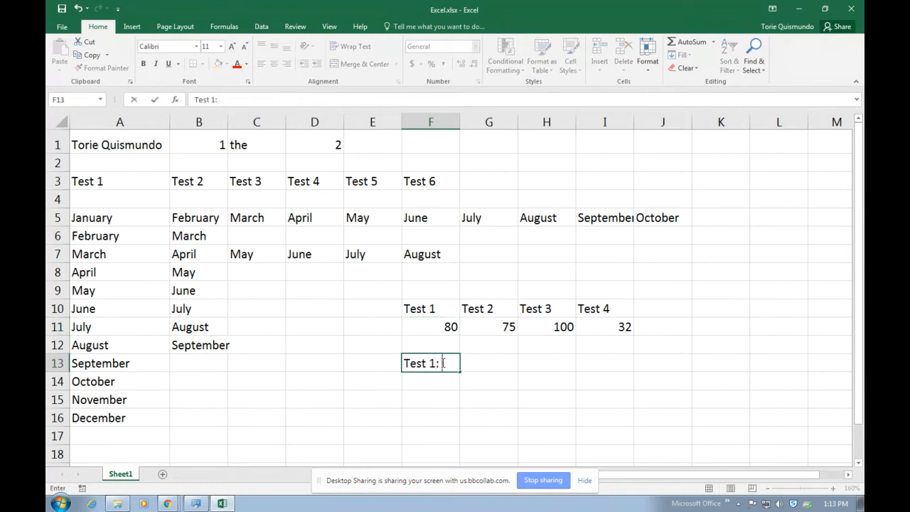
{"action": "type", "text": " 80"}
{"action": "key", "text": "Return"}
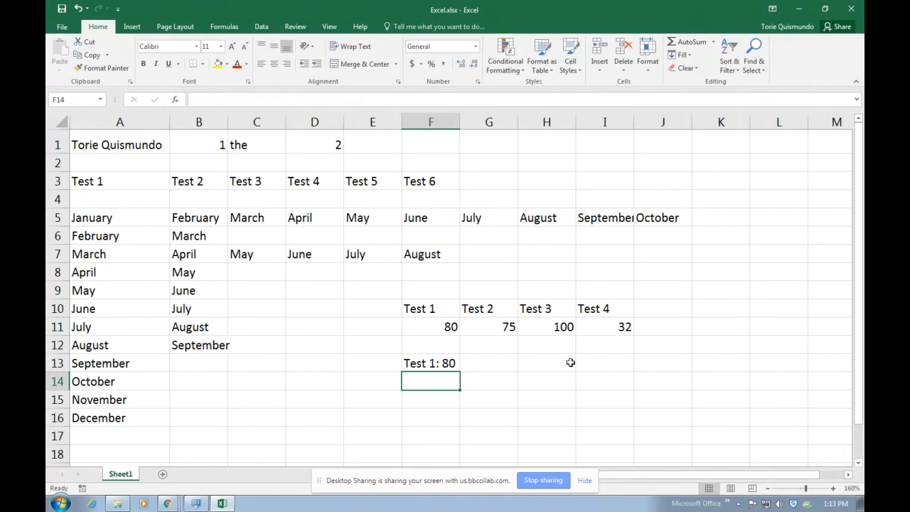
Left-align the 1 in B1, and left-align then centre the 2 in D1
{"action": "left_click", "coordinate": [199, 140]}
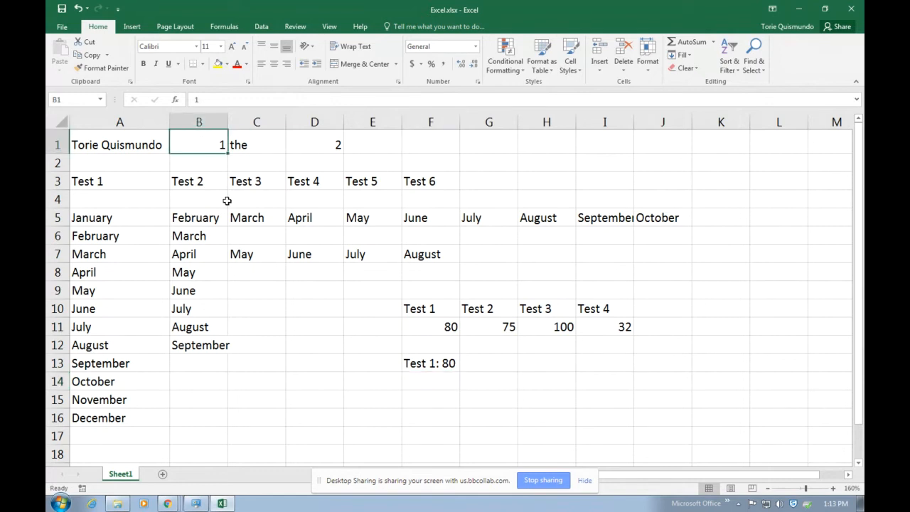
{"action": "left_click", "coordinate": [262, 64]}
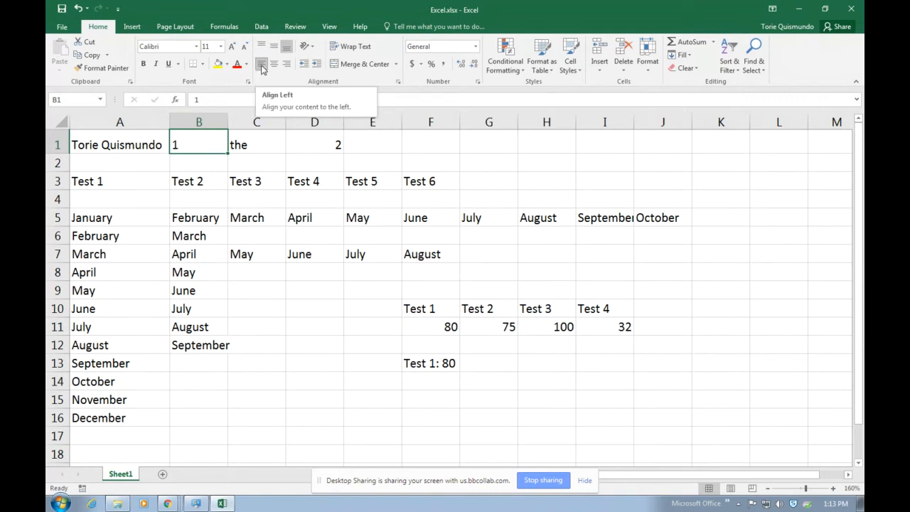
{"action": "left_click", "coordinate": [299, 138]}
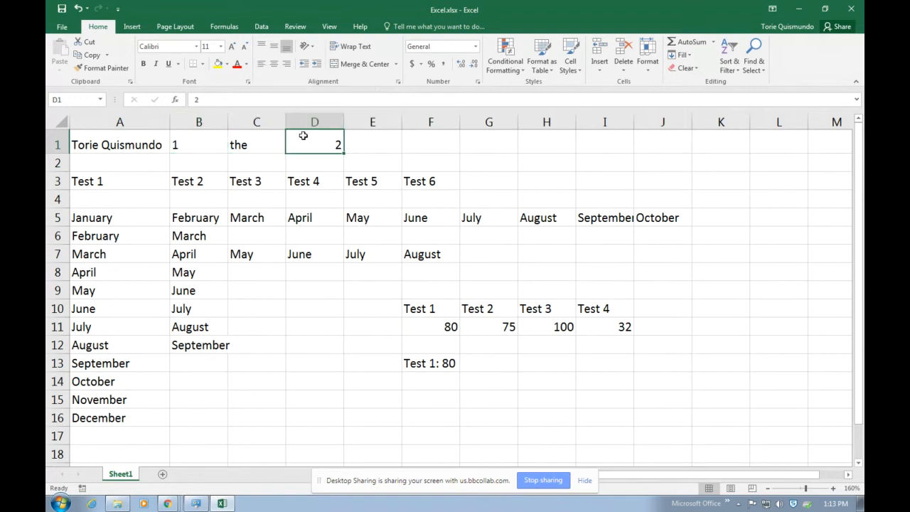
{"action": "left_click", "coordinate": [261, 65]}
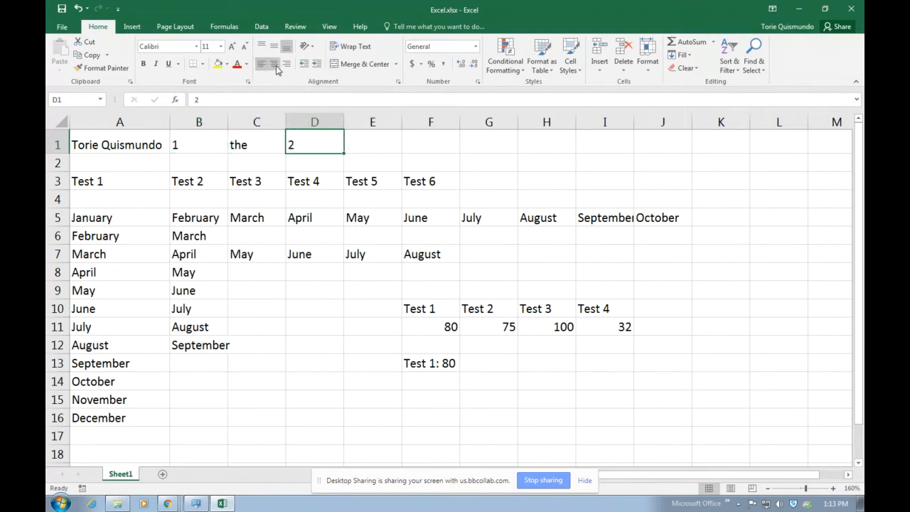
{"action": "left_click", "coordinate": [277, 68]}
{"action": "left_click", "coordinate": [506, 322]}
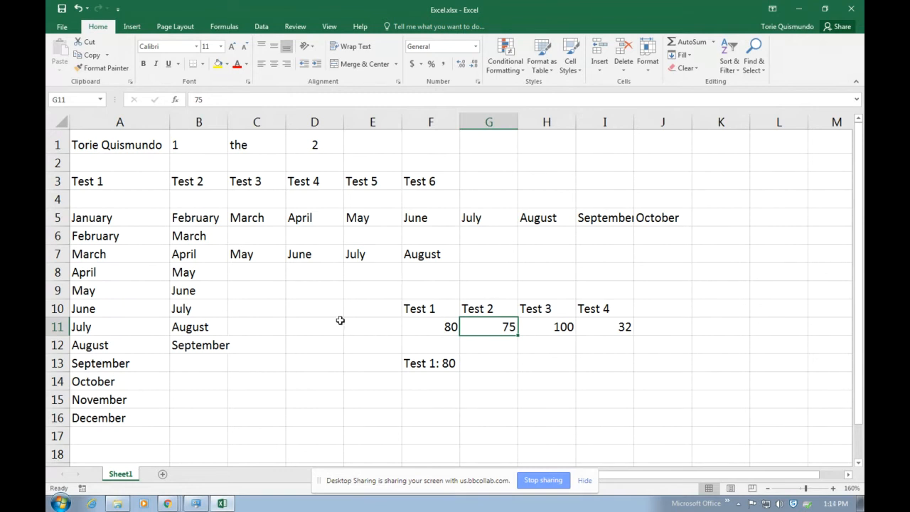
Delete the contents of the range C1:K15
{"action": "scroll", "coordinate": [301, 365], "scroll_direction": "down", "scroll_amount": 2}
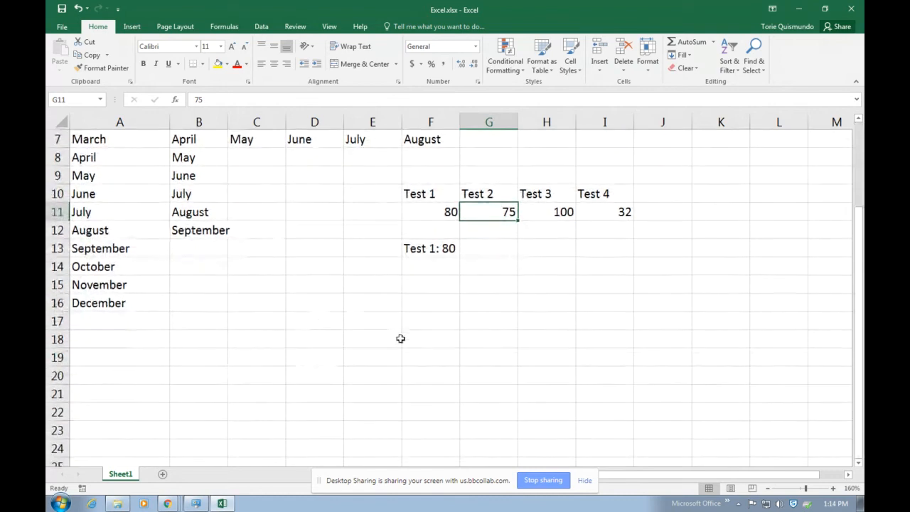
{"action": "scroll", "coordinate": [400, 338], "scroll_direction": "up", "scroll_amount": 2}
{"action": "left_click_drag", "start_coordinate": [255, 145], "coordinate": [731, 406]}
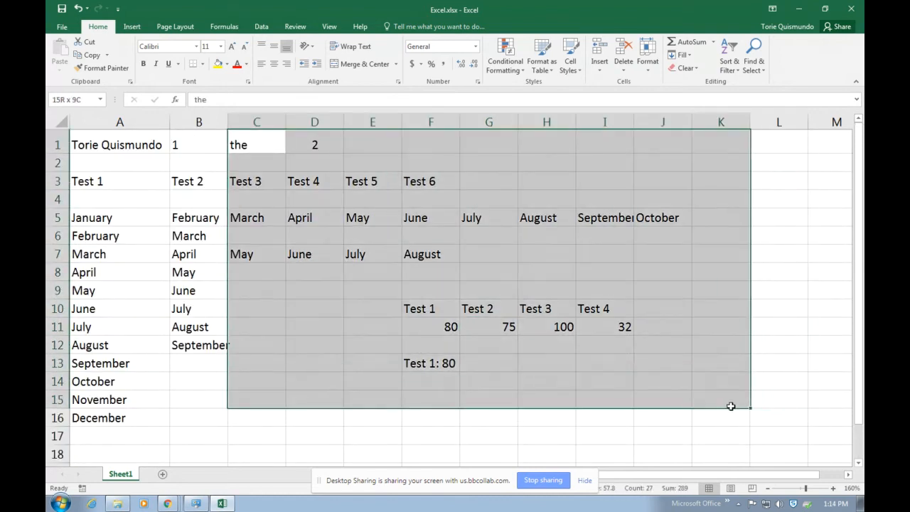
{"action": "key", "text": "Delete"}
{"action": "left_click", "coordinate": [305, 288]}
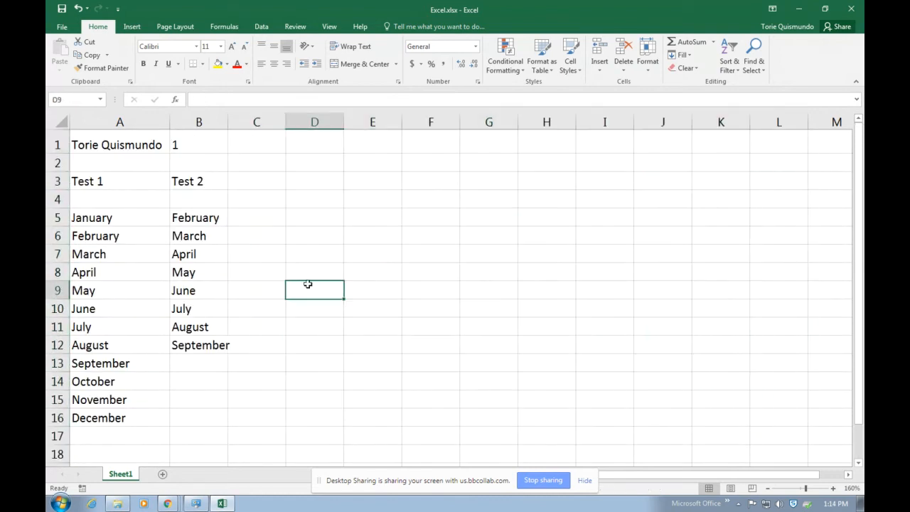
{"action": "left_click", "coordinate": [272, 146]}
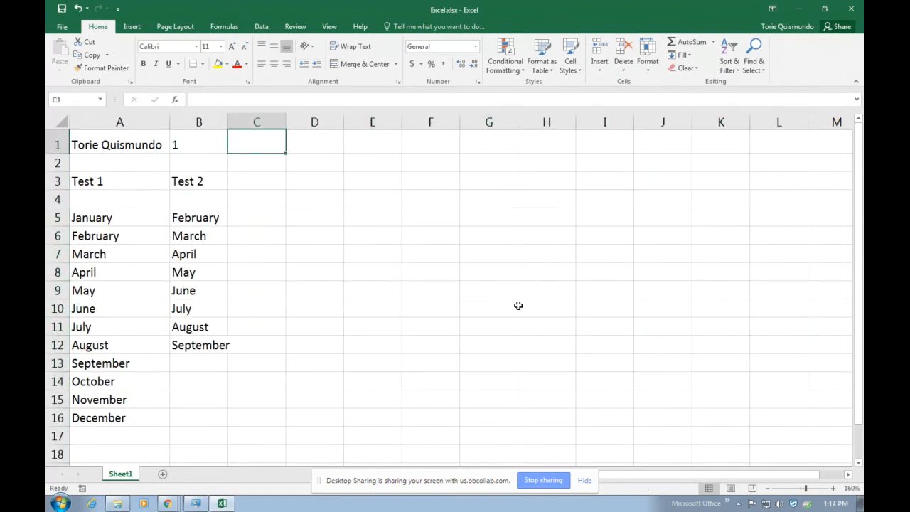
{"action": "left_click", "coordinate": [318, 187]}
{"action": "left_click", "coordinate": [92, 217]}
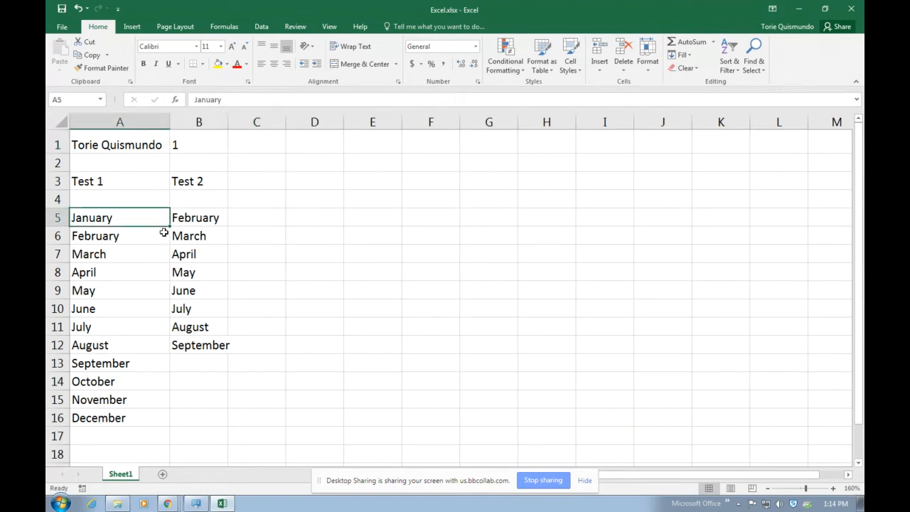
{"action": "left_click_drag", "start_coordinate": [161, 220], "coordinate": [164, 356]}
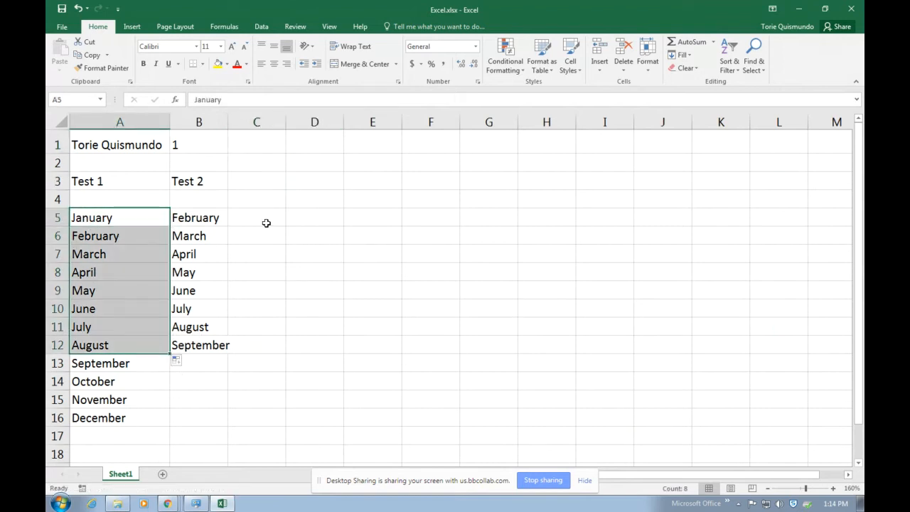
{"action": "left_click", "coordinate": [308, 221]}
Enter 1 to 5 down C5:C9, then delete those numbers again
{"action": "left_click", "coordinate": [253, 221]}
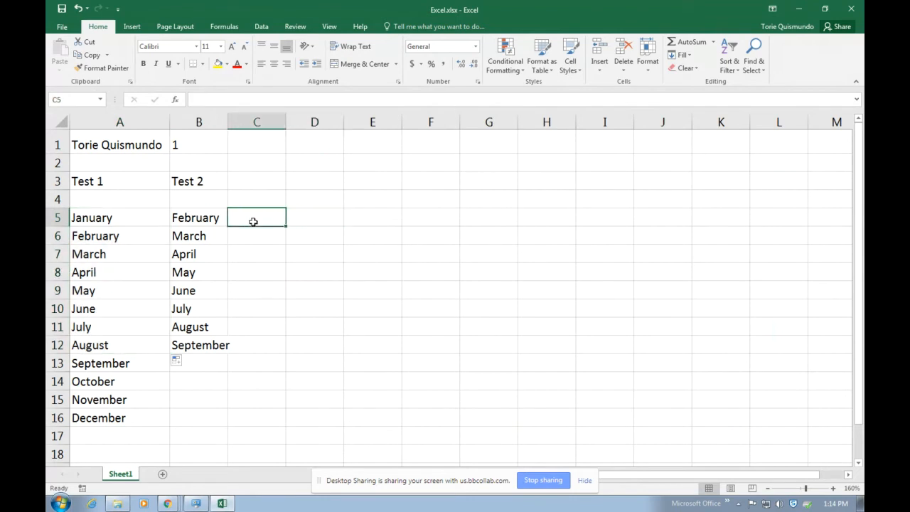
{"action": "type", "text": "1"}
{"action": "key", "text": "Return"}
{"action": "type", "text": "2"}
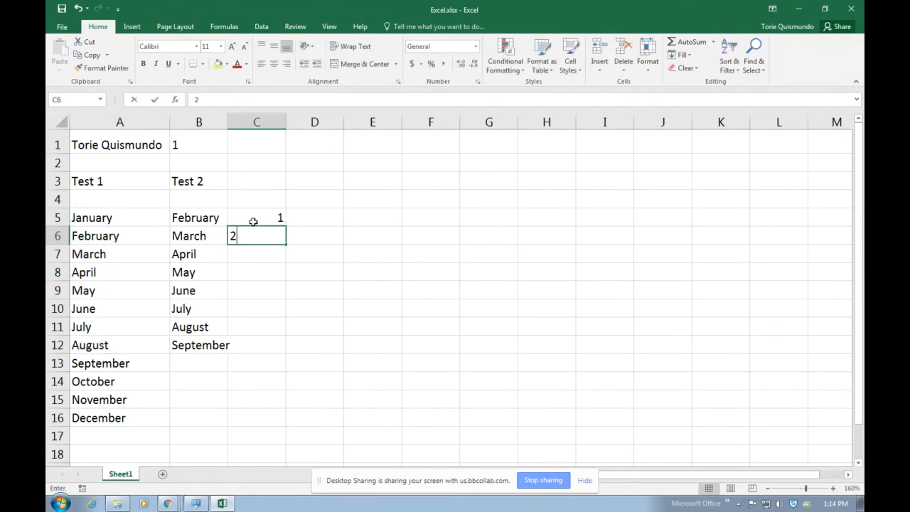
{"action": "key", "text": "Return"}
{"action": "type", "text": "3"}
{"action": "key", "text": "Return"}
{"action": "type", "text": "4"}
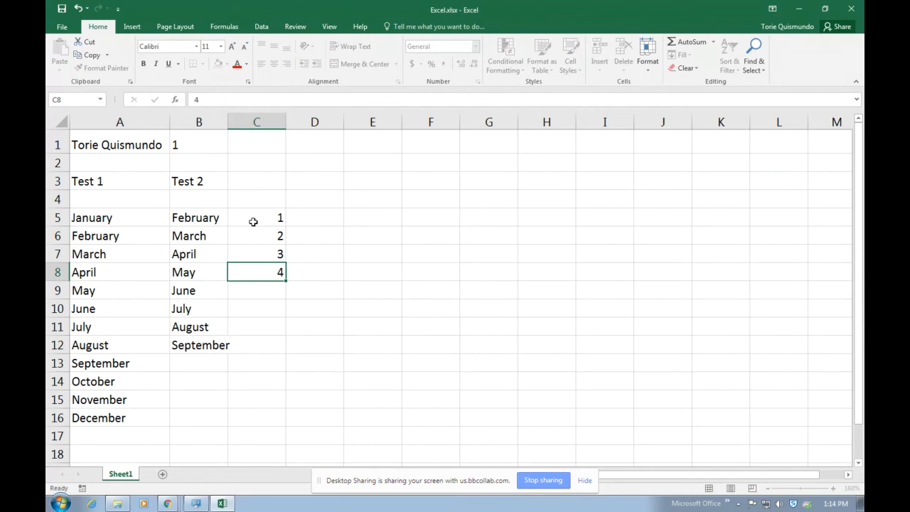
{"action": "key", "text": "Return"}
{"action": "type", "text": "5"}
{"action": "key", "text": "Return"}
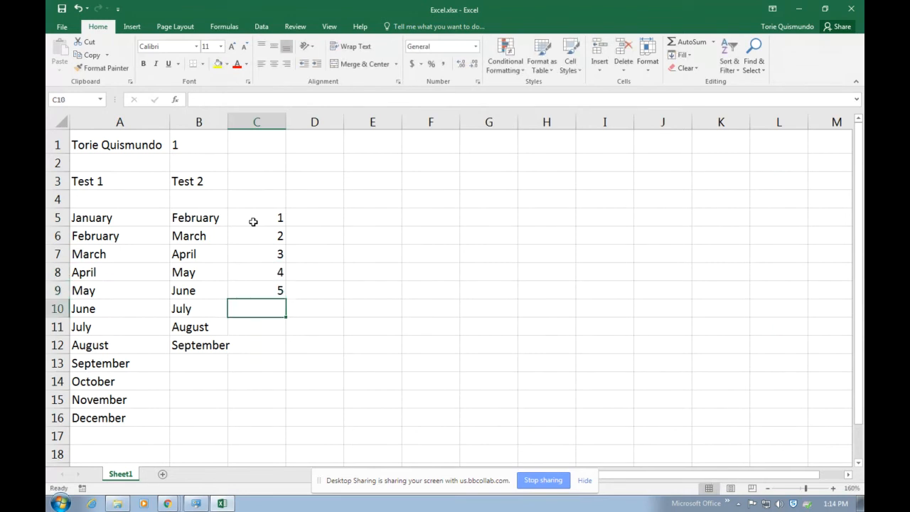
{"action": "left_click_drag", "start_coordinate": [253, 221], "coordinate": [251, 293]}
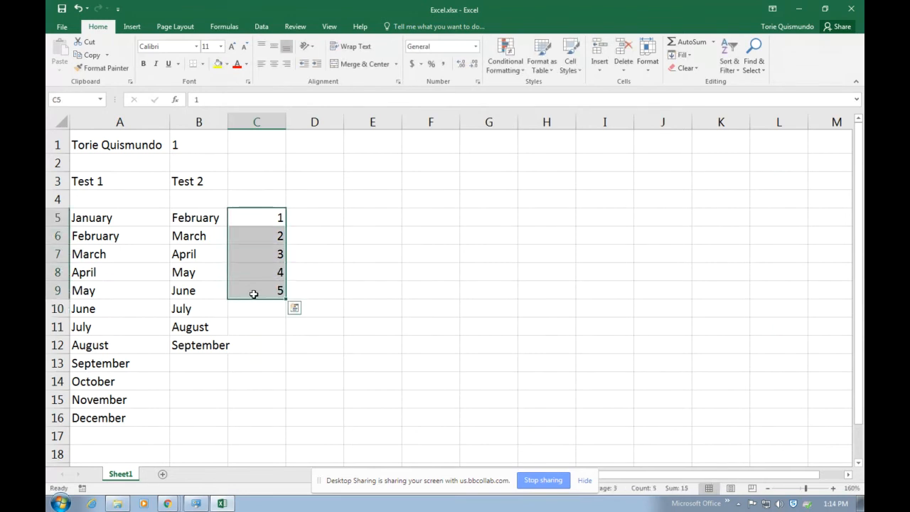
{"action": "key", "text": "Delete"}
{"action": "left_click", "coordinate": [264, 226]}
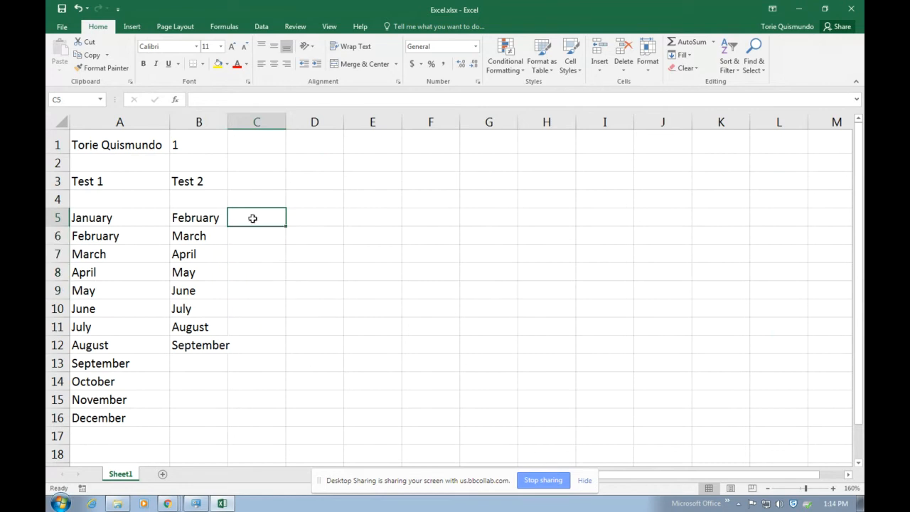
Enter 1 in C5 and fill it down to C12
{"action": "type", "text": "14"}
{"action": "key", "text": "BackSpace"}
{"action": "key", "text": "BackSpace"}
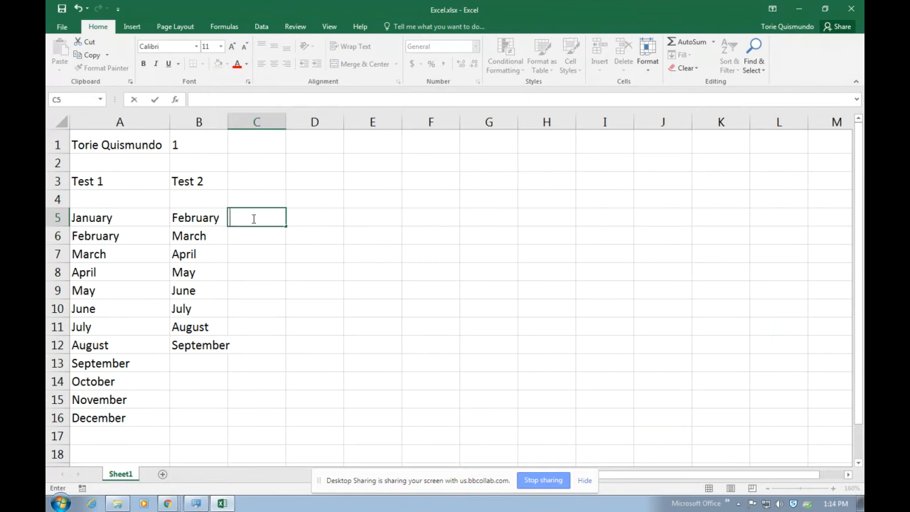
{"action": "type", "text": "1"}
{"action": "key", "text": "Return"}
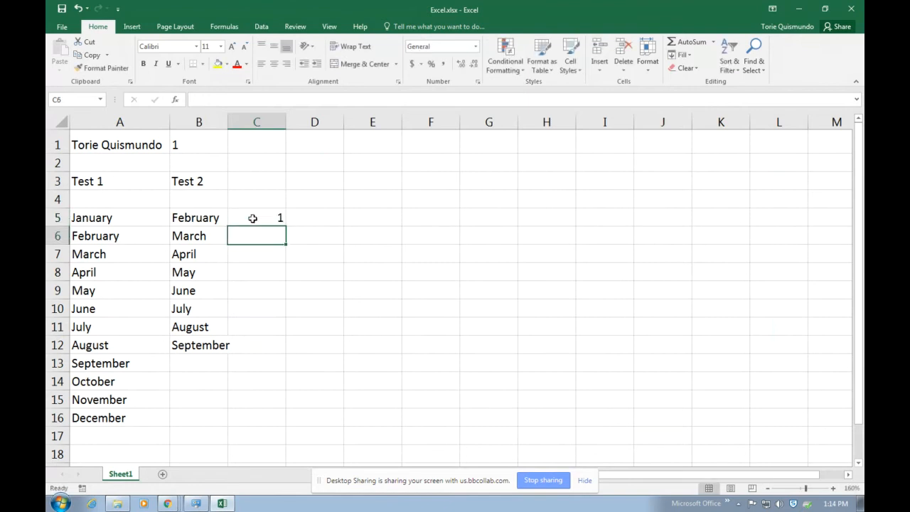
{"action": "left_click", "coordinate": [253, 218]}
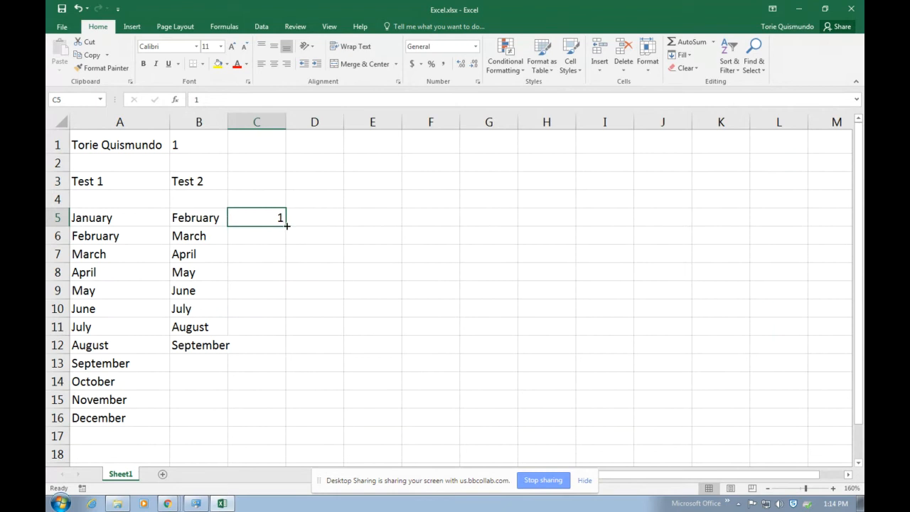
{"action": "left_click_drag", "start_coordinate": [286, 225], "coordinate": [284, 348]}
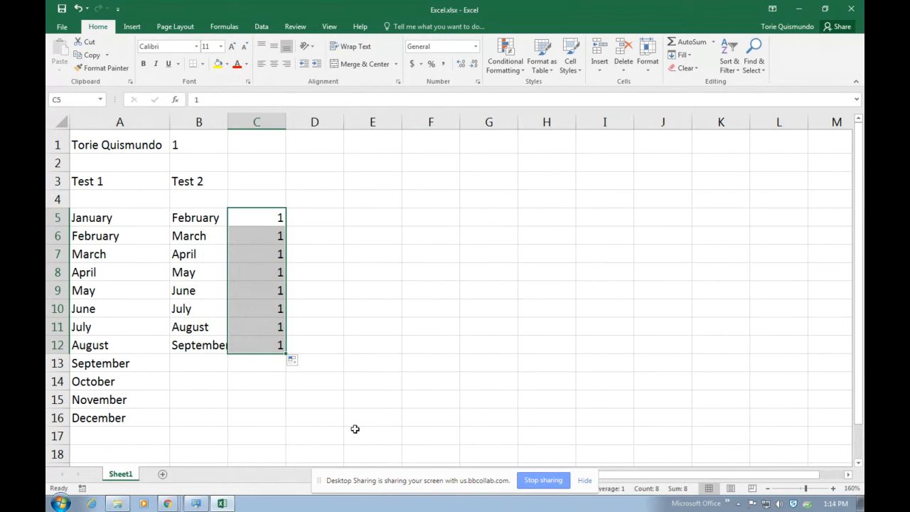
{"action": "left_click", "coordinate": [331, 220]}
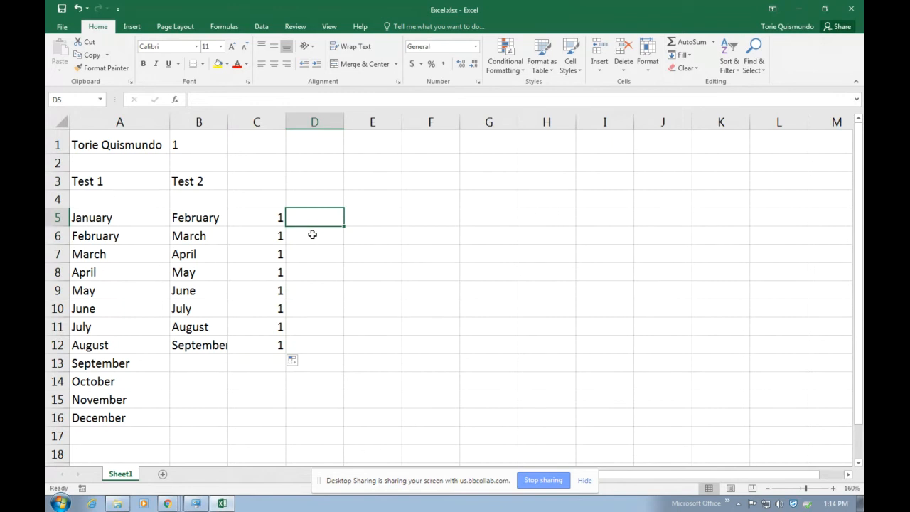
{"action": "left_click", "coordinate": [264, 221]}
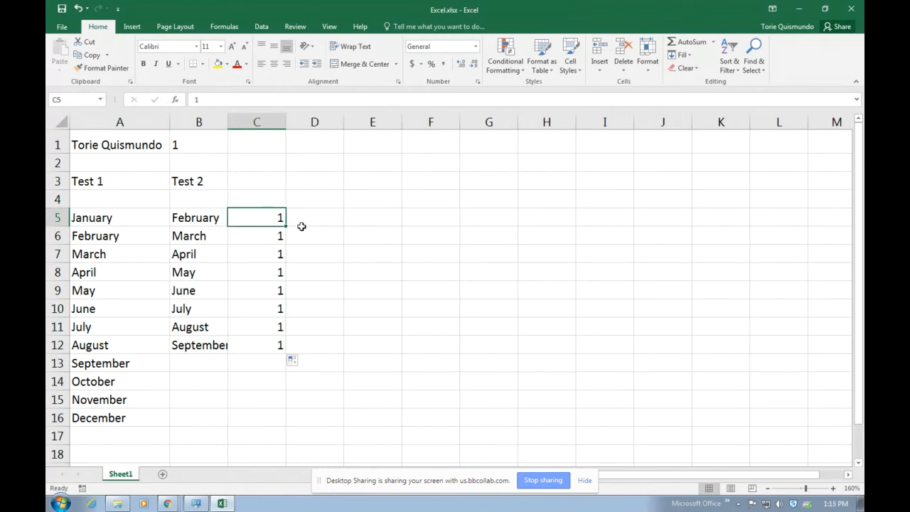
Enter 2 in D5 and fill it down to D14
{"action": "left_click", "coordinate": [338, 214]}
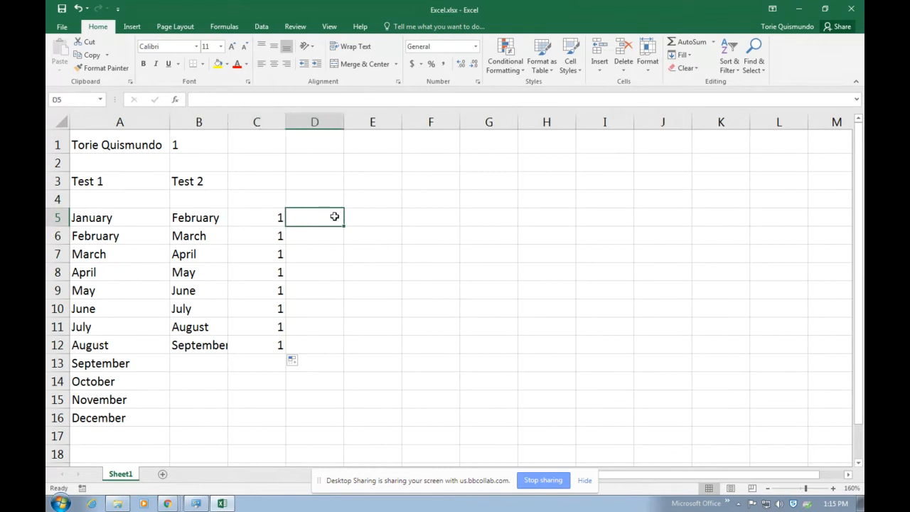
{"action": "type", "text": "2"}
{"action": "key", "text": "Return"}
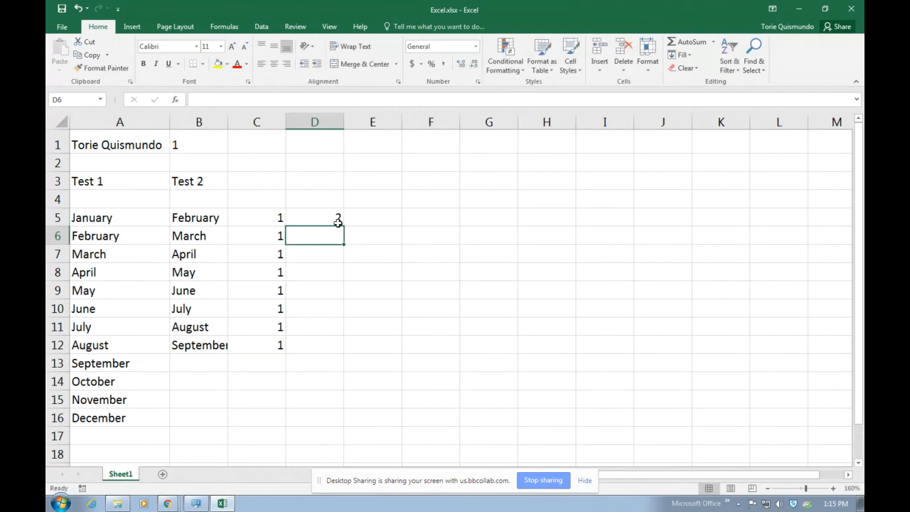
{"action": "left_click", "coordinate": [337, 217]}
{"action": "left_click_drag", "start_coordinate": [343, 226], "coordinate": [348, 389]}
{"action": "scroll", "coordinate": [574, 288], "scroll_direction": "down", "scroll_amount": 2}
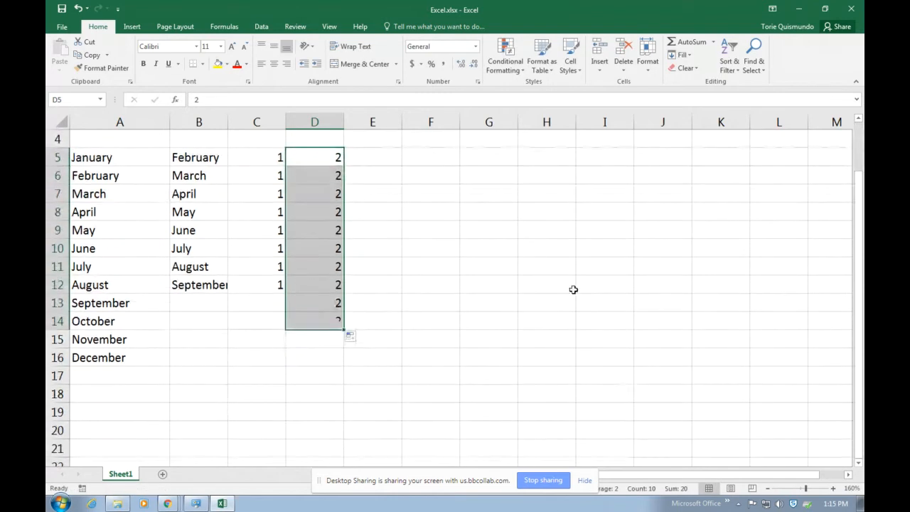
{"action": "scroll", "coordinate": [521, 313], "scroll_direction": "up", "scroll_amount": 2}
{"action": "left_click", "coordinate": [389, 220]}
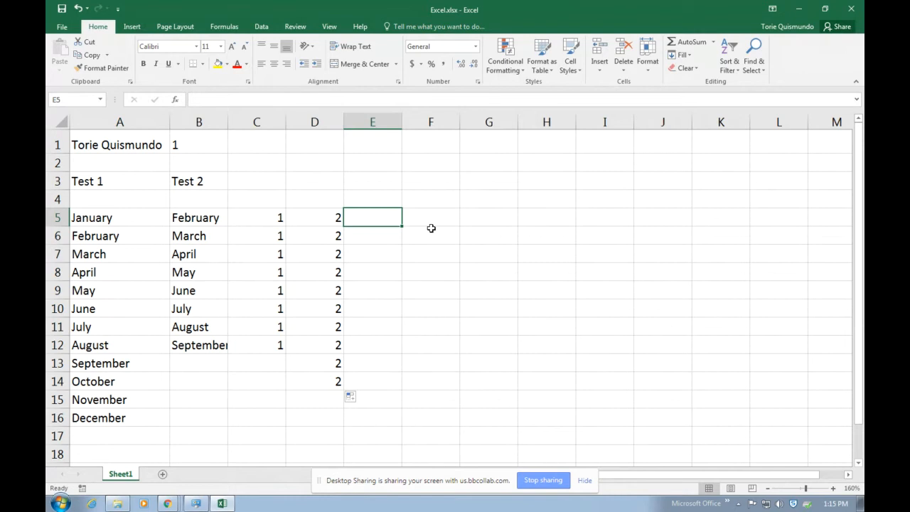
Create the series 1–8 in E5:E12 from starting values 1 and 2
{"action": "type", "text": "1"}
{"action": "key", "text": "Return"}
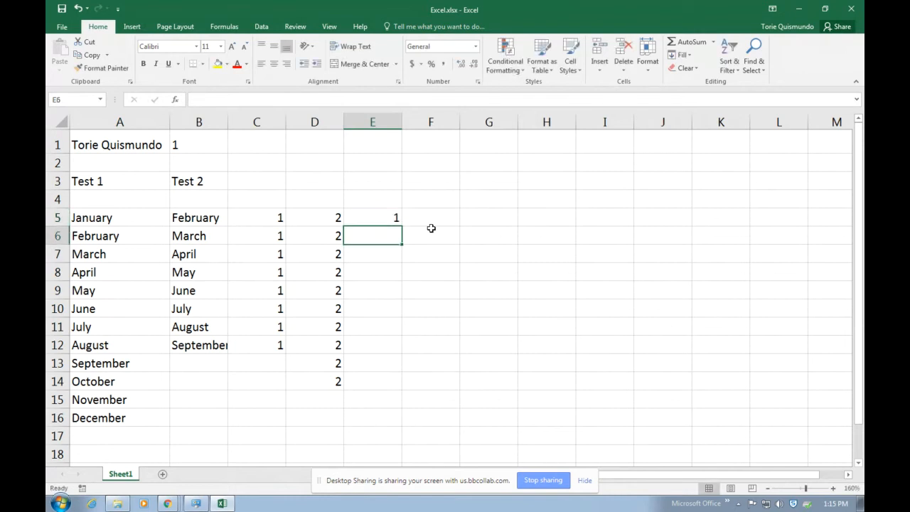
{"action": "type", "text": "2"}
{"action": "key", "text": "Return"}
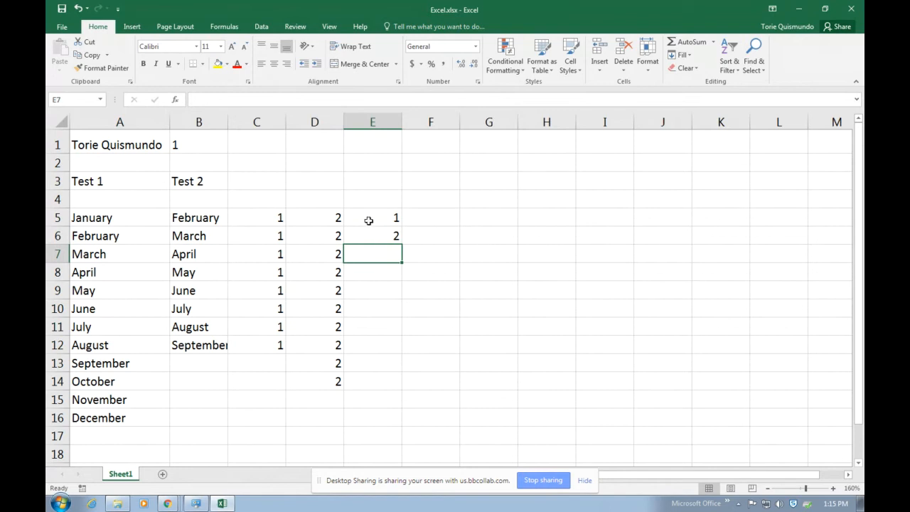
{"action": "left_click_drag", "start_coordinate": [359, 217], "coordinate": [362, 240]}
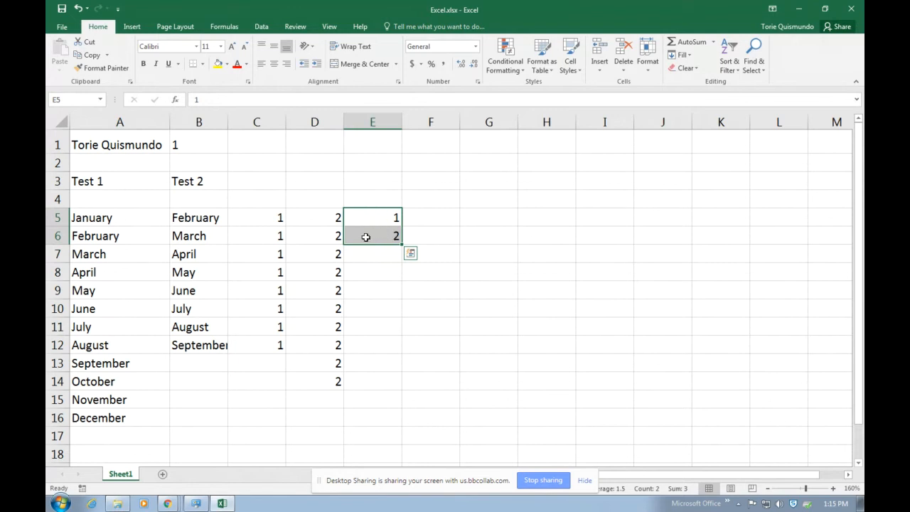
{"action": "left_click_drag", "start_coordinate": [402, 245], "coordinate": [402, 348]}
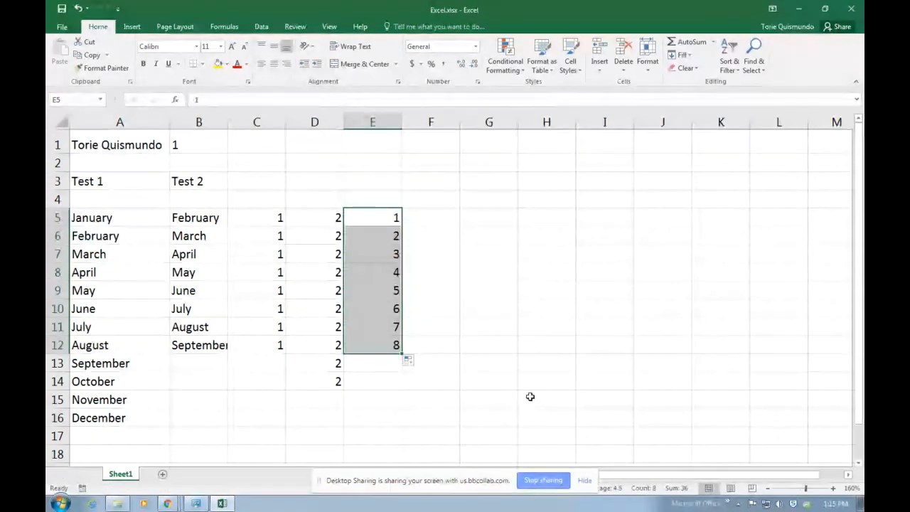
Create the series 3 to 36 by threes in F5:F16
{"action": "left_click", "coordinate": [447, 221]}
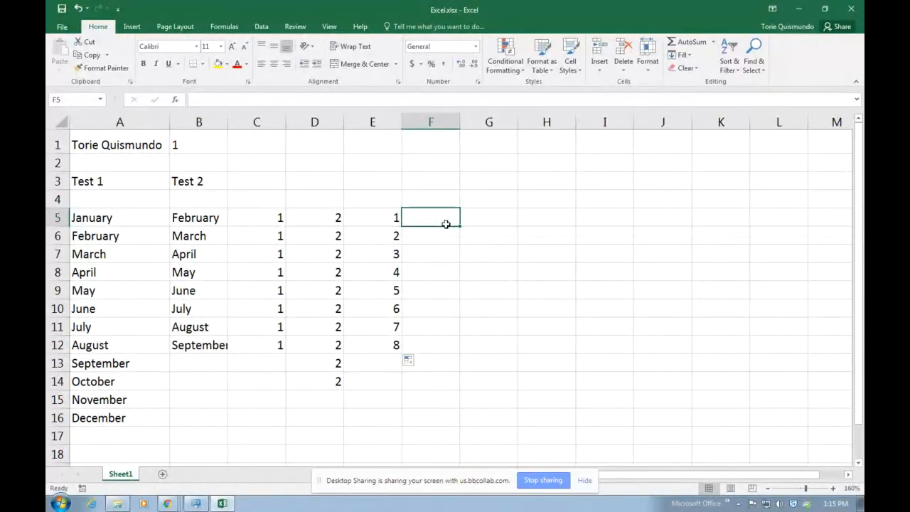
{"action": "type", "text": "3"}
{"action": "key", "text": "Return"}
{"action": "type", "text": "6"}
{"action": "key", "text": "Return"}
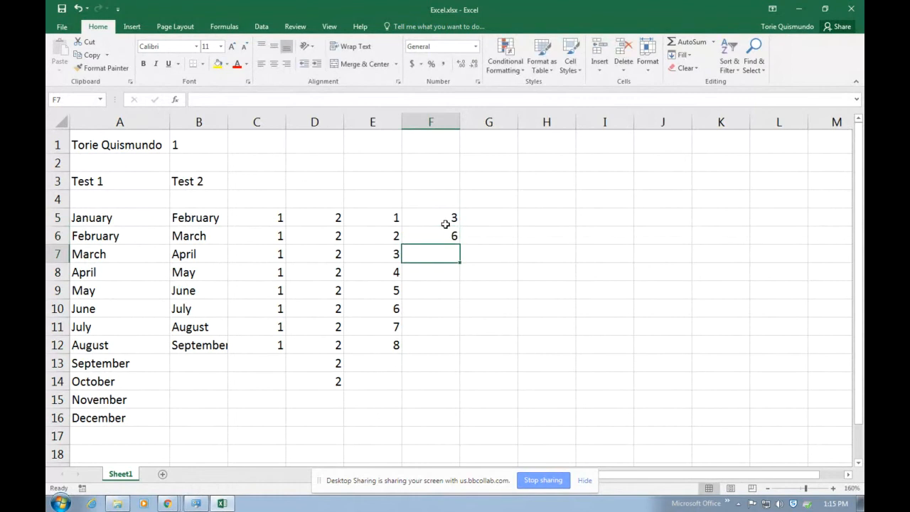
{"action": "left_click_drag", "start_coordinate": [432, 219], "coordinate": [448, 420]}
Create the series 5 to 55 by fives in G5:G15
{"action": "left_click", "coordinate": [478, 224]}
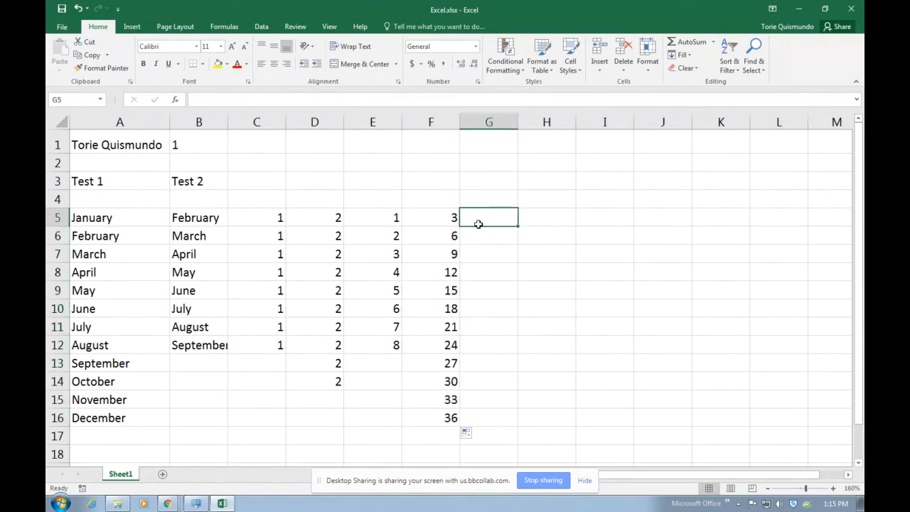
{"action": "type", "text": "5"}
{"action": "key", "text": "Return"}
{"action": "type", "text": "10"}
{"action": "key", "text": "Return"}
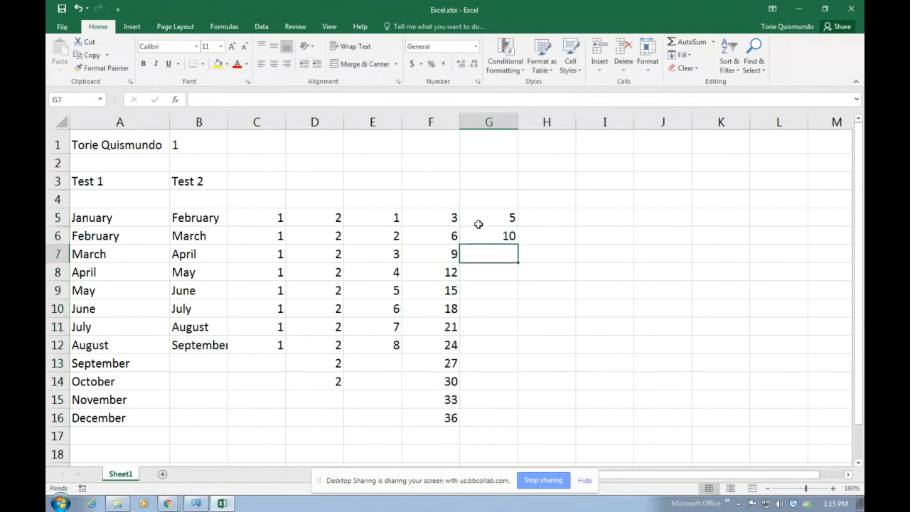
{"action": "left_click_drag", "start_coordinate": [477, 221], "coordinate": [515, 404]}
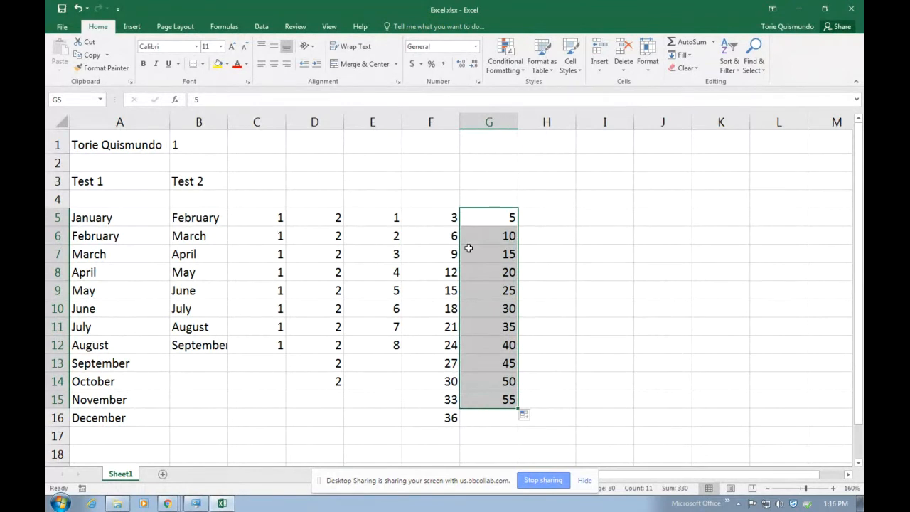
{"action": "left_click", "coordinate": [573, 251]}
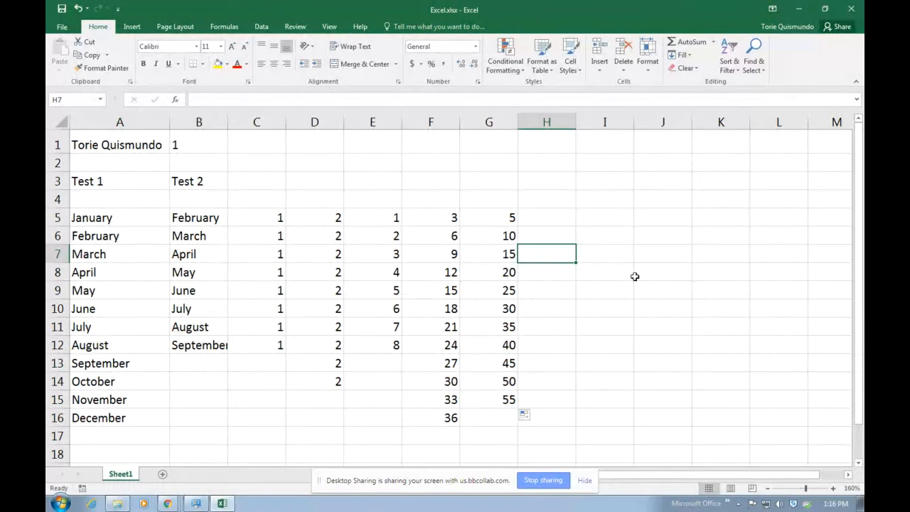
Delete the contents of the whole range A1:H17
{"action": "left_click_drag", "start_coordinate": [133, 150], "coordinate": [557, 438]}
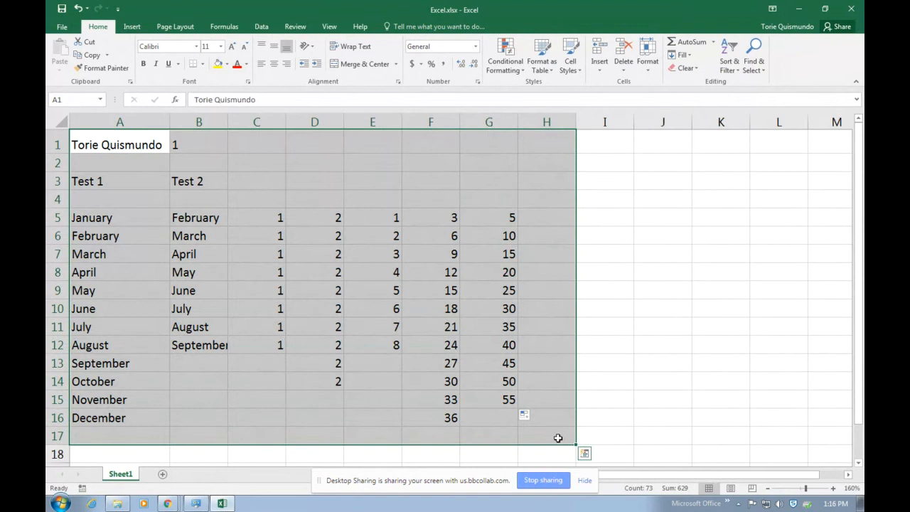
{"action": "key", "text": "Delete"}
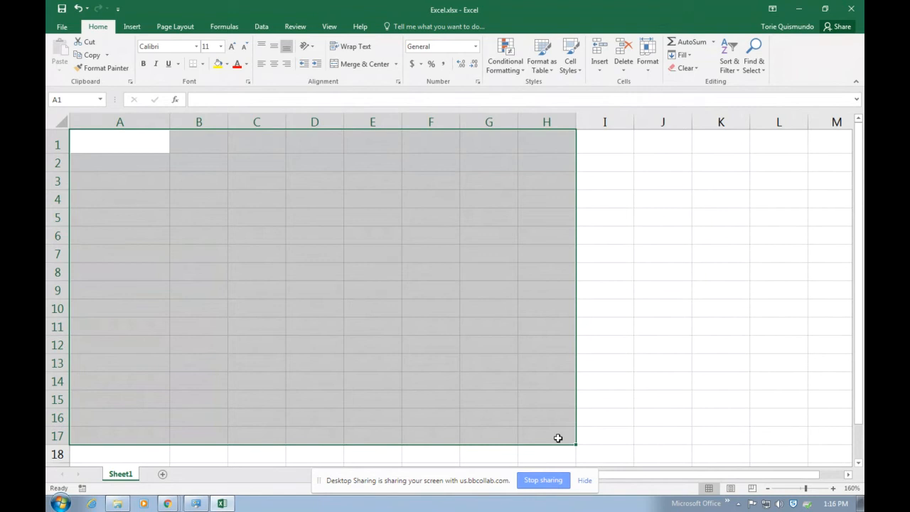
Enter the title 'Work Study' in A1 and 'Spring 2018' in A2
{"action": "left_click", "coordinate": [99, 147]}
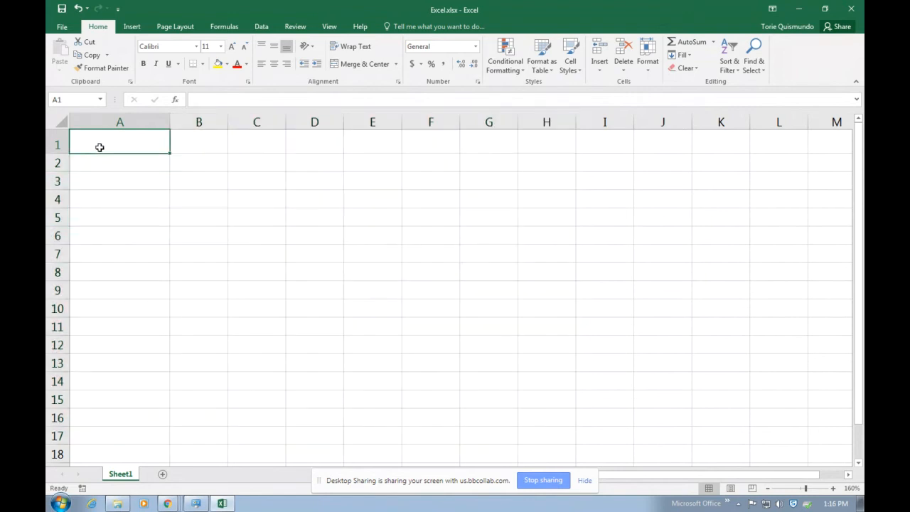
{"action": "type", "text": "Work"}
{"action": "key", "text": "Return"}
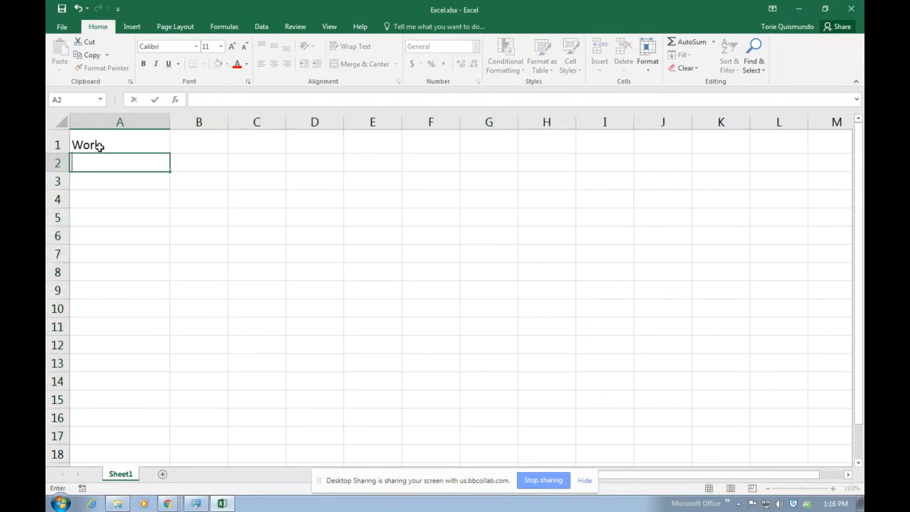
{"action": "left_click", "coordinate": [100, 146]}
{"action": "double_click", "coordinate": [100, 146]}
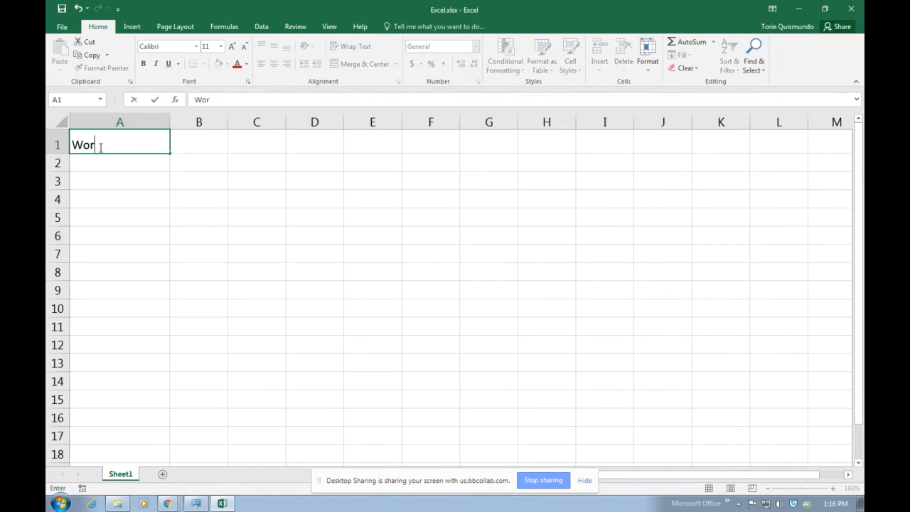
{"action": "type", "text": "Study"}
{"action": "key", "text": "Return"}
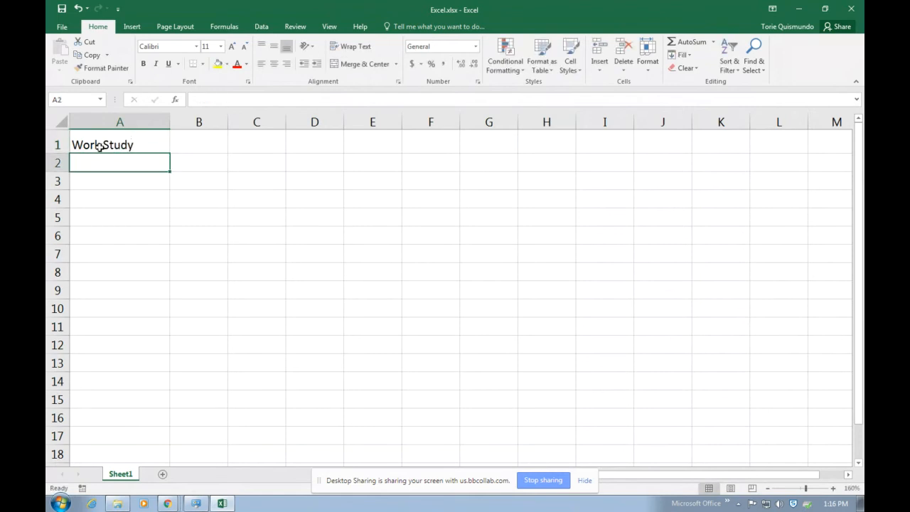
{"action": "type", "text": "Srp"}
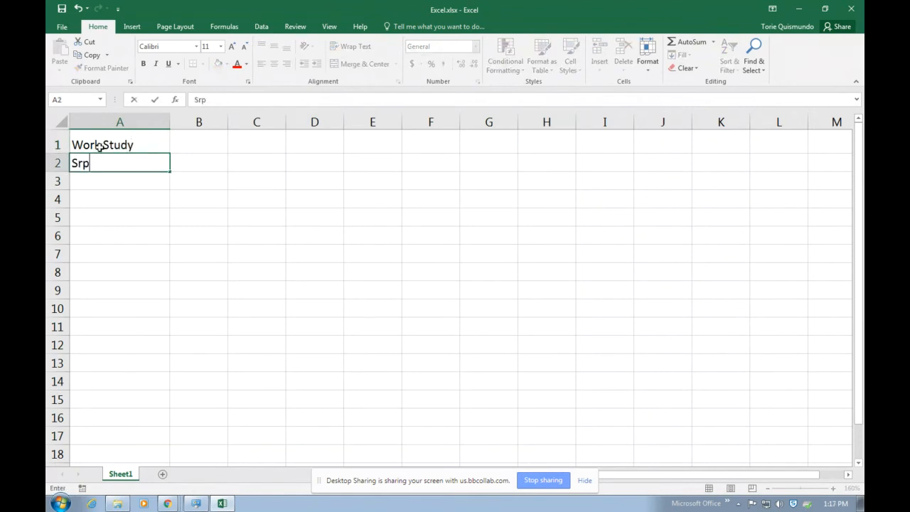
{"action": "key", "text": "BackSpace"}
{"action": "key", "text": "BackSpace"}
{"action": "type", "text": "pring 2018"}
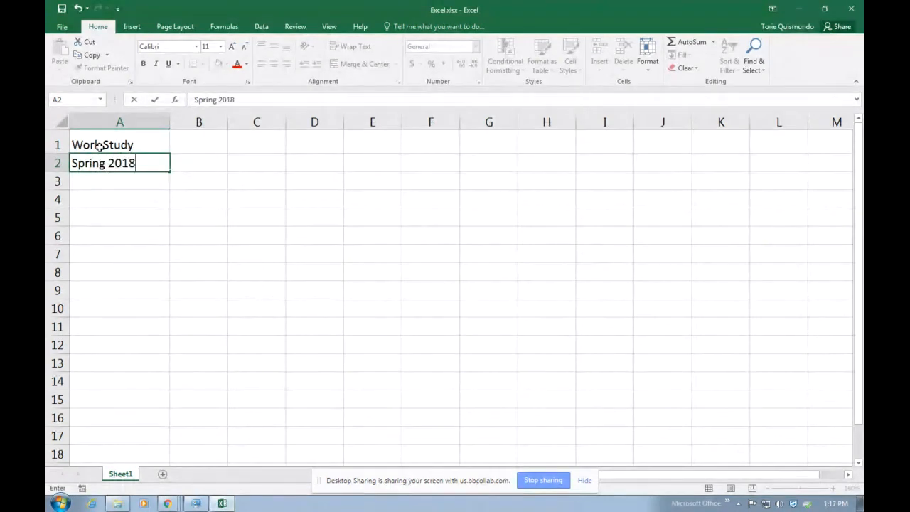
{"action": "key", "text": "Return"}
Put 'Monday' in B3 and fill the weekdays across to Friday in F3
{"action": "left_click", "coordinate": [178, 182]}
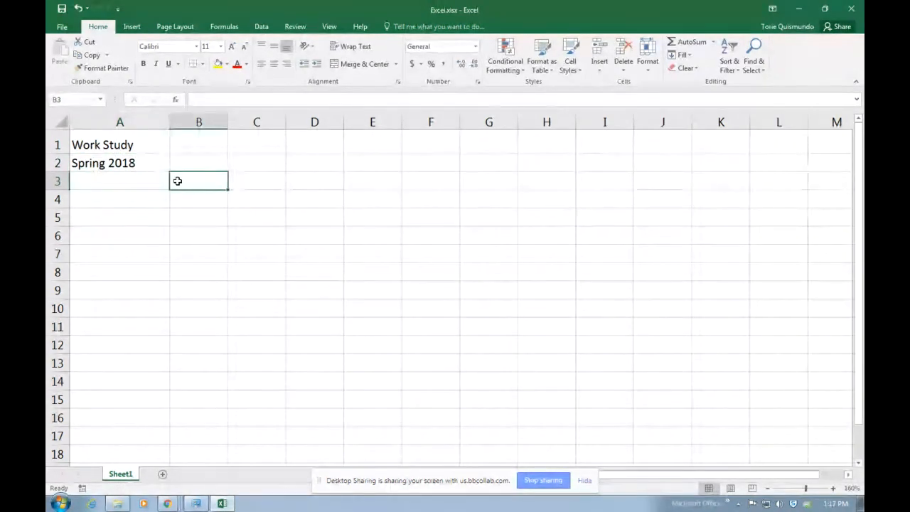
{"action": "type", "text": "N"}
{"action": "key", "text": "BackSpace"}
{"action": "type", "text": "Monday"}
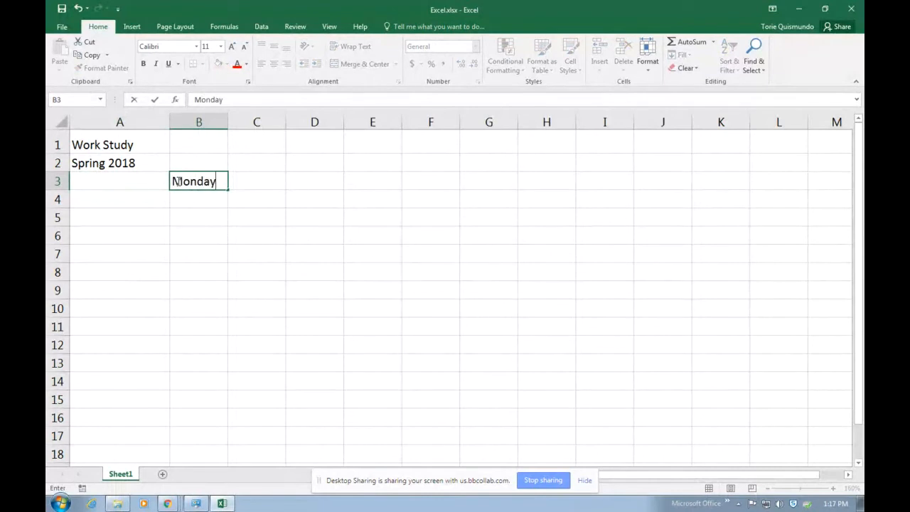
{"action": "key", "text": "Return"}
{"action": "left_click", "coordinate": [178, 181]}
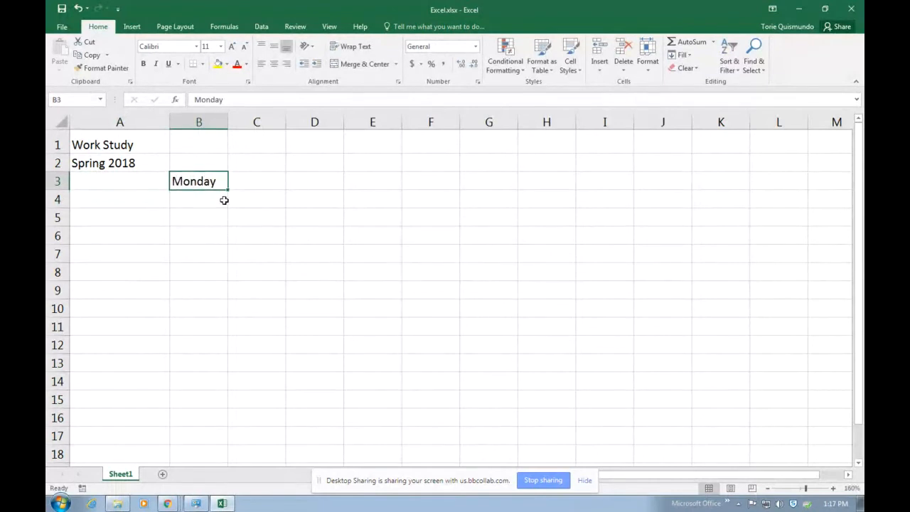
{"action": "left_click_drag", "start_coordinate": [228, 189], "coordinate": [435, 182]}
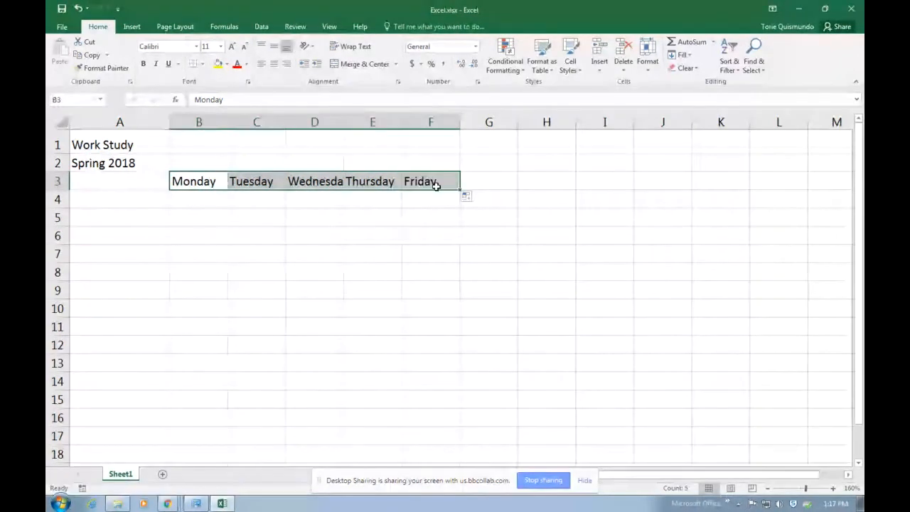
Enter the four worker names down A4:A7
{"action": "left_click", "coordinate": [123, 196]}
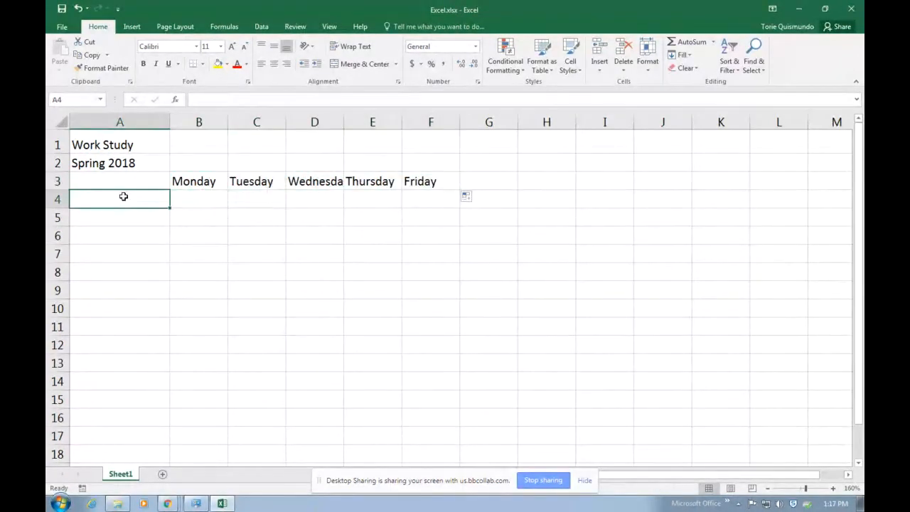
{"action": "type", "text": "Frank"}
{"action": "key", "text": "Return"}
{"action": "type", "text": "Joe"}
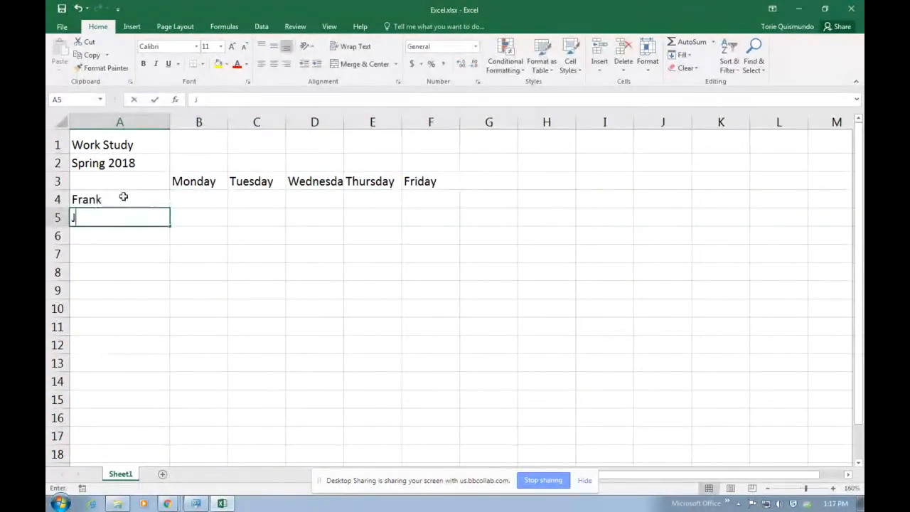
{"action": "key", "text": "Return"}
{"action": "type", "text": "Mandy"}
{"action": "key", "text": "Return"}
{"action": "type", "text": "Sherman"}
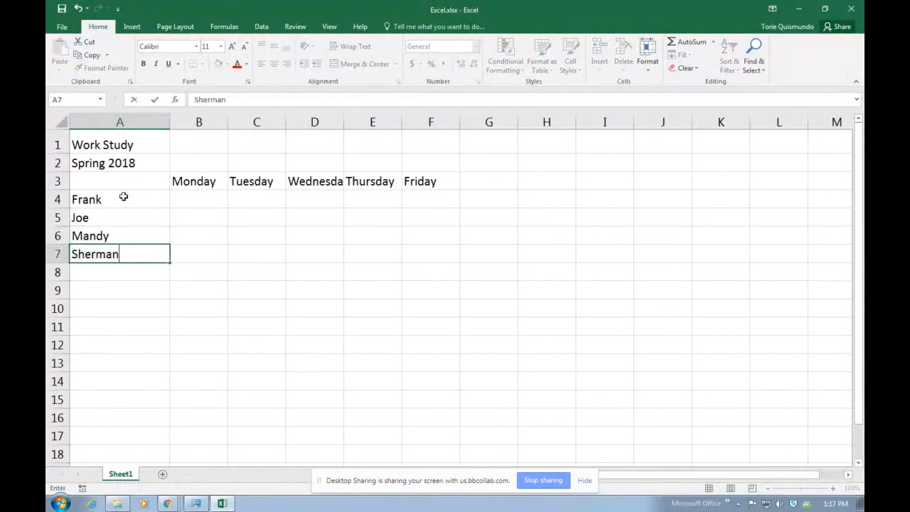
{"action": "key", "text": "Return"}
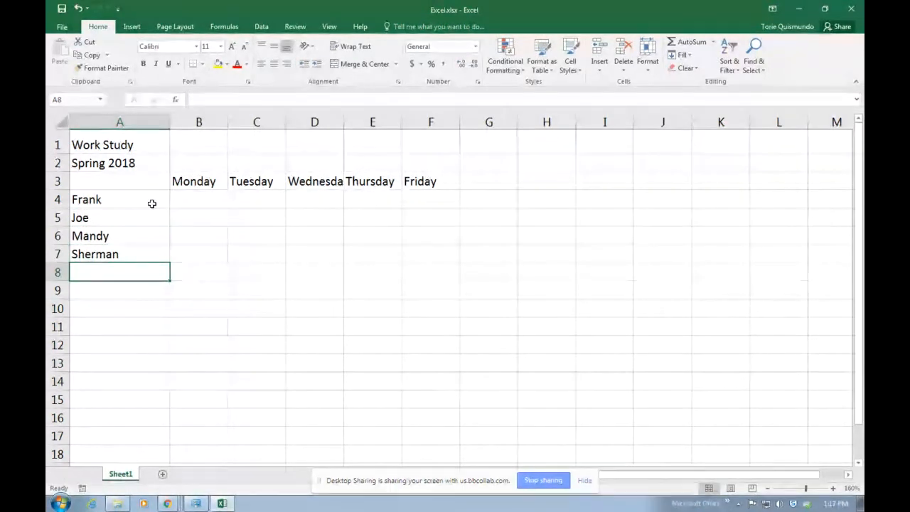
{"action": "left_click", "coordinate": [192, 196]}
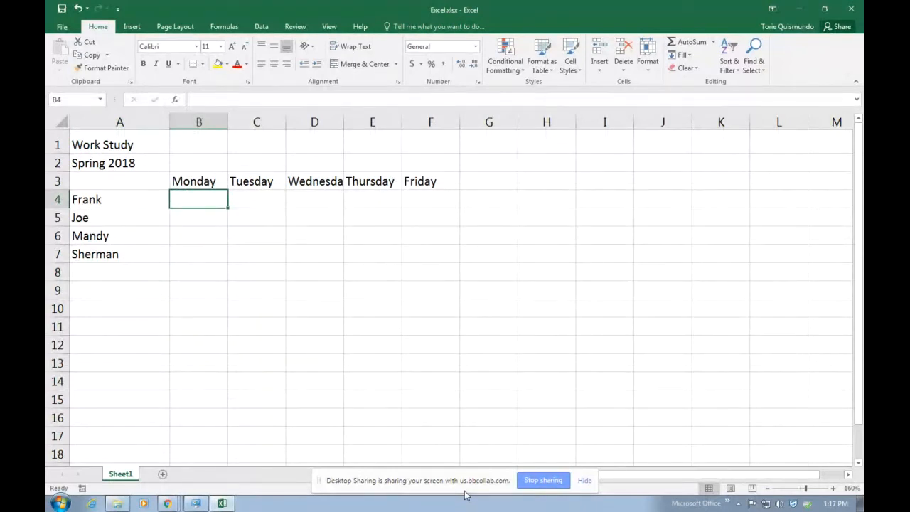
Enter Monday's hours 3, 6, 2 and 5 in B4:B7, correcting Frank's value to 3
{"action": "type", "text": "2"}
{"action": "key", "text": "Return"}
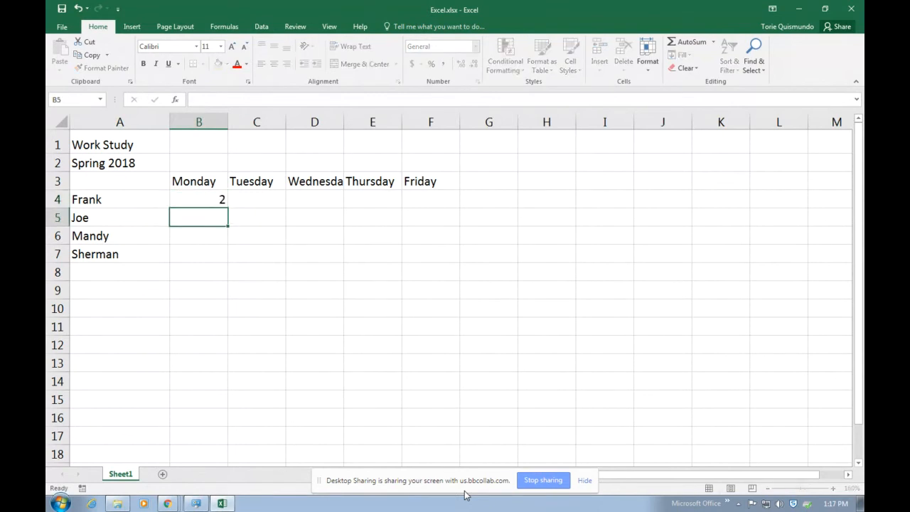
{"action": "type", "text": "4"}
{"action": "key", "text": "Return"}
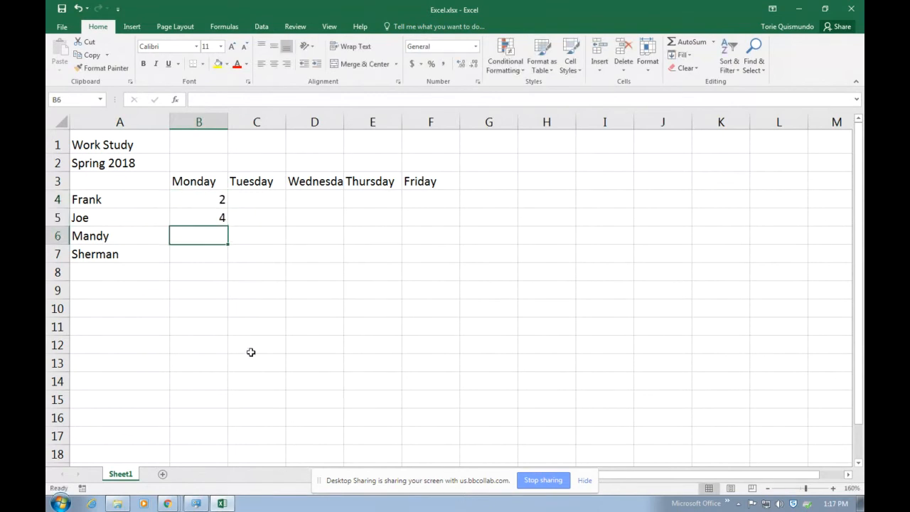
{"action": "left_click_drag", "start_coordinate": [182, 197], "coordinate": [181, 213]}
{"action": "left_click", "coordinate": [184, 196]}
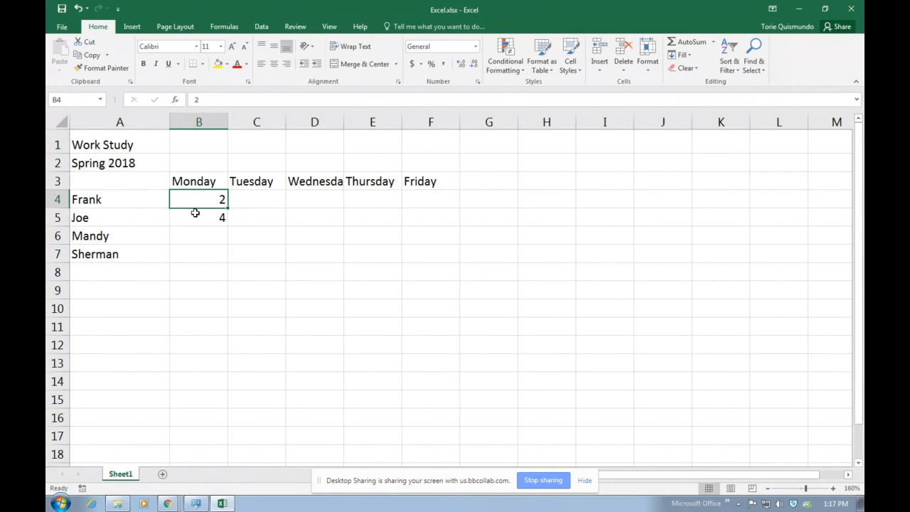
{"action": "type", "text": "3"}
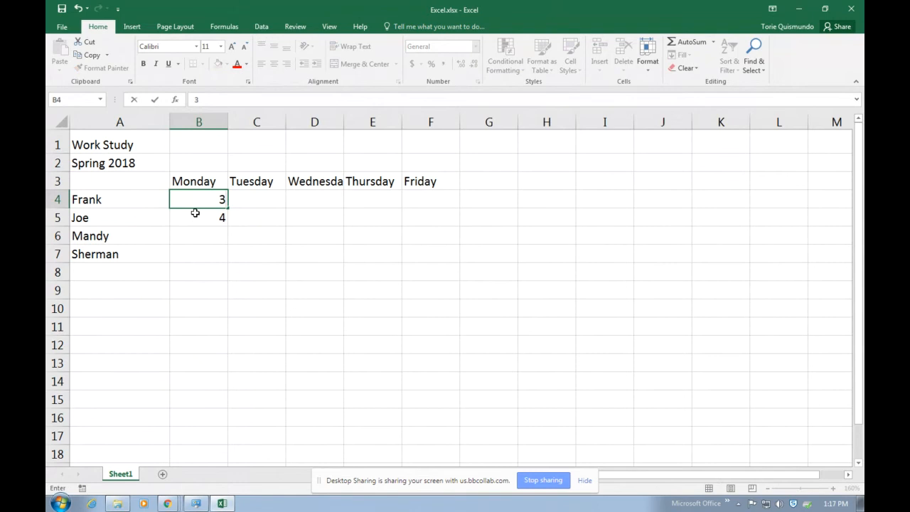
{"action": "key", "text": "Return"}
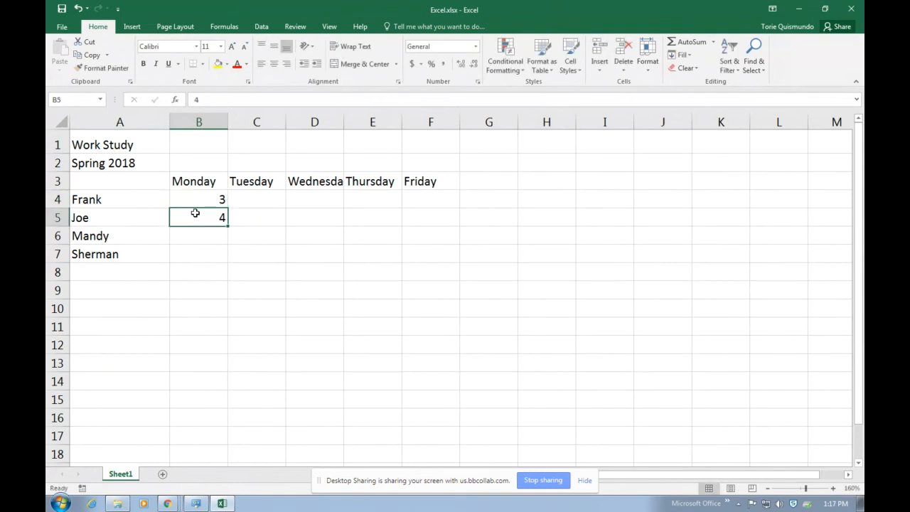
{"action": "type", "text": "6"}
{"action": "key", "text": "Return"}
{"action": "type", "text": "2"}
{"action": "key", "text": "Return"}
{"action": "type", "text": "5"}
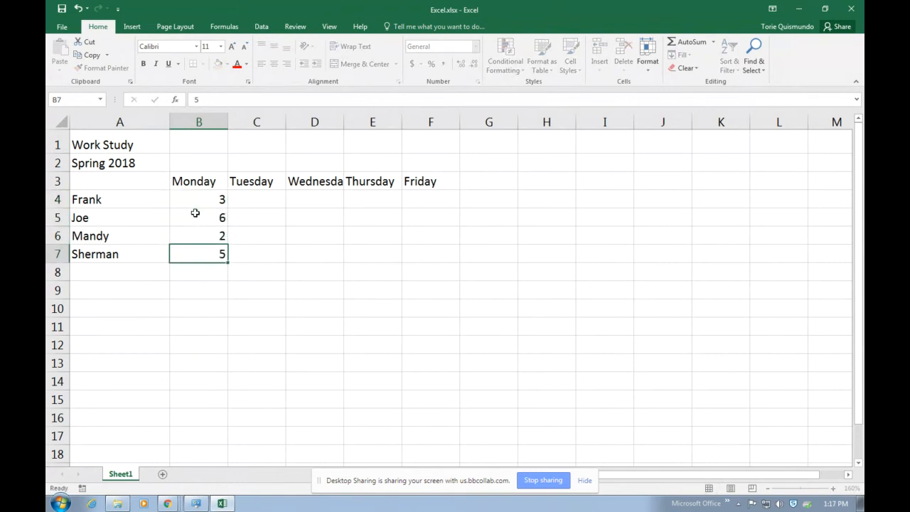
{"action": "key", "text": "Return"}
Enter Tuesday's hours 2, 4, 1 and 5 in C4:C7
{"action": "left_click", "coordinate": [269, 209]}
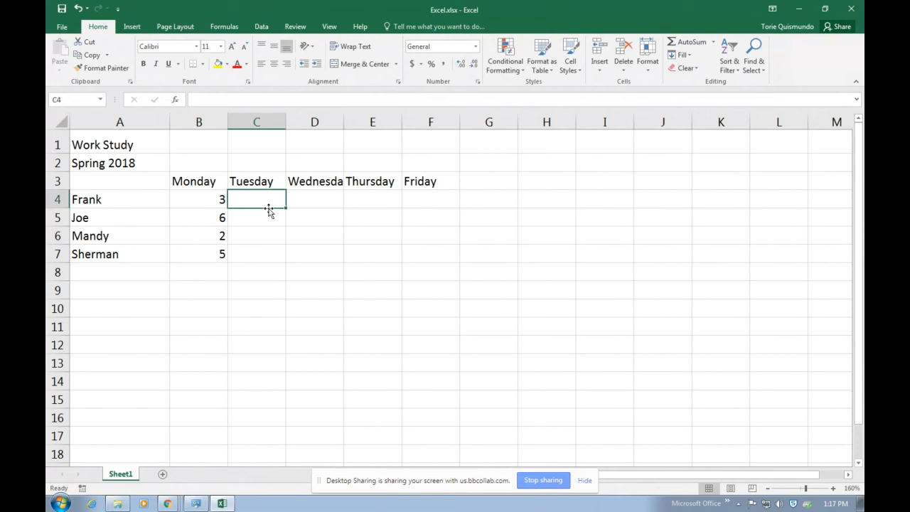
{"action": "type", "text": "2"}
{"action": "key", "text": "Return"}
{"action": "type", "text": "4"}
{"action": "key", "text": "Return"}
{"action": "type", "text": "0"}
{"action": "key", "text": "BackSpace"}
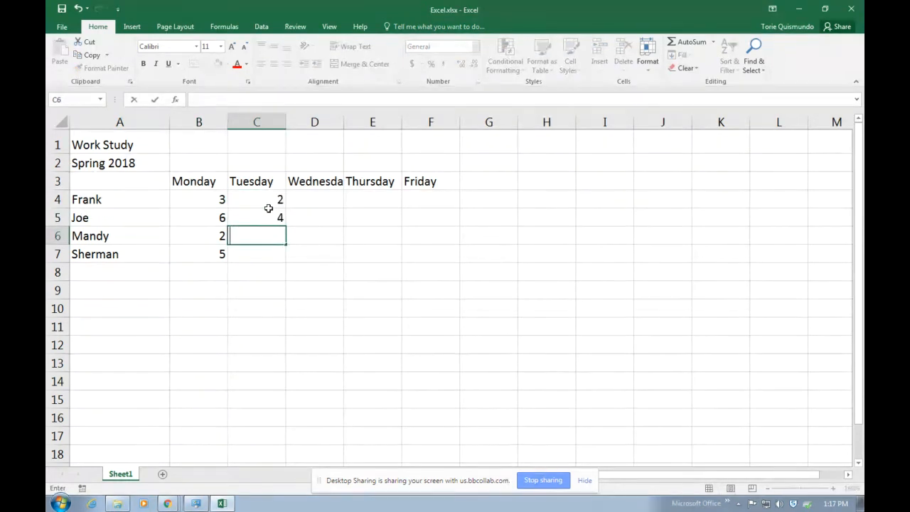
{"action": "type", "text": "1"}
{"action": "key", "text": "Return"}
{"action": "type", "text": "5"}
Enter Wednesday's hours 3, 5, 3 and 2 in D4:D7
{"action": "left_click", "coordinate": [325, 202]}
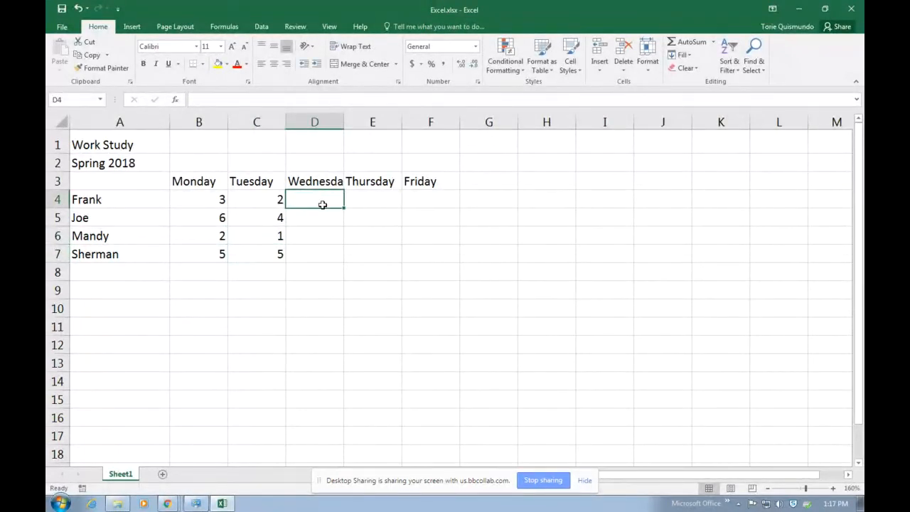
{"action": "type", "text": "3"}
{"action": "key", "text": "Return"}
{"action": "type", "text": "5"}
{"action": "key", "text": "Return"}
{"action": "type", "text": "3"}
{"action": "key", "text": "Return"}
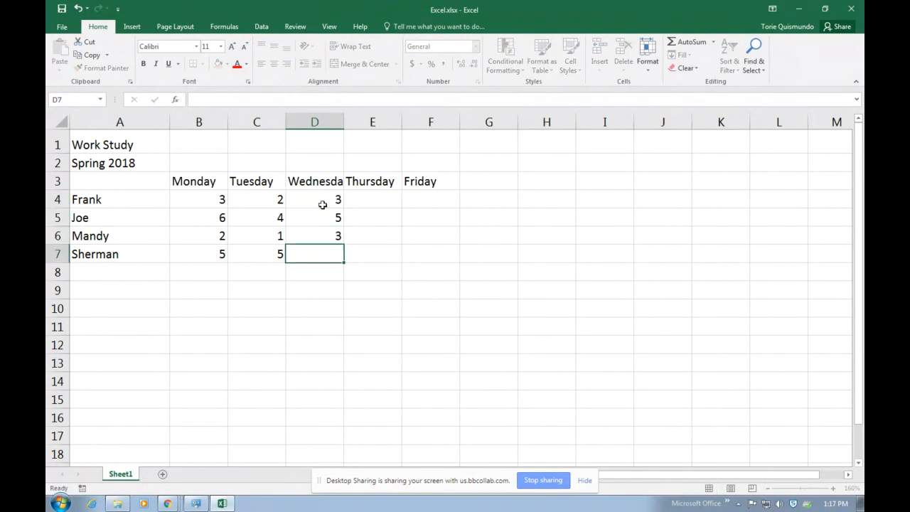
{"action": "type", "text": "2"}
Enter Thursday's hours 2, 3, 4 and 1 in E4:E7
{"action": "left_click", "coordinate": [386, 201]}
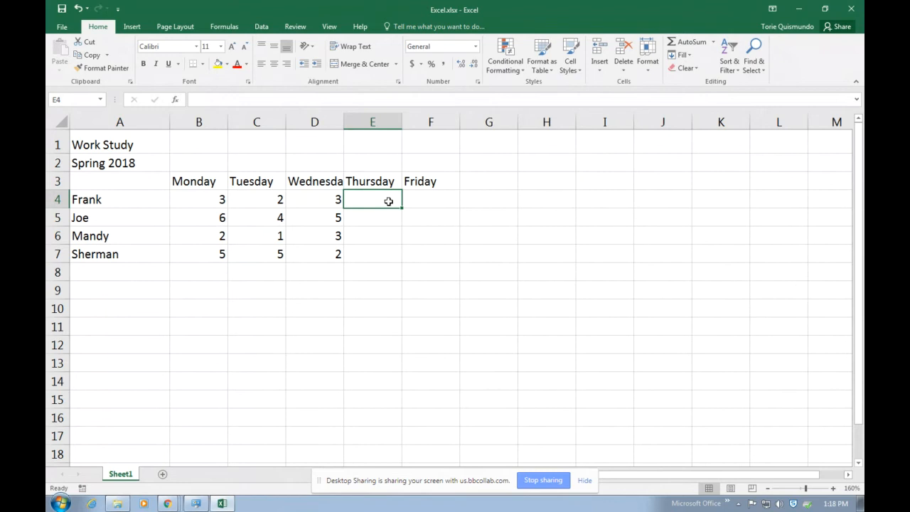
{"action": "type", "text": "2"}
{"action": "key", "text": "Return"}
{"action": "type", "text": "3"}
{"action": "key", "text": "Return"}
{"action": "type", "text": "4"}
{"action": "key", "text": "Return"}
{"action": "type", "text": "1"}
{"action": "key", "text": "Return"}
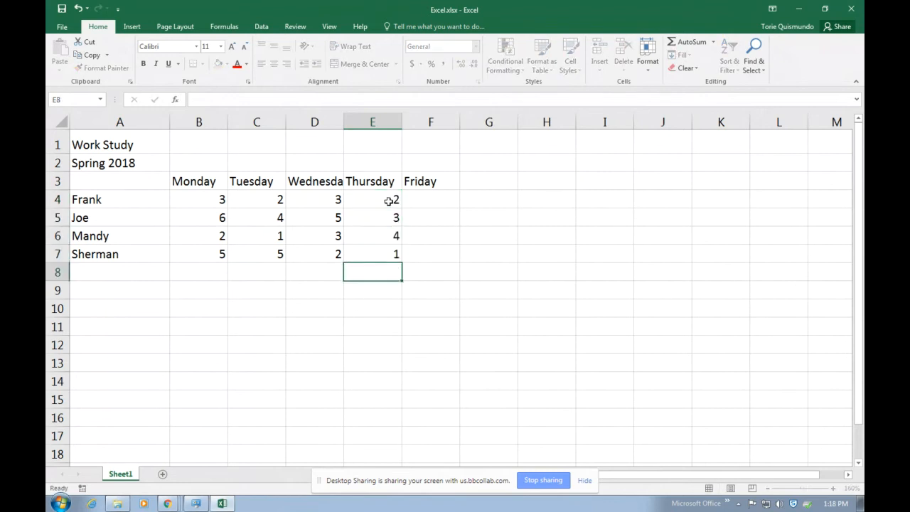
Enter Friday's hours 5, 2, 3 and 5 in F4:F7
{"action": "left_click", "coordinate": [426, 201]}
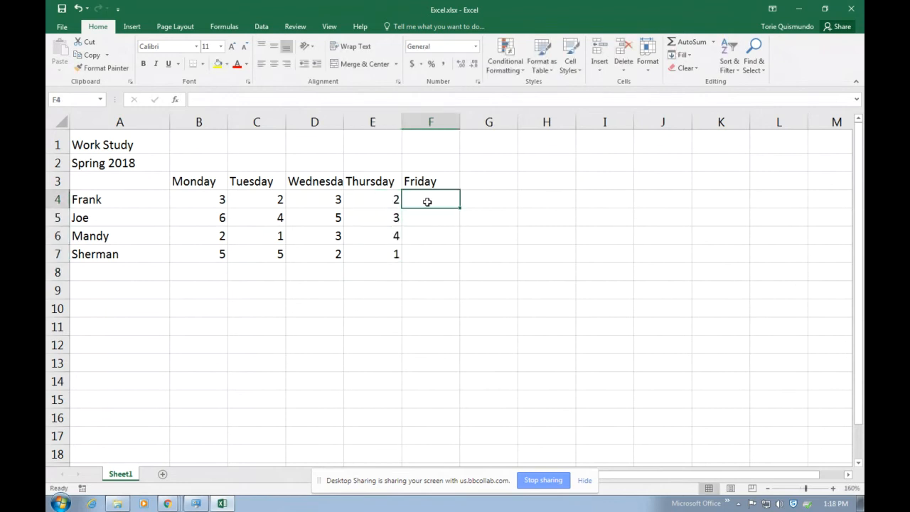
{"action": "type", "text": "5"}
{"action": "key", "text": "Return"}
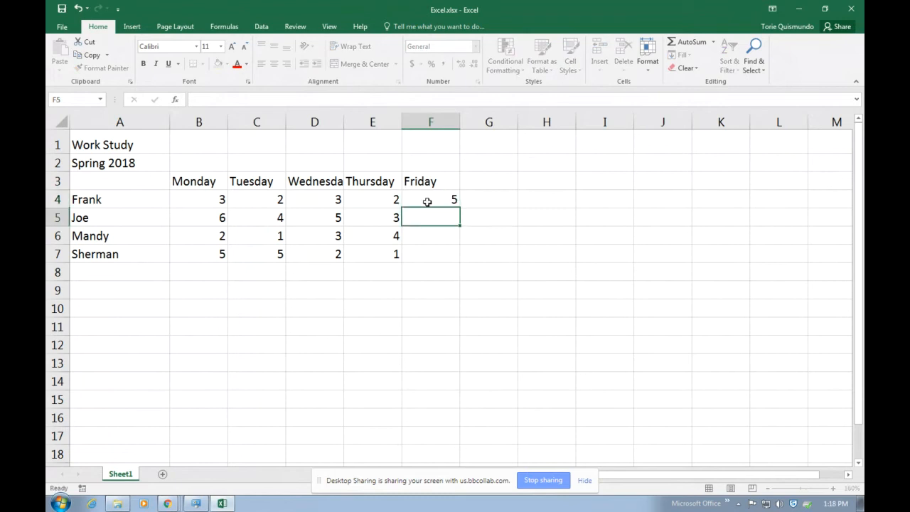
{"action": "type", "text": "2"}
{"action": "key", "text": "Return"}
{"action": "type", "text": "3"}
{"action": "key", "text": "Return"}
{"action": "type", "text": "5"}
{"action": "key", "text": "Return"}
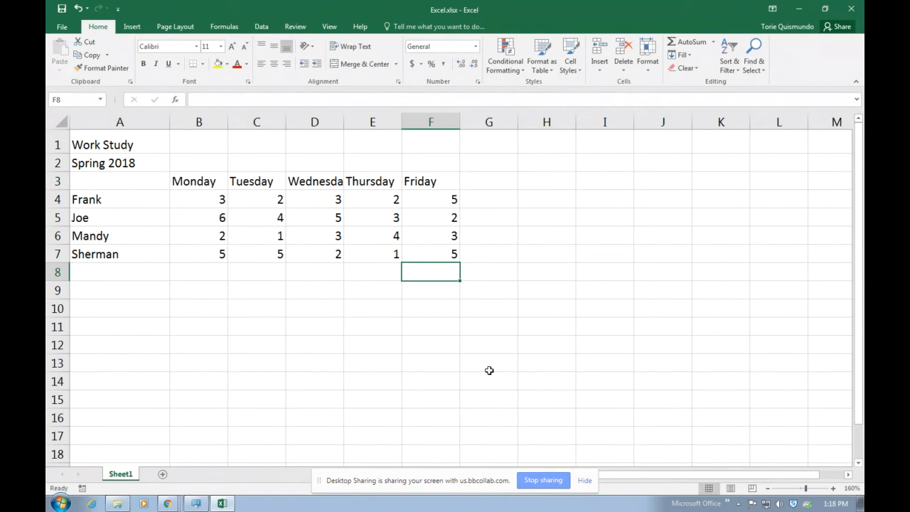
Label G3 'Total' as the column header beside Friday
{"action": "left_click", "coordinate": [496, 183]}
{"action": "type", "text": "tot"}
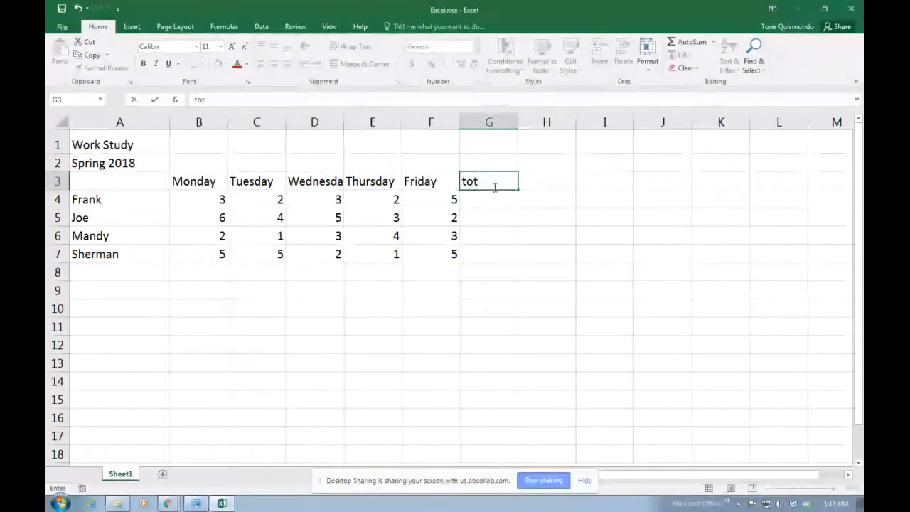
{"action": "type", "text": "a"}
{"action": "key", "text": "BackSpace"}
{"action": "key", "text": "BackSpace"}
{"action": "key", "text": "BackSpace"}
{"action": "key", "text": "BackSpace"}
{"action": "type", "text": "To"}
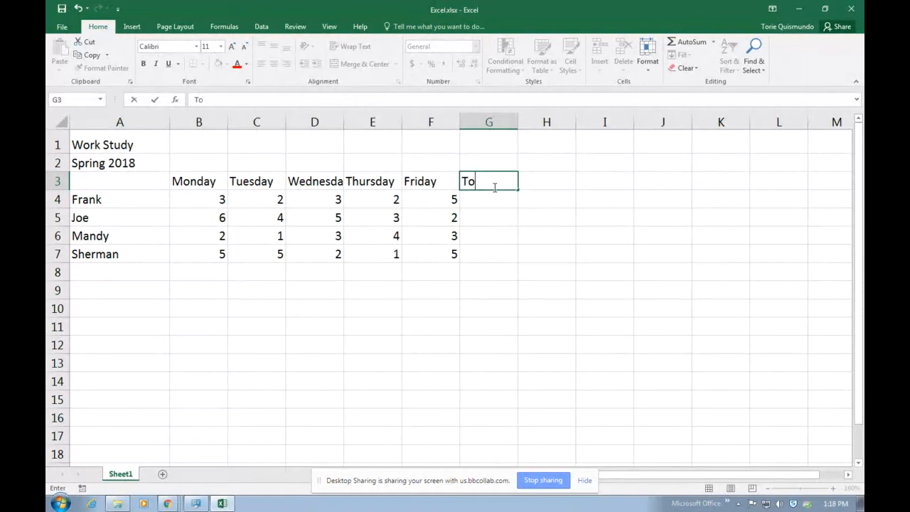
{"action": "type", "text": "tal"}
{"action": "key", "text": "Return"}
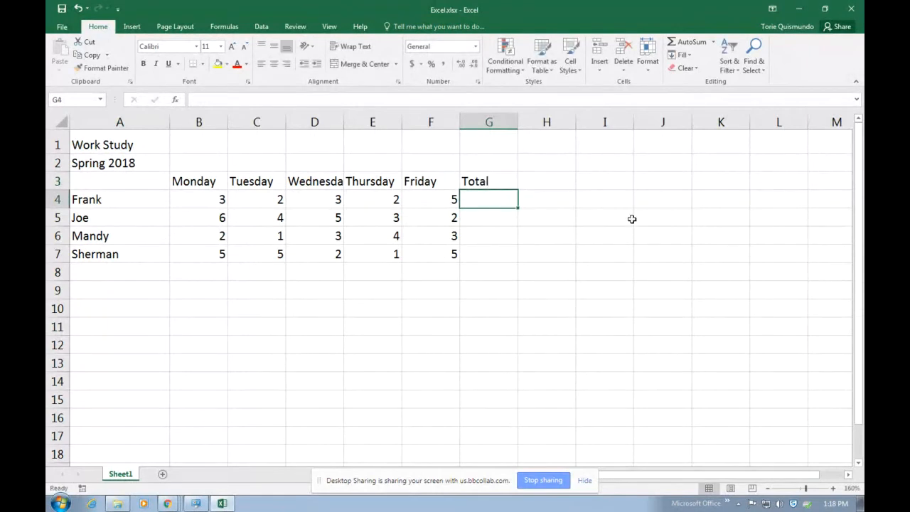
Label A8 'Total' as the row label below Sherman
{"action": "left_click", "coordinate": [89, 276]}
{"action": "type", "text": "t"}
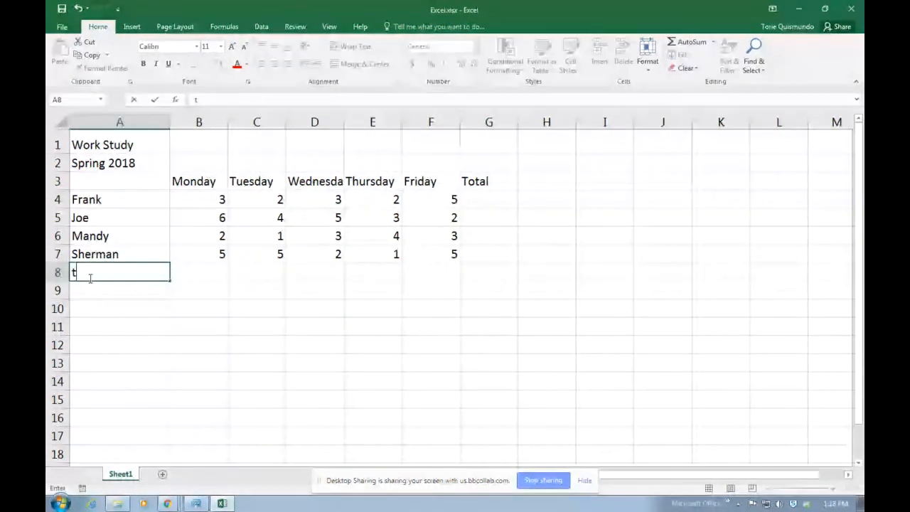
{"action": "type", "text": "ota"}
{"action": "key", "text": "BackSpace"}
{"action": "key", "text": "BackSpace"}
{"action": "key", "text": "BackSpace"}
{"action": "key", "text": "BackSpace"}
{"action": "type", "text": "T"}
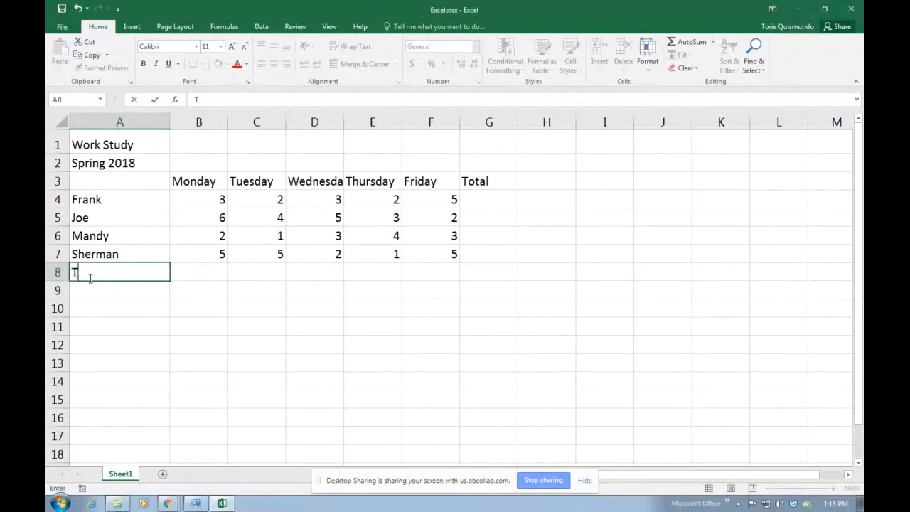
{"action": "type", "text": "otal"}
{"action": "key", "text": "Return"}
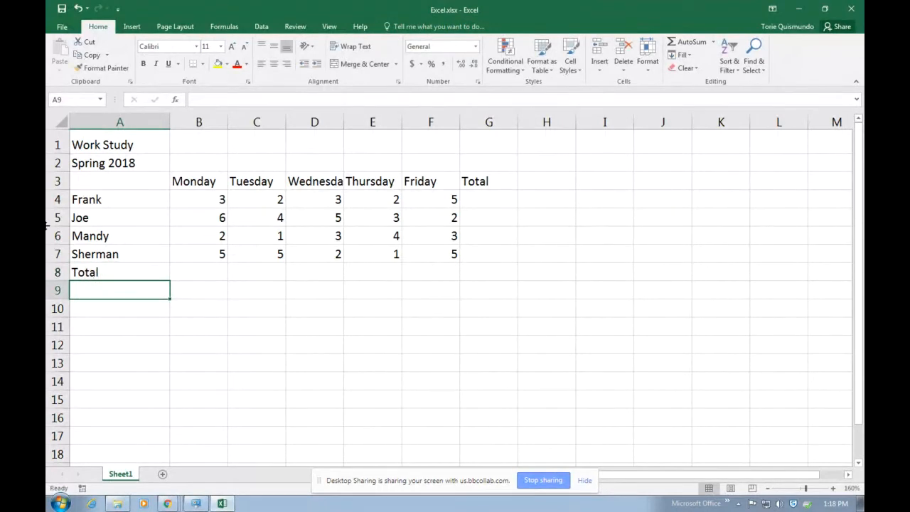
Highlight the empty Total column G4:G8 and Total row B8:F8 to be filled
{"action": "left_click", "coordinate": [212, 261]}
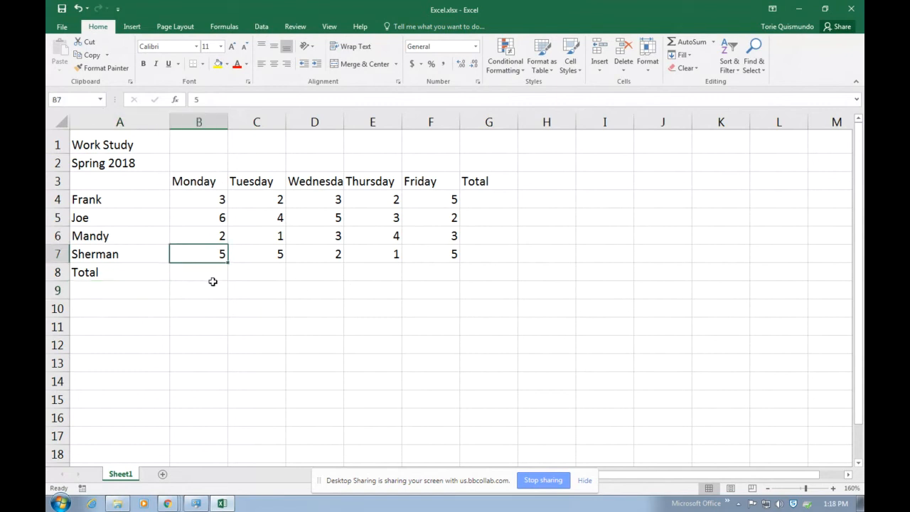
{"action": "left_click", "coordinate": [195, 198]}
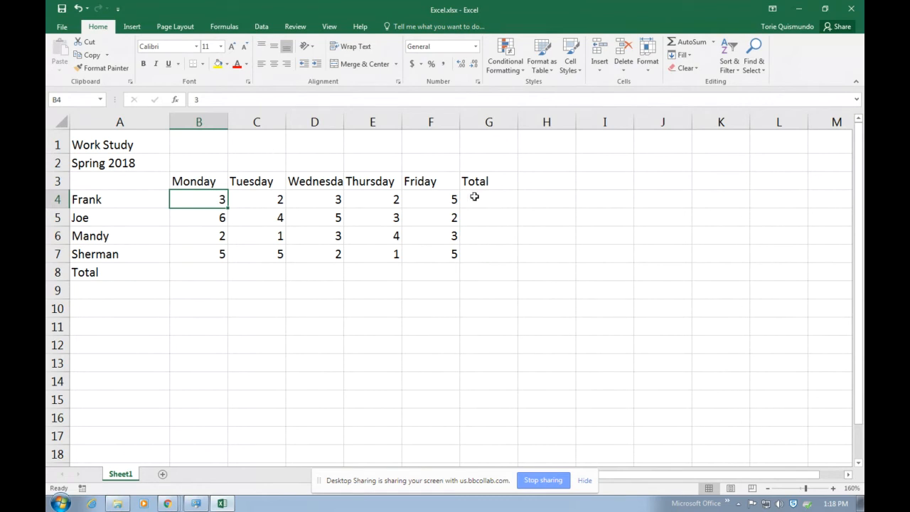
{"action": "left_click_drag", "start_coordinate": [473, 196], "coordinate": [491, 272]}
{"action": "left_click_drag", "start_coordinate": [203, 272], "coordinate": [467, 282]}
{"action": "left_click", "coordinate": [615, 381]}
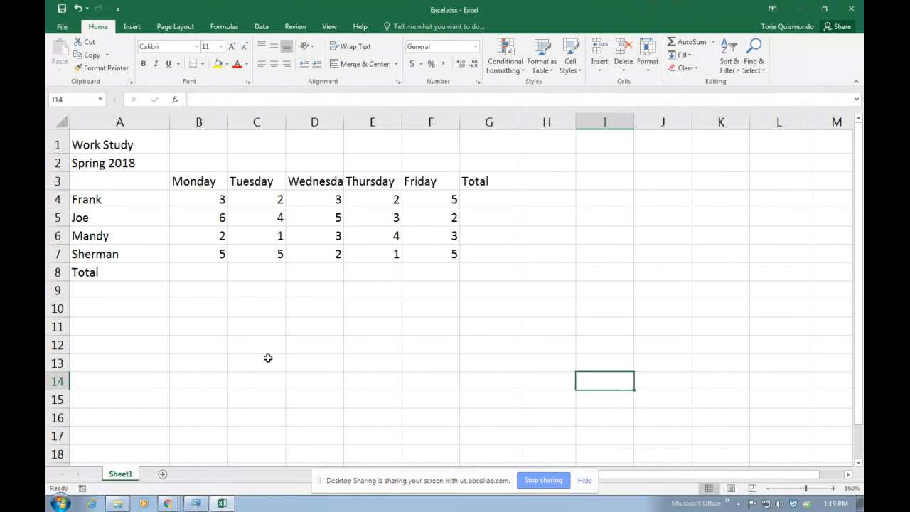
Select B8 and point out the four Monday hour cells B4 to B7 to add
{"action": "left_click", "coordinate": [203, 274]}
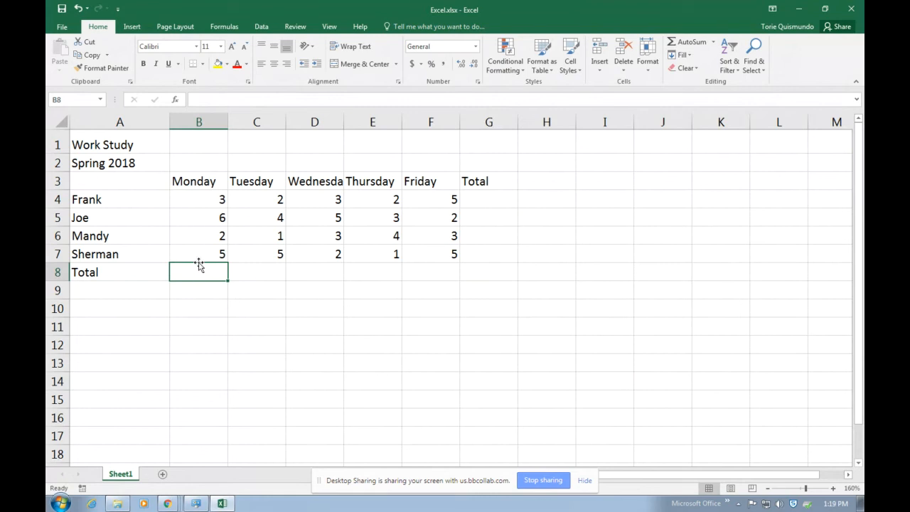
{"action": "left_click", "coordinate": [183, 194]}
{"action": "left_click", "coordinate": [193, 218]}
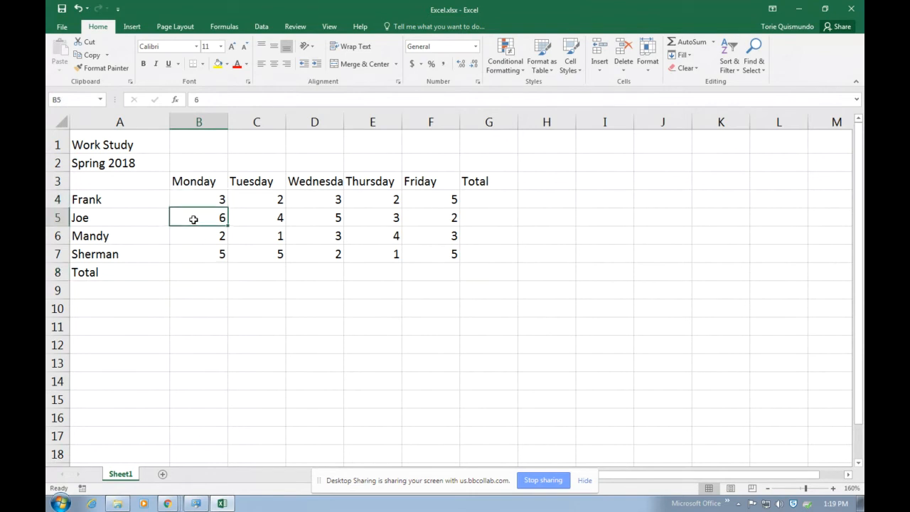
{"action": "left_click", "coordinate": [191, 236]}
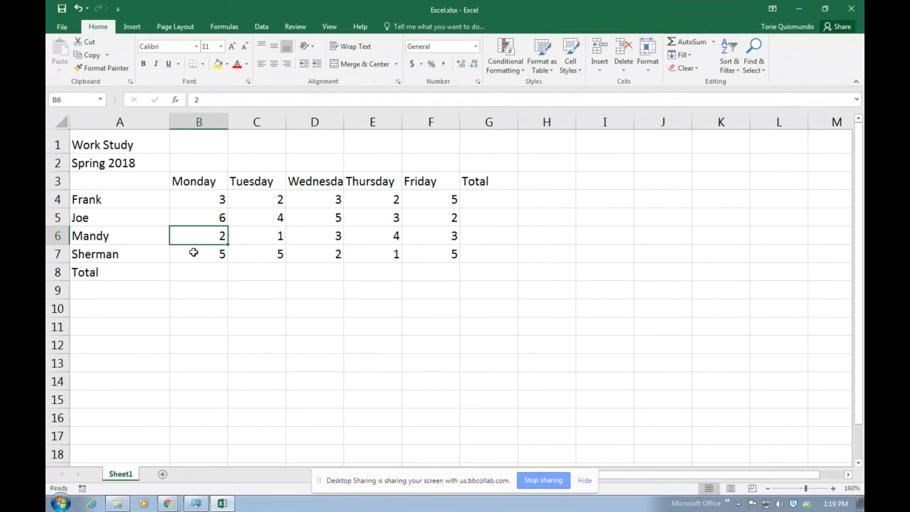
{"action": "left_click", "coordinate": [194, 253]}
{"action": "left_click", "coordinate": [191, 273]}
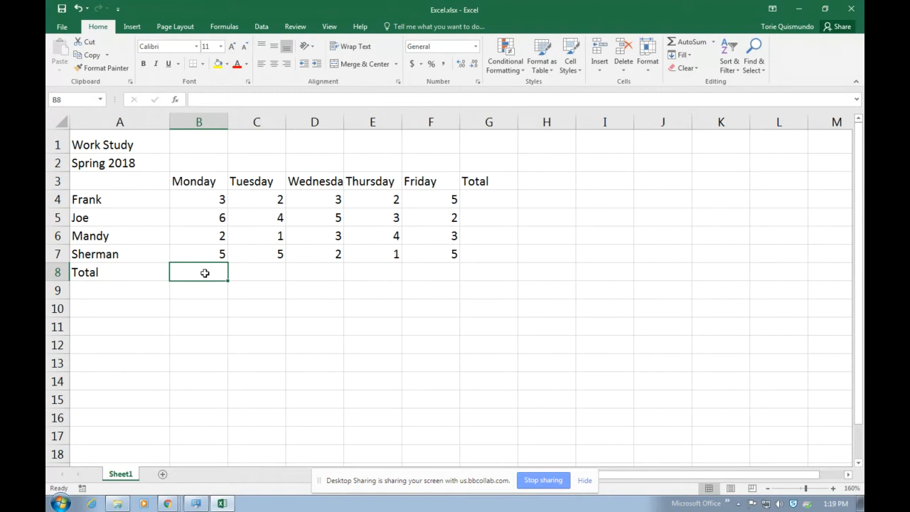
Build =B4+B5+B6+B7 in B8 so Monday's total shows 16
{"action": "type", "text": "="}
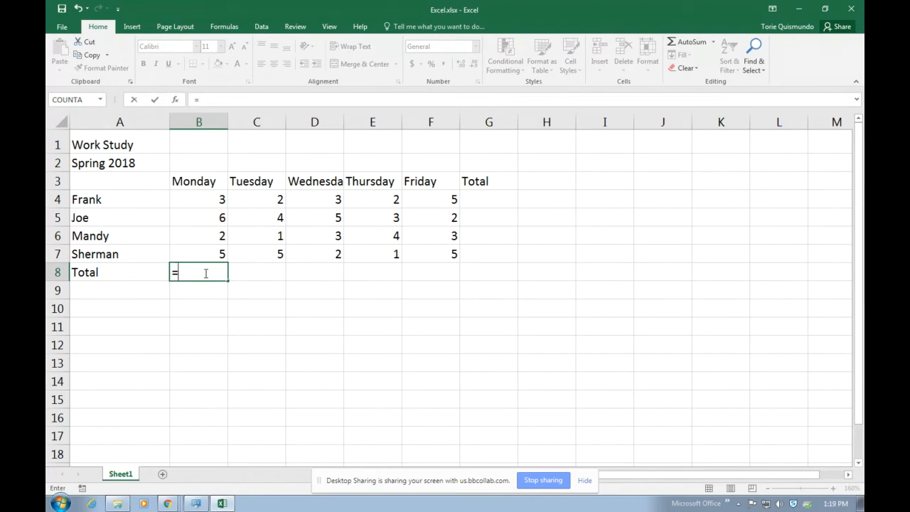
{"action": "left_click", "coordinate": [187, 196]}
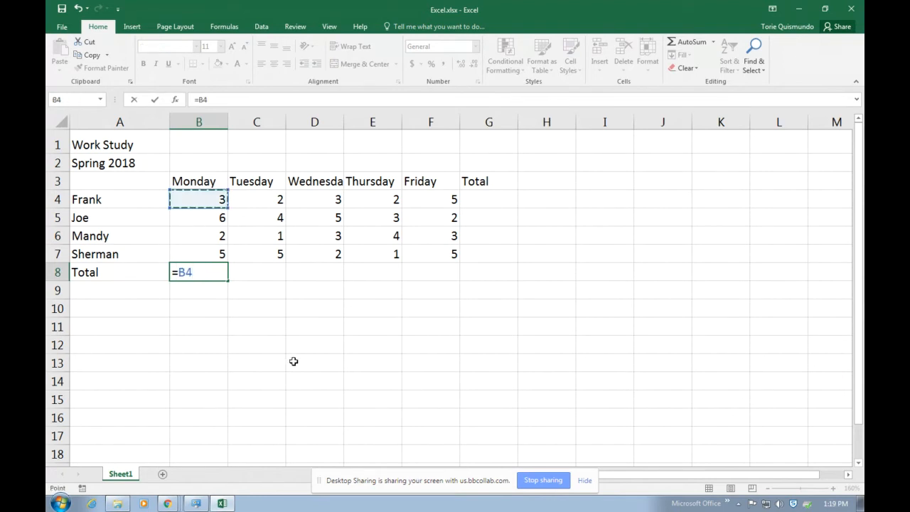
{"action": "type", "text": "+"}
{"action": "left_click", "coordinate": [198, 218]}
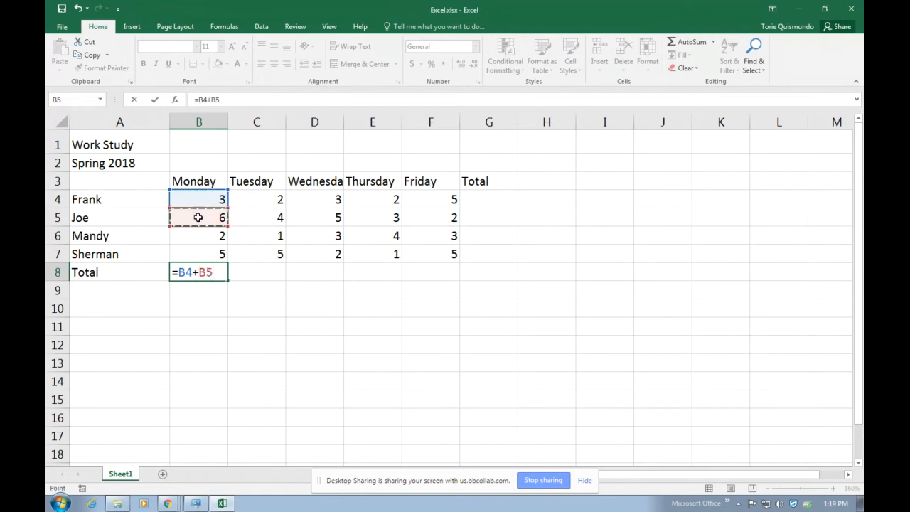
{"action": "type", "text": "+"}
{"action": "left_click", "coordinate": [197, 238]}
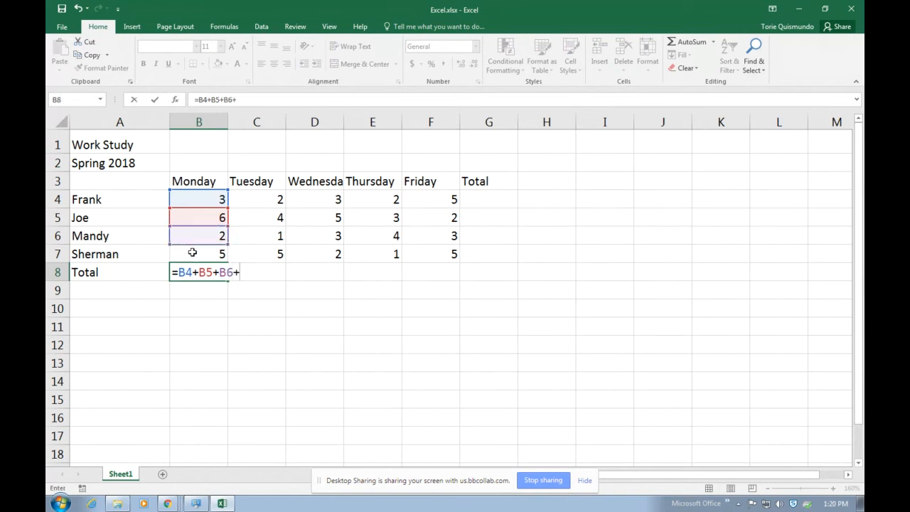
{"action": "type", "text": "+"}
{"action": "left_click", "coordinate": [192, 253]}
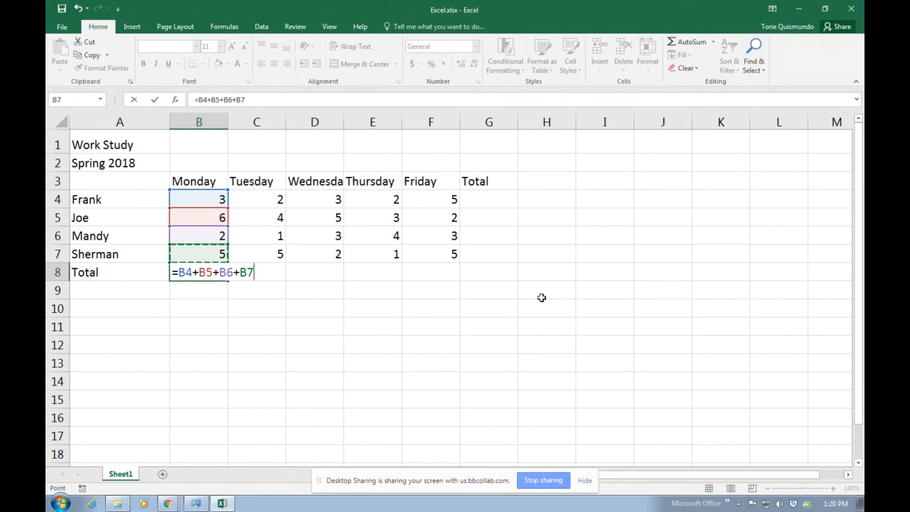
{"action": "key", "text": "Return"}
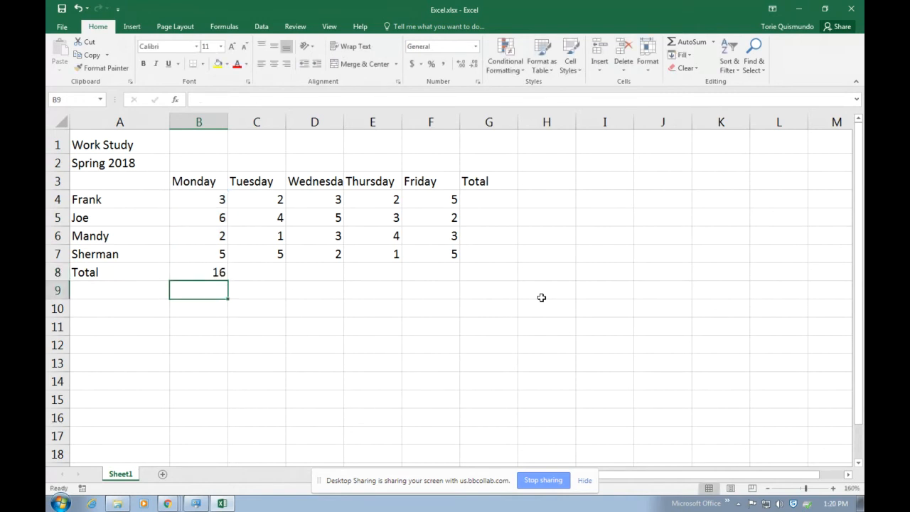
Enter =c4+c5+c6+c7 in C8 for a Tuesday total of 12
{"action": "left_click", "coordinate": [256, 274]}
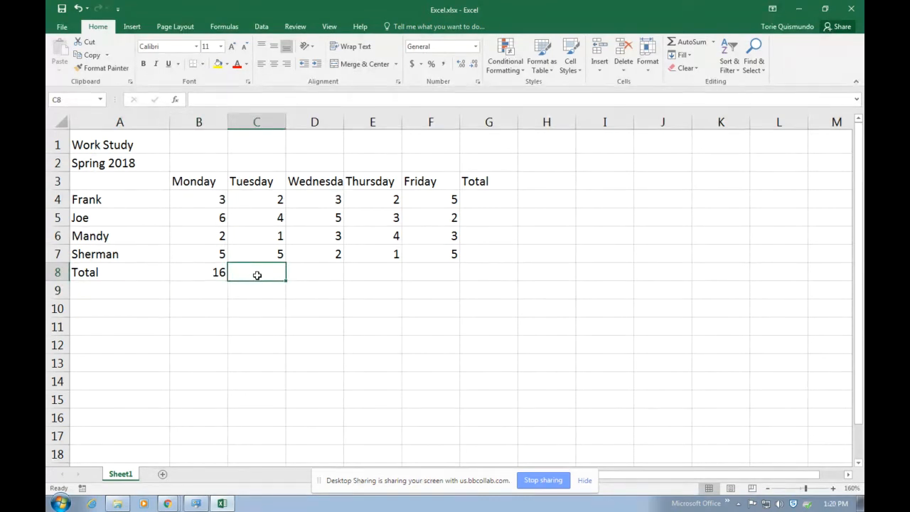
{"action": "type", "text": "="}
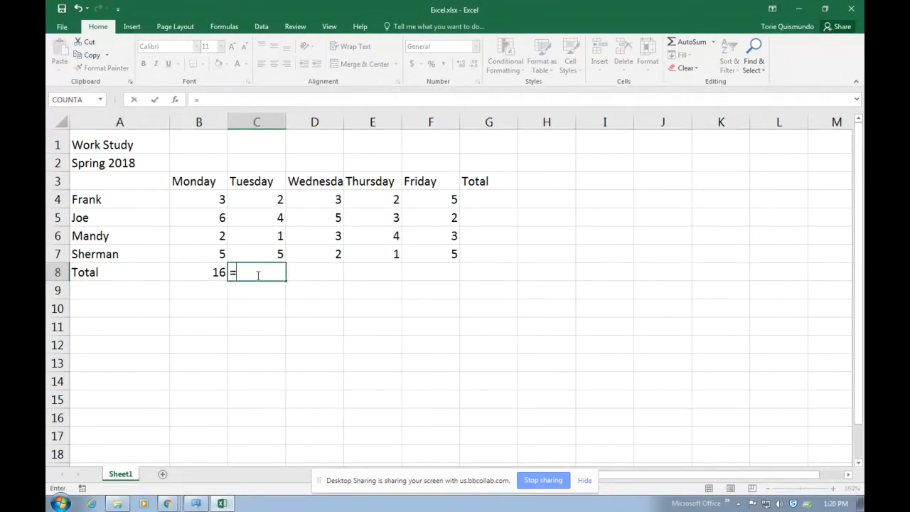
{"action": "type", "text": "c"}
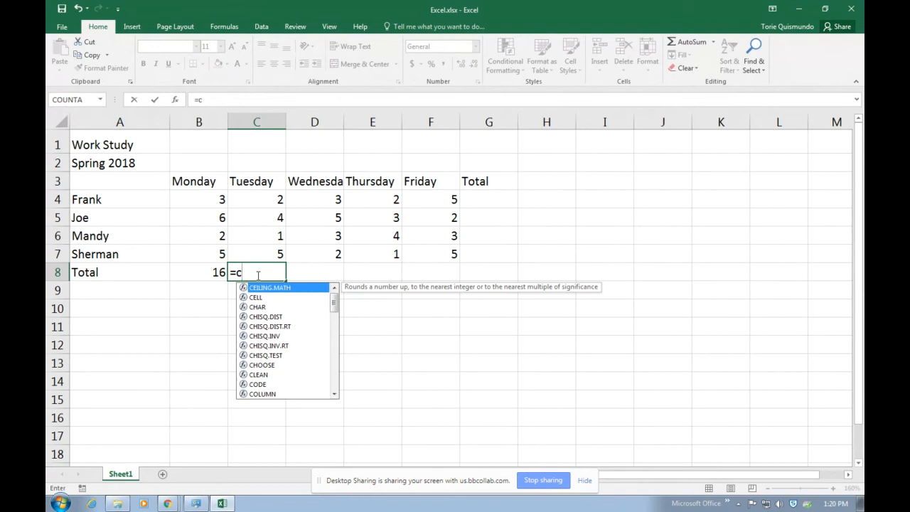
{"action": "type", "text": "4"}
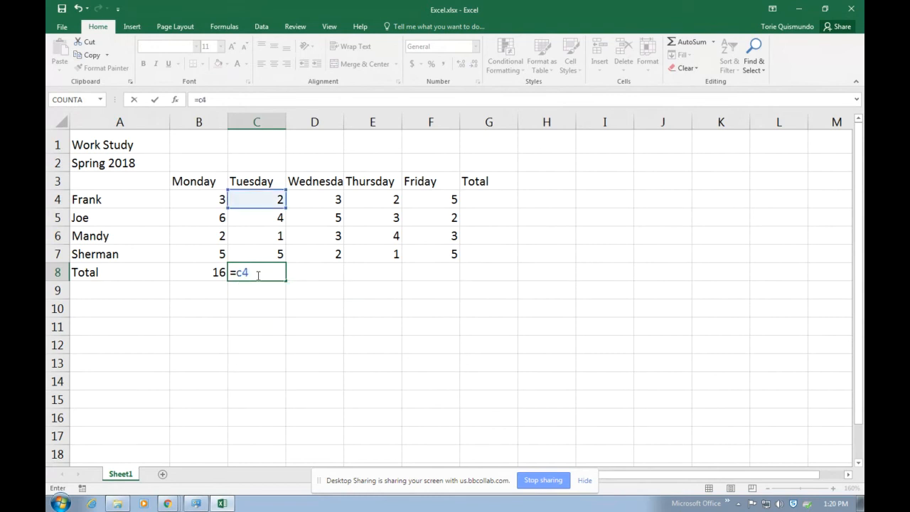
{"action": "type", "text": "+c5"}
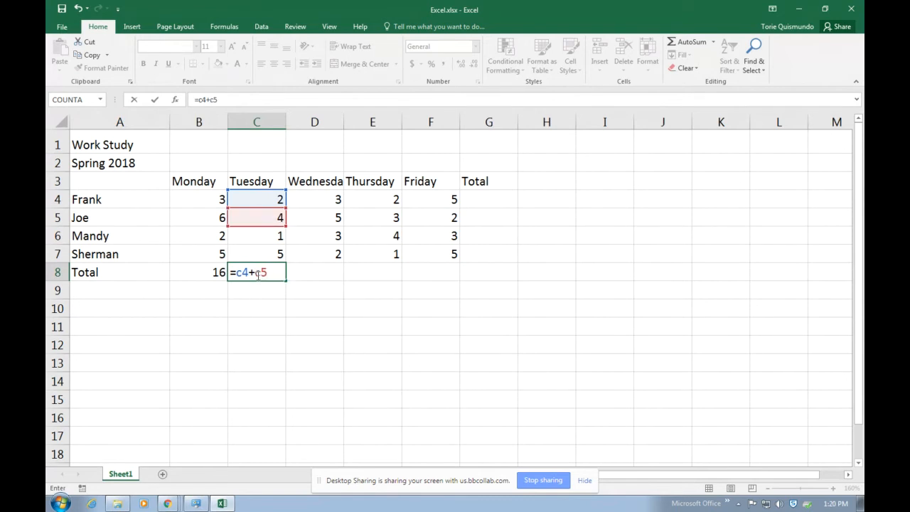
{"action": "type", "text": "+c6+"}
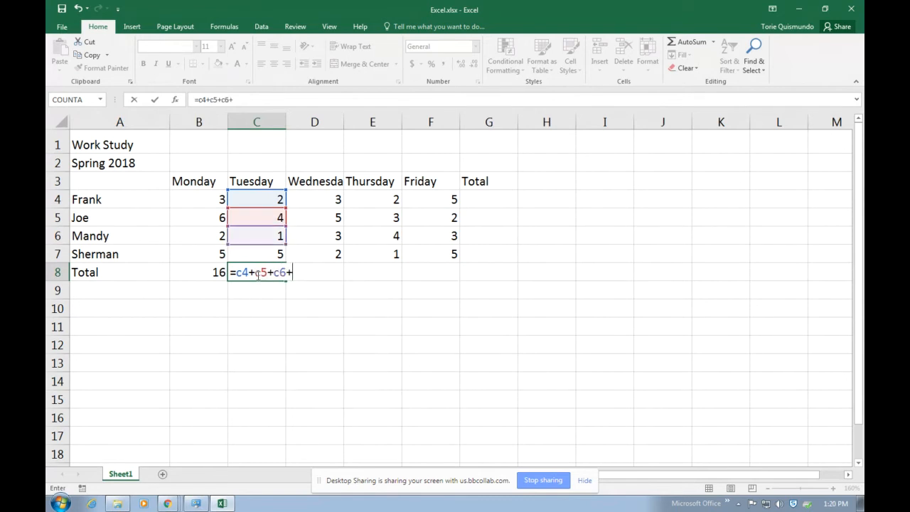
{"action": "type", "text": "c7"}
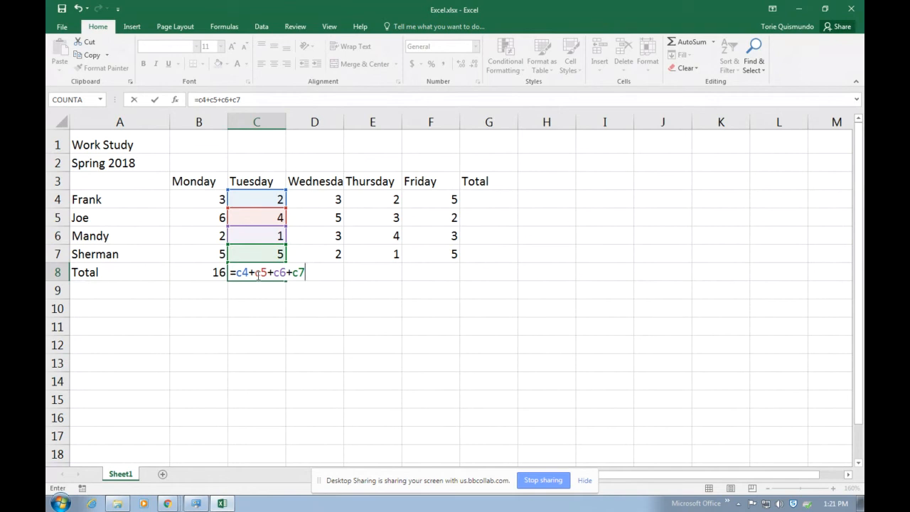
{"action": "key", "text": "Return"}
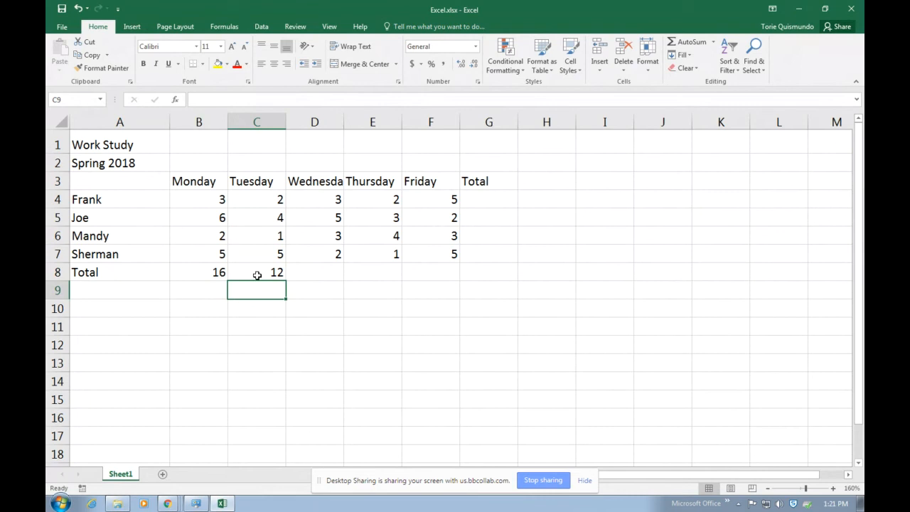
{"action": "left_click", "coordinate": [257, 270]}
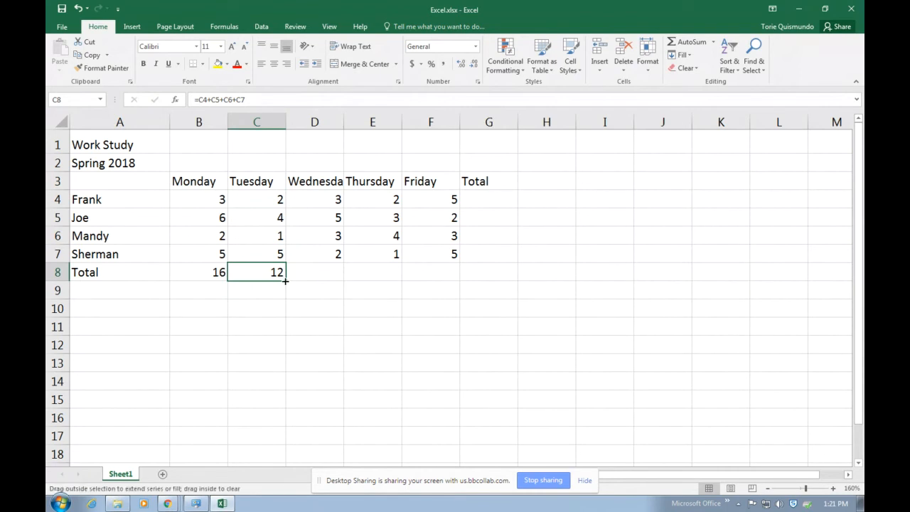
Fill C8's formula across to F8 and verify the 13, 10 and 15 totals
{"action": "left_click_drag", "start_coordinate": [285, 280], "coordinate": [455, 282]}
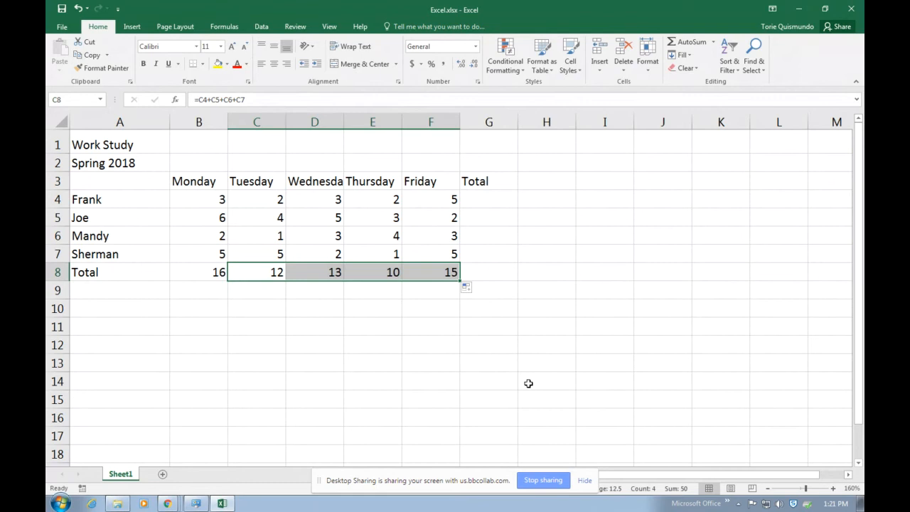
{"action": "left_click", "coordinate": [319, 271]}
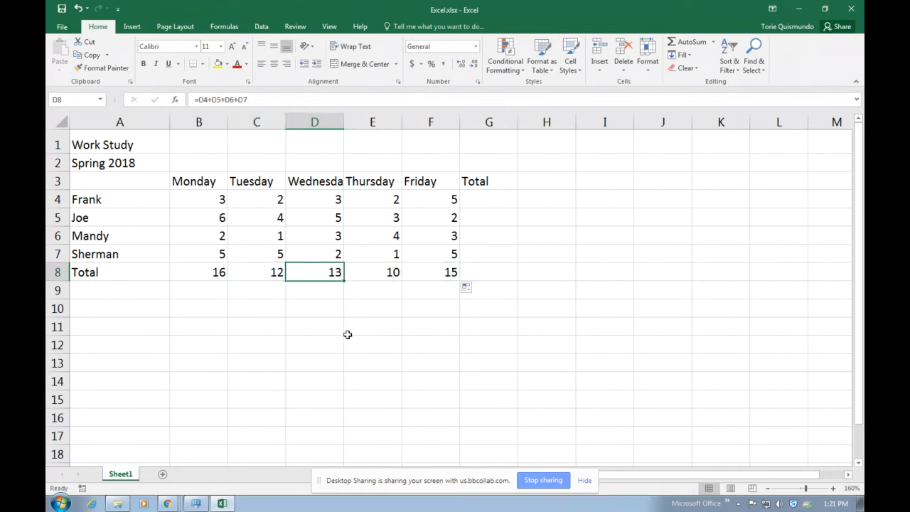
{"action": "left_click", "coordinate": [381, 274]}
{"action": "left_click", "coordinate": [431, 271]}
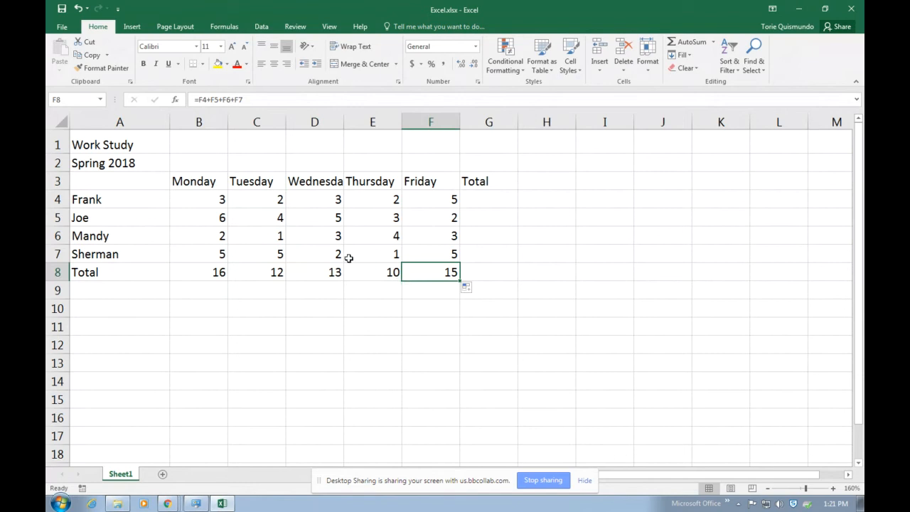
{"action": "left_click", "coordinate": [204, 181]}
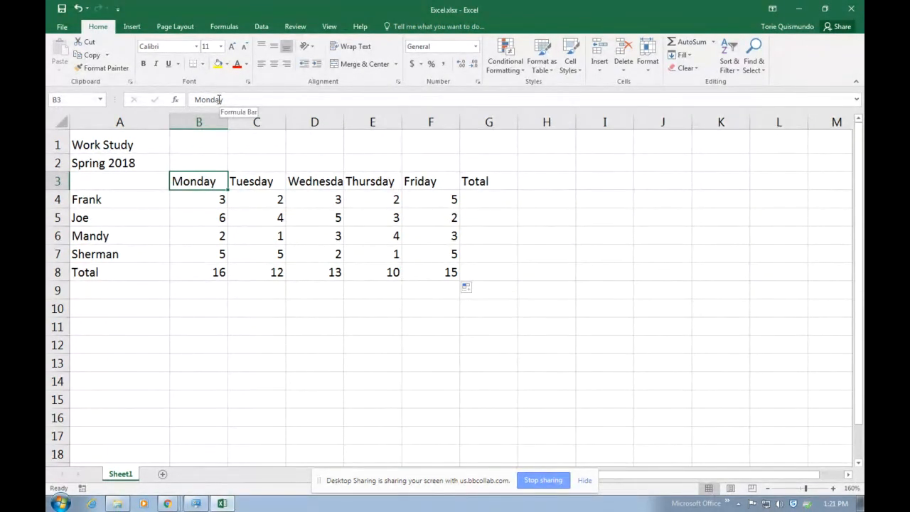
Inspect the Monday total formula in B8 without changing it, then show the Formulas ribbon
{"action": "left_click", "coordinate": [207, 202]}
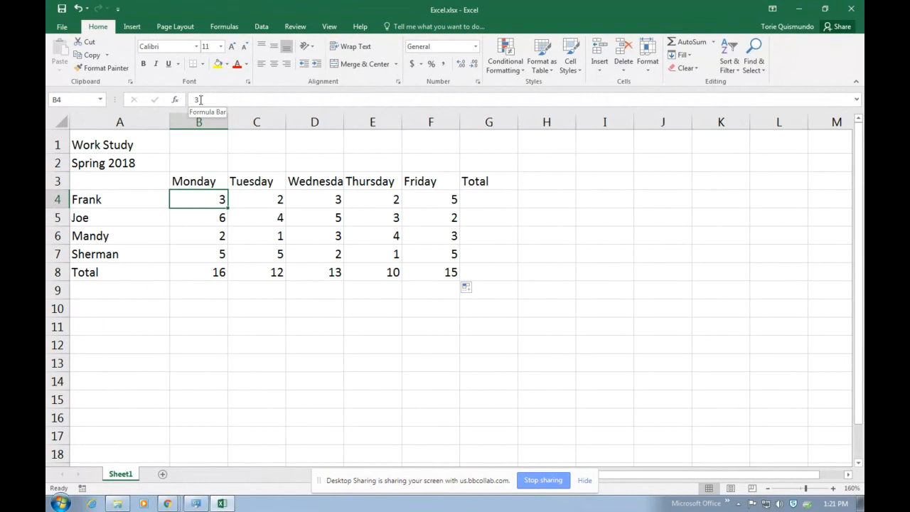
{"action": "left_click", "coordinate": [211, 272]}
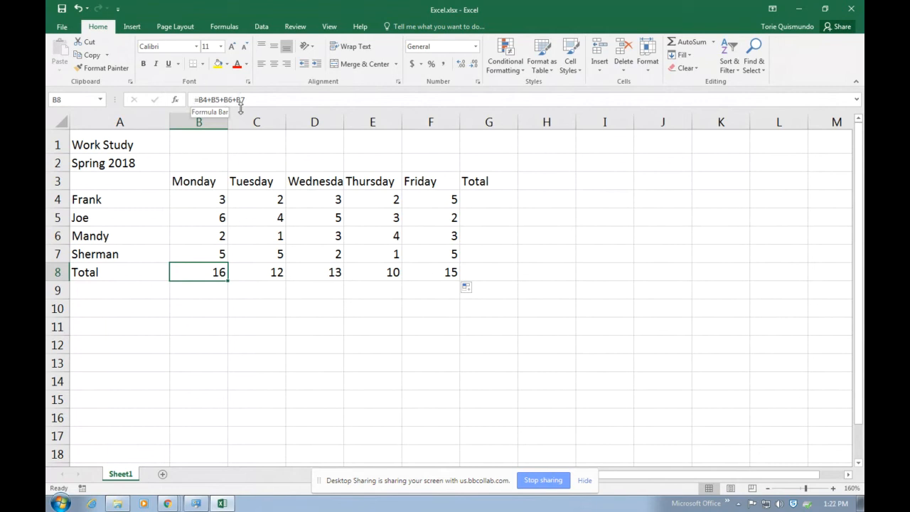
{"action": "left_click", "coordinate": [430, 420]}
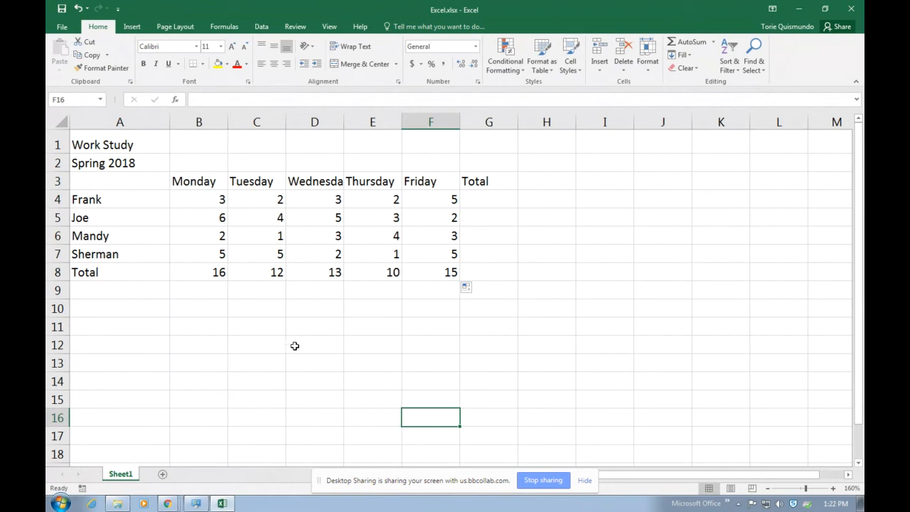
{"action": "double_click", "coordinate": [204, 273]}
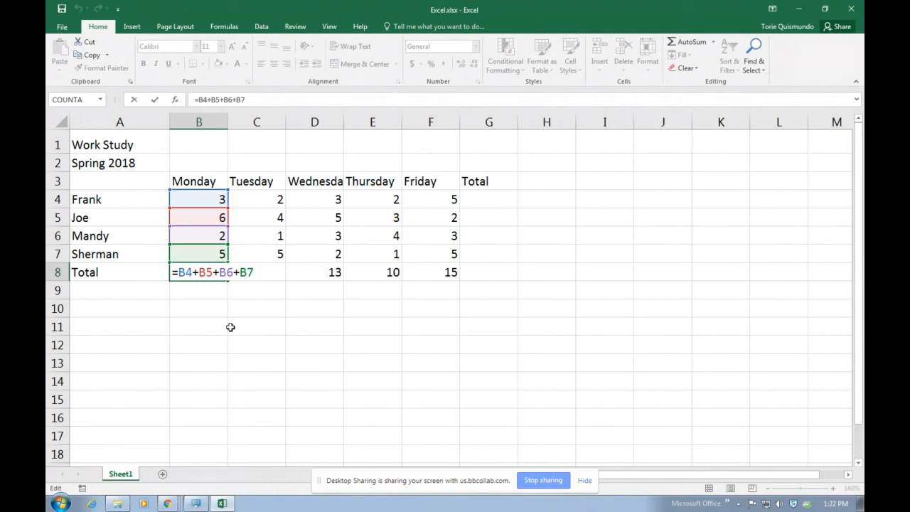
{"action": "key", "text": "Escape"}
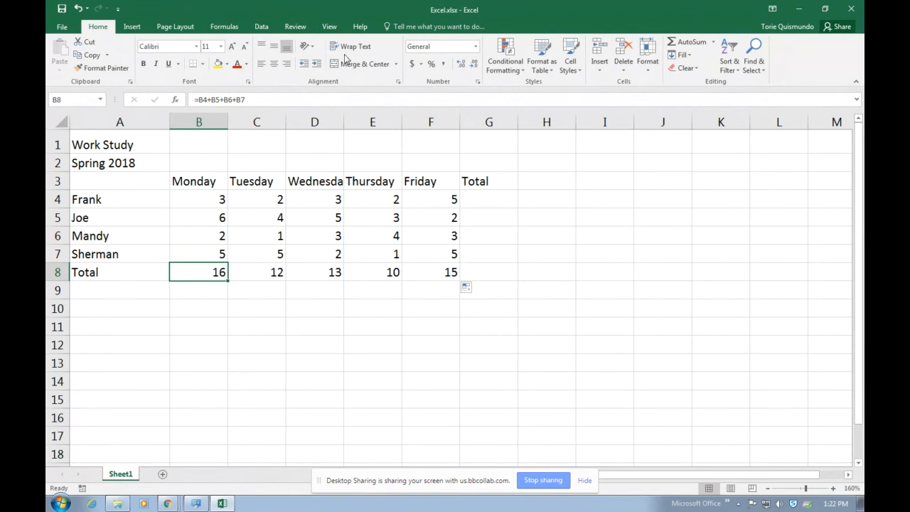
{"action": "left_click", "coordinate": [330, 27]}
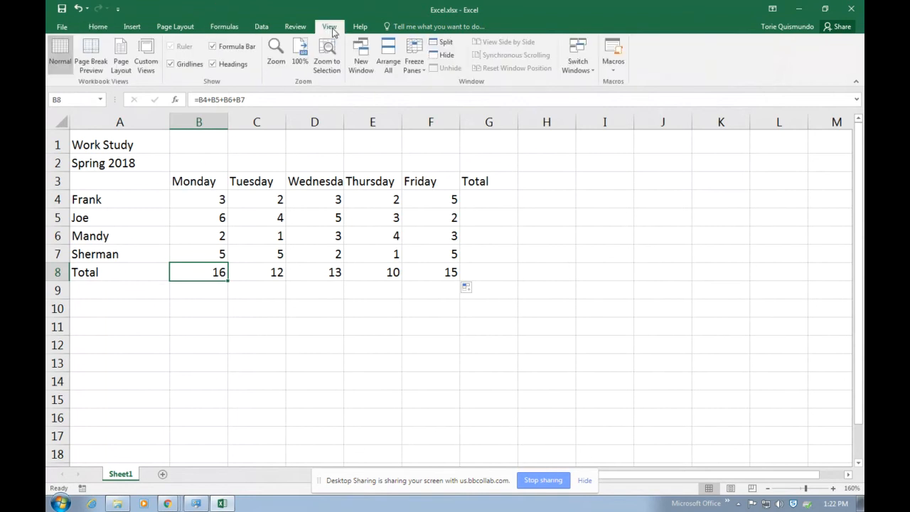
{"action": "left_click", "coordinate": [234, 31]}
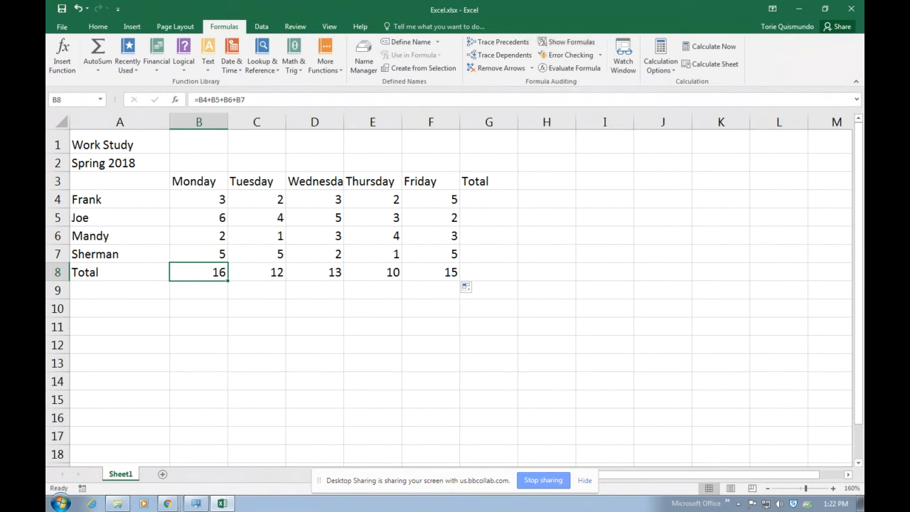
Toggle Show Formulas off so row 8 displays the sums 16, 12, 13, 10, 15
{"action": "key", "text": "alt+Tab"}
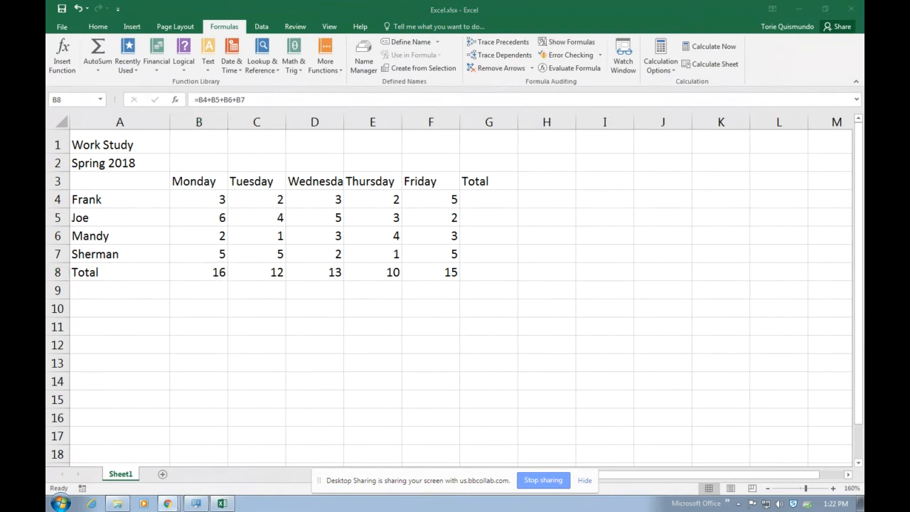
{"action": "key", "text": "alt+Tab"}
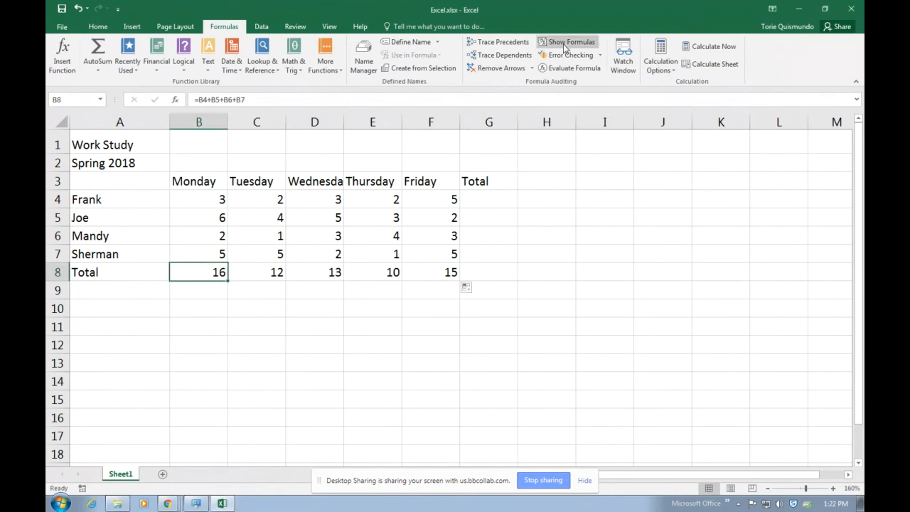
{"action": "left_click", "coordinate": [565, 44]}
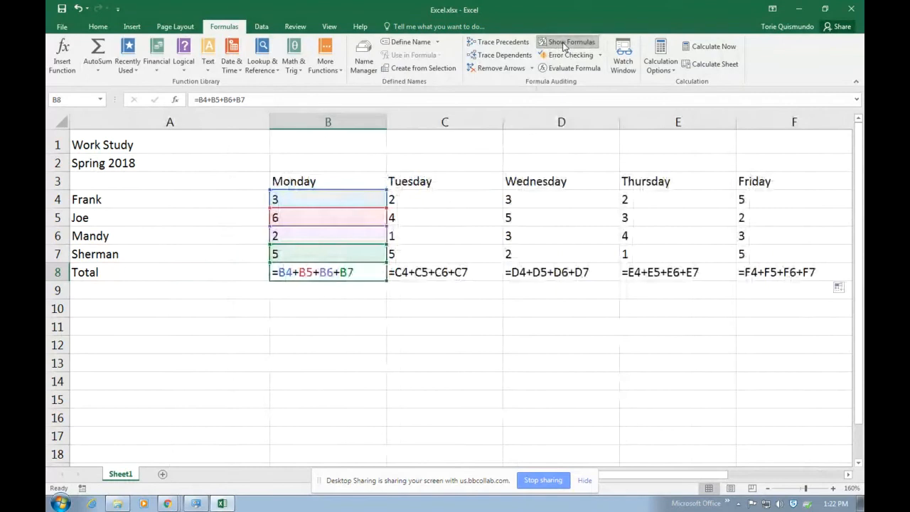
{"action": "left_click", "coordinate": [430, 339]}
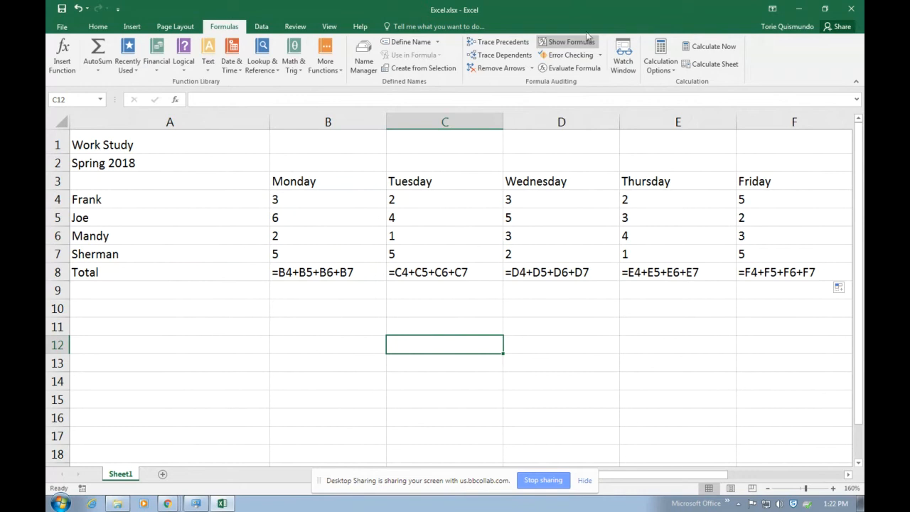
{"action": "left_click", "coordinate": [567, 42]}
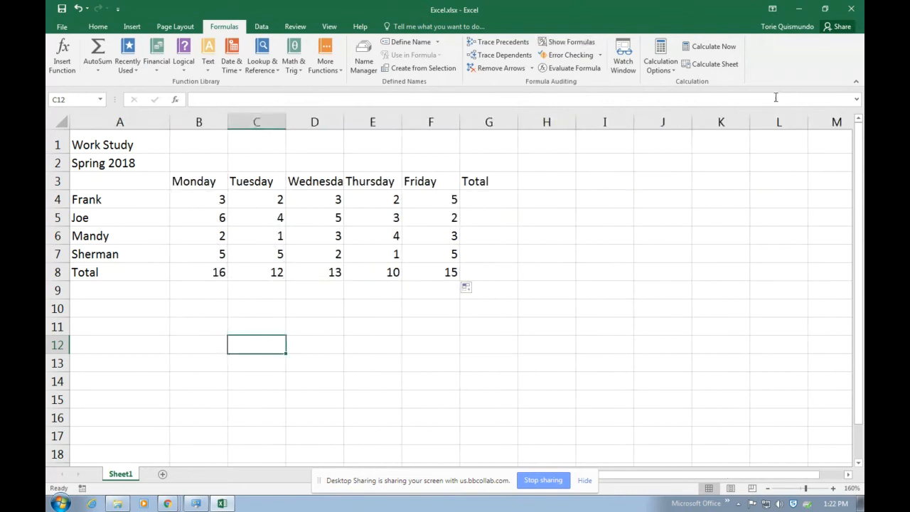
{"action": "left_click", "coordinate": [566, 42]}
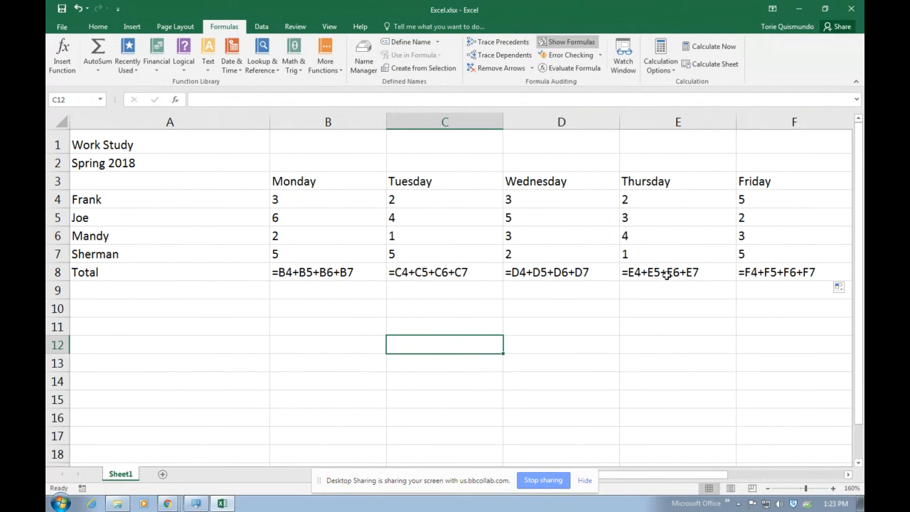
{"action": "key", "text": "ctrl+grave"}
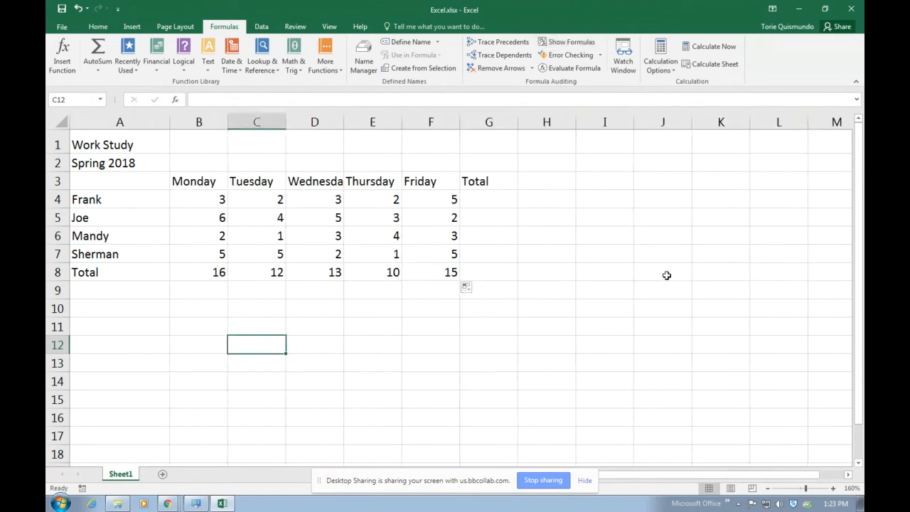
Put =B4+C4+D4+E4+F4 in G4 and fill it down to G8, ending with 66
{"action": "left_click", "coordinate": [474, 199]}
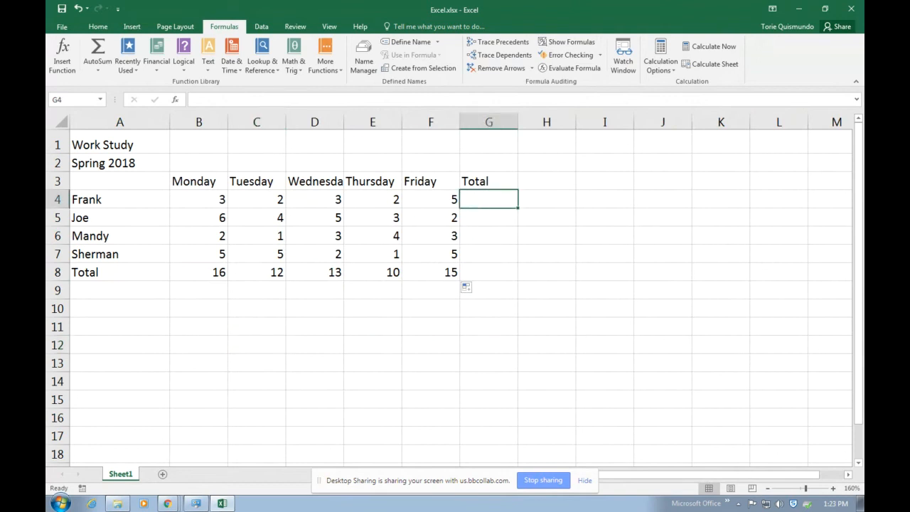
{"action": "key", "text": "alt+Tab"}
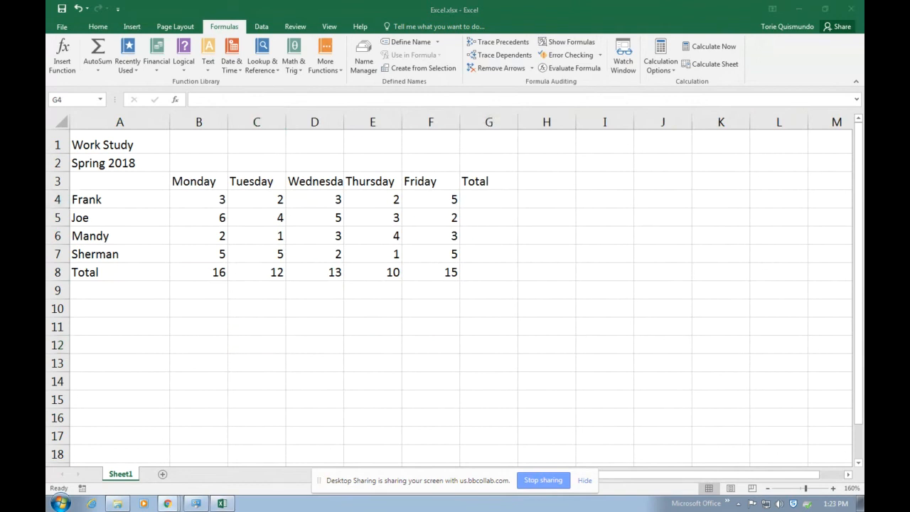
{"action": "key", "text": "alt+Tab"}
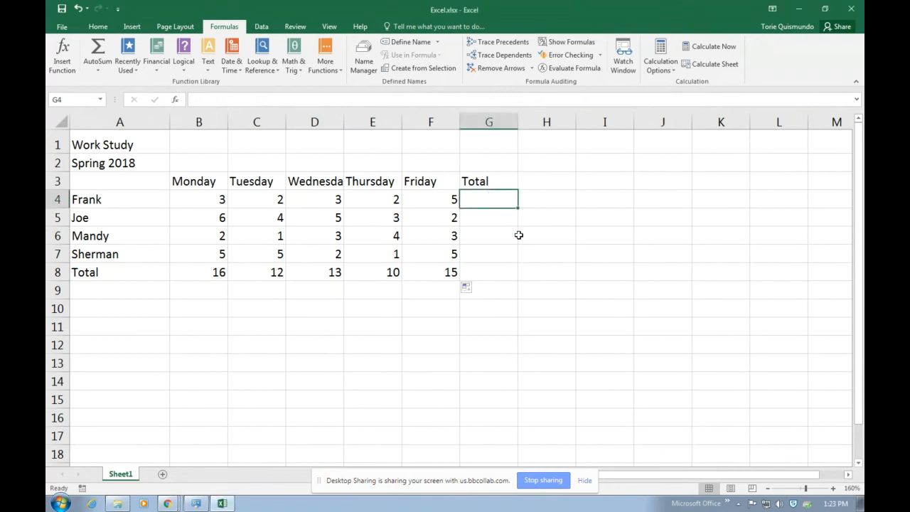
{"action": "type", "text": "="}
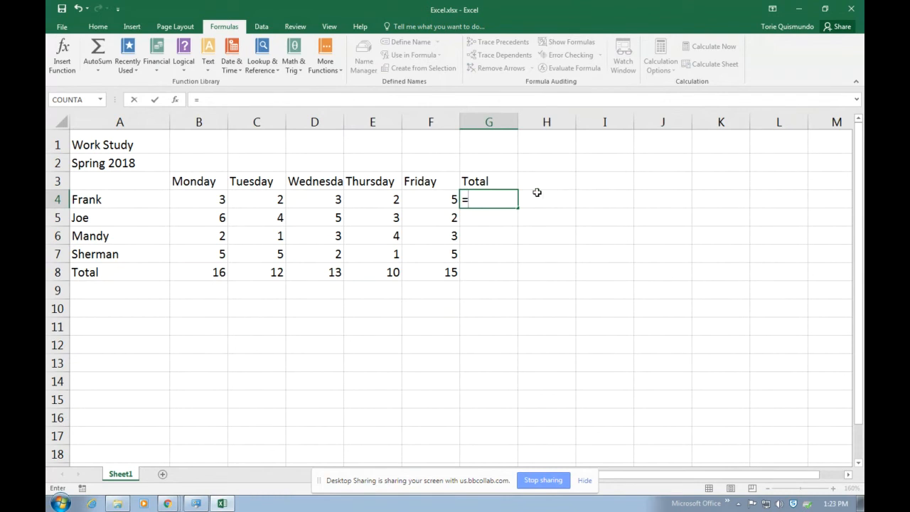
{"action": "left_click", "coordinate": [200, 197]}
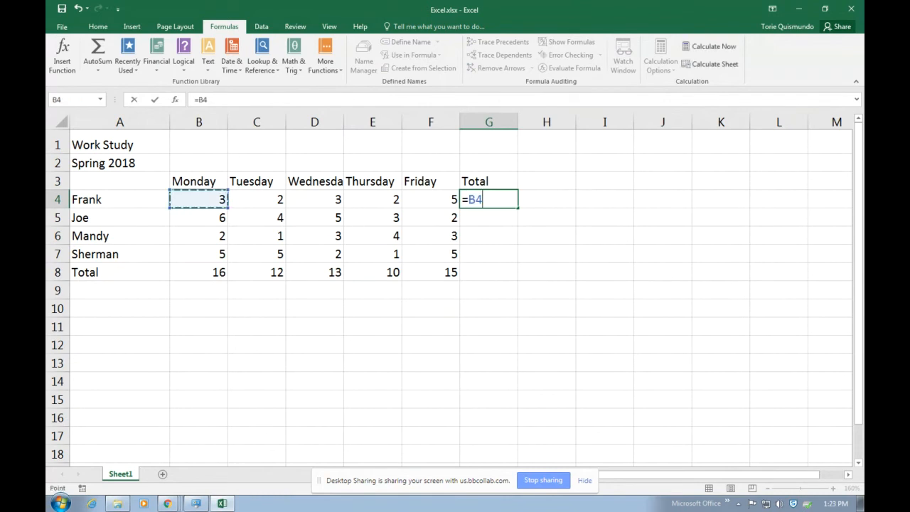
{"action": "type", "text": "+"}
{"action": "left_click", "coordinate": [246, 198]}
{"action": "type", "text": "+"}
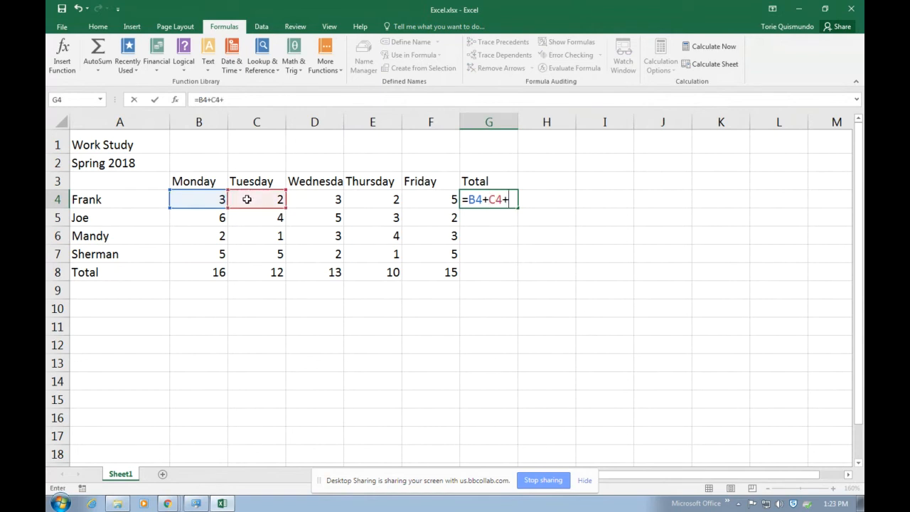
{"action": "left_click", "coordinate": [319, 204]}
{"action": "type", "text": "+"}
{"action": "left_click", "coordinate": [367, 201]}
{"action": "type", "text": "+"}
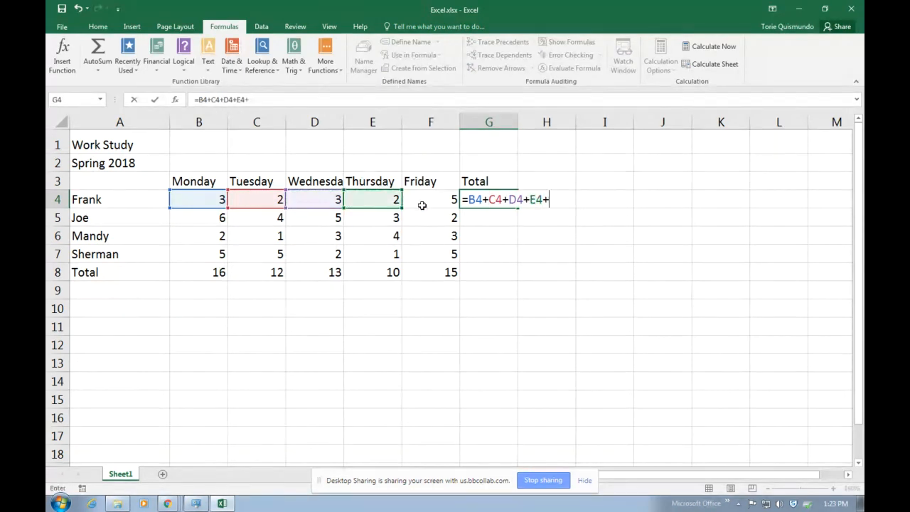
{"action": "left_click", "coordinate": [421, 201]}
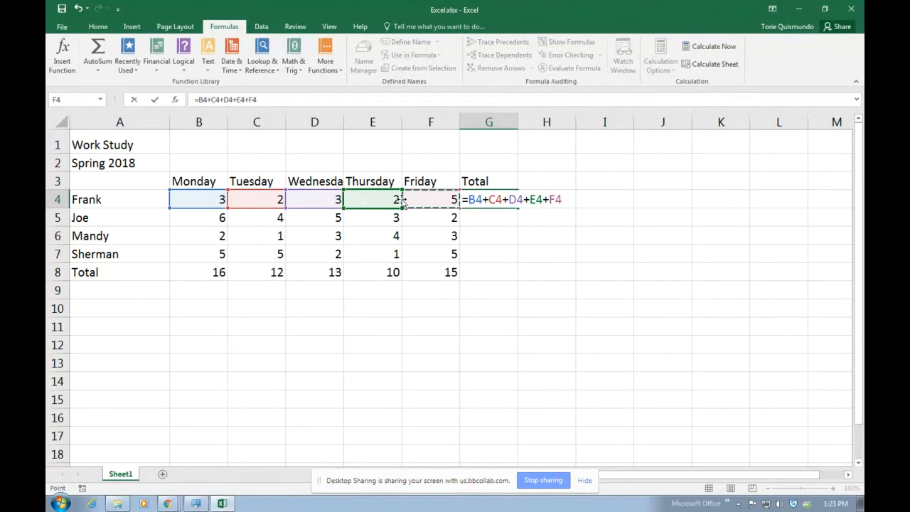
{"action": "key", "text": "Return"}
{"action": "left_click", "coordinate": [478, 202]}
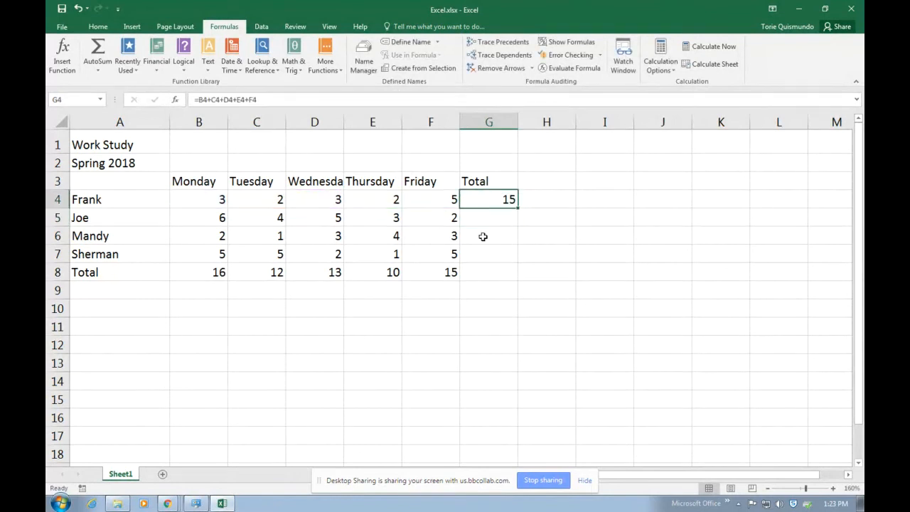
{"action": "left_click_drag", "start_coordinate": [516, 209], "coordinate": [510, 275]}
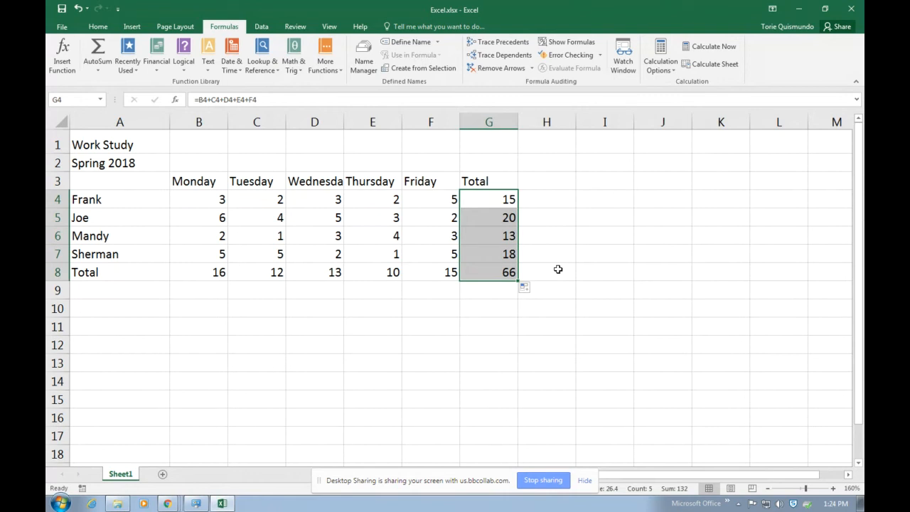
{"action": "key", "text": "ctrl+grave"}
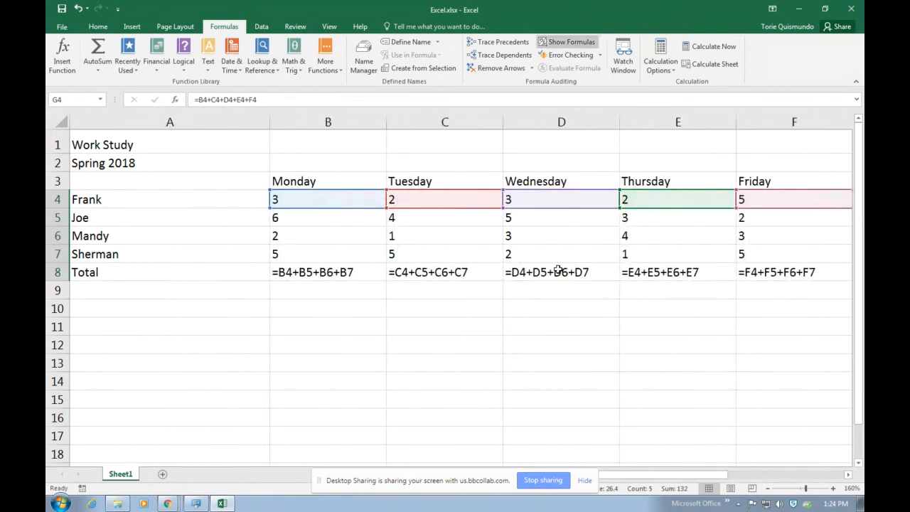
{"action": "key", "text": "ctrl+grave"}
{"action": "key", "text": "ctrl+grave"}
{"action": "key", "text": "ctrl+grave"}
{"action": "key", "text": "ctrl+grave"}
{"action": "left_click_drag", "start_coordinate": [625, 474], "coordinate": [666, 471]}
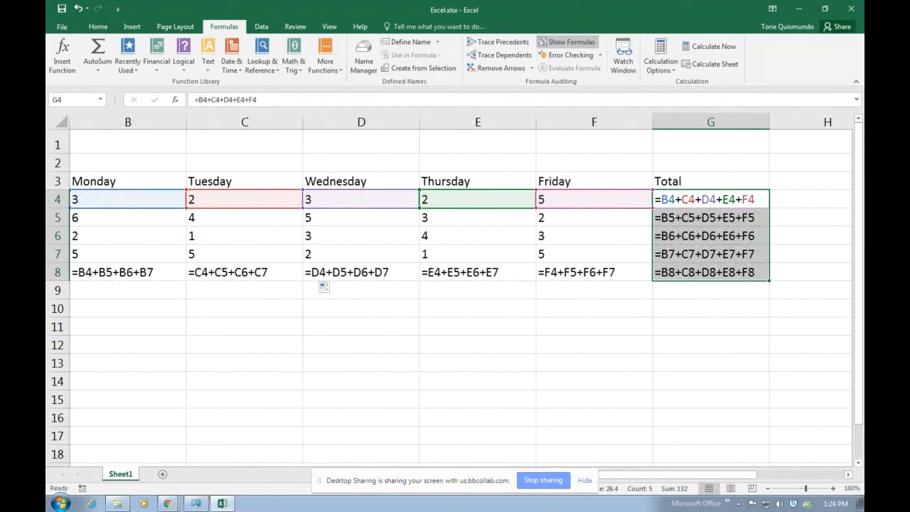
{"action": "key", "text": "ctrl+grave"}
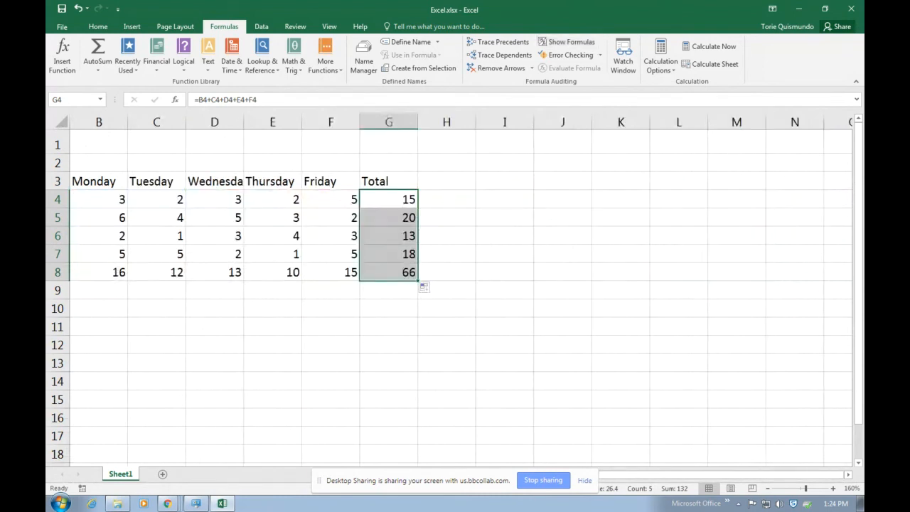
{"action": "key", "text": "ctrl+grave"}
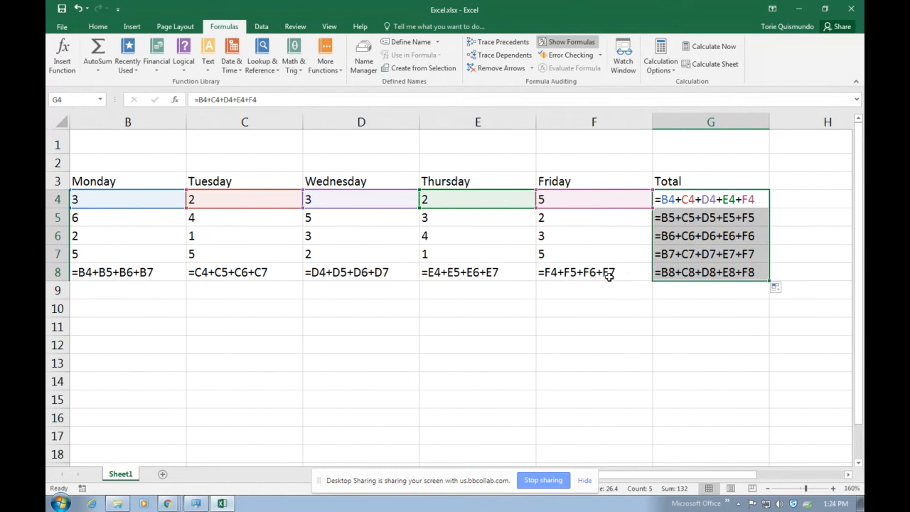
{"action": "left_click", "coordinate": [675, 200]}
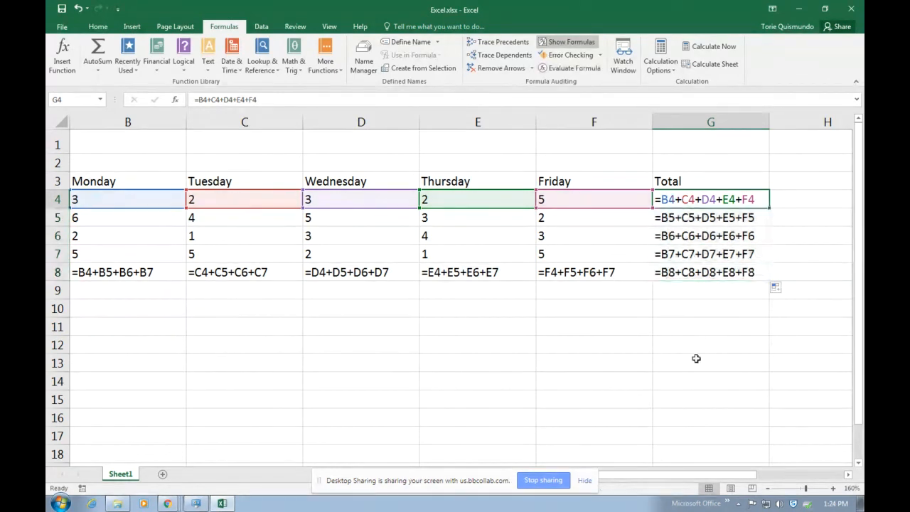
{"action": "left_click", "coordinate": [686, 218]}
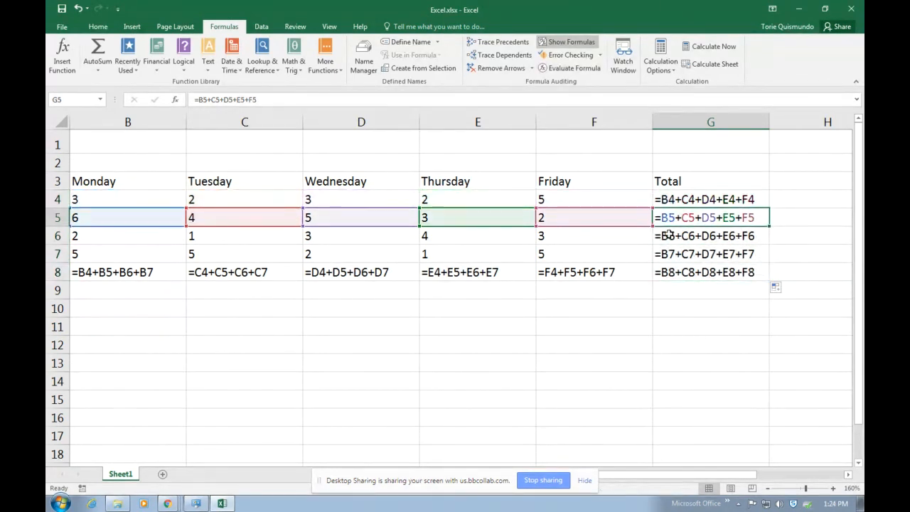
{"action": "left_click", "coordinate": [662, 200]}
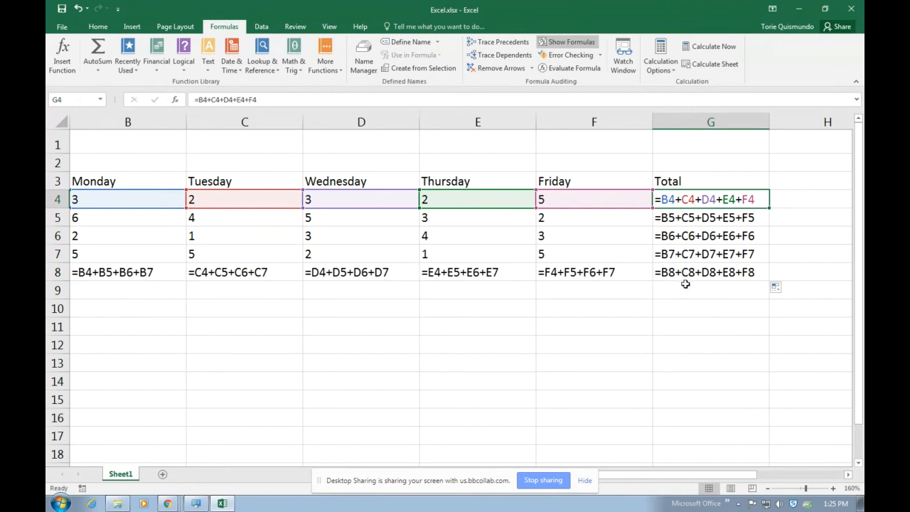
{"action": "key", "text": "ctrl+grave"}
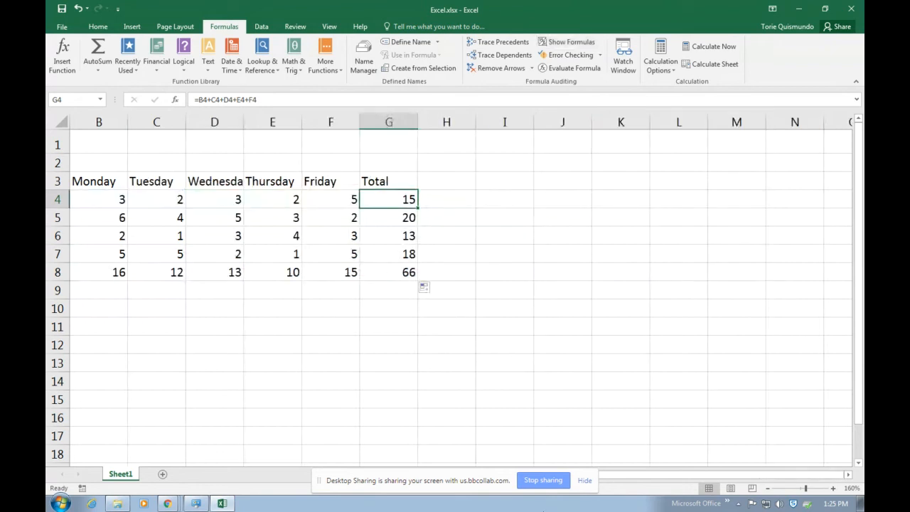
Copy Monday's total formula from B8 across row 8 to G8
{"action": "left_click_drag", "start_coordinate": [666, 478], "coordinate": [617, 481]}
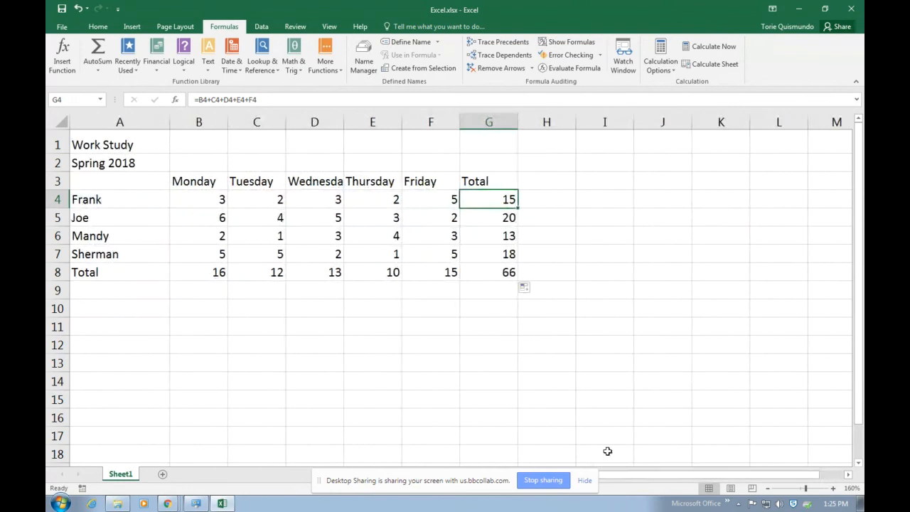
{"action": "left_click", "coordinate": [201, 277]}
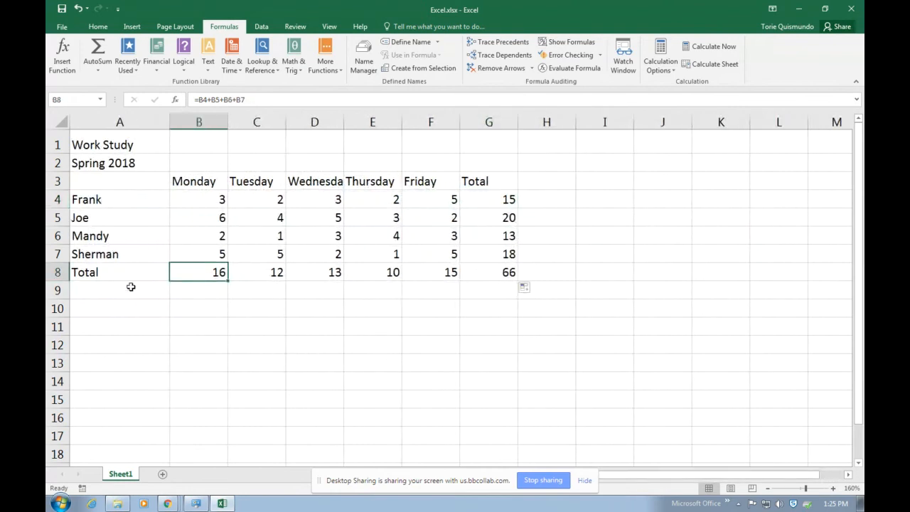
{"action": "left_click_drag", "start_coordinate": [226, 280], "coordinate": [513, 293]}
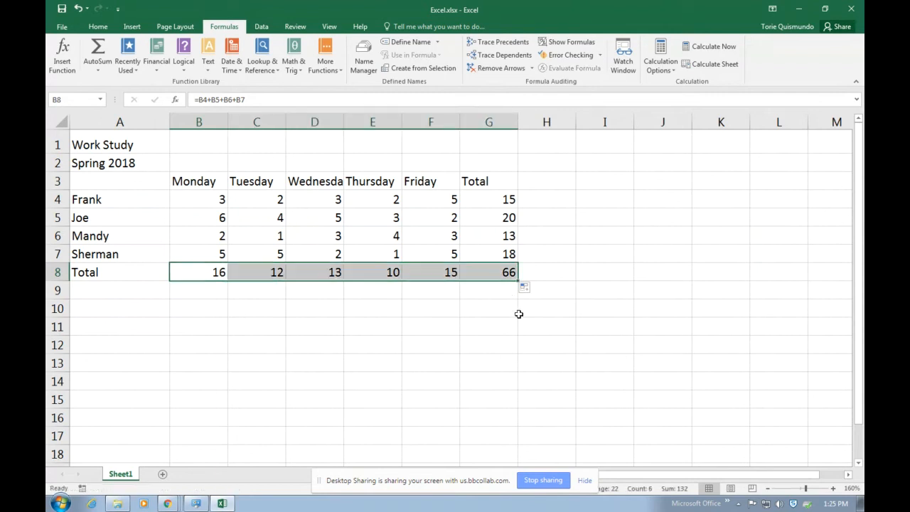
{"action": "left_click", "coordinate": [490, 322]}
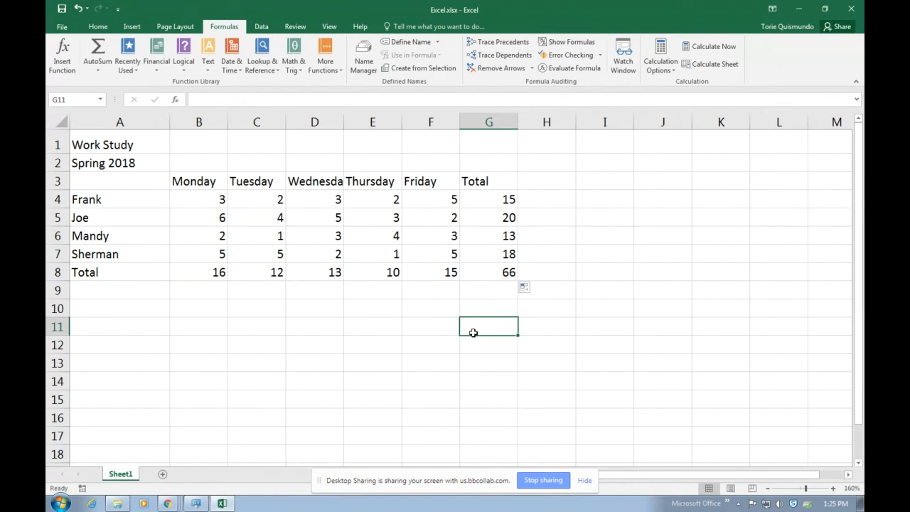
Delete the sums in B8:G8 and the personal totals in G4:G7
{"action": "left_click_drag", "start_coordinate": [215, 277], "coordinate": [501, 283]}
{"action": "key", "text": "Delete"}
{"action": "left_click_drag", "start_coordinate": [501, 199], "coordinate": [508, 254]}
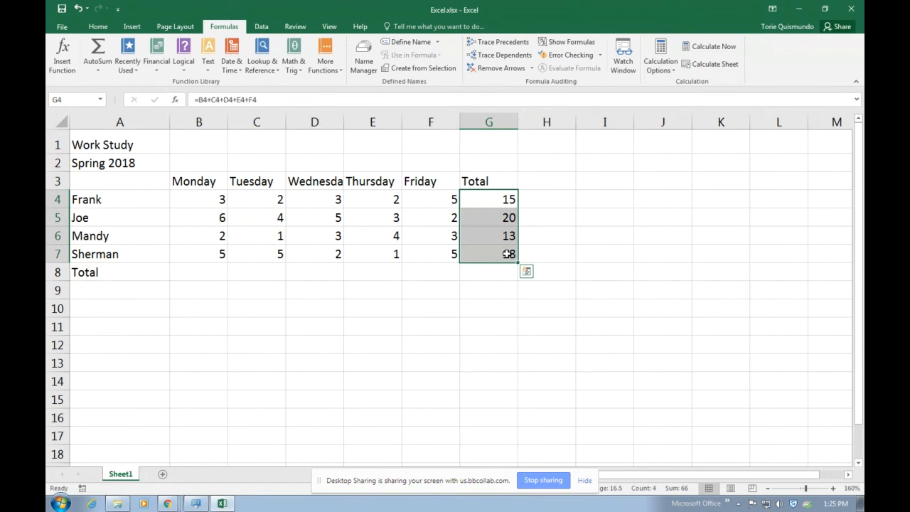
{"action": "key", "text": "Delete"}
{"action": "left_click", "coordinate": [533, 345]}
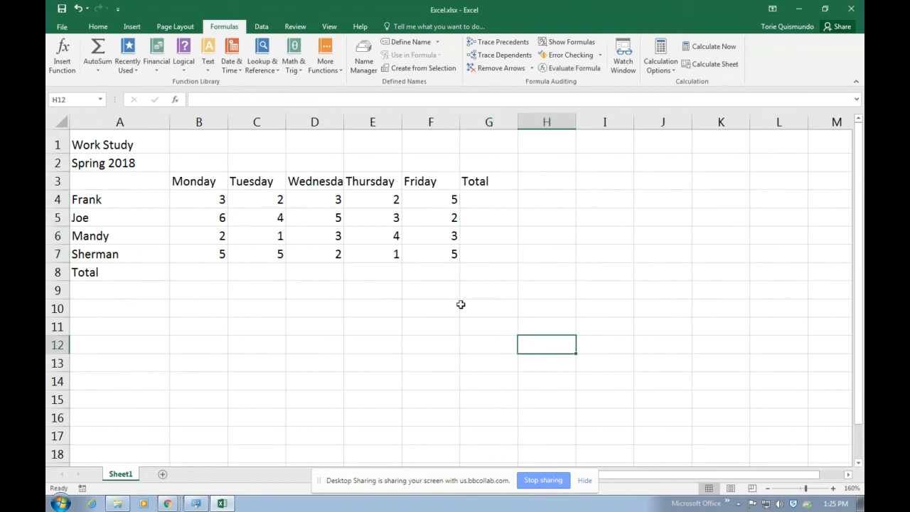
Point out the empty cells of the Total row and Total column
{"action": "left_click", "coordinate": [212, 273]}
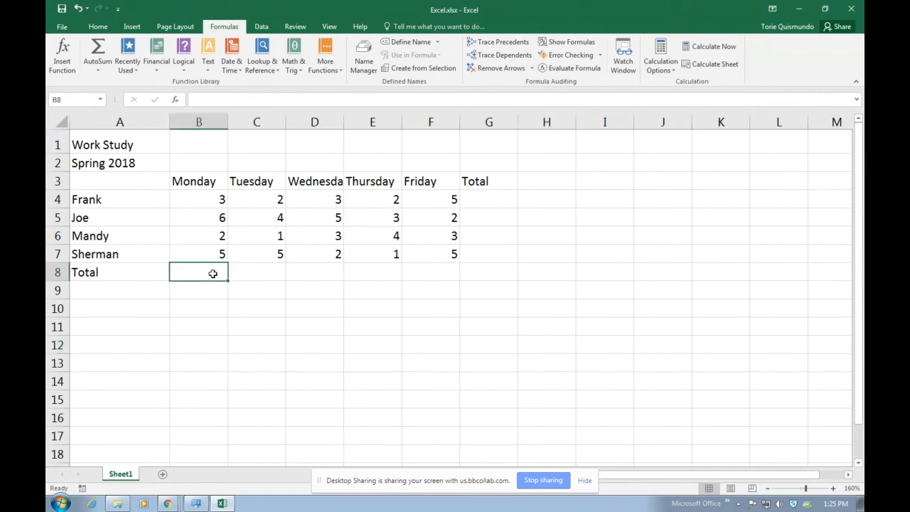
{"action": "left_click", "coordinate": [276, 274]}
{"action": "left_click", "coordinate": [337, 281]}
{"action": "left_click", "coordinate": [397, 274]}
{"action": "left_click", "coordinate": [436, 275]}
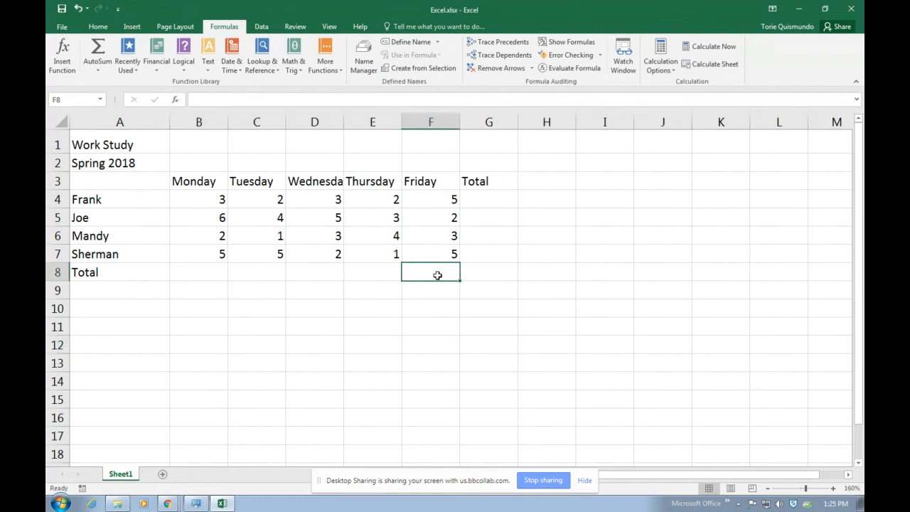
{"action": "left_click", "coordinate": [493, 254]}
{"action": "left_click", "coordinate": [493, 238]}
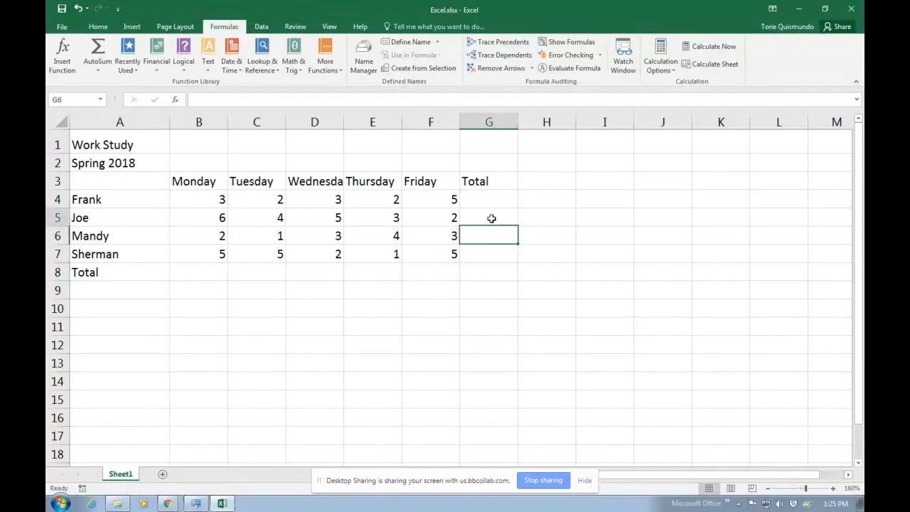
{"action": "left_click", "coordinate": [491, 217]}
{"action": "left_click", "coordinate": [491, 201]}
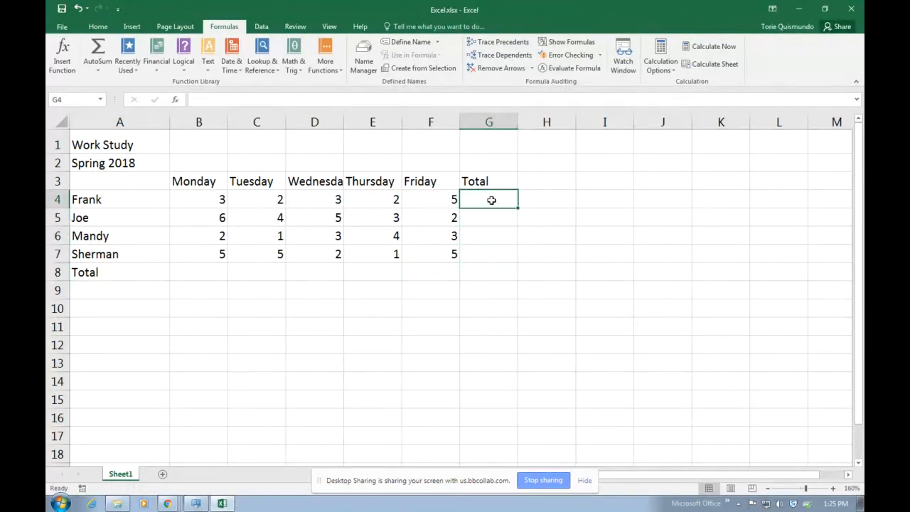
{"action": "left_click", "coordinate": [491, 220]}
{"action": "left_click", "coordinate": [488, 238]}
{"action": "left_click", "coordinate": [491, 255]}
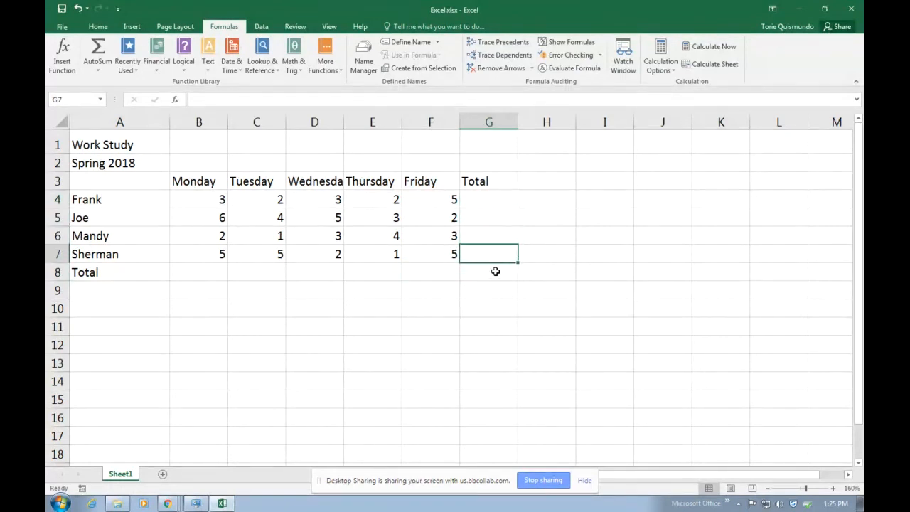
{"action": "left_click", "coordinate": [492, 272]}
{"action": "left_click", "coordinate": [432, 273]}
{"action": "left_click", "coordinate": [366, 272]}
{"action": "left_click", "coordinate": [325, 271]}
{"action": "left_click", "coordinate": [242, 270]}
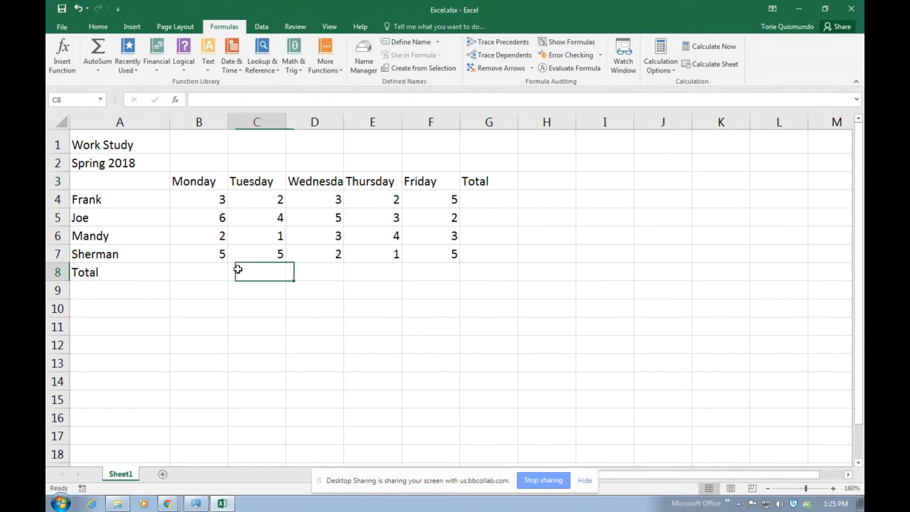
Enter =B4+B5+B6+B7 in B8 for Monday's total of 16
{"action": "left_click", "coordinate": [211, 271]}
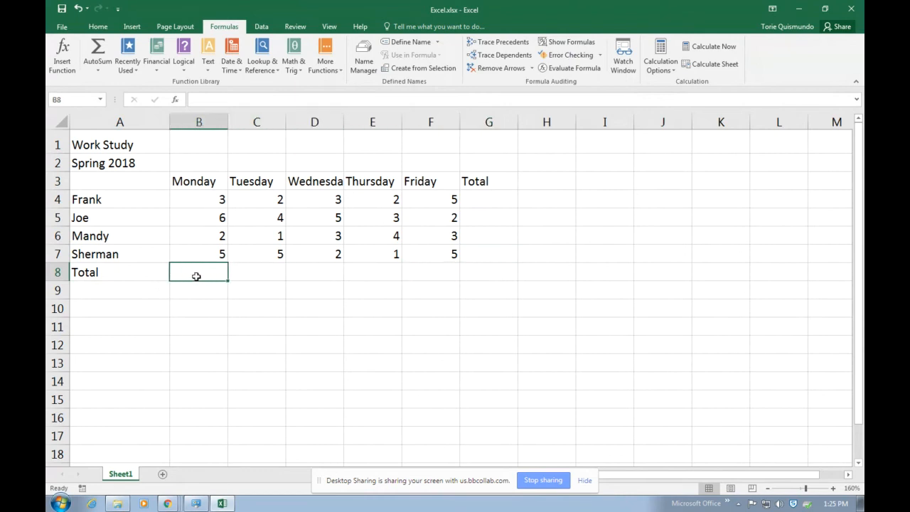
{"action": "type", "text": "="}
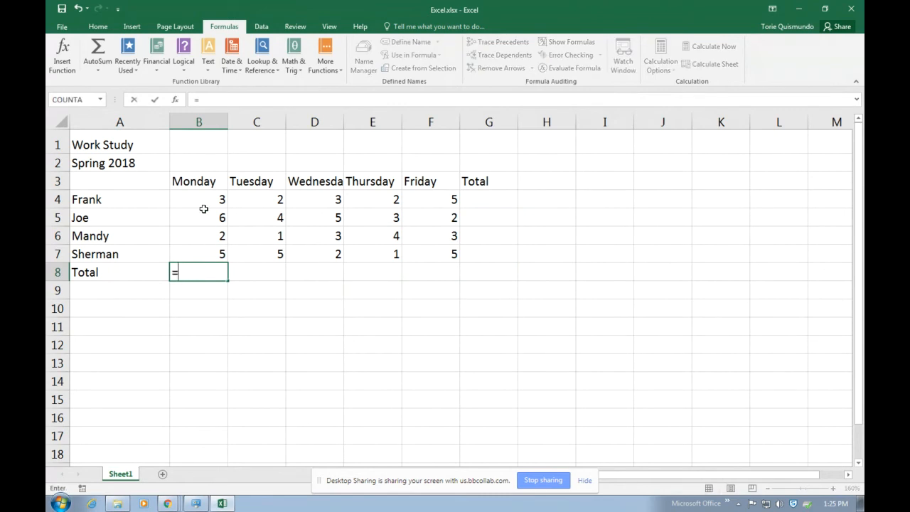
{"action": "left_click", "coordinate": [199, 201]}
{"action": "type", "text": "+"}
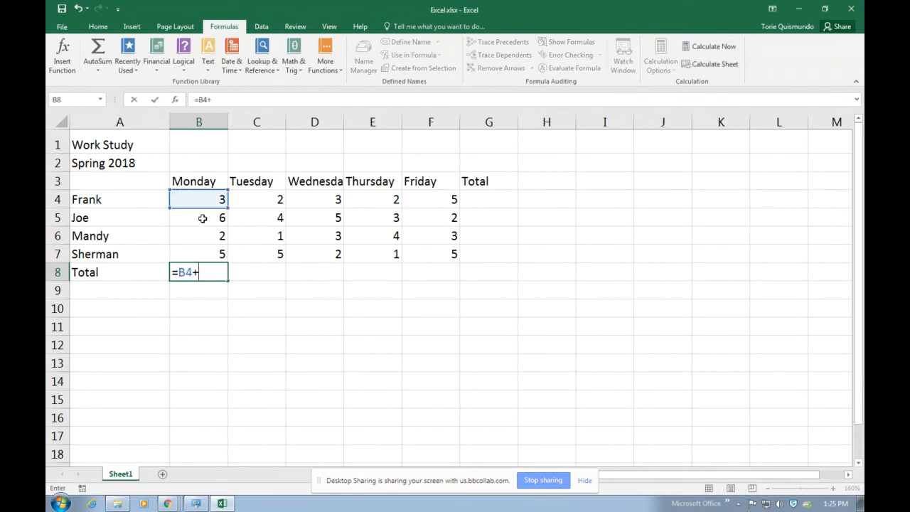
{"action": "left_click", "coordinate": [202, 217]}
{"action": "type", "text": "+"}
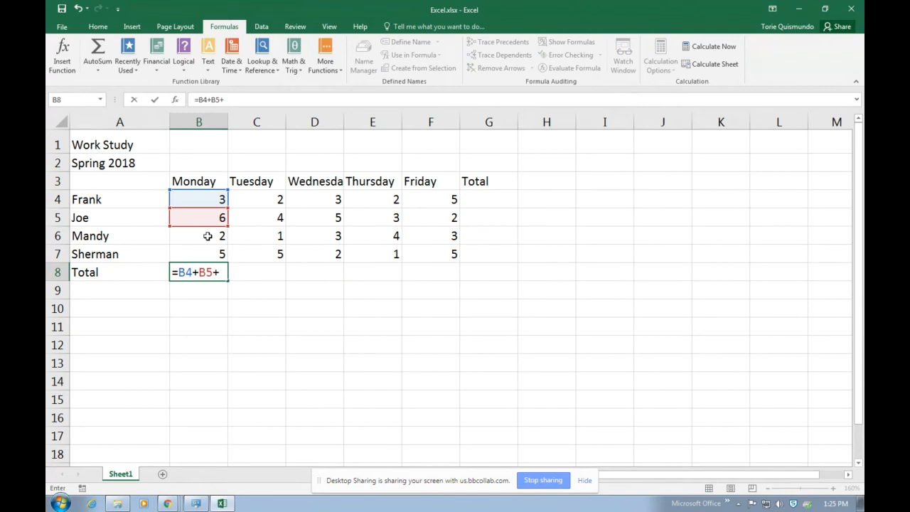
{"action": "left_click", "coordinate": [208, 236]}
{"action": "type", "text": "+"}
{"action": "left_click", "coordinate": [210, 250]}
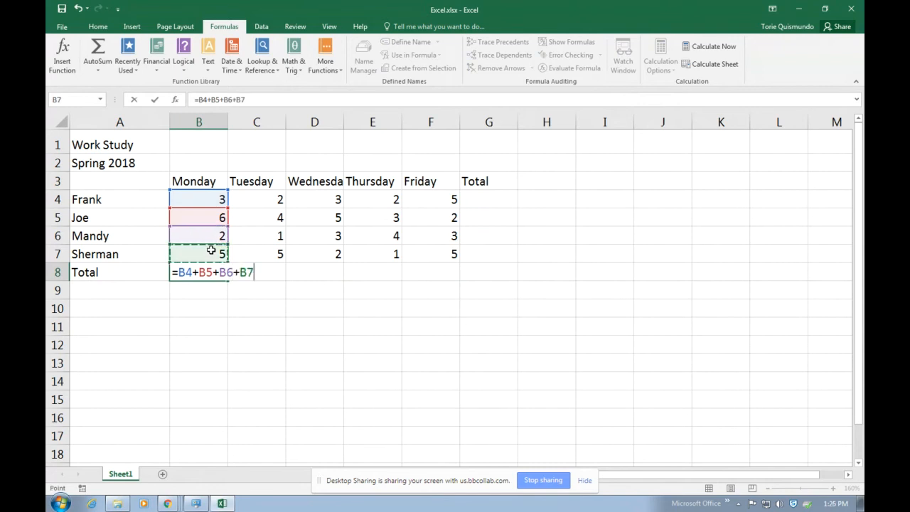
{"action": "key", "text": "Return"}
Copy the Monday total across to F8, giving 12, 13, 10 and 15
{"action": "left_click", "coordinate": [217, 272]}
{"action": "left_click_drag", "start_coordinate": [228, 280], "coordinate": [452, 295]}
{"action": "left_click", "coordinate": [500, 208]}
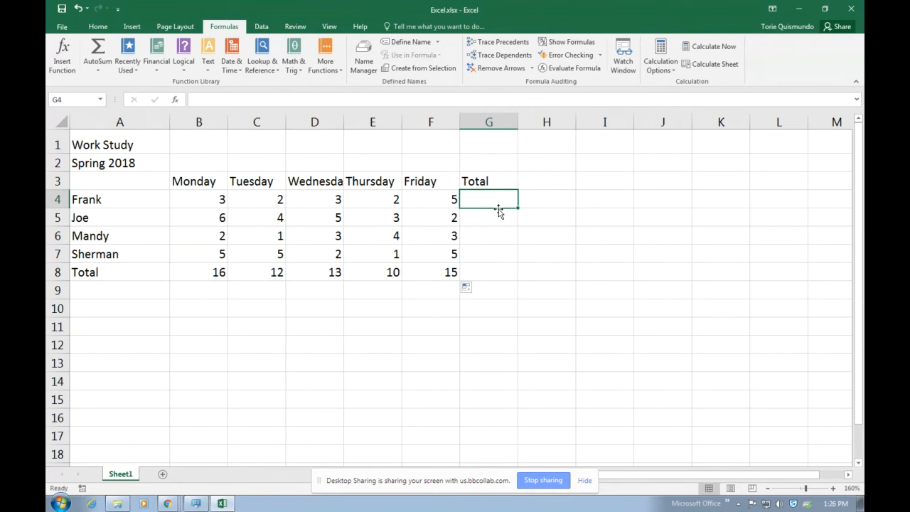
Start Frank's total in G4 by summing his Monday–Friday hours, B4 through F4
{"action": "type", "text": "="}
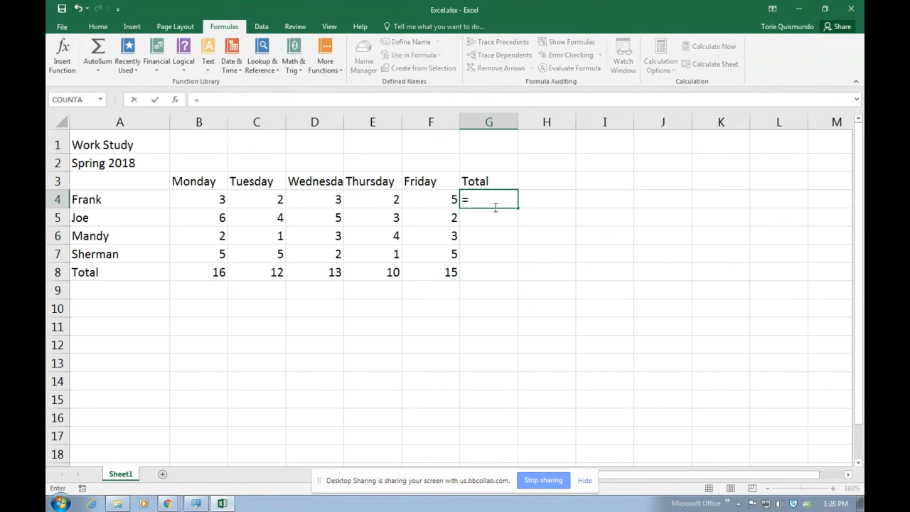
{"action": "left_click", "coordinate": [196, 201]}
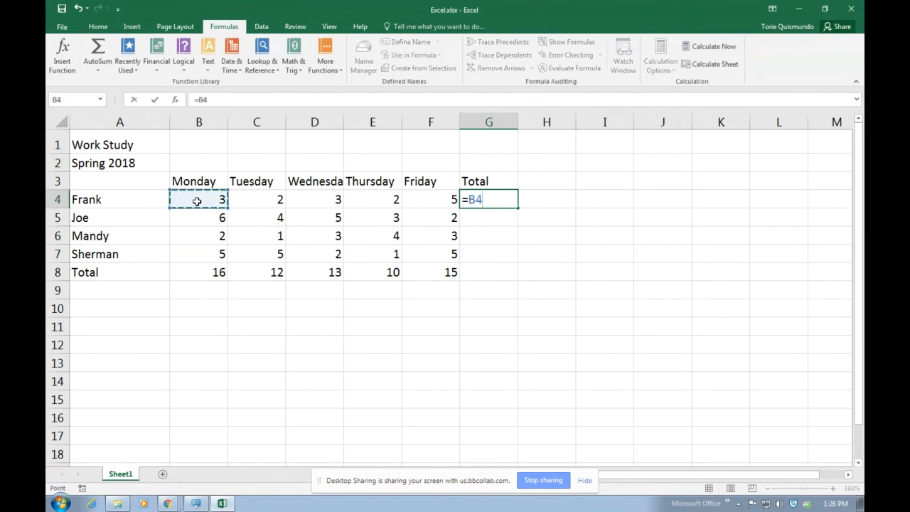
{"action": "type", "text": "+"}
{"action": "left_click", "coordinate": [247, 201]}
{"action": "type", "text": "+"}
{"action": "left_click", "coordinate": [307, 202]}
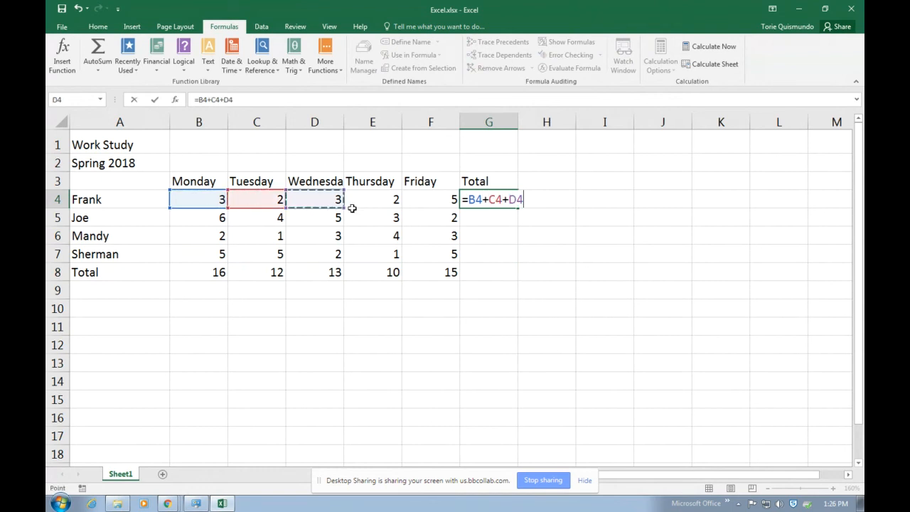
{"action": "type", "text": "+"}
{"action": "left_click", "coordinate": [369, 203]}
{"action": "type", "text": "+"}
{"action": "left_click", "coordinate": [430, 201]}
{"action": "type", "text": "+"}
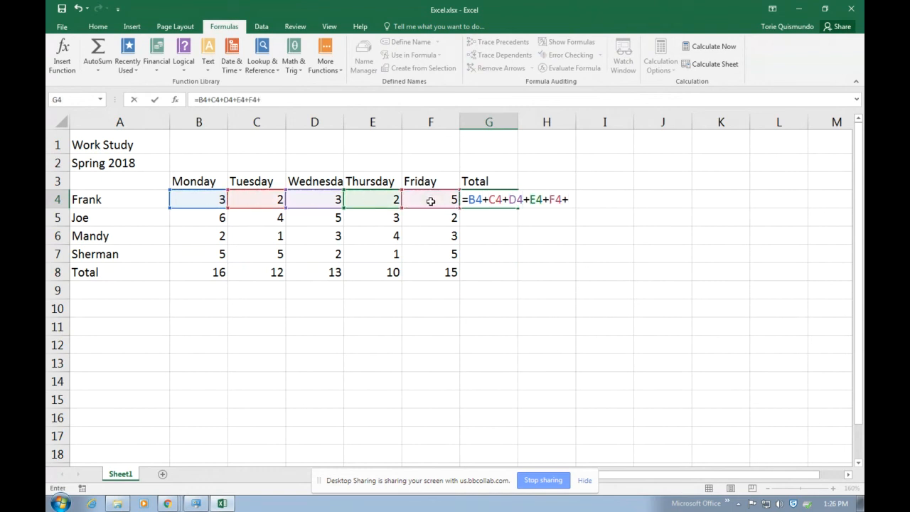
Remove the stray plus, commit =B4+C4+D4+E4+F4 (15), and fill down to G8
{"action": "key", "text": "BackSpace"}
{"action": "key", "text": "Return"}
{"action": "left_click", "coordinate": [482, 198]}
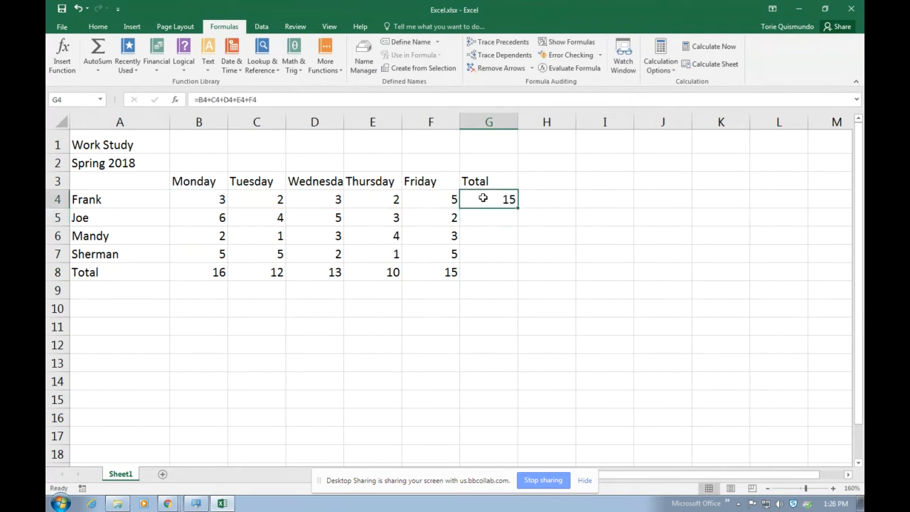
{"action": "left_click_drag", "start_coordinate": [517, 208], "coordinate": [518, 276]}
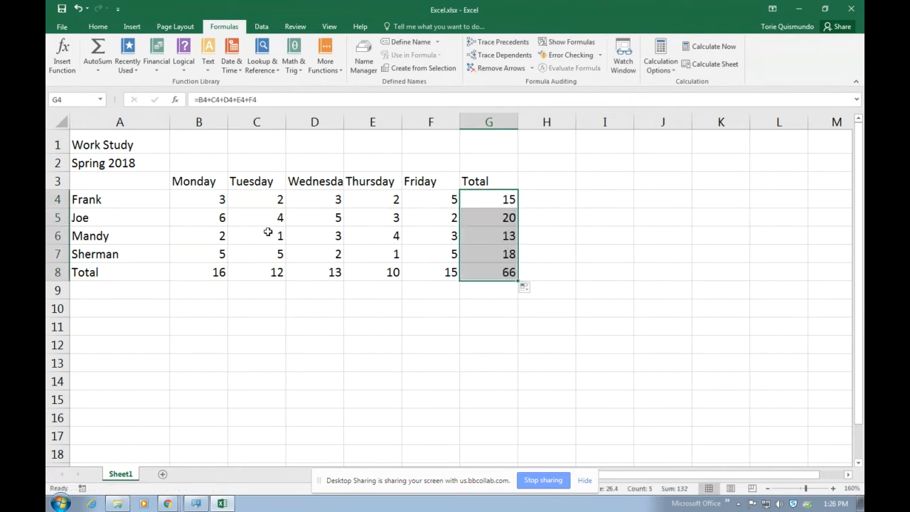
Delete the totals in G4:G8 and B8:F8, leaving the Total row and column empty
{"action": "left_click", "coordinate": [719, 399]}
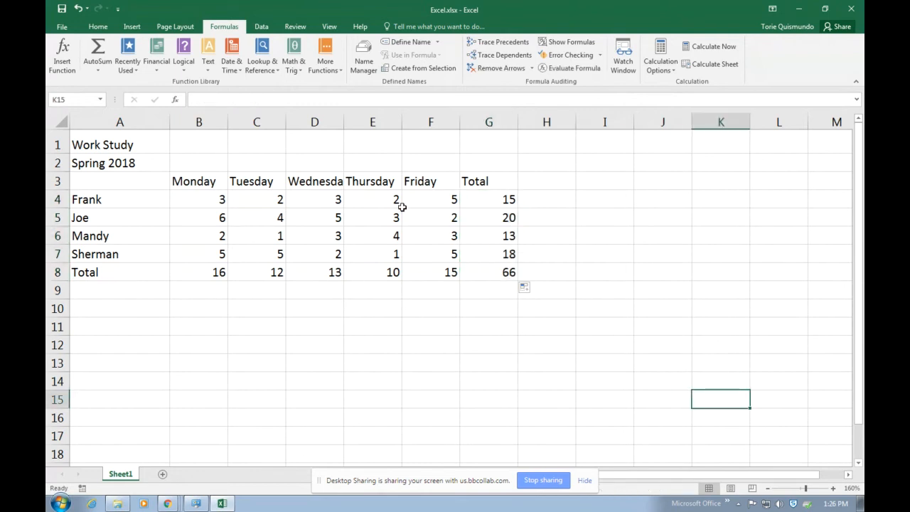
{"action": "left_click_drag", "start_coordinate": [483, 197], "coordinate": [220, 283]}
{"action": "key", "text": "Delete"}
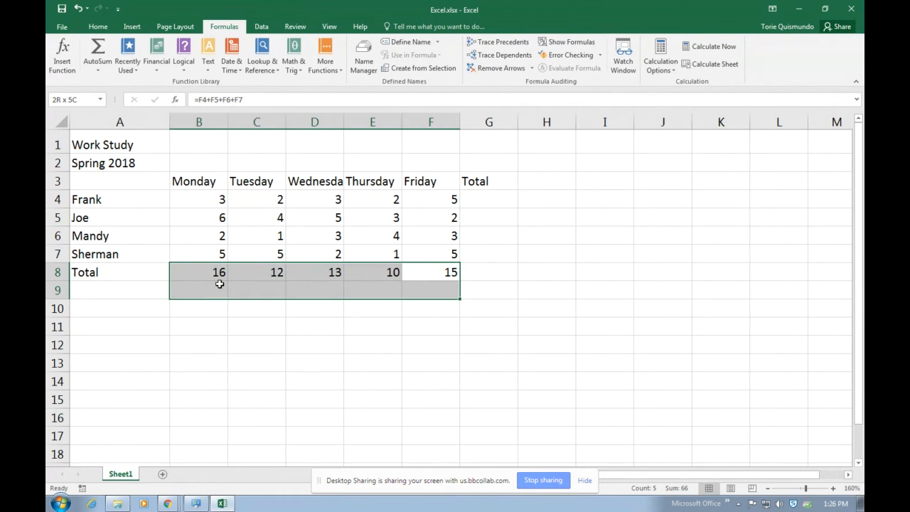
{"action": "key", "text": "Delete"}
{"action": "left_click", "coordinate": [379, 327]}
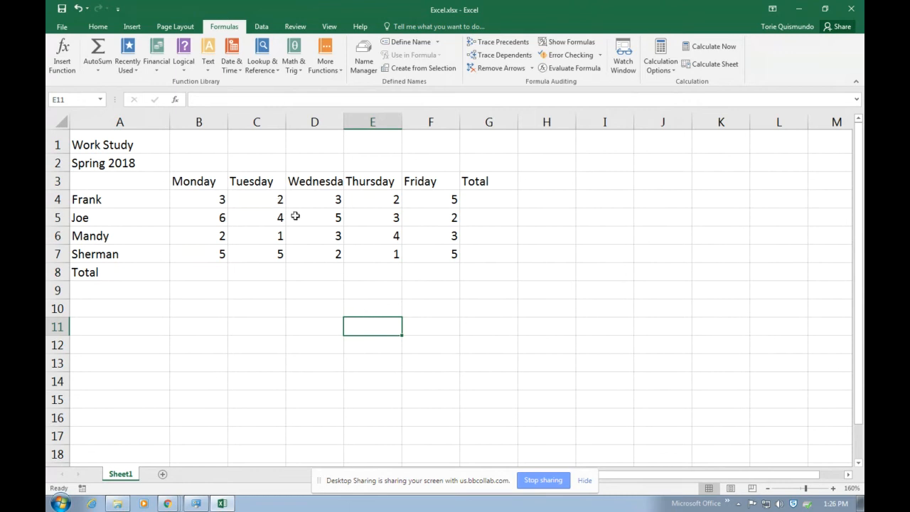
{"action": "left_click", "coordinate": [97, 27]}
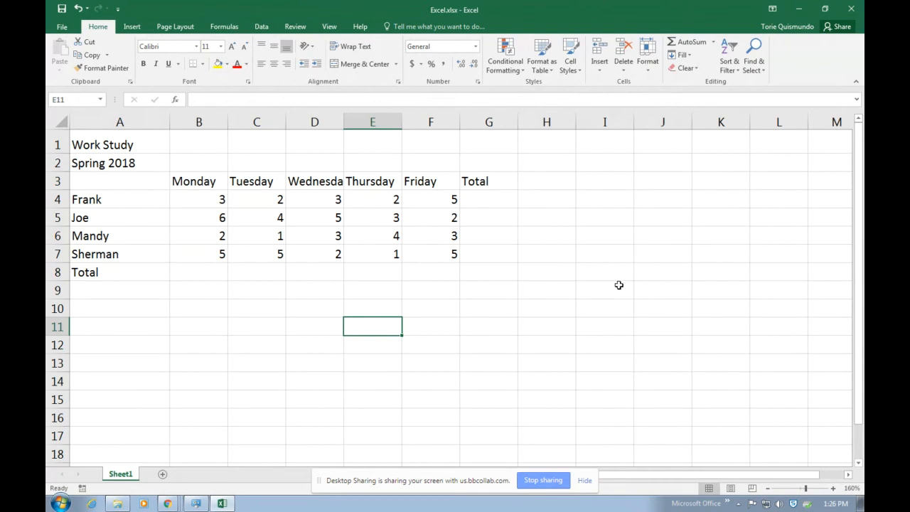
{"action": "left_click", "coordinate": [198, 269]}
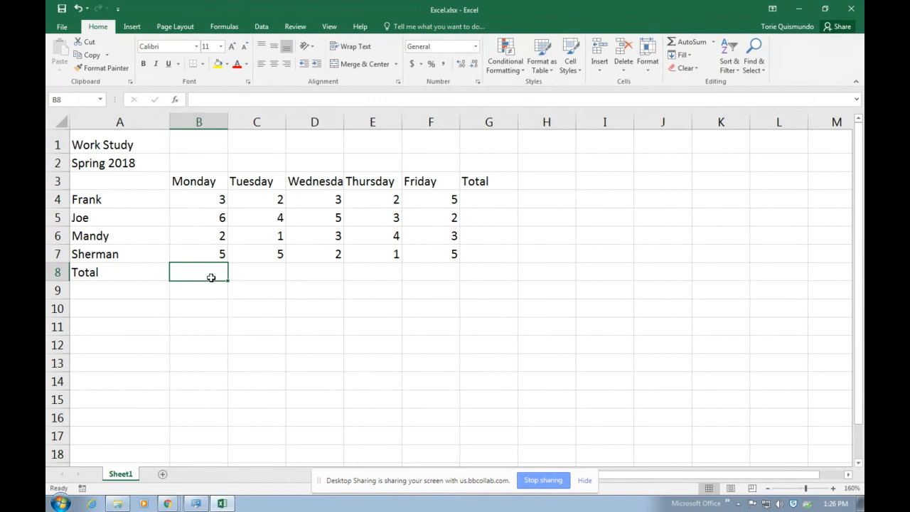
{"action": "type", "text": "="}
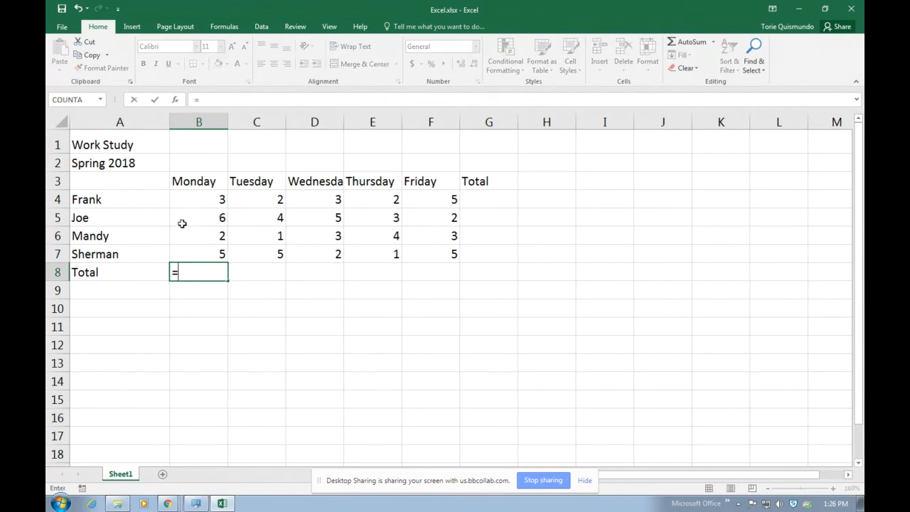
{"action": "left_click", "coordinate": [199, 196]}
{"action": "type", "text": "+"}
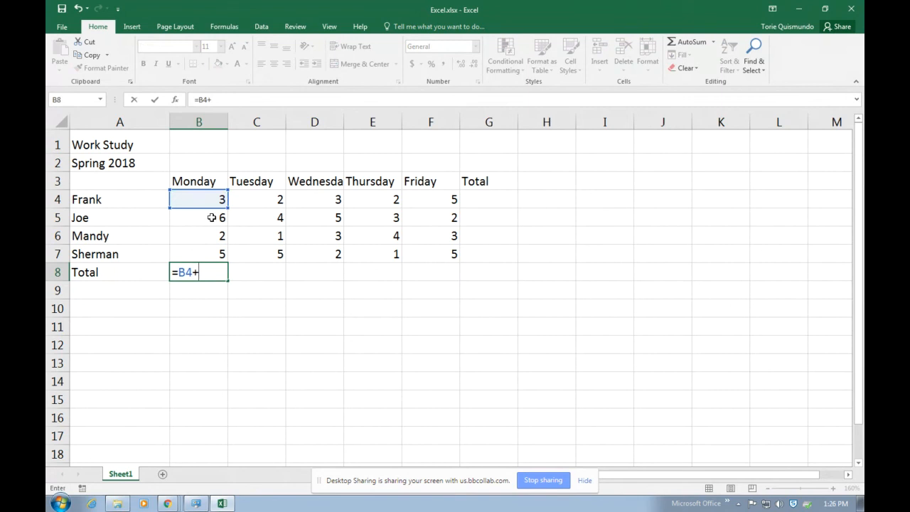
{"action": "left_click", "coordinate": [212, 218]}
{"action": "type", "text": "+"}
{"action": "left_click", "coordinate": [213, 235]}
{"action": "type", "text": "+"}
{"action": "left_click", "coordinate": [207, 251]}
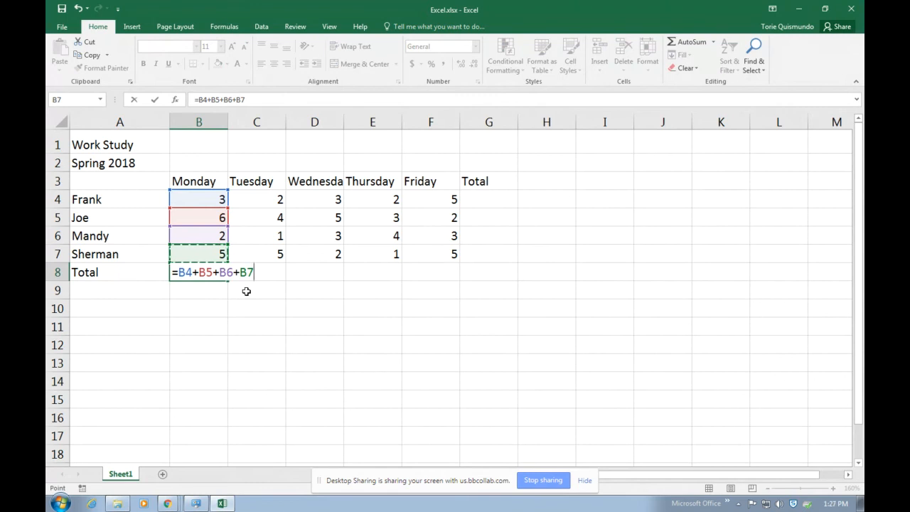
{"action": "key", "text": "Return"}
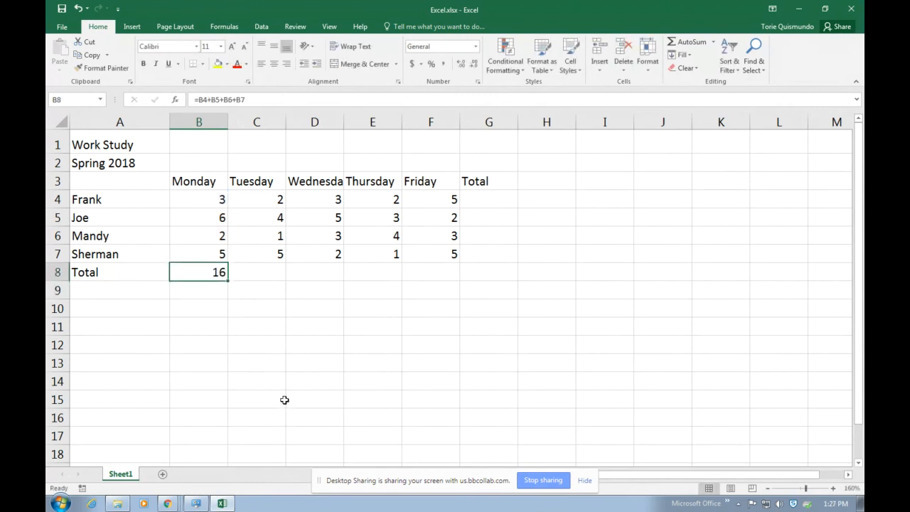
{"action": "key", "text": "Delete"}
{"action": "left_click", "coordinate": [331, 381]}
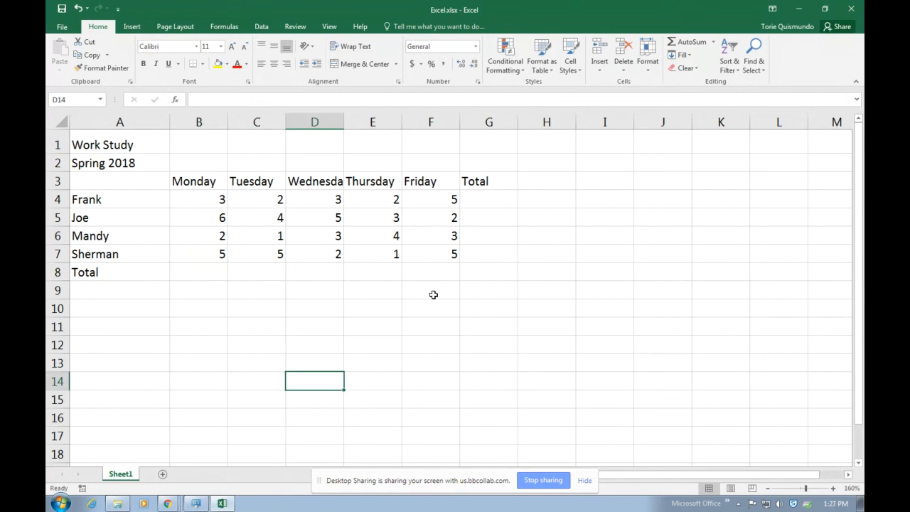
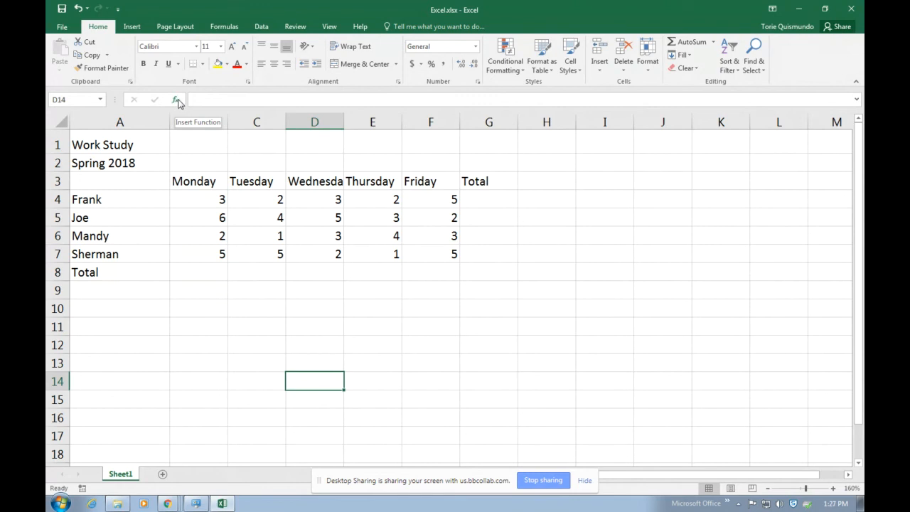
Open and cancel the function browser and Clear options, leaving D14 empty
{"action": "left_click", "coordinate": [221, 27]}
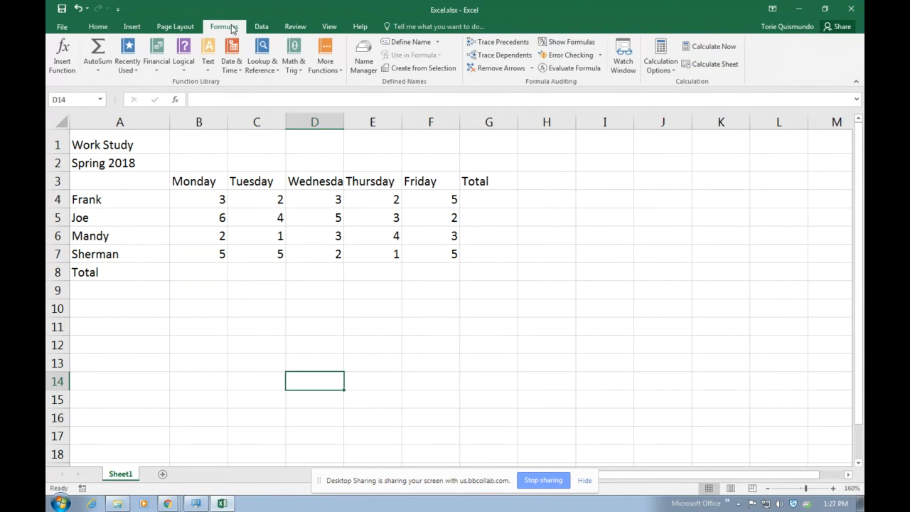
{"action": "left_click", "coordinate": [176, 100]}
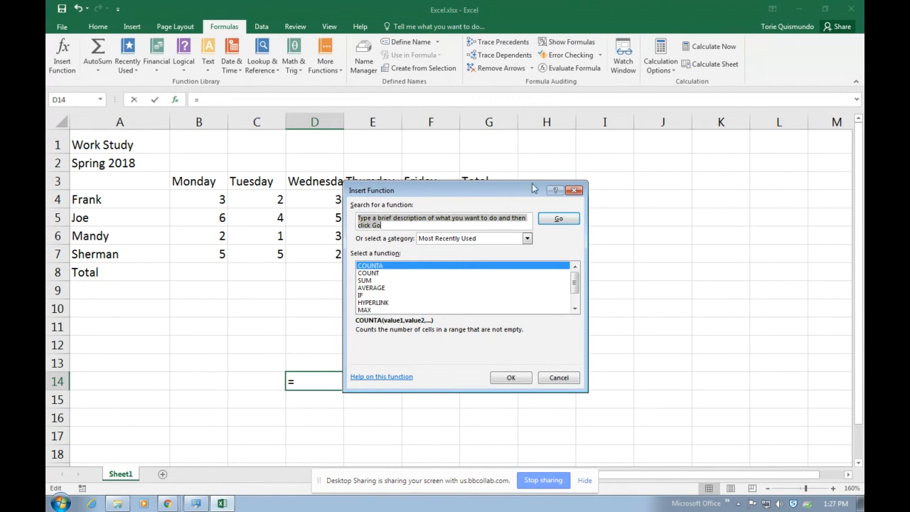
{"action": "left_click", "coordinate": [579, 191]}
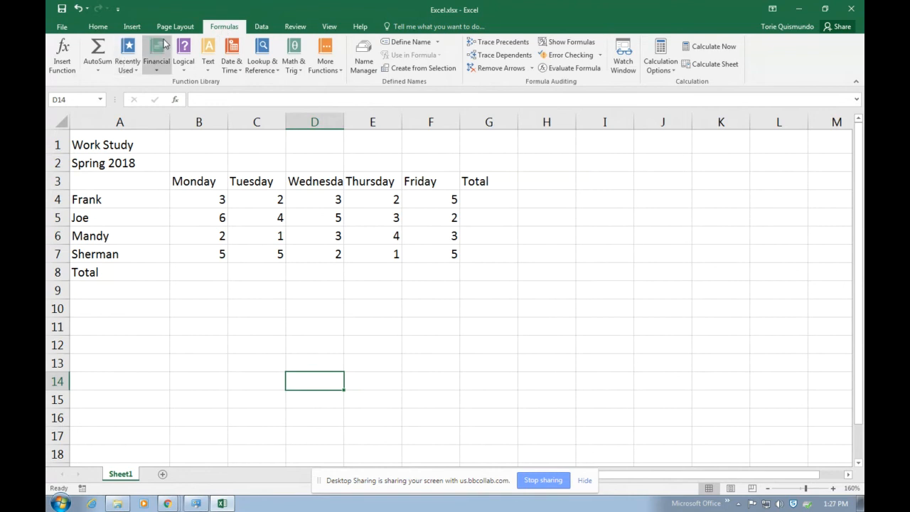
{"action": "left_click", "coordinate": [101, 27]}
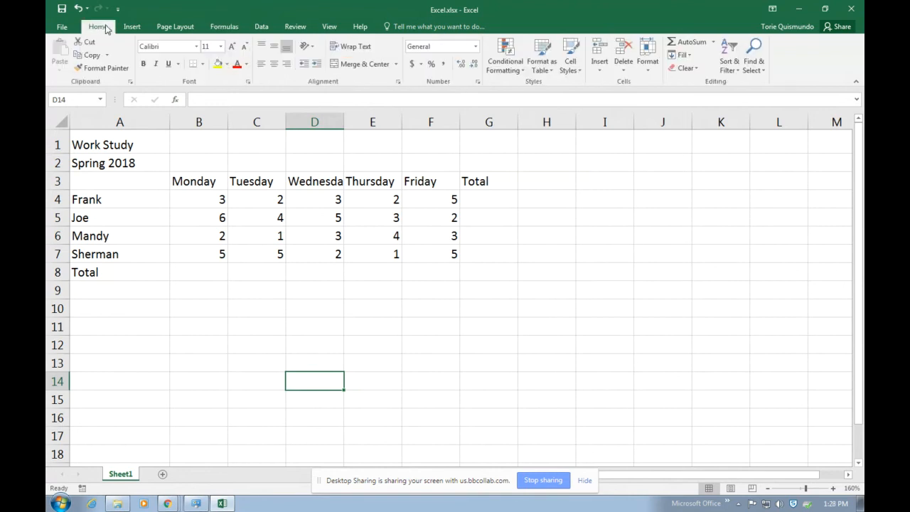
{"action": "left_click", "coordinate": [178, 100]}
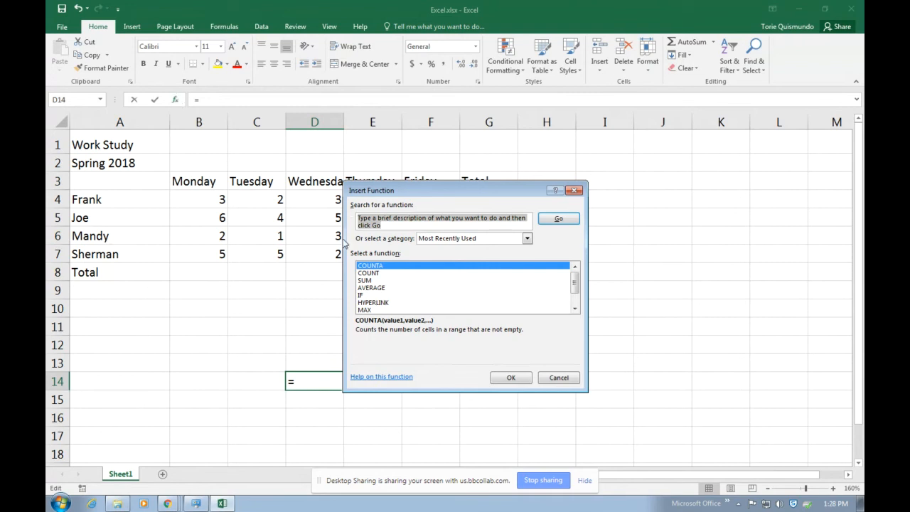
{"action": "left_click", "coordinate": [565, 376]}
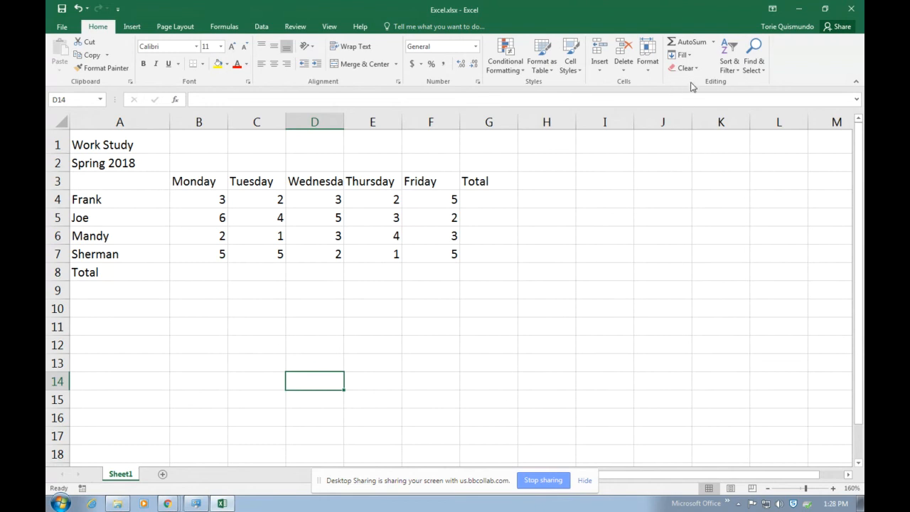
{"action": "left_click", "coordinate": [671, 66]}
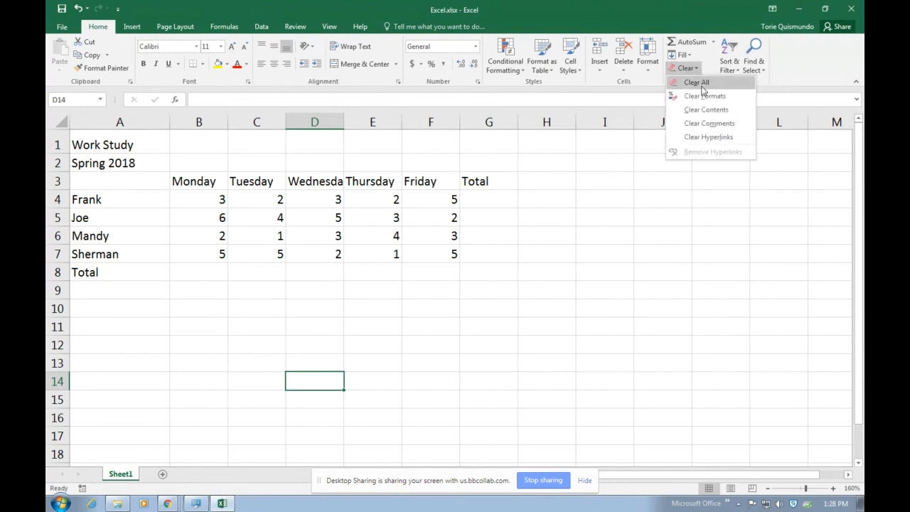
{"action": "left_click", "coordinate": [745, 202]}
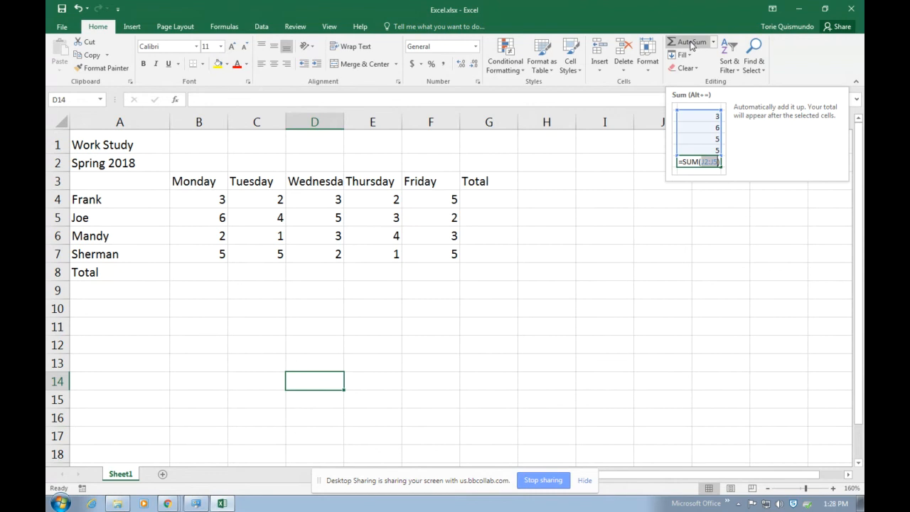
{"action": "left_click", "coordinate": [755, 377]}
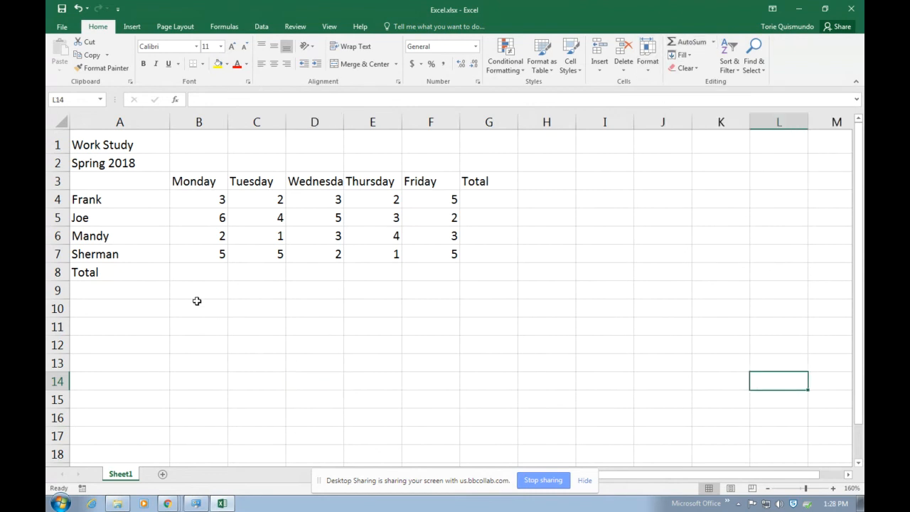
Try an AutoSum Monday total in B8, inspect it, then delete it
{"action": "left_click", "coordinate": [202, 263]}
{"action": "left_click", "coordinate": [204, 272]}
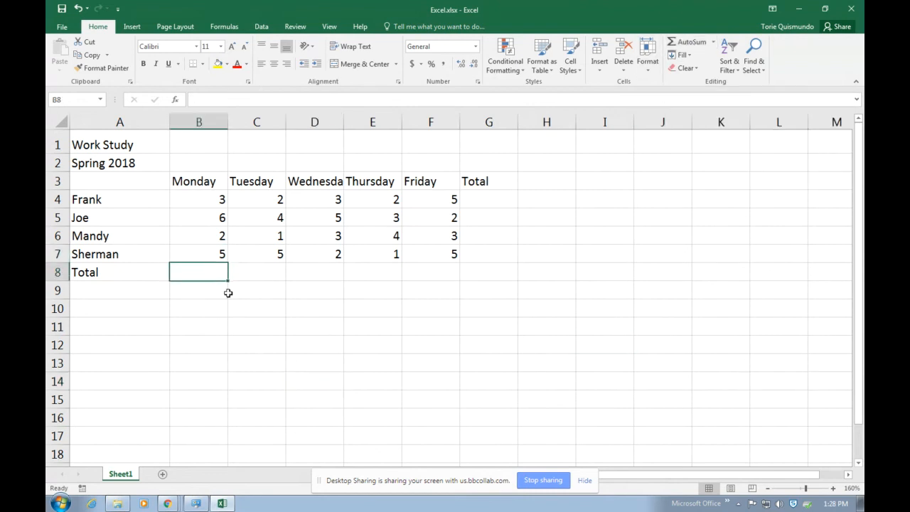
{"action": "left_click", "coordinate": [681, 43]}
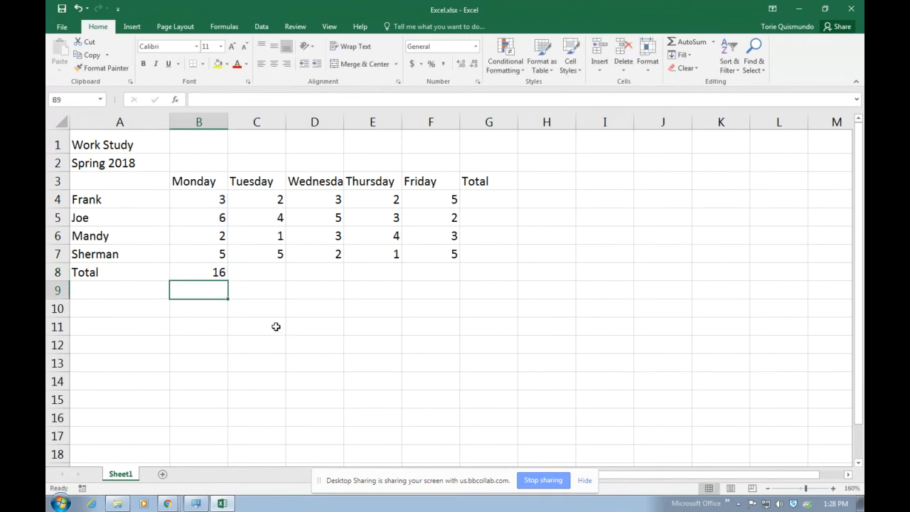
{"action": "key", "text": "Return"}
{"action": "left_click", "coordinate": [212, 276]}
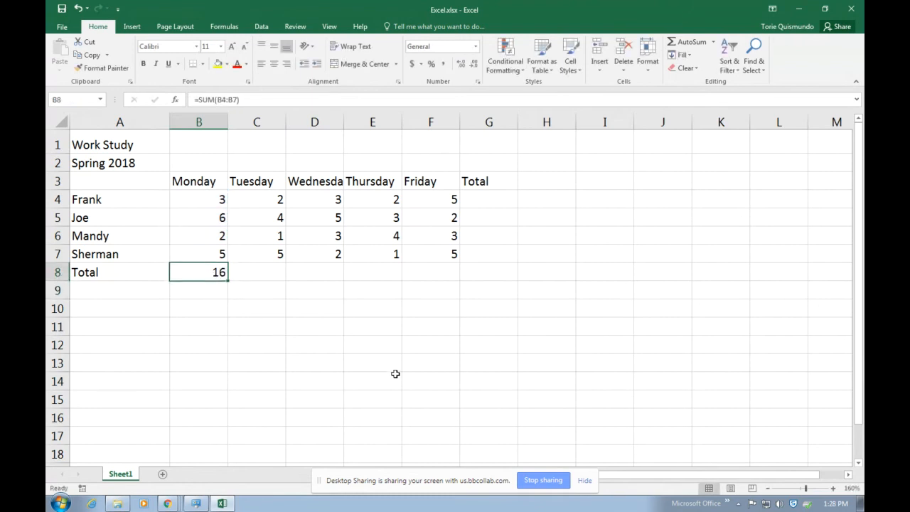
{"action": "key", "text": "Delete"}
{"action": "left_click", "coordinate": [256, 339]}
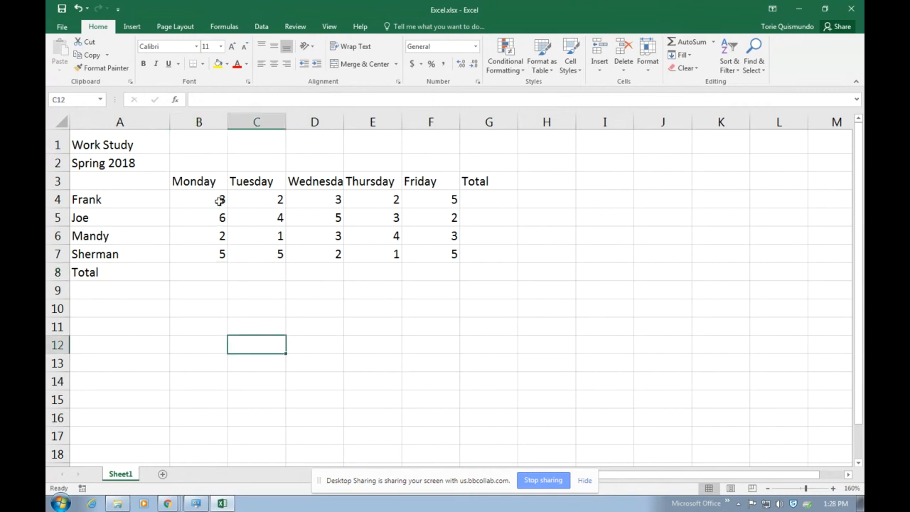
AutoSum daily totals below the five days' hours, inspect them, then undo
{"action": "left_click_drag", "start_coordinate": [207, 199], "coordinate": [458, 258]}
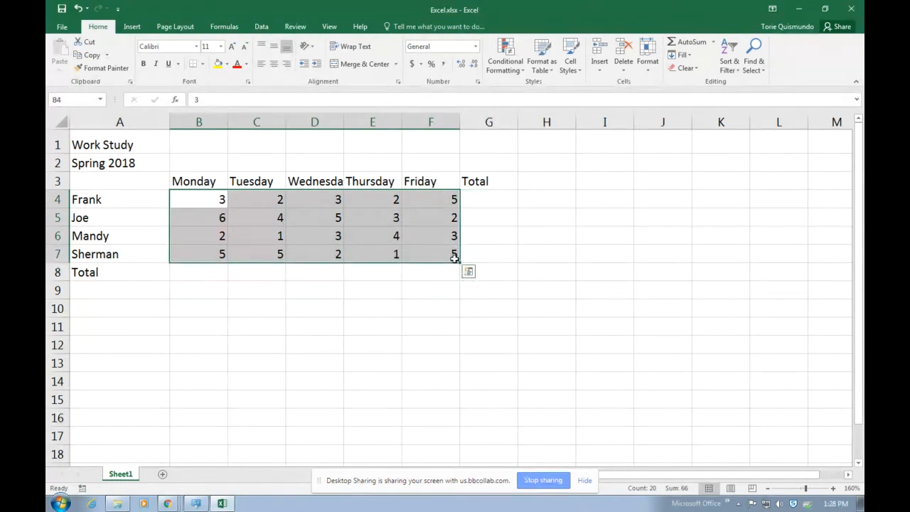
{"action": "left_click", "coordinate": [675, 41]}
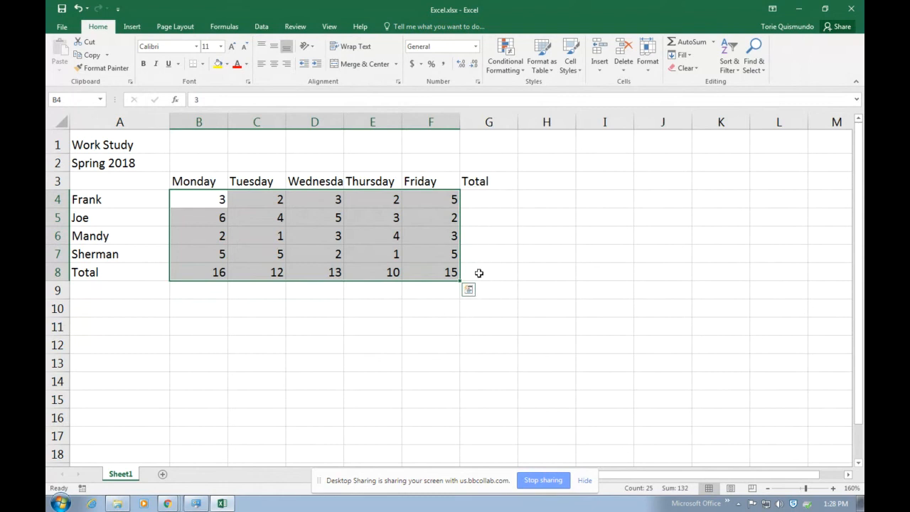
{"action": "left_click", "coordinate": [435, 274]}
{"action": "left_click", "coordinate": [370, 272]}
{"action": "left_click", "coordinate": [312, 273]}
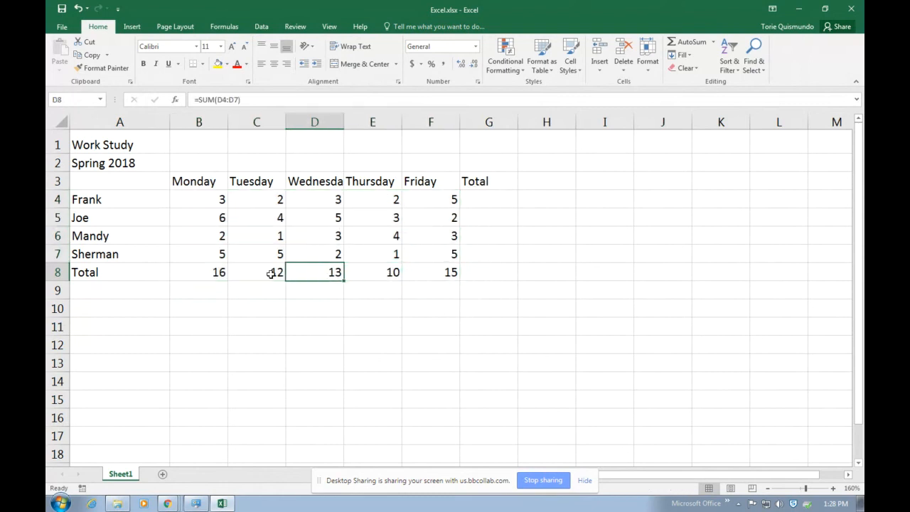
{"action": "left_click", "coordinate": [271, 274]}
{"action": "left_click", "coordinate": [213, 272]}
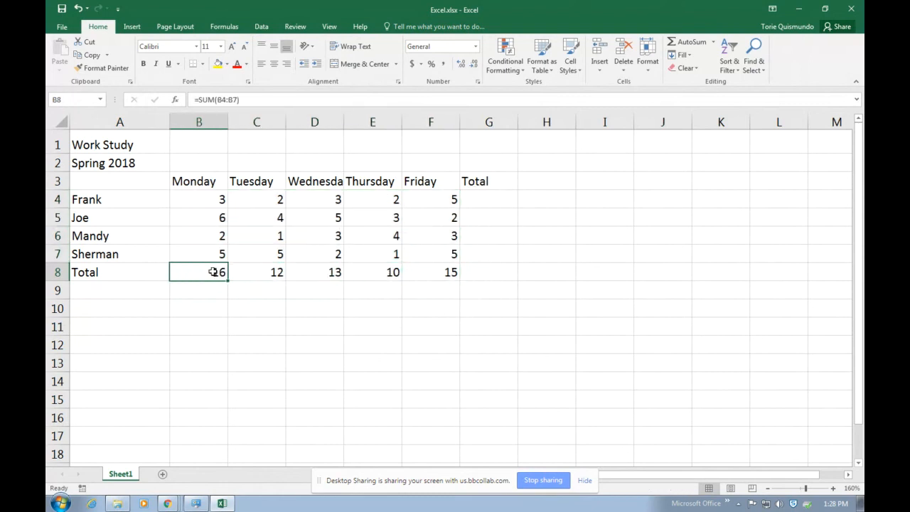
{"action": "left_click", "coordinate": [80, 7]}
{"action": "left_click", "coordinate": [446, 308]}
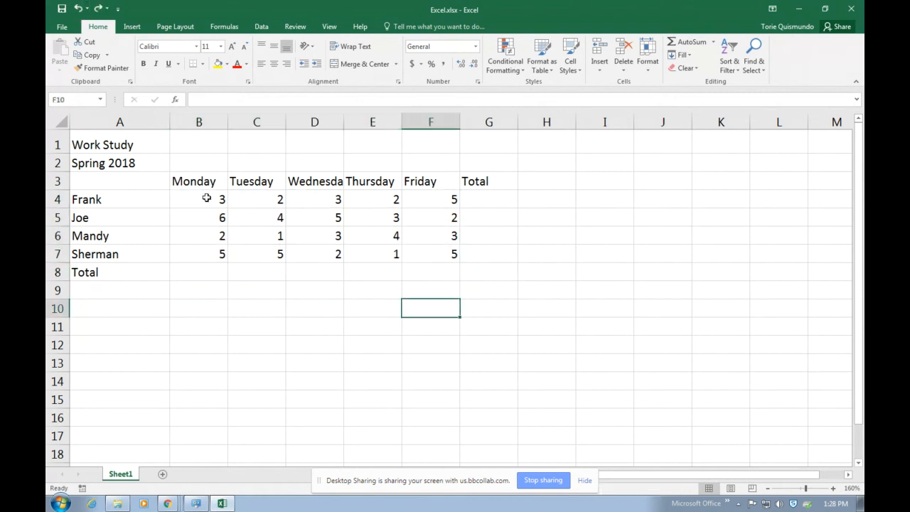
AutoSum the hours with the empty Total row and column, then inspect Monday and Tuesday totals
{"action": "mouse_move", "coordinate": [208, 198]}
{"action": "left_mouse_down"}
{"action": "mouse_move", "coordinate": [434, 227]}
{"action": "mouse_move", "coordinate": [432, 247]}
{"action": "left_mouse_up"}
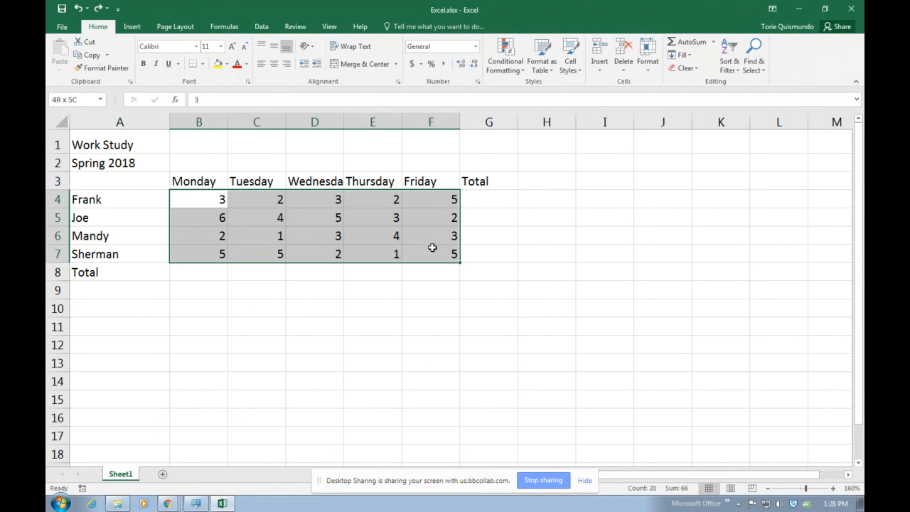
{"action": "left_click_drag", "start_coordinate": [432, 247], "coordinate": [470, 278]}
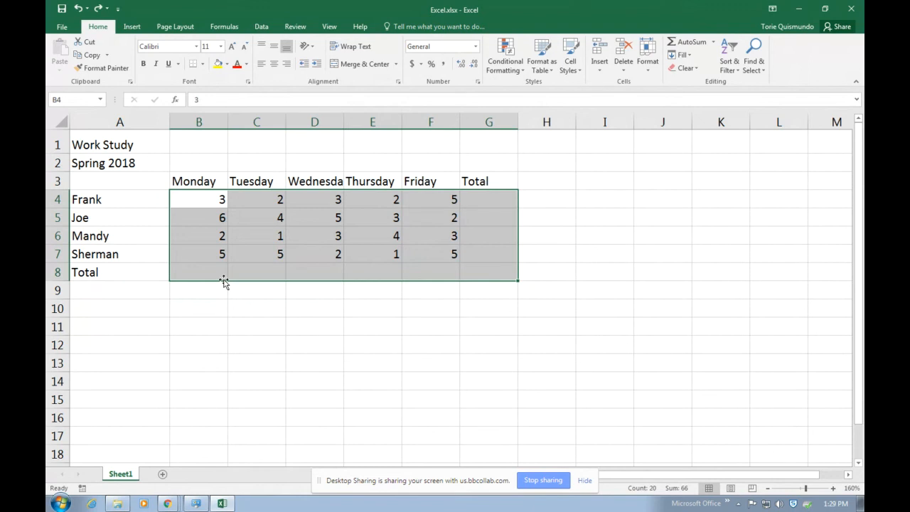
{"action": "left_click", "coordinate": [255, 326]}
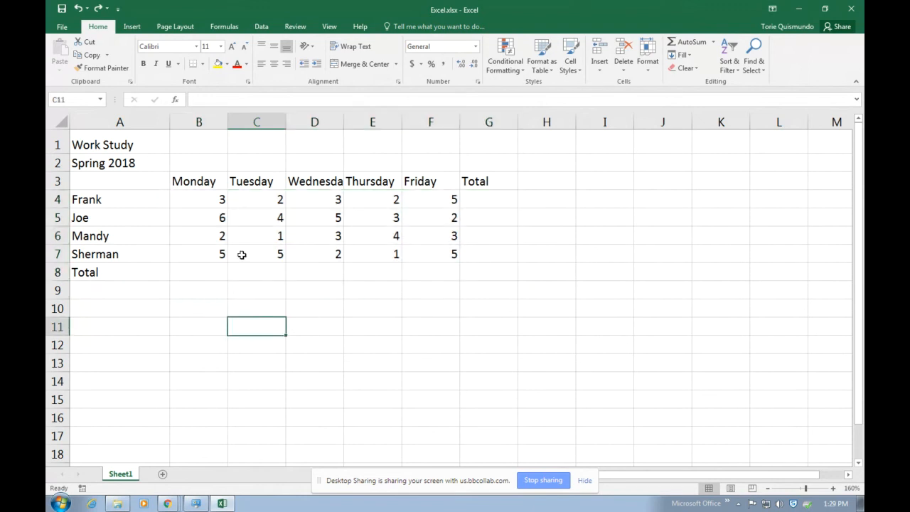
{"action": "left_click_drag", "start_coordinate": [209, 198], "coordinate": [467, 266]}
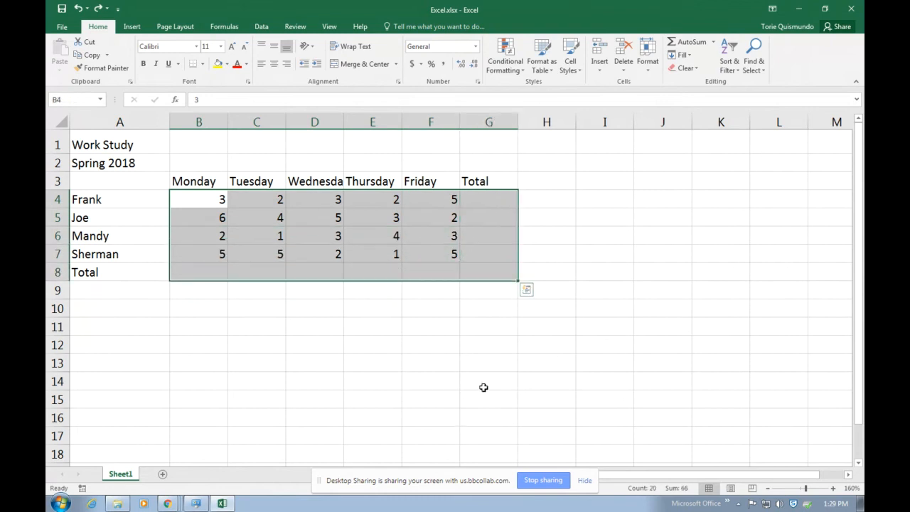
{"action": "left_click", "coordinate": [683, 41]}
{"action": "left_click", "coordinate": [764, 278]}
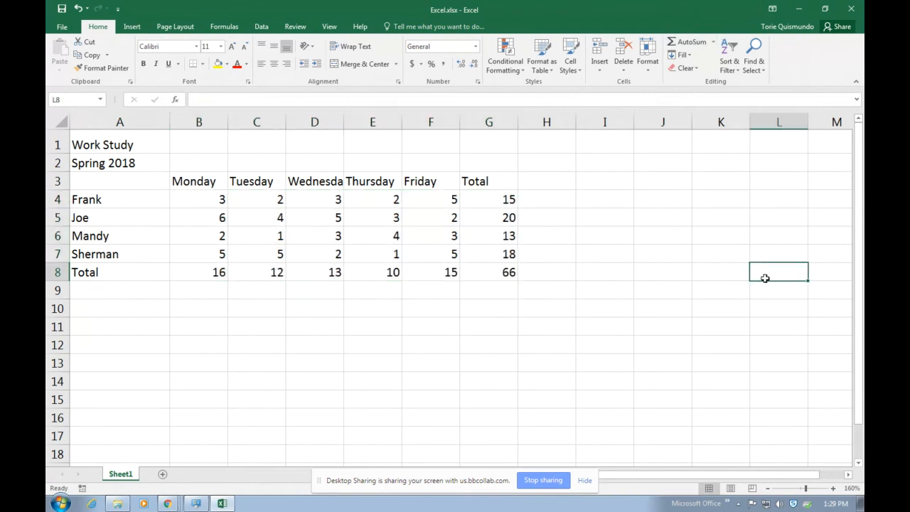
{"action": "left_click", "coordinate": [203, 275]}
{"action": "left_click", "coordinate": [275, 271]}
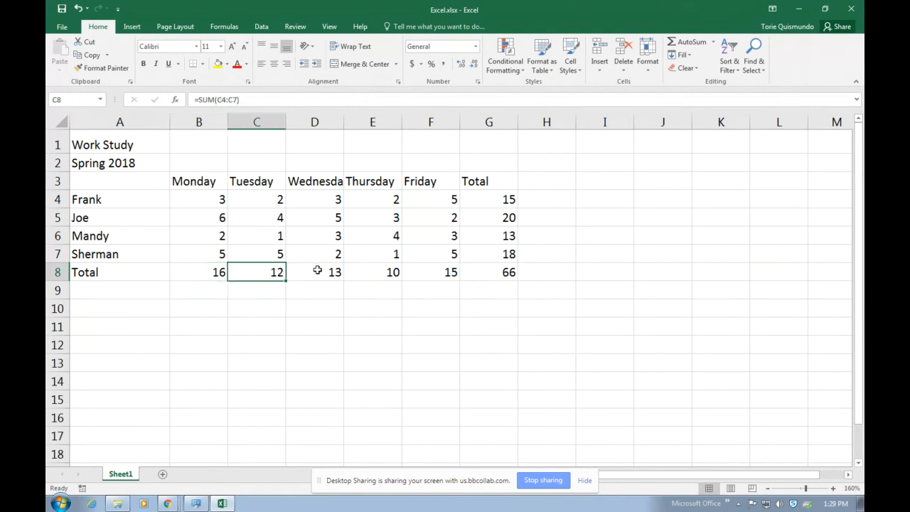
{"action": "left_click", "coordinate": [204, 271]}
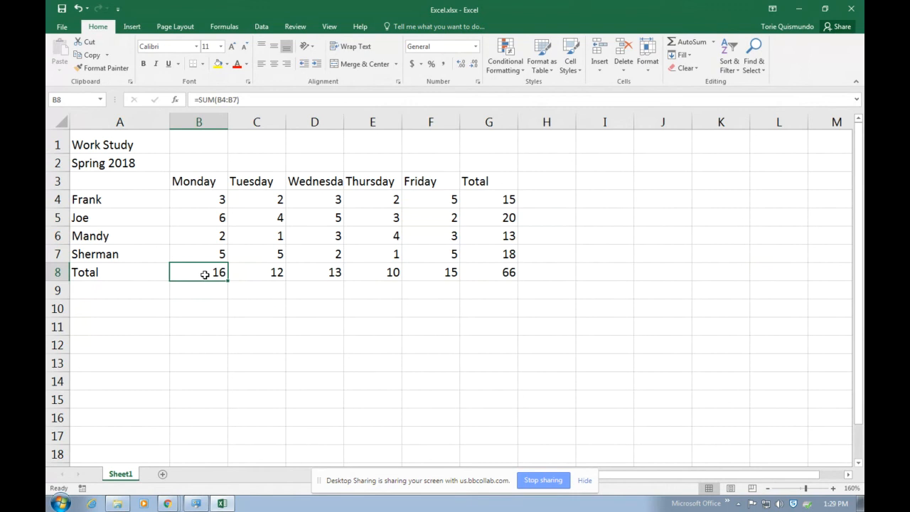
Delete those totals and re-AutoSum B4:G8, filling row 8 and column G (grand total 66)
{"action": "left_click_drag", "start_coordinate": [204, 274], "coordinate": [490, 284]}
{"action": "key", "text": "Delete"}
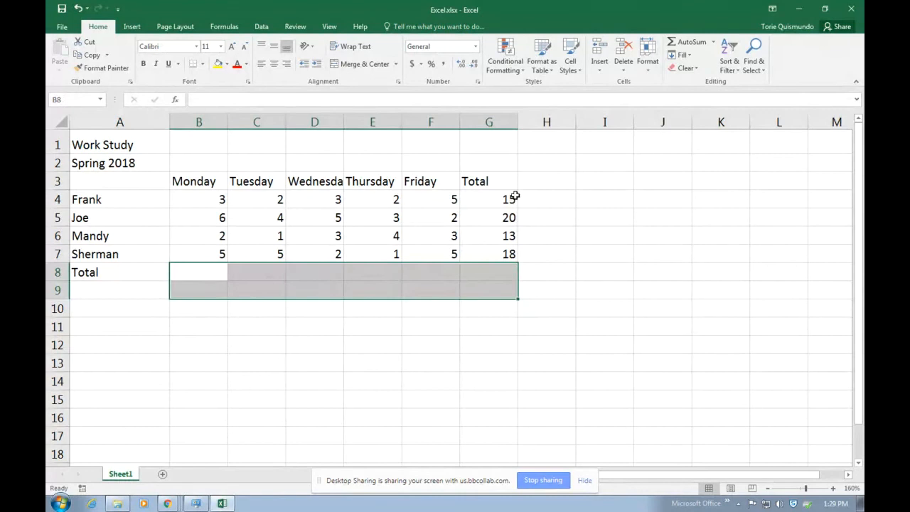
{"action": "left_click_drag", "start_coordinate": [515, 198], "coordinate": [508, 256]}
{"action": "key", "text": "Delete"}
{"action": "left_click", "coordinate": [589, 278]}
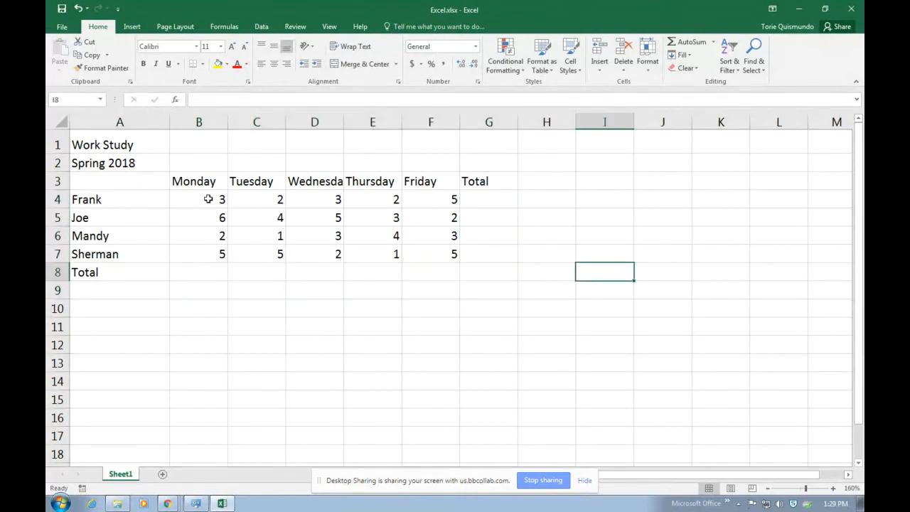
{"action": "left_click_drag", "start_coordinate": [209, 199], "coordinate": [462, 270]}
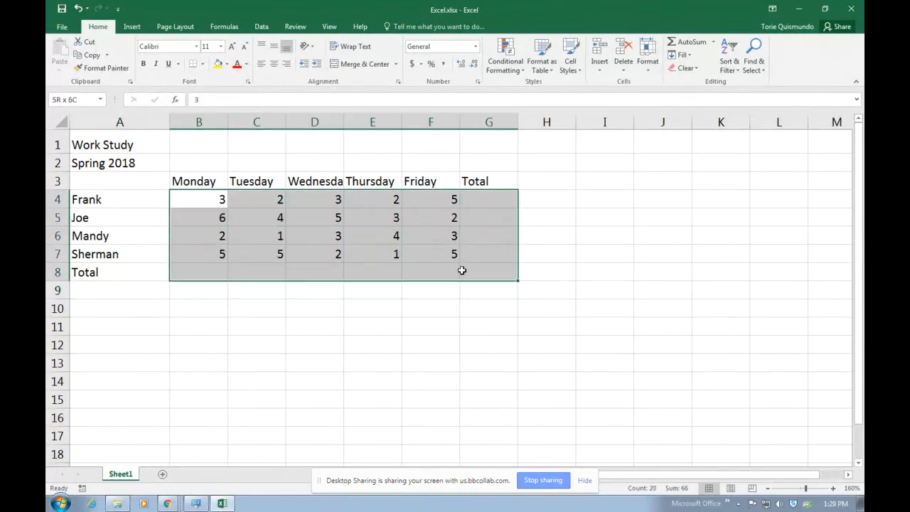
{"action": "left_click", "coordinate": [683, 41]}
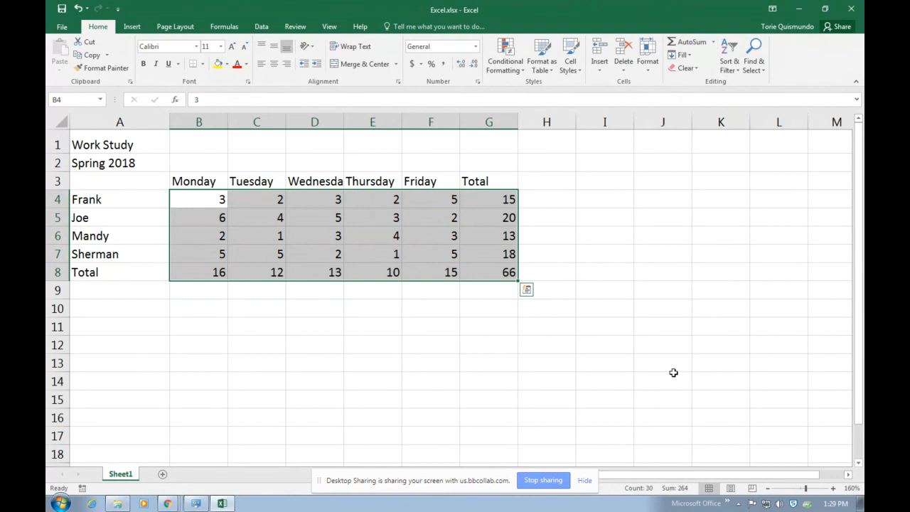
{"action": "left_click", "coordinate": [673, 373]}
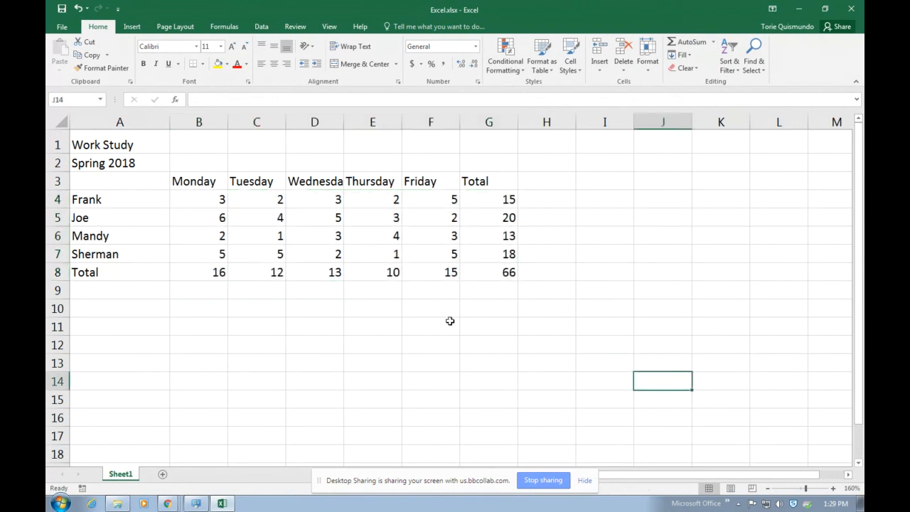
Toggle Show Formulas with Ctrl+` to check B8's =SUM(B4:B7), then return to values
{"action": "key", "text": "ctrl+grave"}
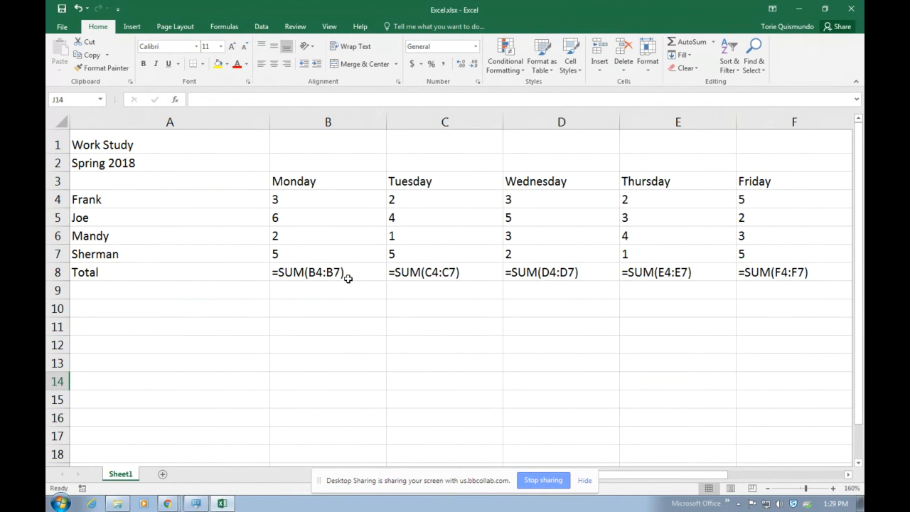
{"action": "left_click", "coordinate": [322, 275]}
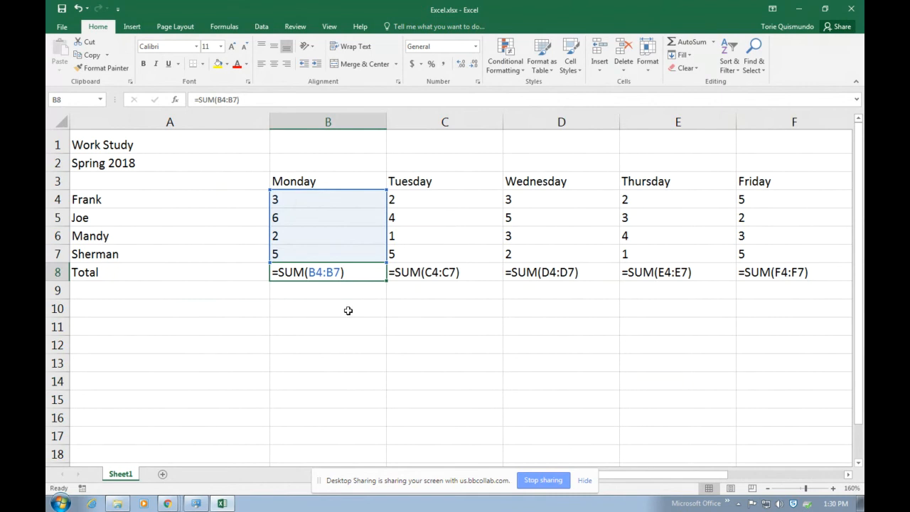
{"action": "key", "text": "ctrl+grave"}
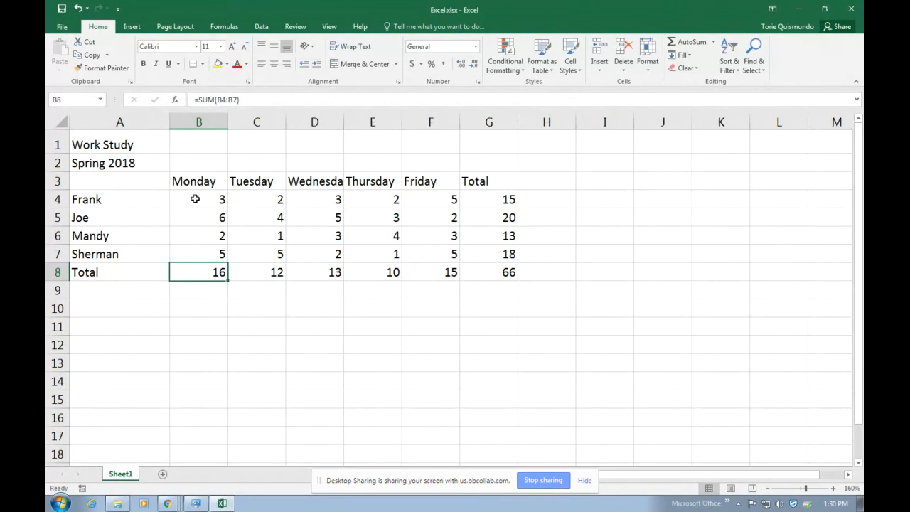
Insert a 3-D Clustered Column chart of A3:G8 and nudge it slightly
{"action": "left_click_drag", "start_coordinate": [102, 184], "coordinate": [515, 279]}
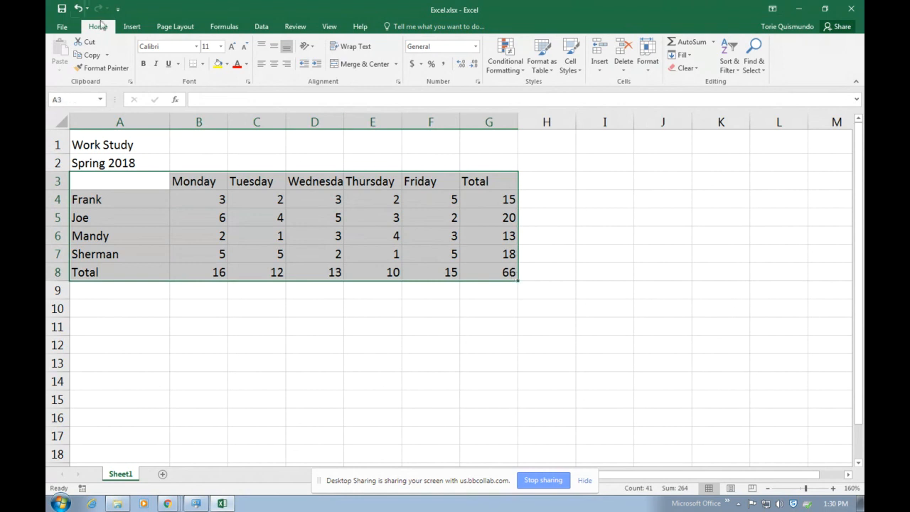
{"action": "left_click", "coordinate": [136, 27]}
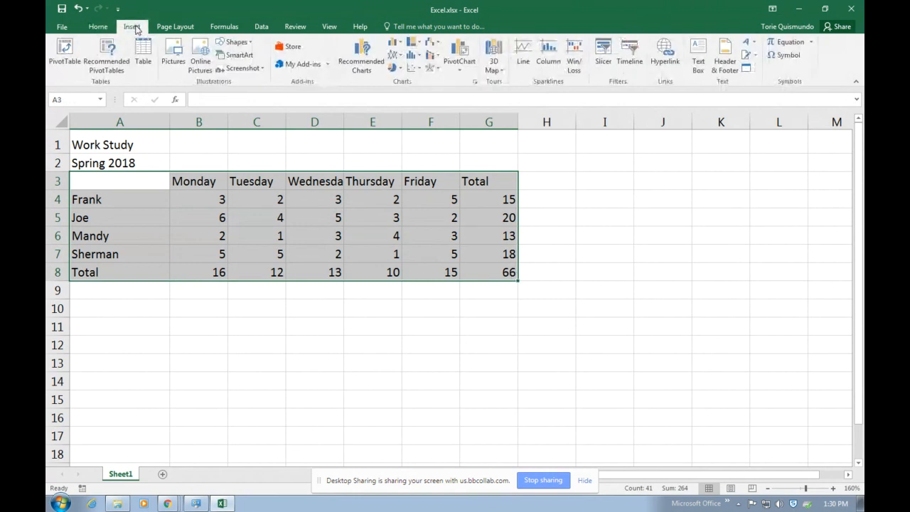
{"action": "left_click", "coordinate": [395, 44]}
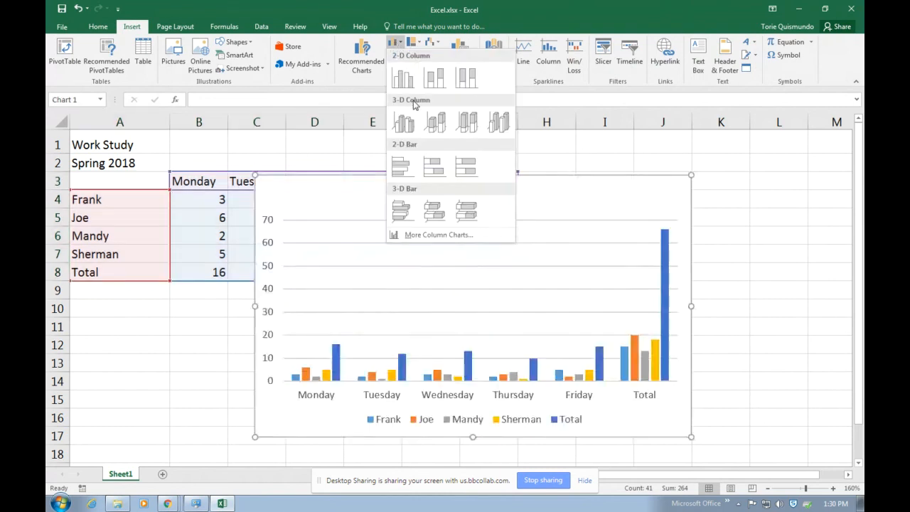
{"action": "left_click", "coordinate": [402, 125]}
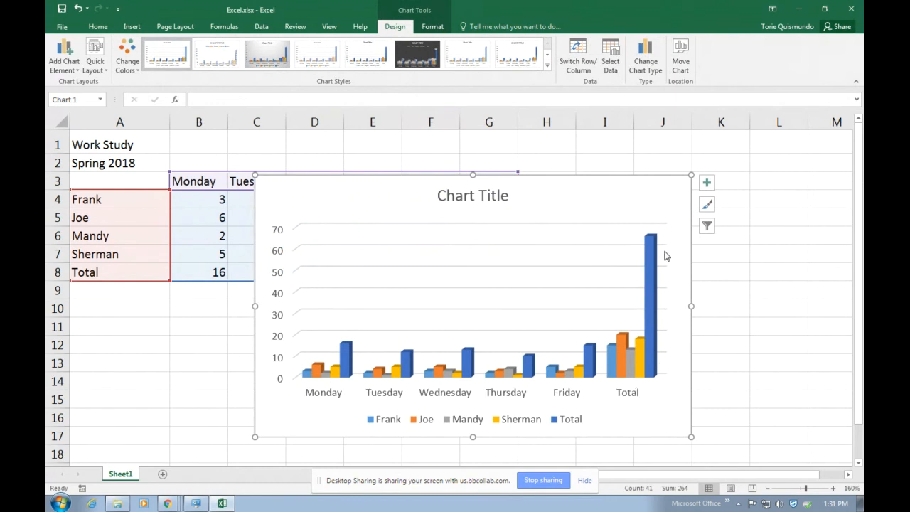
{"action": "mouse_move", "coordinate": [641, 370]}
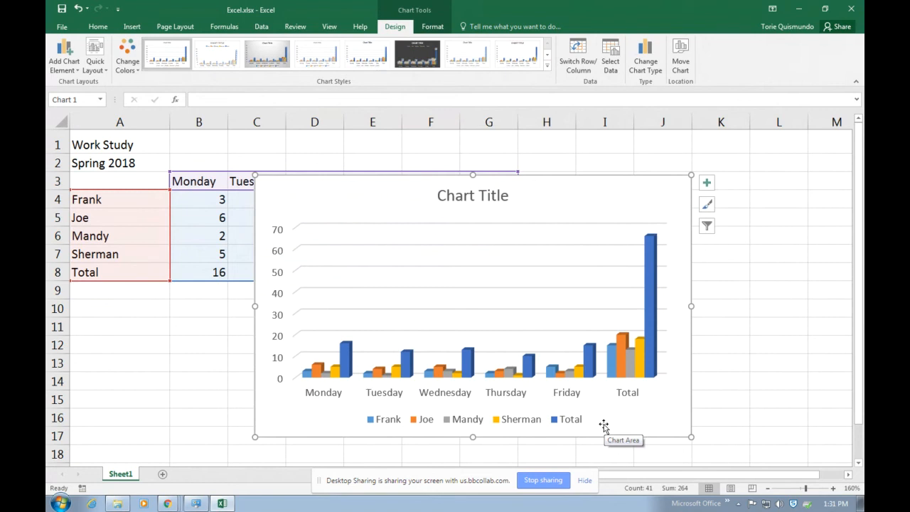
{"action": "left_click_drag", "start_coordinate": [675, 402], "coordinate": [676, 400]}
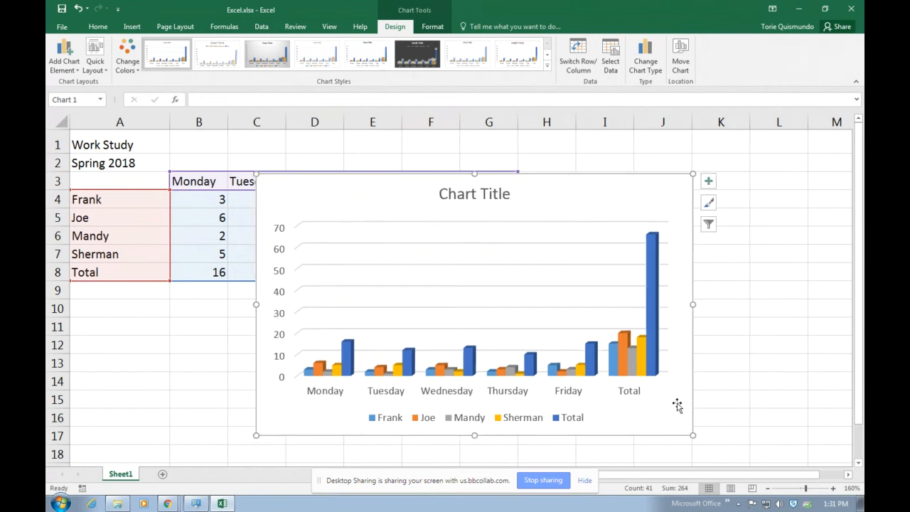
Delete the 3-D chart, then insert a clustered column chart of B4:F7 and delete it too
{"action": "key", "text": "Delete"}
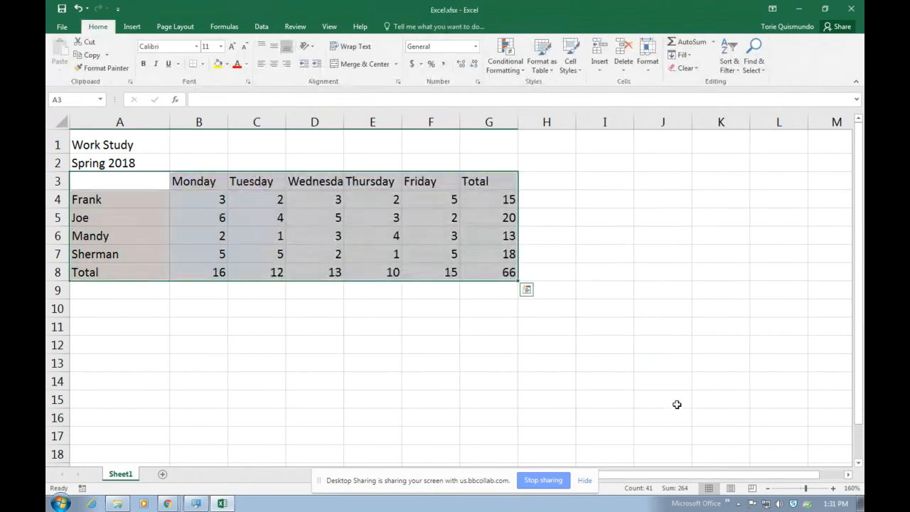
{"action": "left_click", "coordinate": [545, 344]}
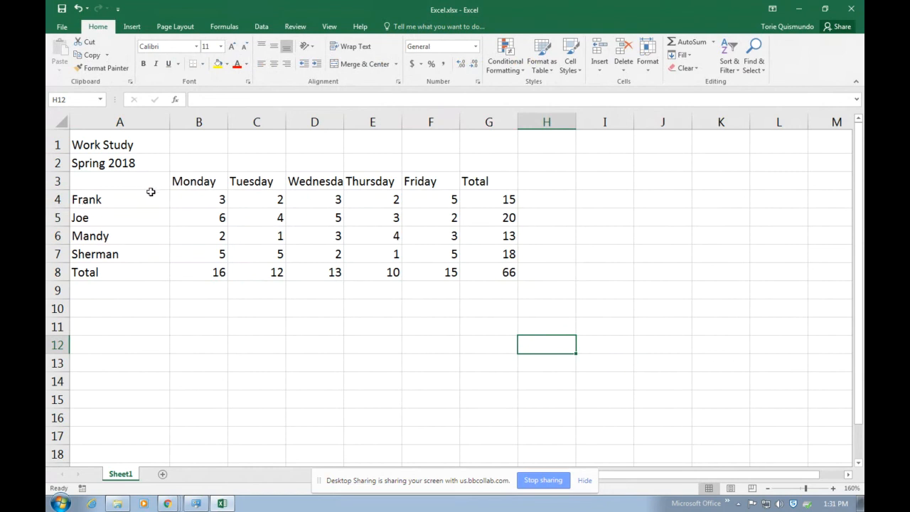
{"action": "left_click_drag", "start_coordinate": [191, 198], "coordinate": [431, 255]}
{"action": "left_click", "coordinate": [132, 26]}
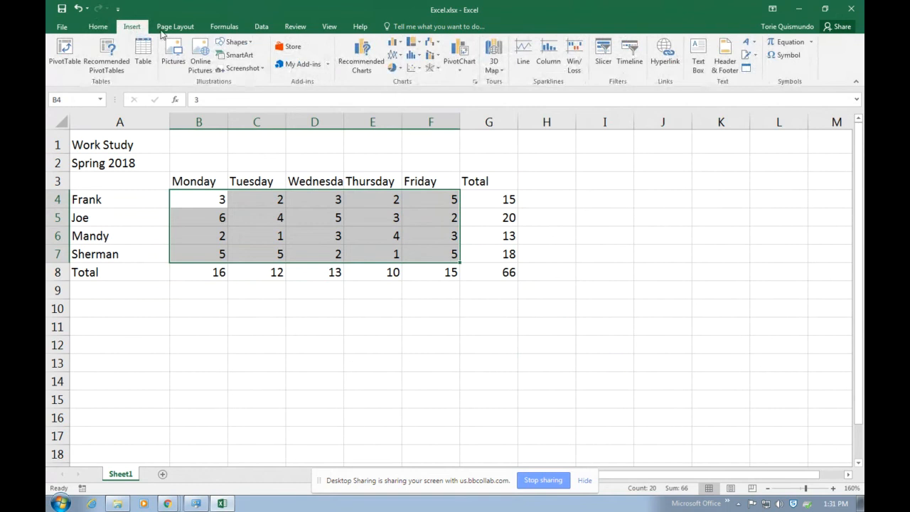
{"action": "left_click", "coordinate": [393, 43]}
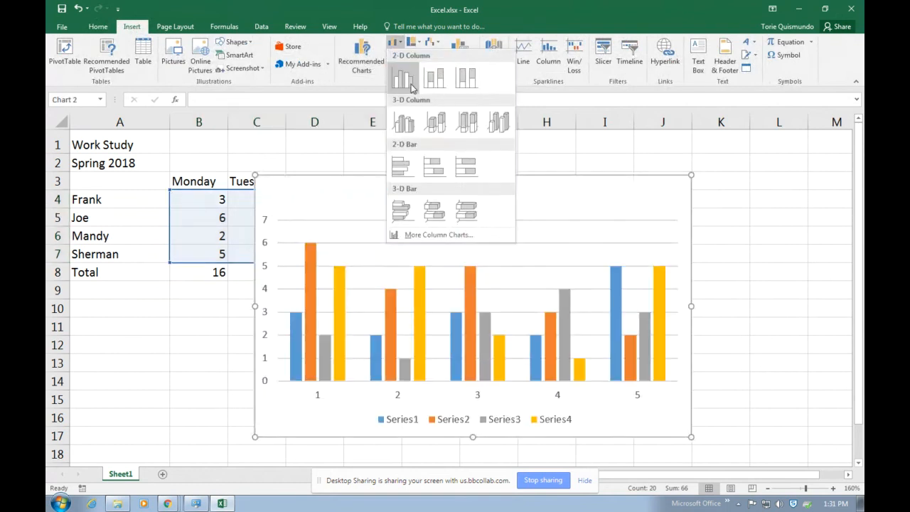
{"action": "left_click", "coordinate": [410, 84]}
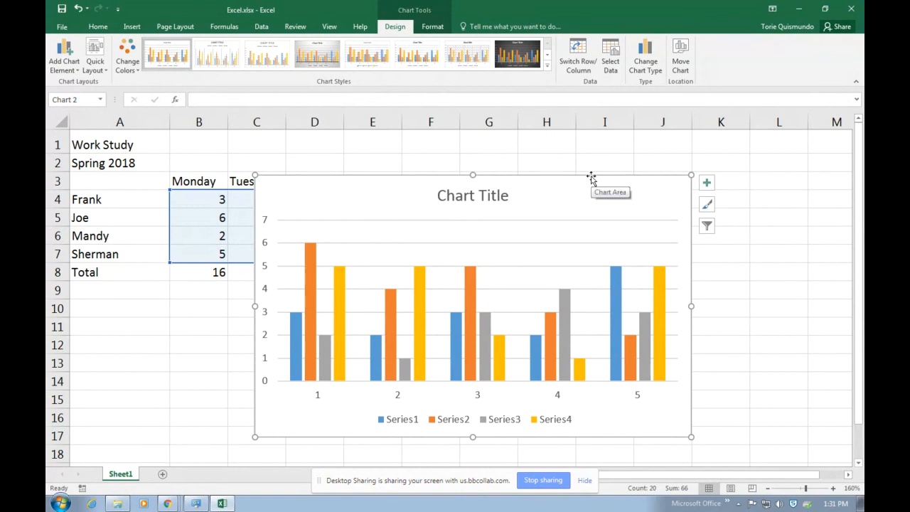
{"action": "key", "text": "Delete"}
Select the names and daily hours A3:F7, excluding totals, and go to Insert
{"action": "left_click", "coordinate": [604, 289]}
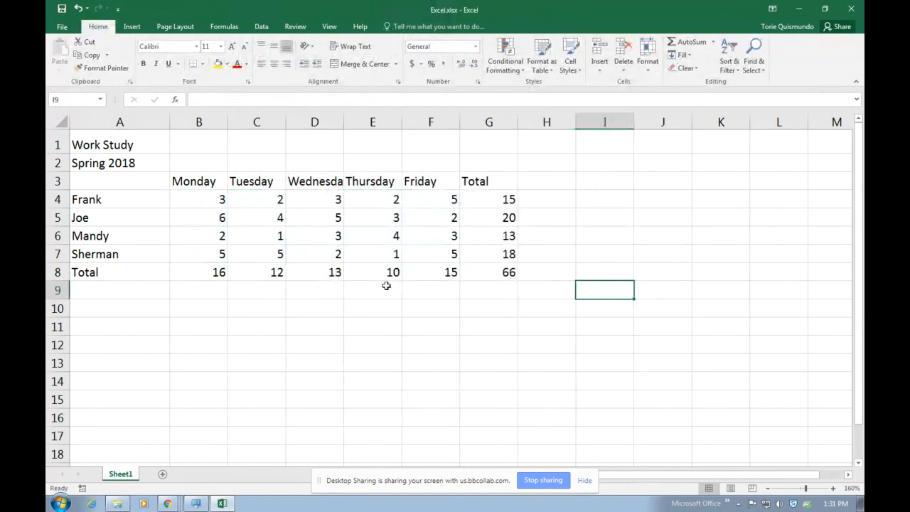
{"action": "left_click", "coordinate": [116, 181]}
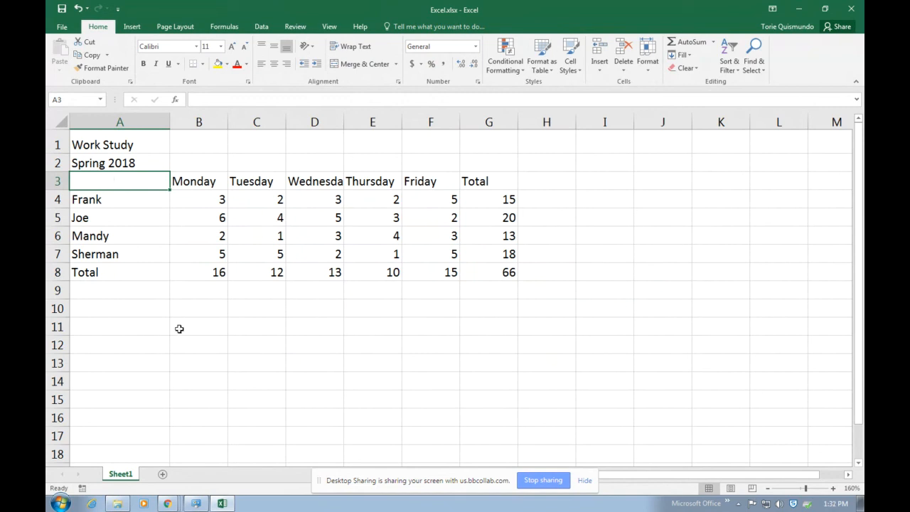
{"action": "left_click_drag", "start_coordinate": [104, 178], "coordinate": [420, 252]}
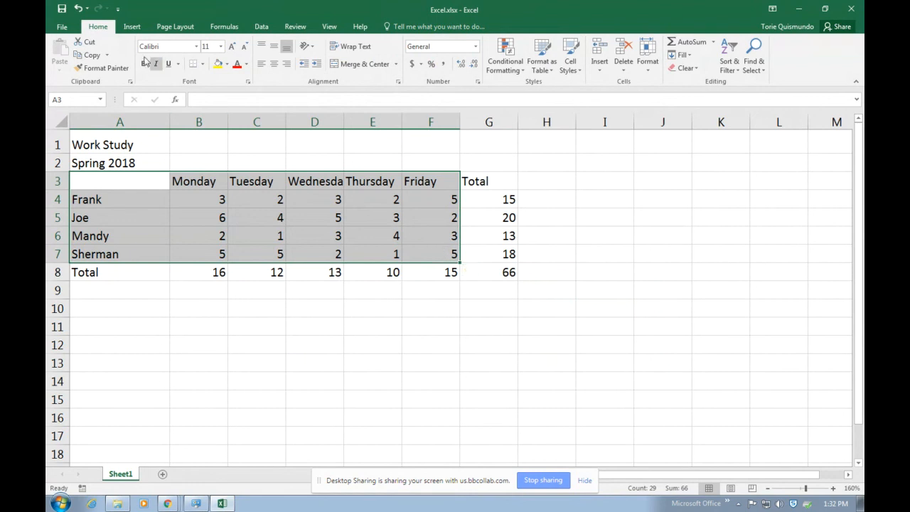
{"action": "left_click", "coordinate": [132, 27]}
Insert a 3-D Clustered Column chart and retitle it 'Title goes here'
{"action": "left_click", "coordinate": [393, 45]}
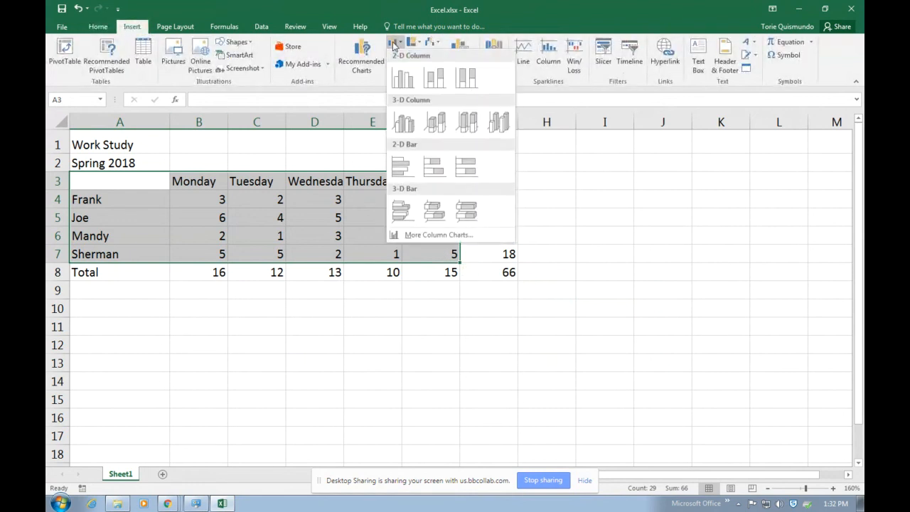
{"action": "left_click", "coordinate": [403, 123]}
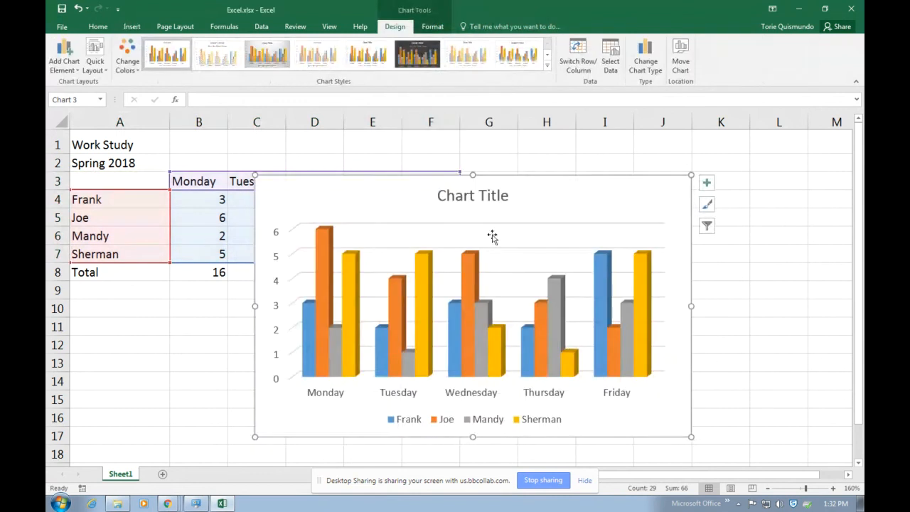
{"action": "left_click", "coordinate": [495, 197]}
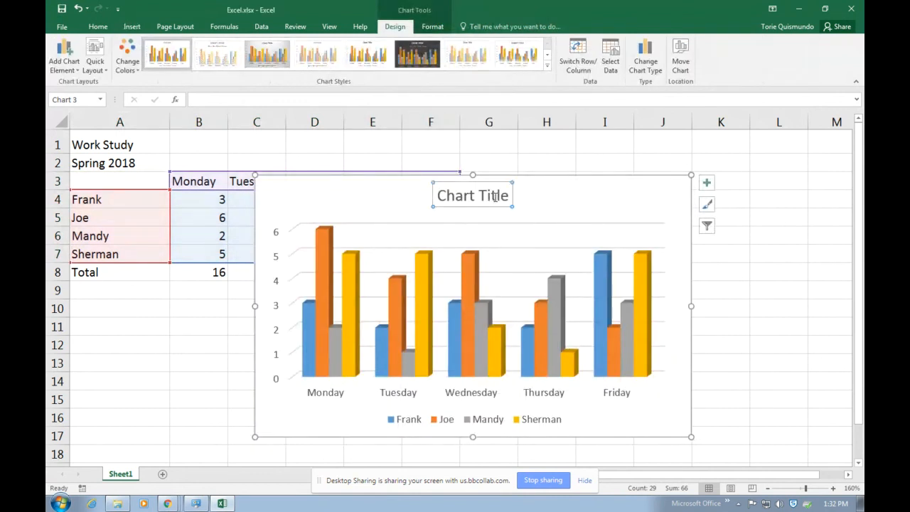
{"action": "triple_click", "coordinate": [505, 196]}
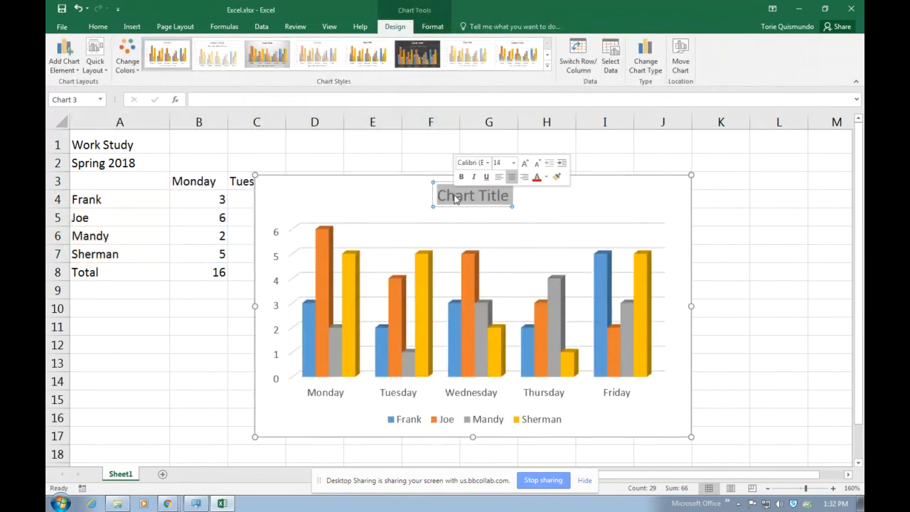
{"action": "type", "text": "Title goes here"}
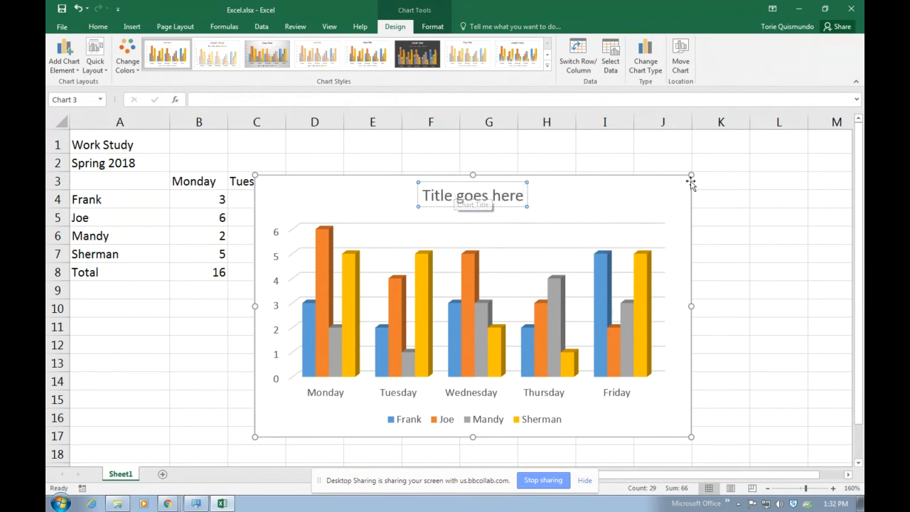
Shrink the chart and place it below the table over A9:F18
{"action": "left_click_drag", "start_coordinate": [690, 175], "coordinate": [552, 254]}
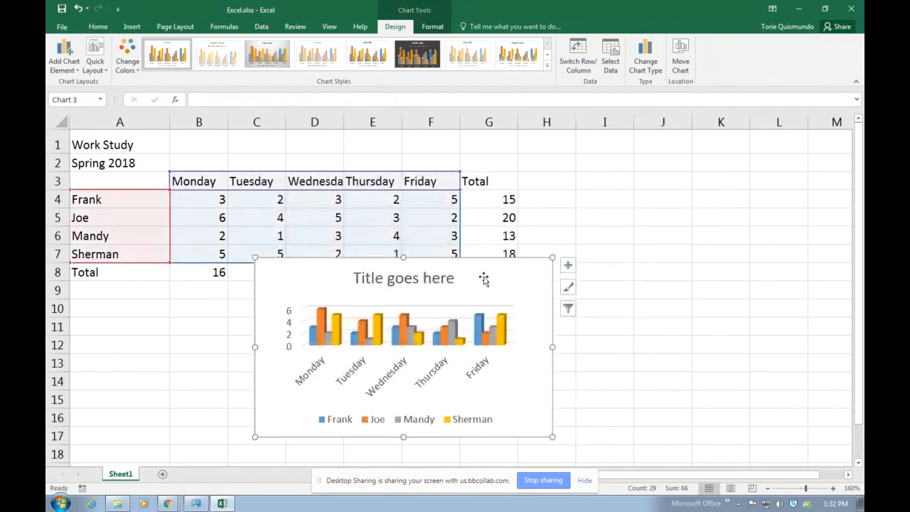
{"action": "left_click_drag", "start_coordinate": [481, 276], "coordinate": [301, 300]}
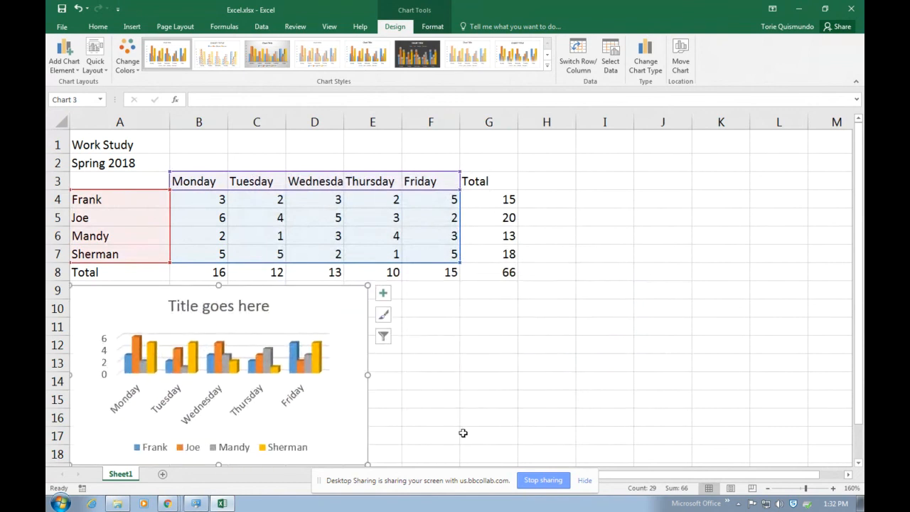
{"action": "left_click", "coordinate": [465, 397]}
{"action": "left_click", "coordinate": [344, 402]}
Select the chart's Joe series, legend, title and Mandy series in turn
{"action": "scroll", "coordinate": [455, 444], "scroll_direction": "down", "scroll_amount": 2}
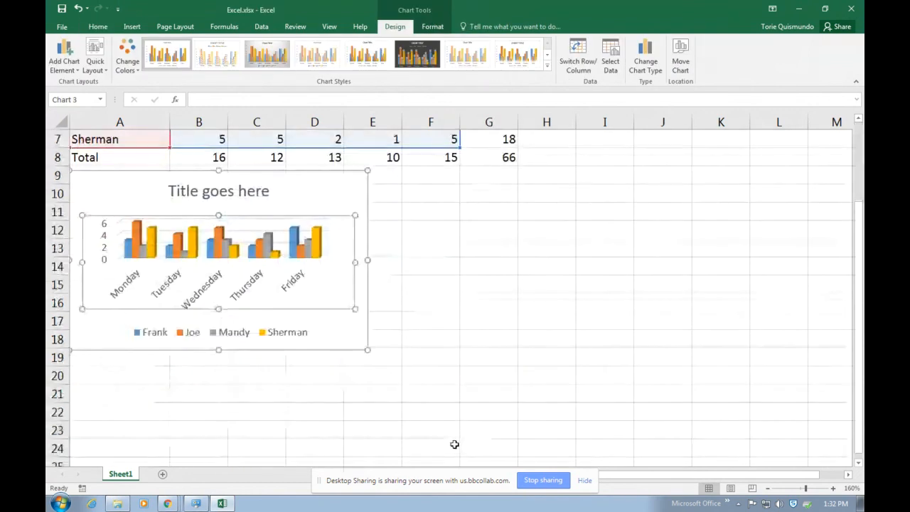
{"action": "scroll", "coordinate": [450, 435], "scroll_direction": "up", "scroll_amount": 2}
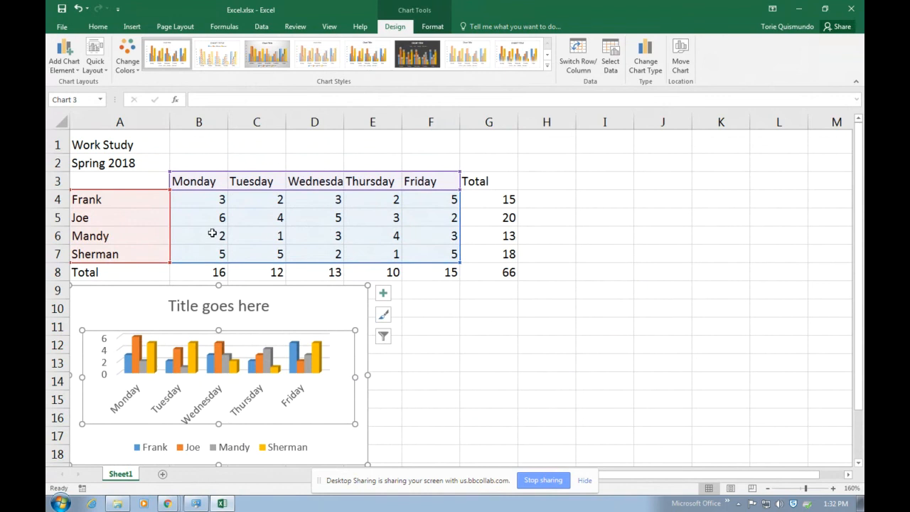
{"action": "left_click", "coordinate": [506, 378]}
{"action": "left_click", "coordinate": [260, 368]}
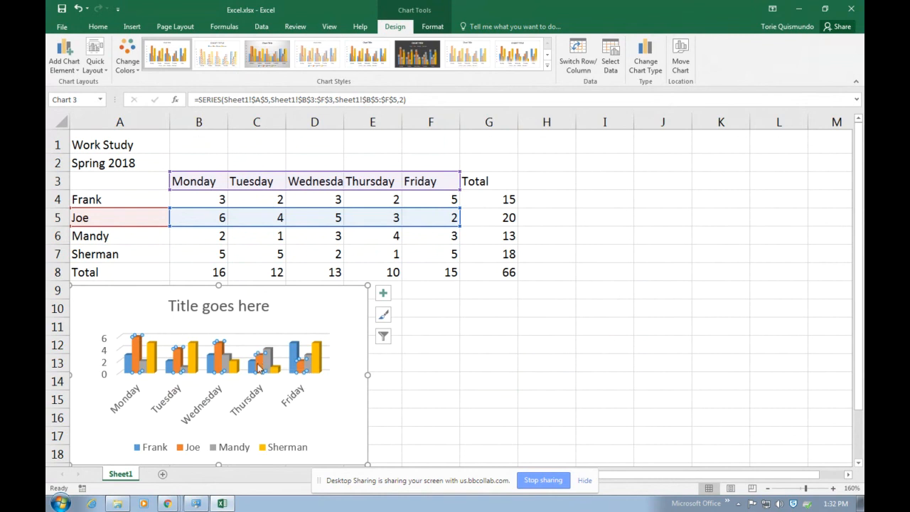
{"action": "mouse_move", "coordinate": [260, 372]}
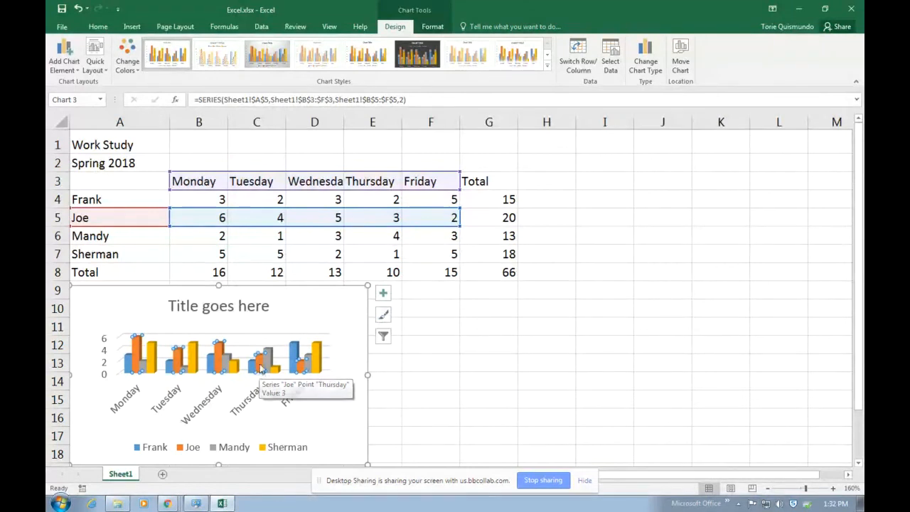
{"action": "key", "text": "Escape"}
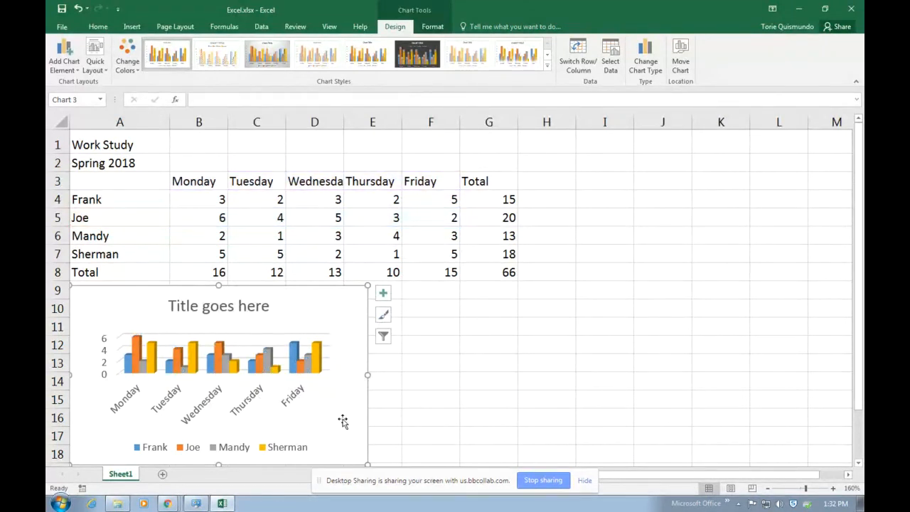
{"action": "left_click", "coordinate": [299, 454]}
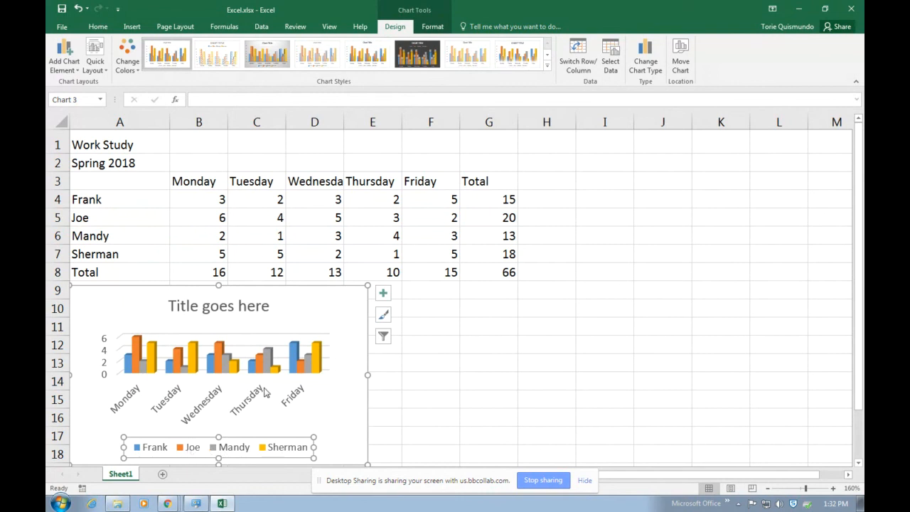
{"action": "left_click", "coordinate": [244, 307]}
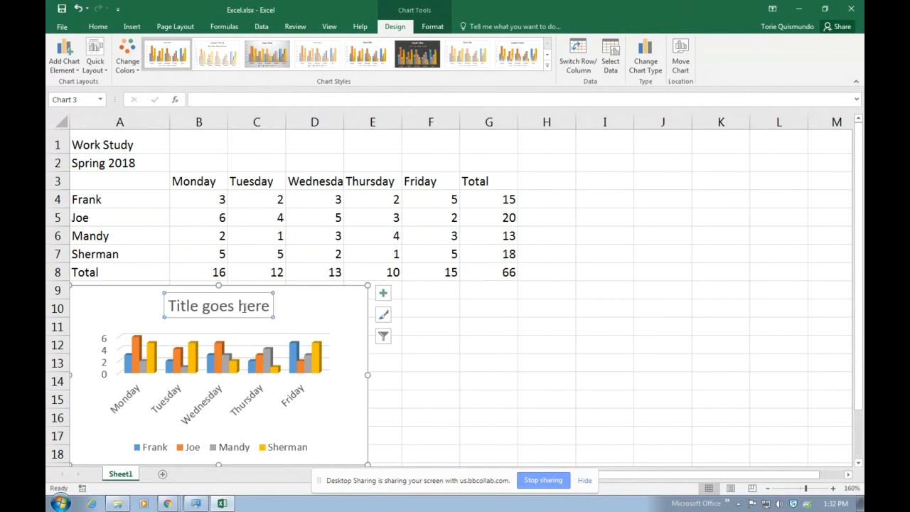
{"action": "left_click", "coordinate": [226, 363]}
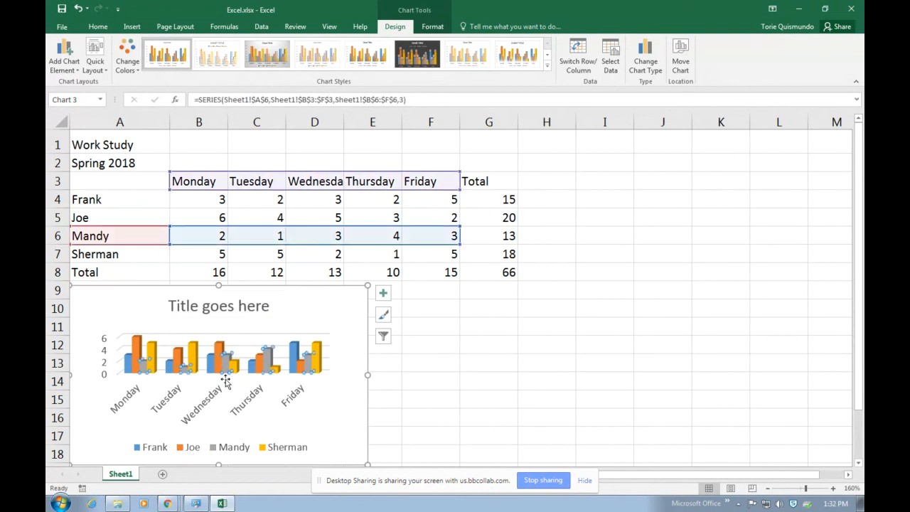
Drag the chart area to sit just below the table, then deselect it
{"action": "left_click", "coordinate": [369, 397]}
{"action": "left_click", "coordinate": [366, 396]}
{"action": "mouse_move", "coordinate": [366, 396]}
{"action": "left_mouse_down"}
{"action": "mouse_move", "coordinate": [548, 381]}
{"action": "mouse_move", "coordinate": [603, 266]}
{"action": "mouse_move", "coordinate": [345, 263]}
{"action": "mouse_move", "coordinate": [397, 405]}
{"action": "mouse_move", "coordinate": [367, 392]}
{"action": "mouse_move", "coordinate": [367, 381]}
{"action": "mouse_move", "coordinate": [365, 392]}
{"action": "left_mouse_up"}
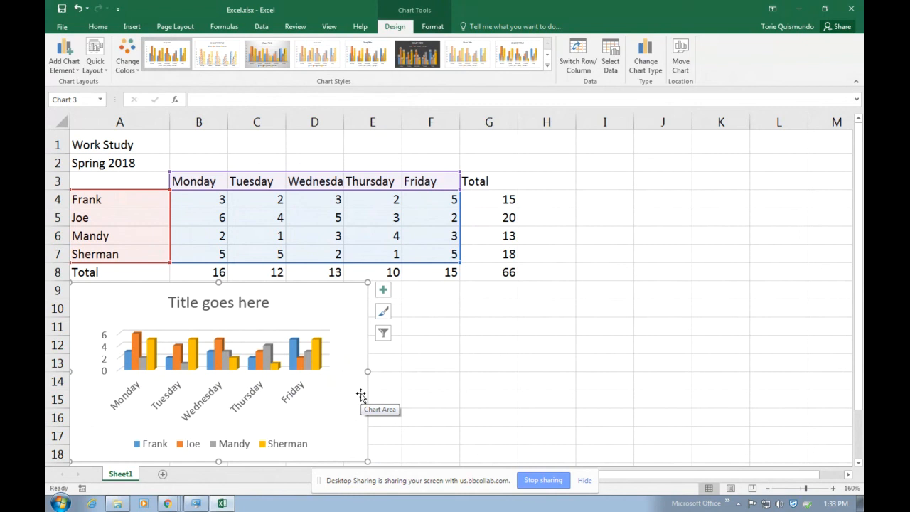
{"action": "left_click", "coordinate": [681, 324]}
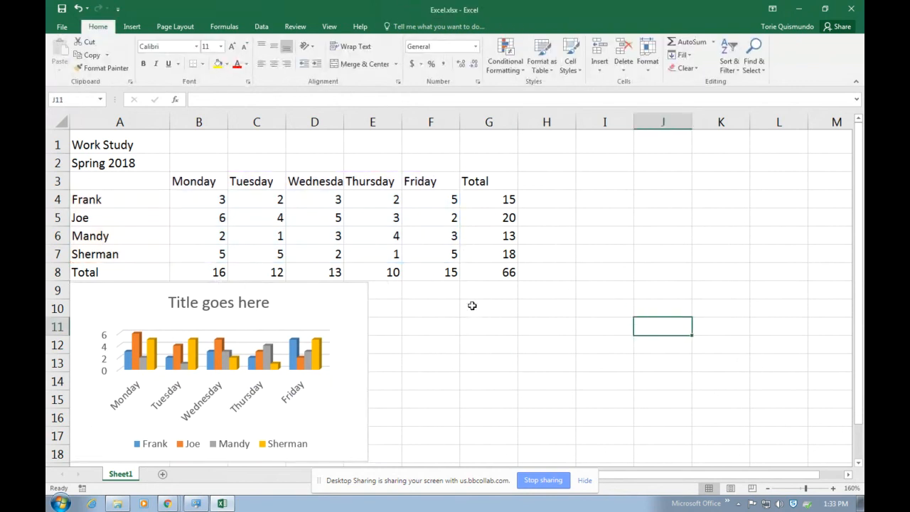
Change Joe's Tuesday hours in C5 to 3
{"action": "left_click", "coordinate": [181, 192]}
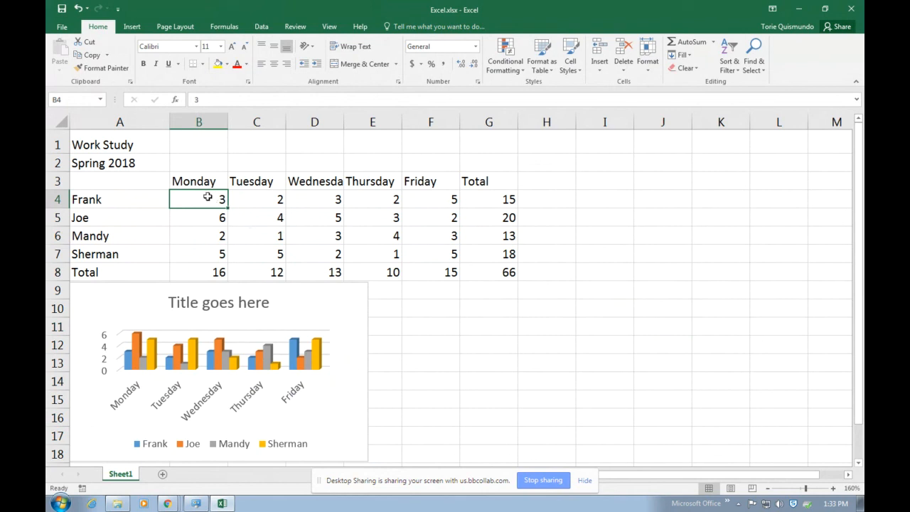
{"action": "left_click", "coordinate": [253, 230]}
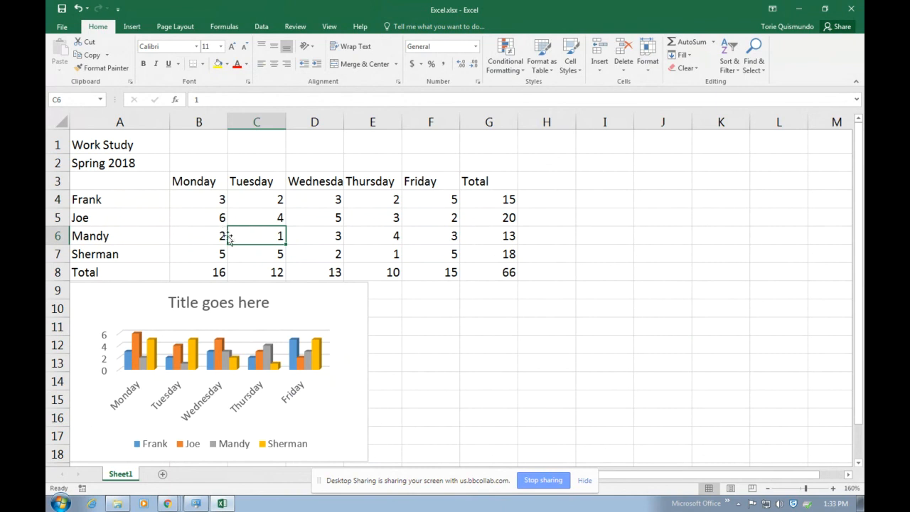
{"action": "left_click", "coordinate": [216, 204]}
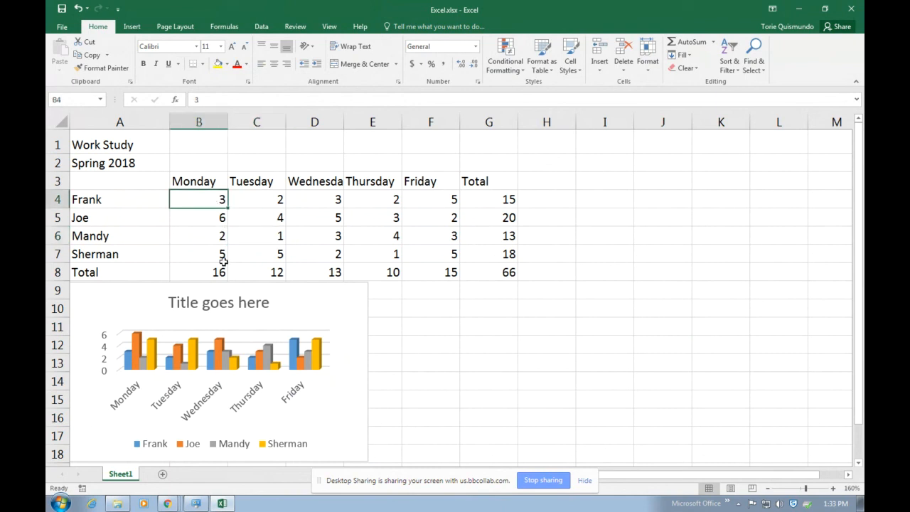
{"action": "left_click", "coordinate": [252, 215]}
{"action": "type", "text": "3"}
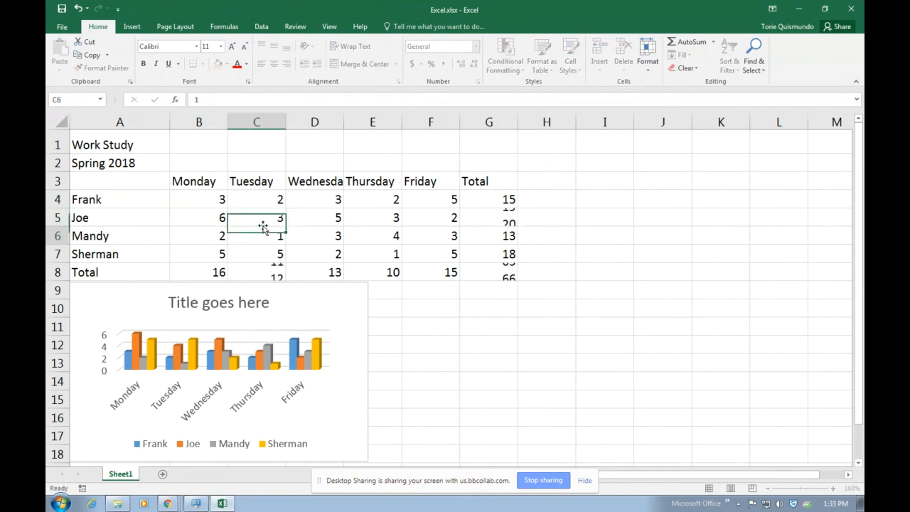
{"action": "key", "text": "Return"}
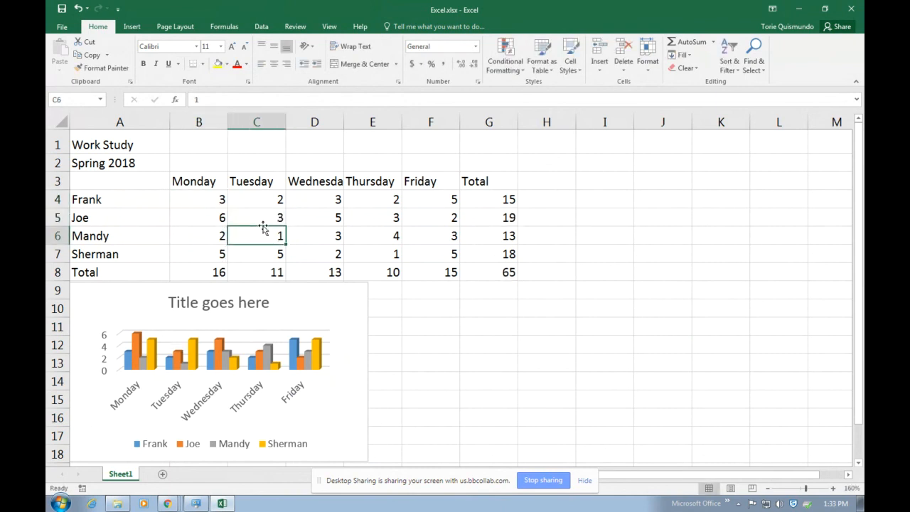
Edit Frank's Monday hours in B4 to 13
{"action": "double_click", "coordinate": [220, 200]}
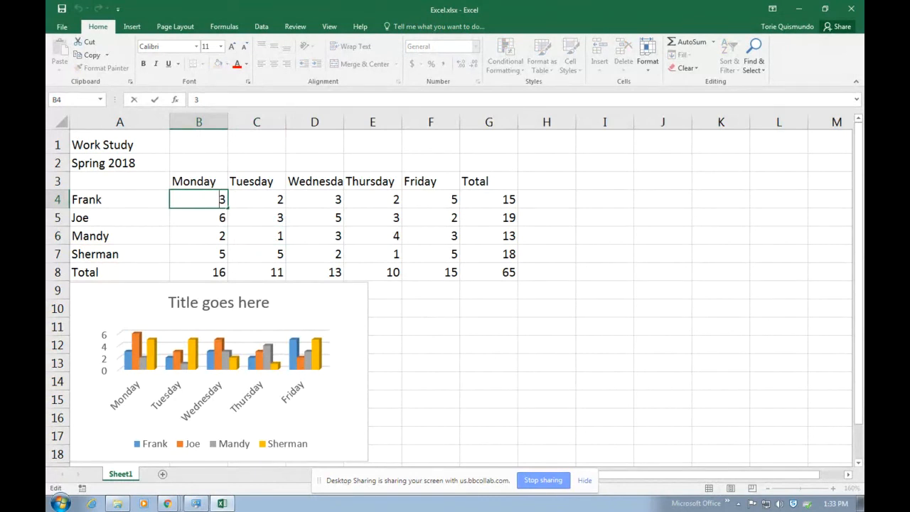
{"action": "type", "text": "1"}
{"action": "key", "text": "Return"}
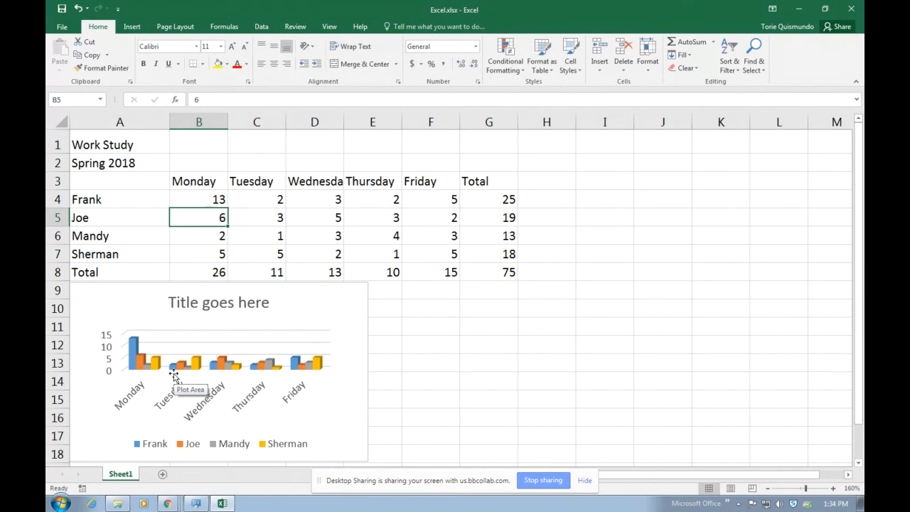
Set Joe's Monday hours in B5 to 32, correcting a mistyped 66
{"action": "type", "text": "66"}
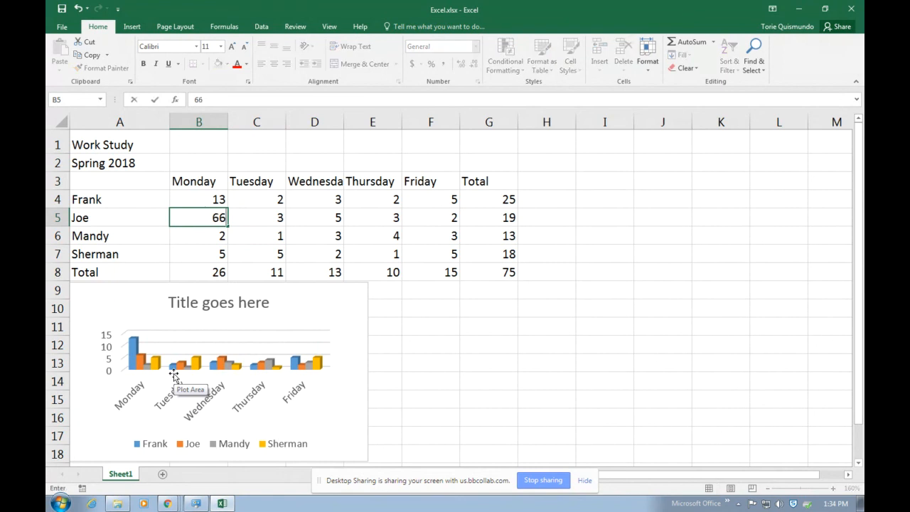
{"action": "key", "text": "Return"}
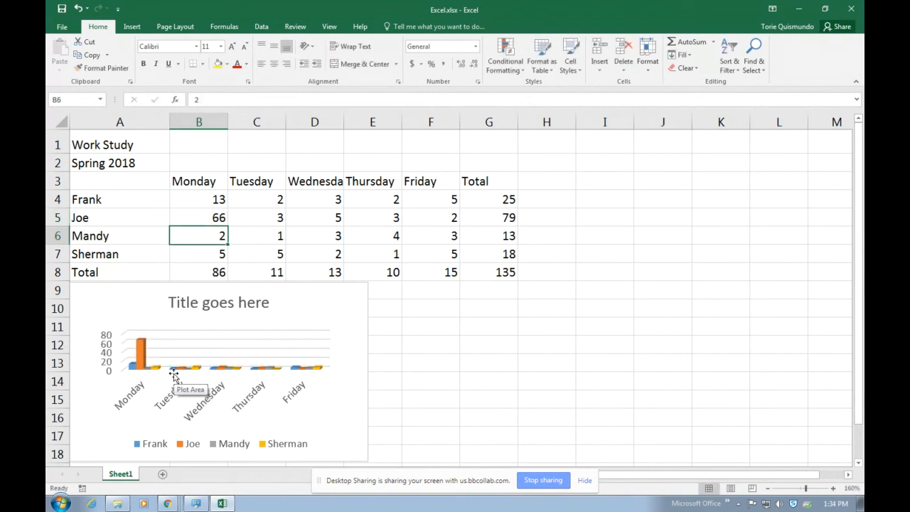
{"action": "key", "text": "Up"}
{"action": "type", "text": "32"}
{"action": "key", "text": "Return"}
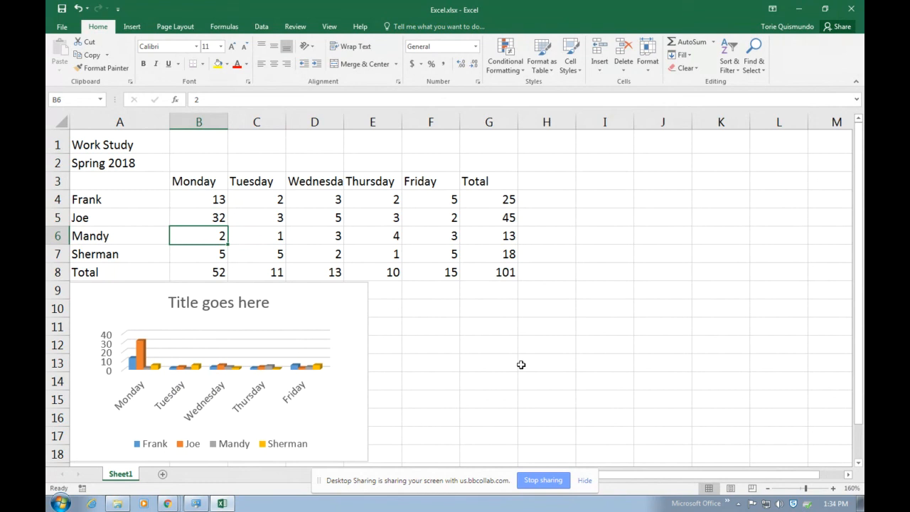
Rename the Sheet1 tab to 'Work Study' and add a new blank worksheet beside it
{"action": "double_click", "coordinate": [121, 474]}
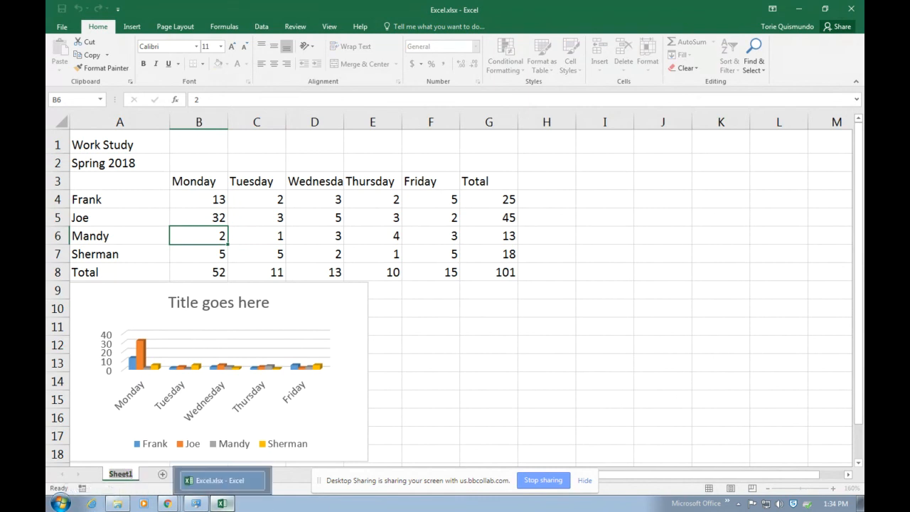
{"action": "type", "text": "Work Study"}
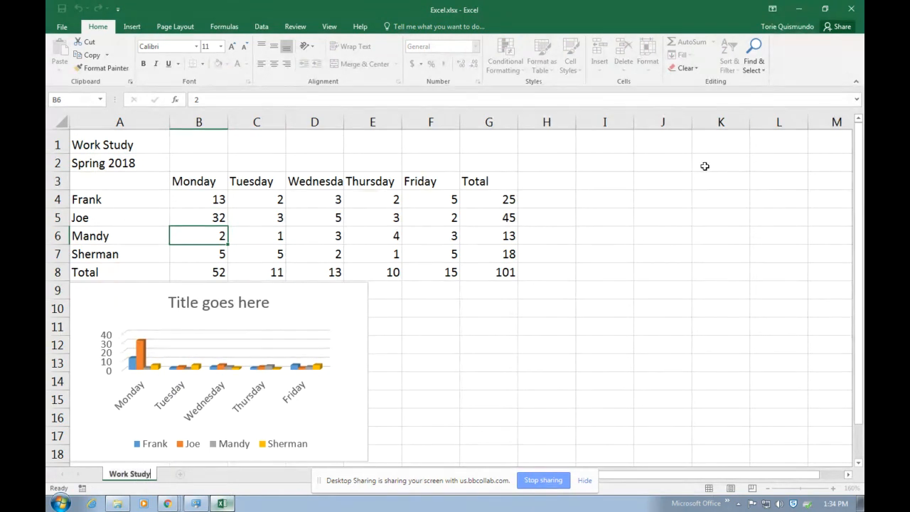
{"action": "left_click", "coordinate": [561, 286]}
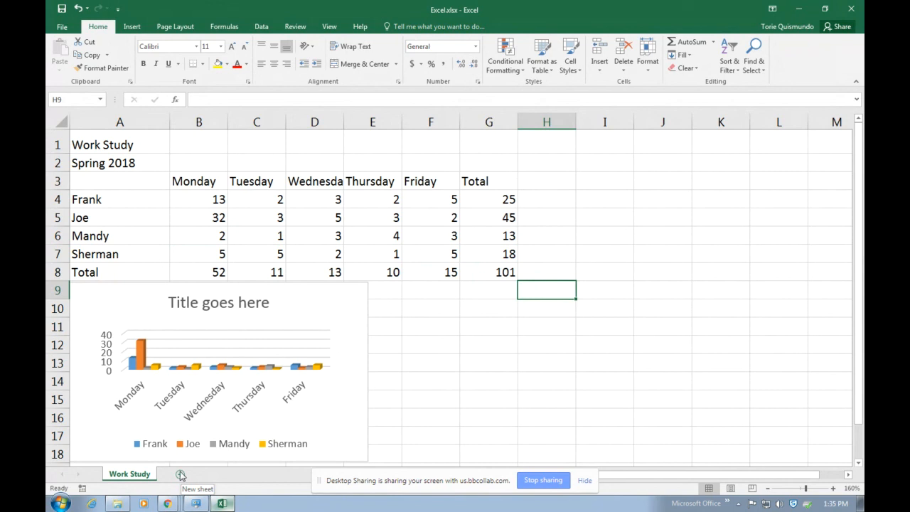
{"action": "left_click", "coordinate": [181, 475]}
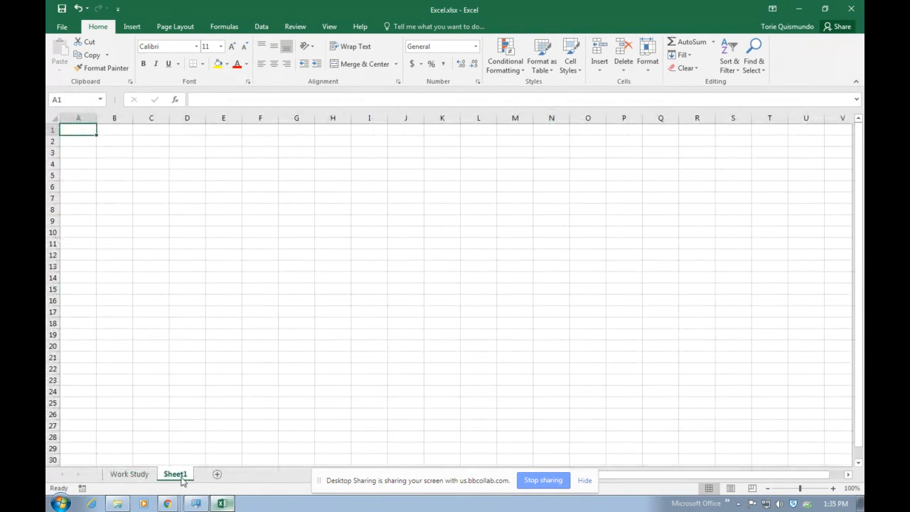
Name the new sheet tab 'Books', correcting the lowercase first attempt
{"action": "double_click", "coordinate": [181, 474]}
{"action": "type", "text": "book"}
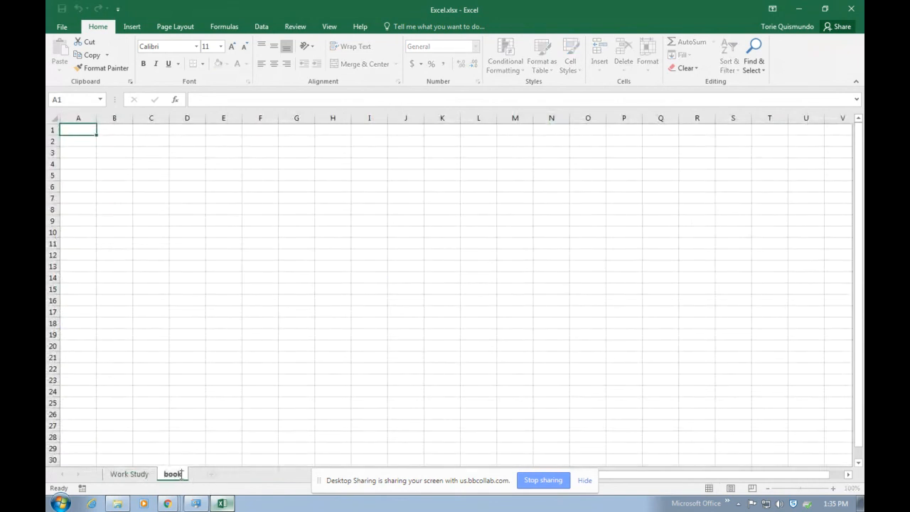
{"action": "type", "text": "s"}
{"action": "key", "text": "BackSpace"}
{"action": "key", "text": "BackSpace"}
{"action": "key", "text": "BackSpace"}
{"action": "key", "text": "BackSpace"}
{"action": "key", "text": "BackSpace"}
{"action": "type", "text": "Books"}
{"action": "left_click", "coordinate": [209, 243]}
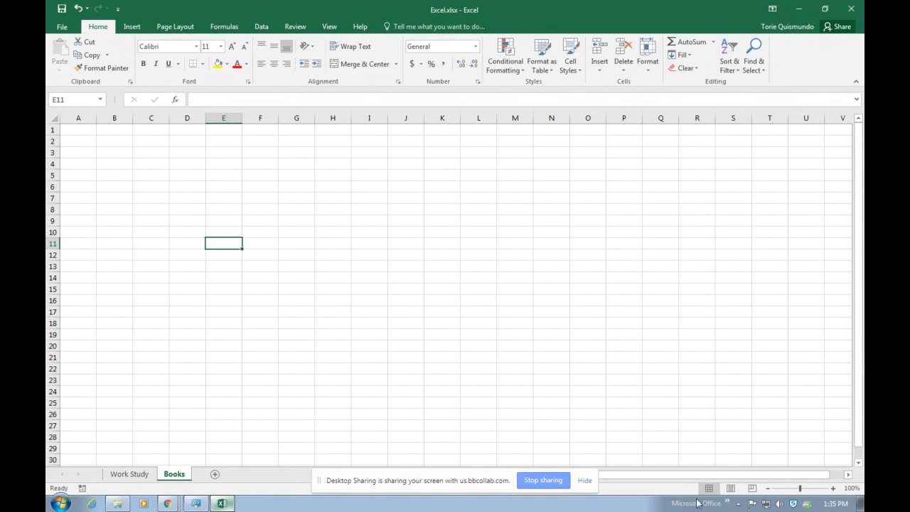
Enter the School Books and Spring 2018 title lines, then the Class and Price headings
{"action": "left_click", "coordinate": [832, 488]}
{"action": "left_click", "coordinate": [832, 488]}
{"action": "left_click", "coordinate": [832, 488]}
{"action": "left_click", "coordinate": [832, 488]}
{"action": "left_click", "coordinate": [832, 488]}
{"action": "left_click", "coordinate": [832, 488]}
{"action": "left_click", "coordinate": [832, 488]}
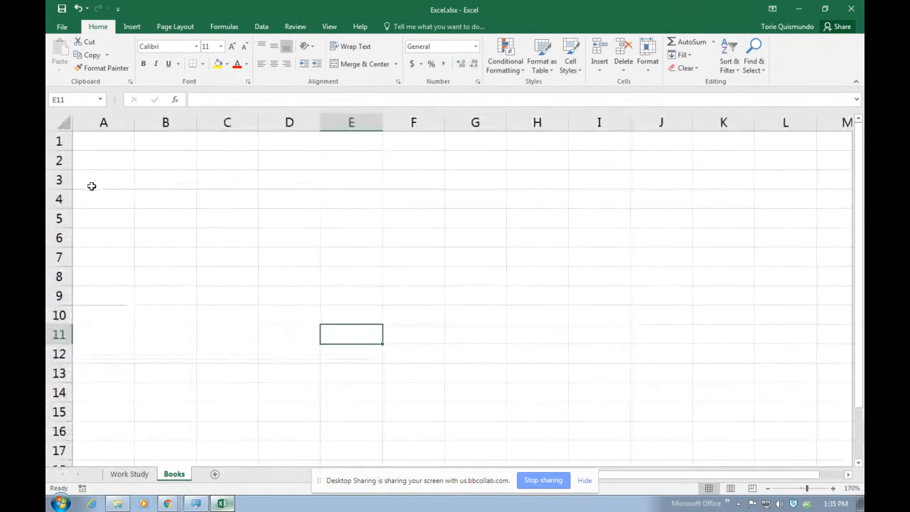
{"action": "left_click", "coordinate": [95, 144]}
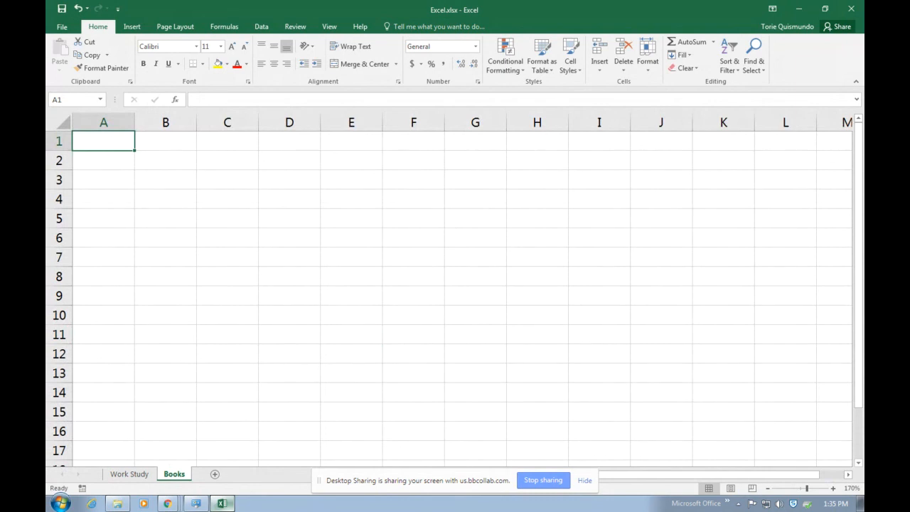
{"action": "type", "text": "School Boo"}
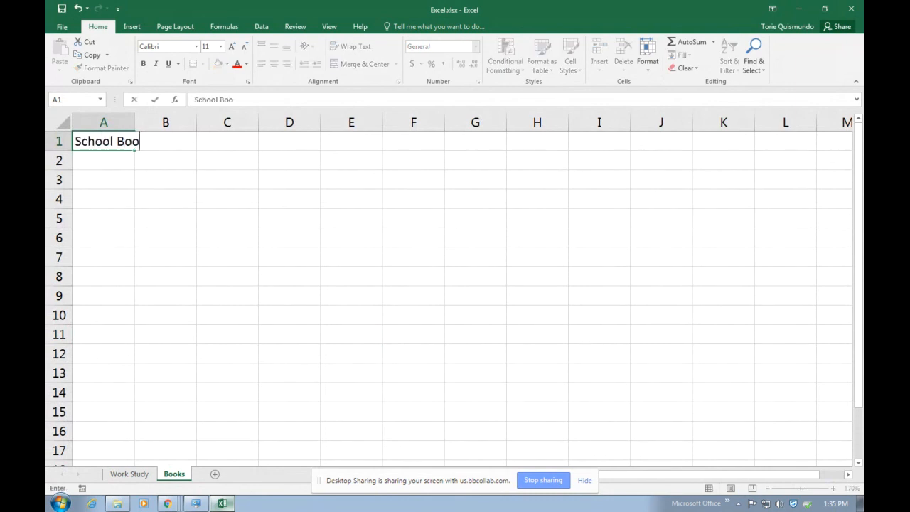
{"action": "type", "text": "ks"}
{"action": "key", "text": "Return"}
{"action": "type", "text": "Sprin"}
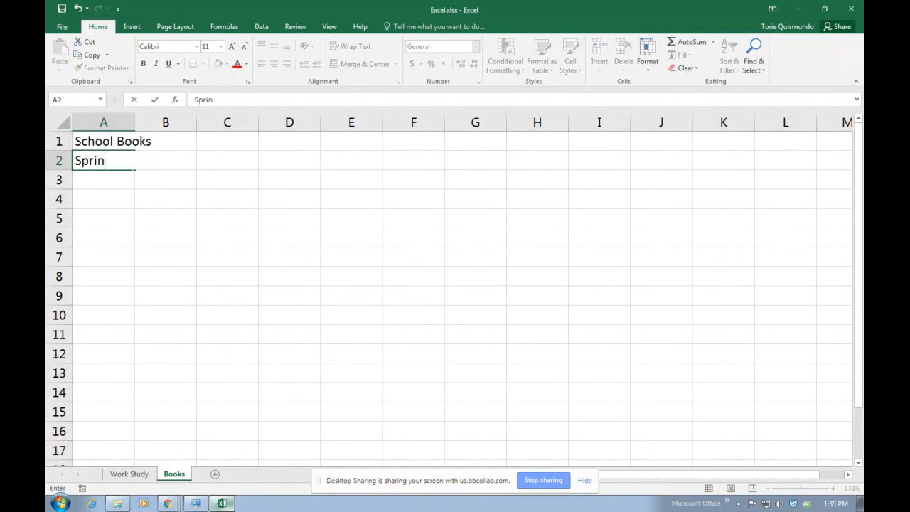
{"action": "type", "text": "g 2018"}
{"action": "key", "text": "Return"}
{"action": "type", "text": "Class"}
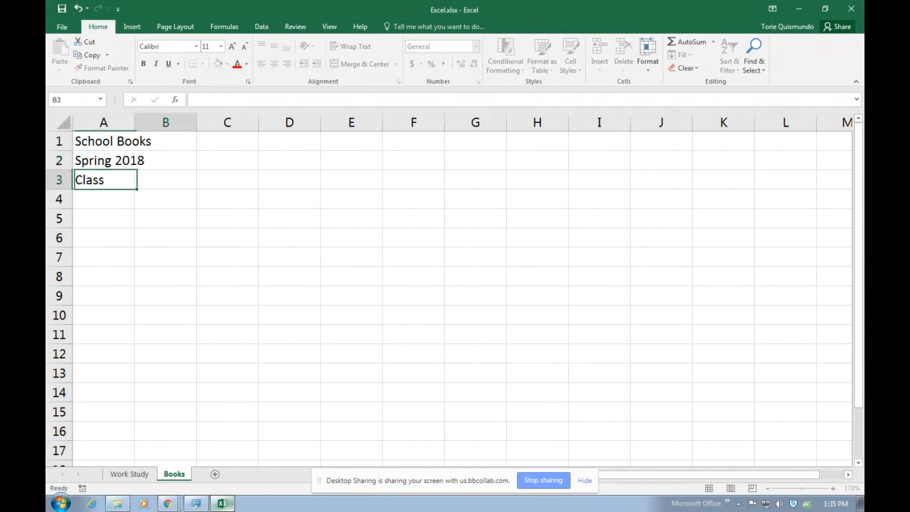
{"action": "key", "text": "Tab"}
{"action": "type", "text": "Price"}
{"action": "key", "text": "Return"}
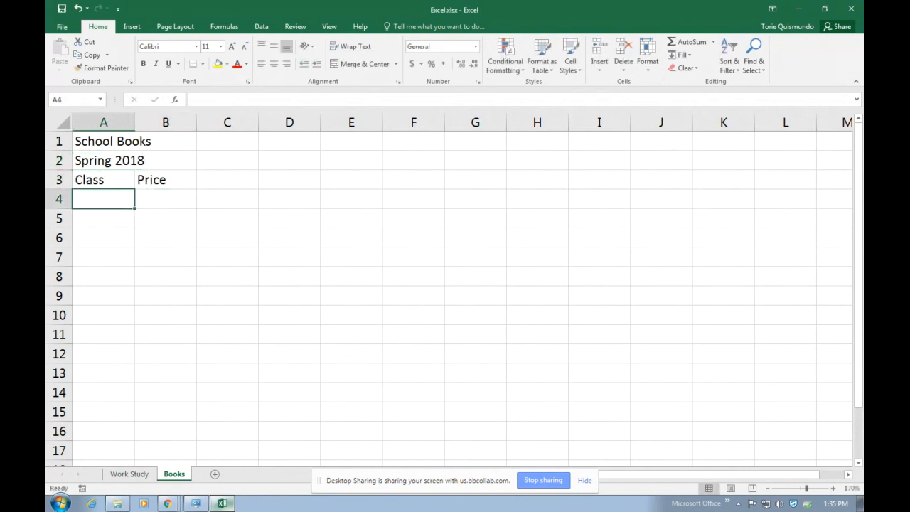
List English, Sociology, Computer and Chemistry under the Class heading
{"action": "type", "text": "En"}
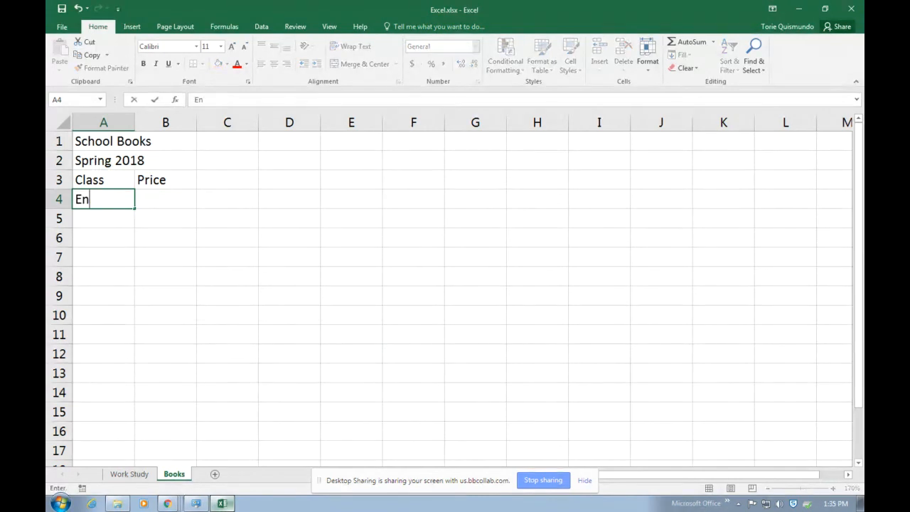
{"action": "type", "text": "glish"}
{"action": "key", "text": "Return"}
{"action": "type", "text": "S"}
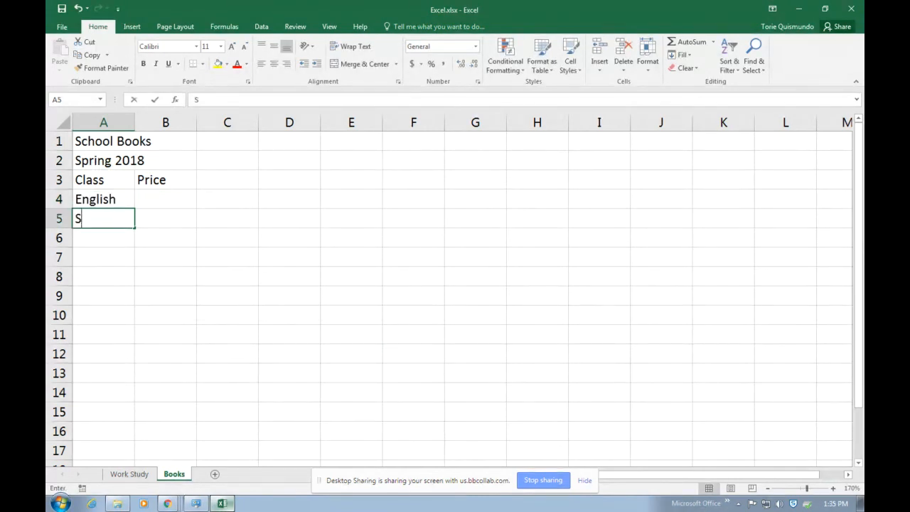
{"action": "type", "text": "ociology"}
{"action": "key", "text": "Return"}
{"action": "type", "text": "Computer"}
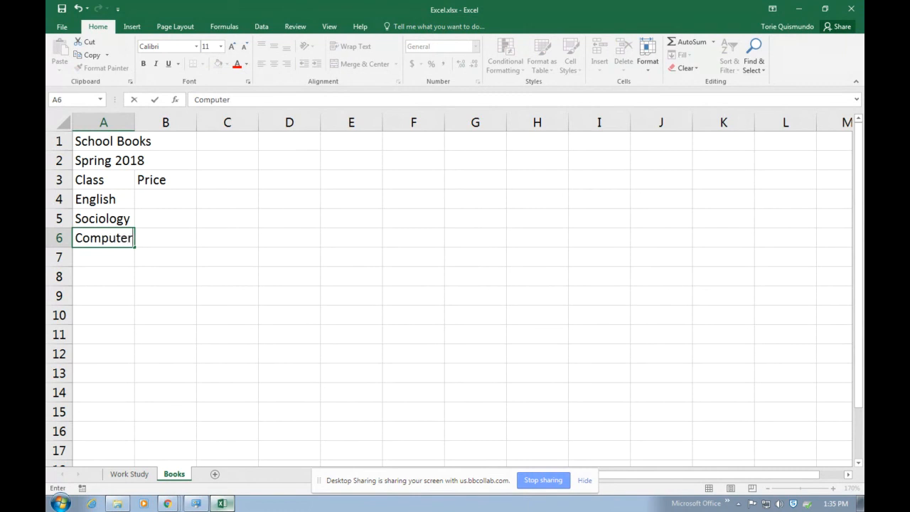
{"action": "key", "text": "Return"}
{"action": "type", "text": "Chemnistry"}
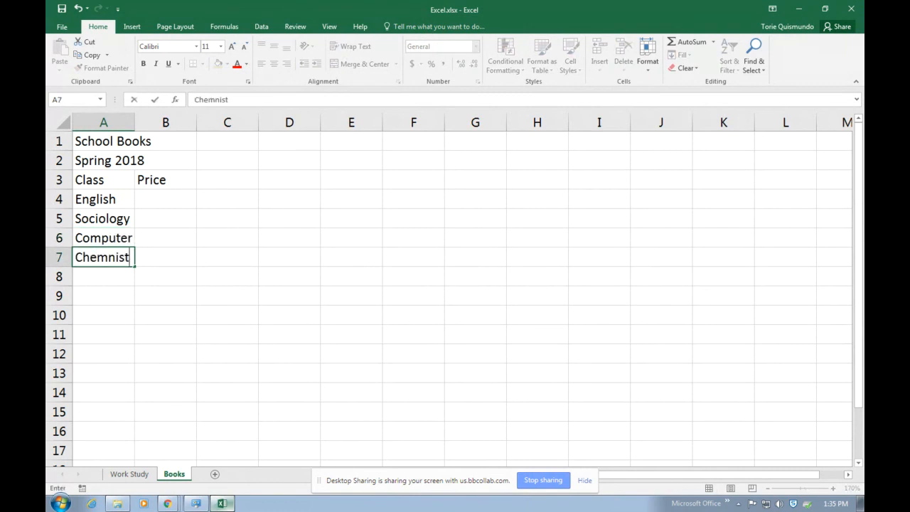
{"action": "key", "text": "BackSpace"}
{"action": "key", "text": "BackSpace"}
{"action": "key", "text": "BackSpace"}
{"action": "key", "text": "BackSpace"}
{"action": "key", "text": "BackSpace"}
{"action": "key", "text": "BackSpace"}
{"action": "type", "text": "istry\\"}
{"action": "key", "text": "Return"}
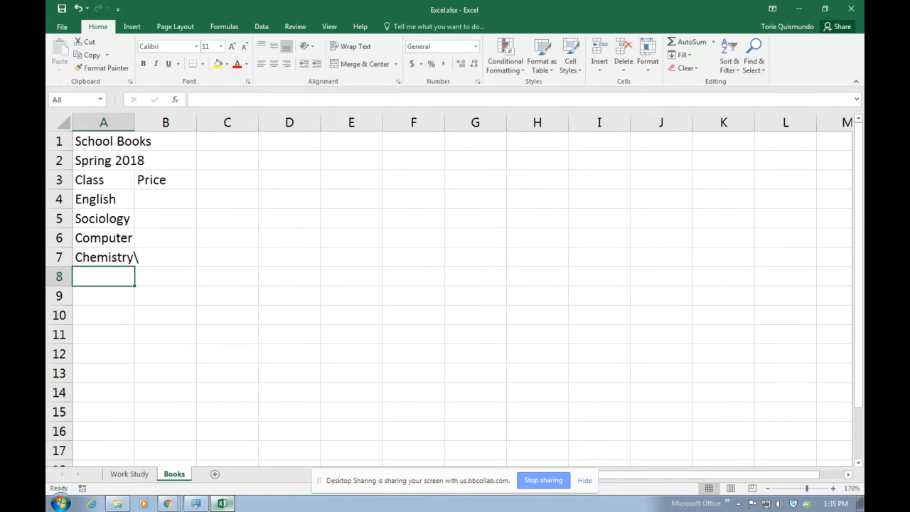
Remove the stray backslash from Chemistry in A7
{"action": "left_click", "coordinate": [91, 256]}
{"action": "left_click", "coordinate": [240, 99]}
{"action": "key", "text": "BackSpace"}
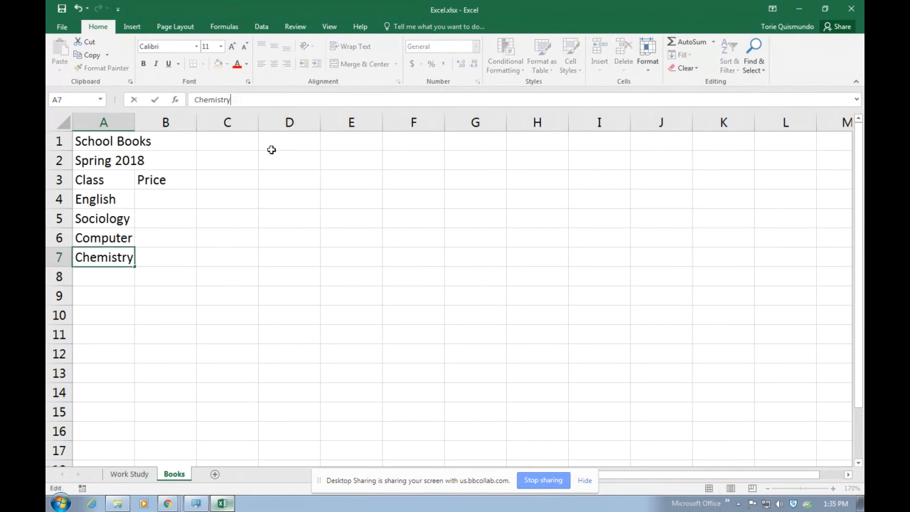
{"action": "key", "text": "Return"}
{"action": "left_click", "coordinate": [165, 201]}
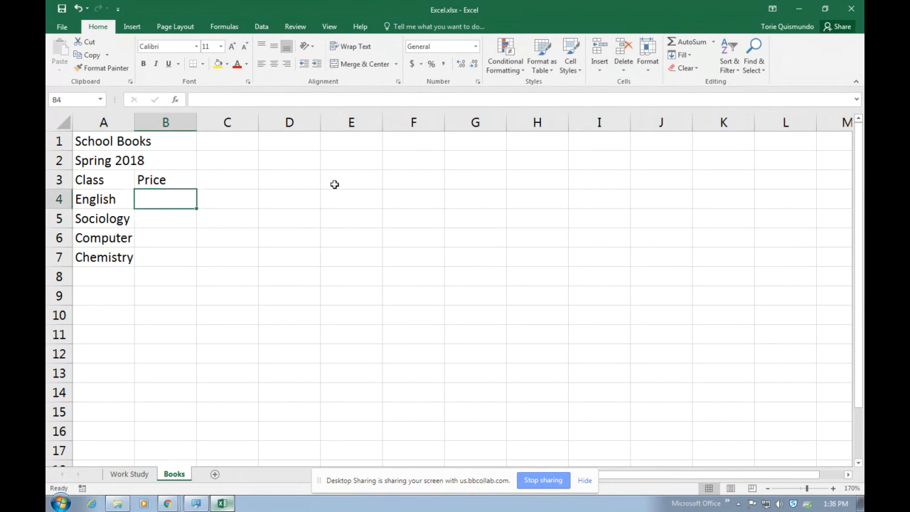
Make a first, mistyped pass at the prices (12089, 0, 190)
{"action": "type", "text": "12089"}
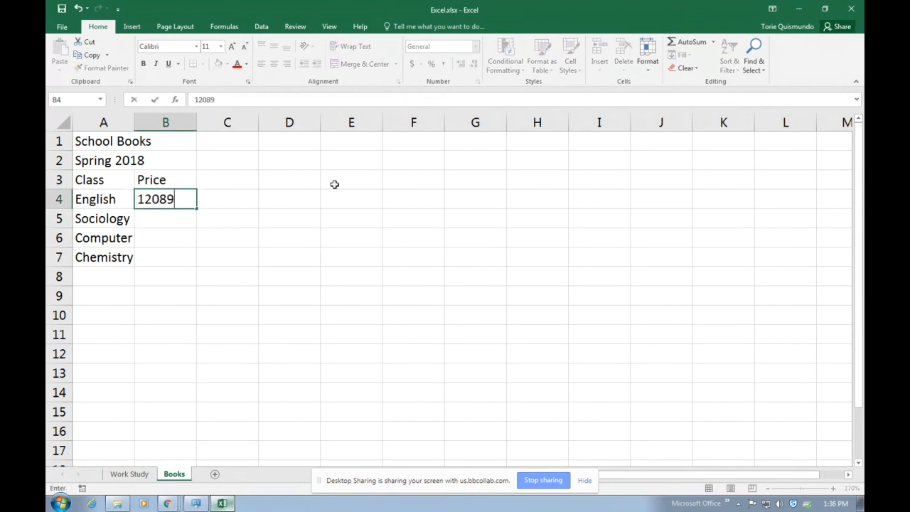
{"action": "key", "text": "Return"}
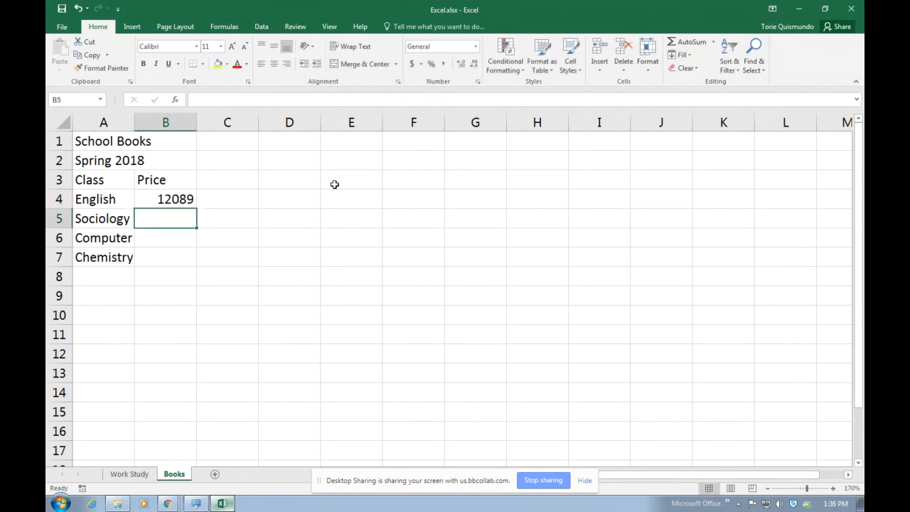
{"action": "type", "text": "0"}
{"action": "key", "text": "Return"}
{"action": "type", "text": "190"}
{"action": "key", "text": "Return"}
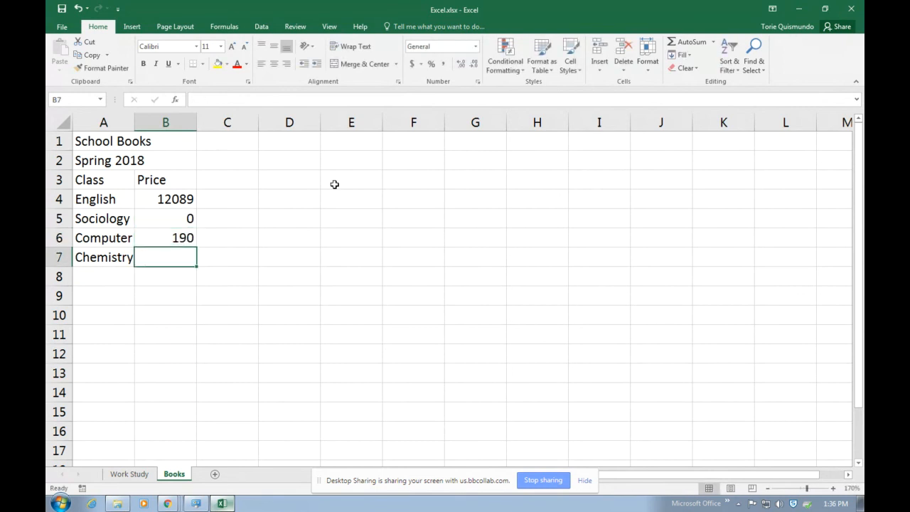
Re-enter the prices correctly as 120, 89, 0 and 190 in B4:B7
{"action": "left_click", "coordinate": [176, 205]}
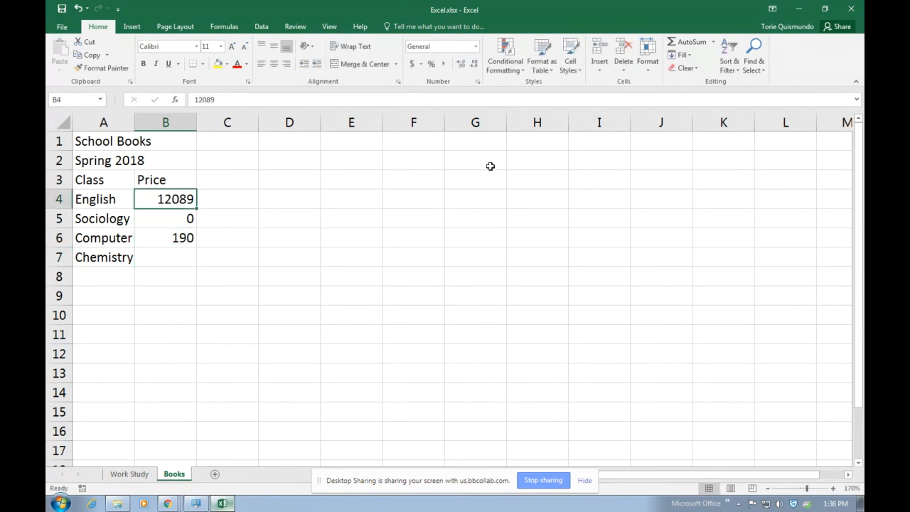
{"action": "type", "text": "120"}
{"action": "key", "text": "Return"}
{"action": "type", "text": "89"}
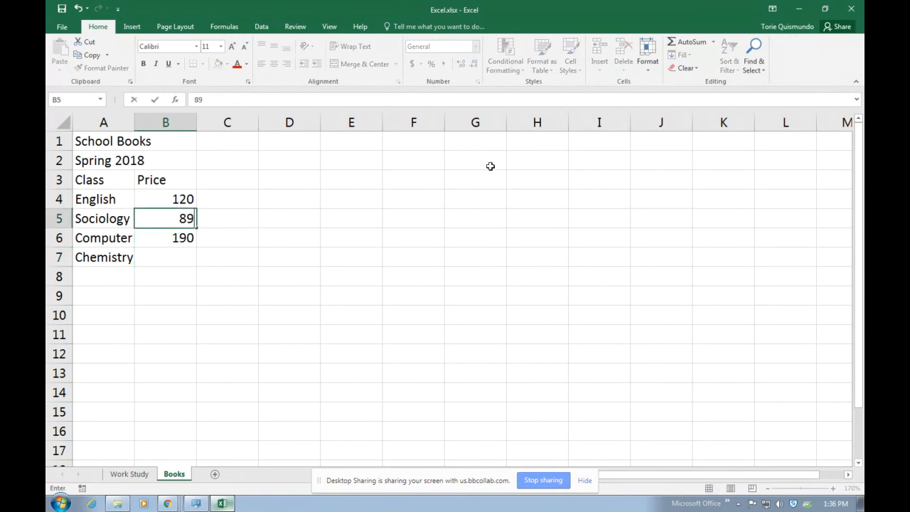
{"action": "key", "text": "Return"}
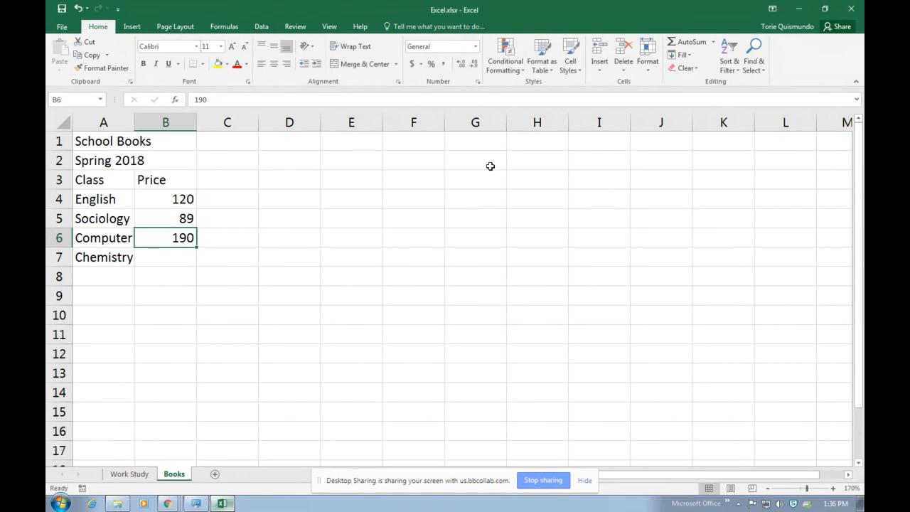
{"action": "type", "text": "0"}
{"action": "key", "text": "Return"}
{"action": "type", "text": "190"}
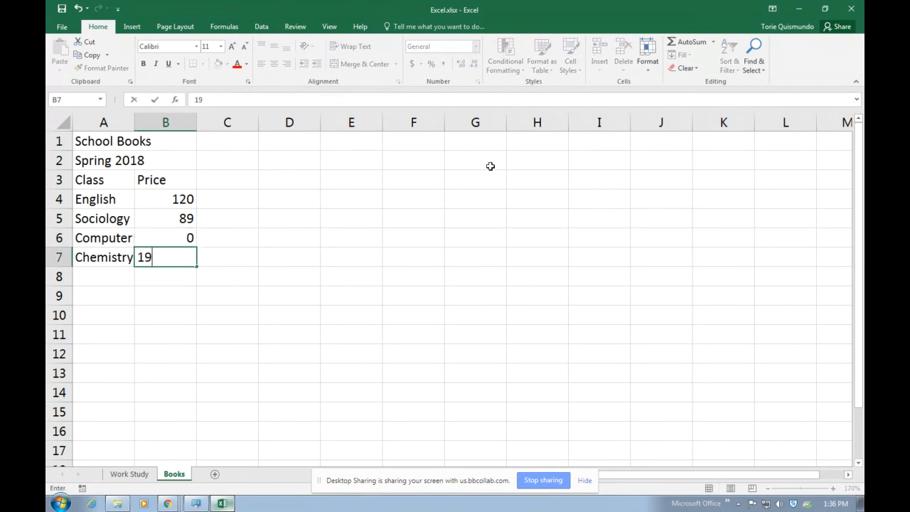
{"action": "key", "text": "Return"}
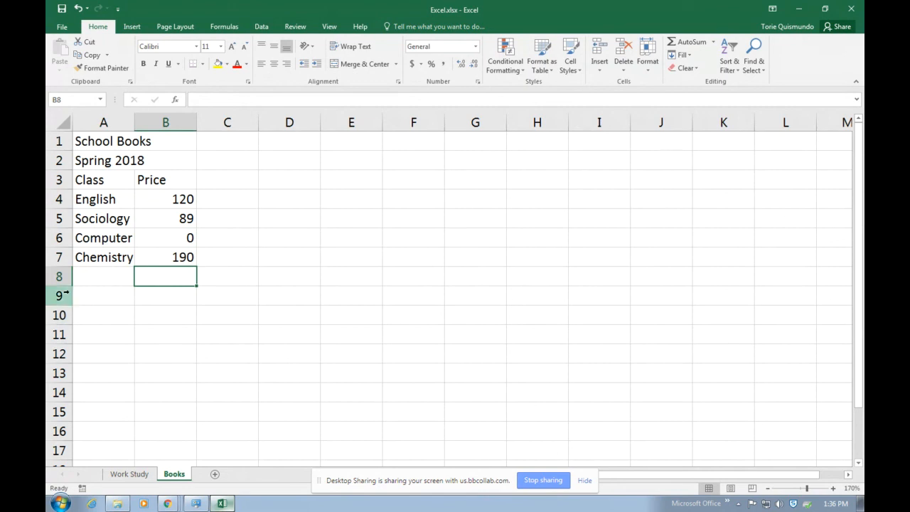
Label cell A8 as Total
{"action": "left_click", "coordinate": [96, 279]}
{"action": "type", "text": "Total"}
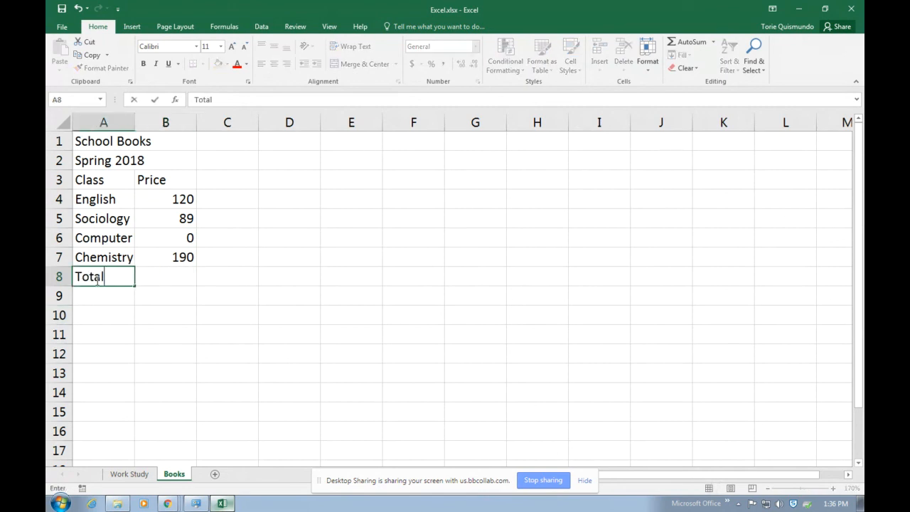
{"action": "key", "text": "Return"}
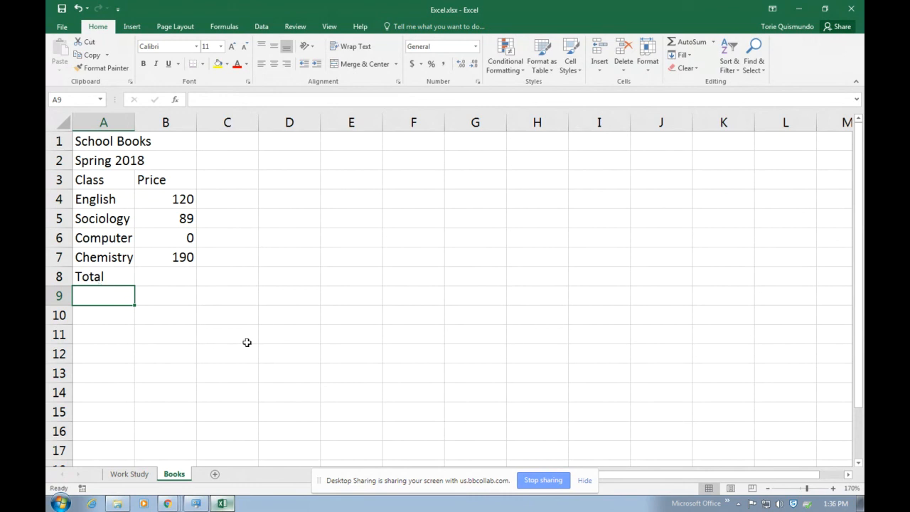
Enter =B4+B5+B6+B7 in B8 to total the prices, giving 399
{"action": "left_click", "coordinate": [181, 278]}
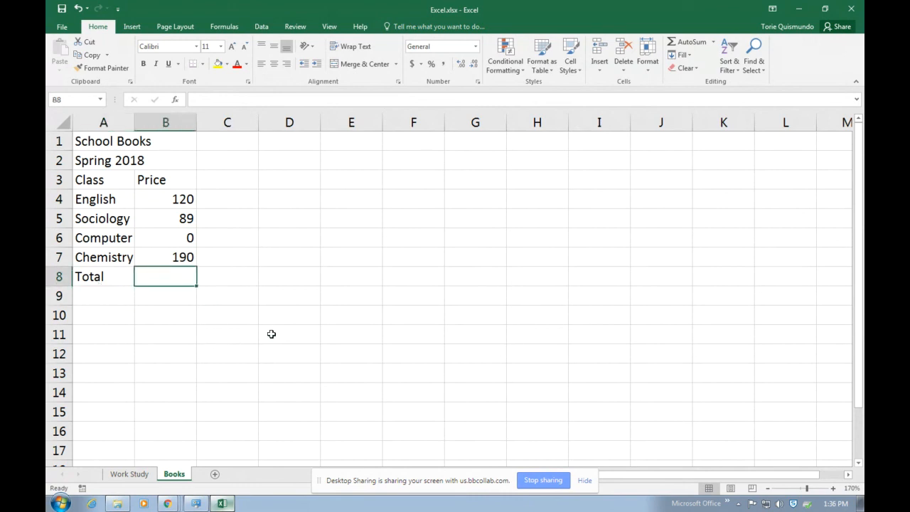
{"action": "type", "text": "="}
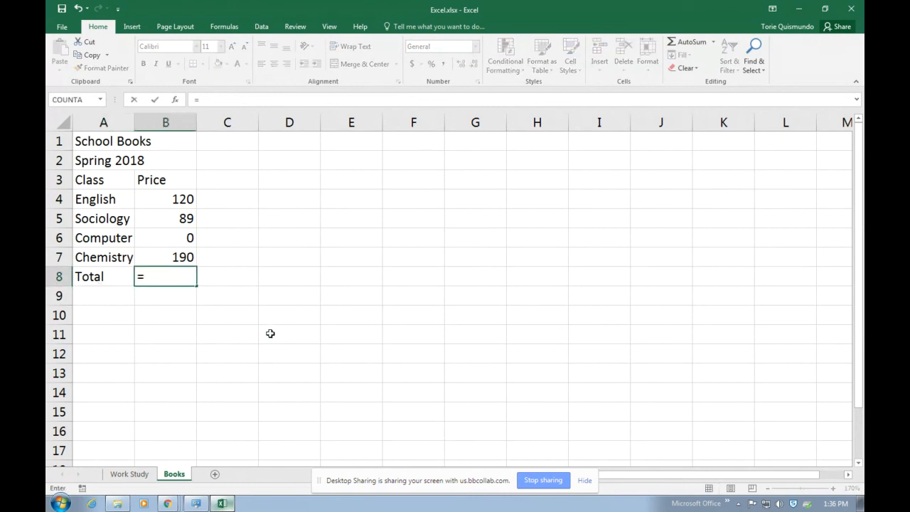
{"action": "left_click", "coordinate": [183, 201]}
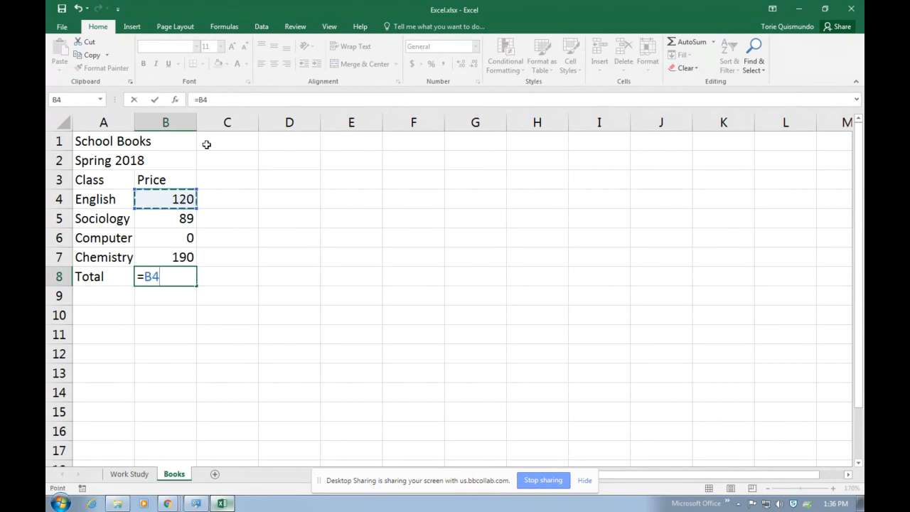
{"action": "type", "text": "+"}
{"action": "left_click", "coordinate": [183, 216]}
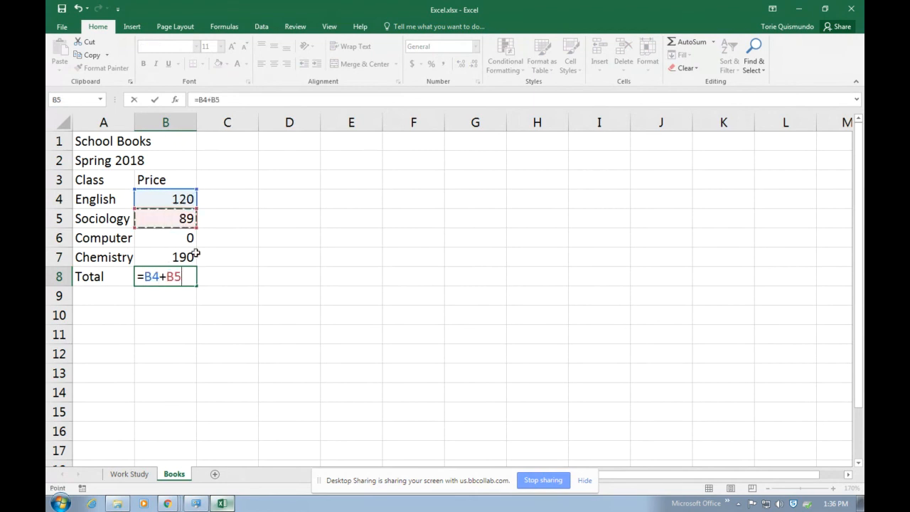
{"action": "type", "text": "+"}
{"action": "left_click", "coordinate": [179, 237]}
{"action": "type", "text": "+"}
{"action": "left_click", "coordinate": [184, 257]}
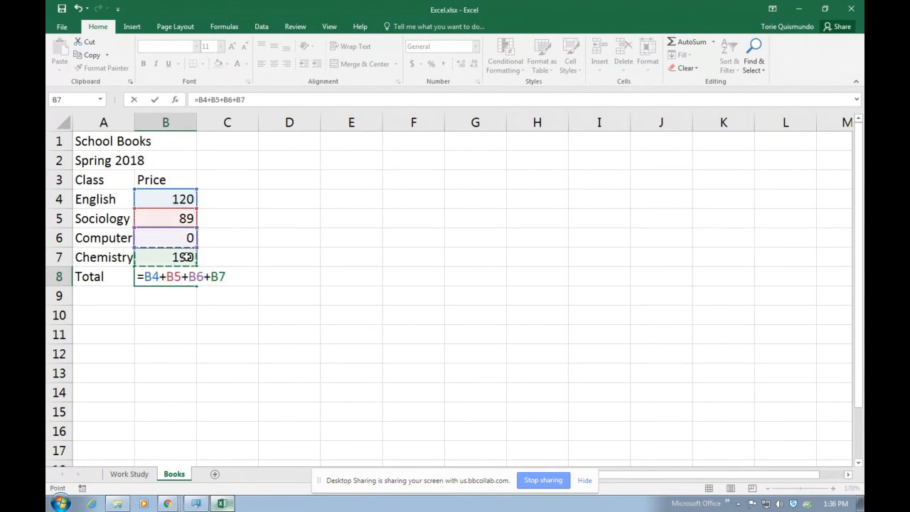
{"action": "key", "text": "Return"}
{"action": "left_click", "coordinate": [325, 321]}
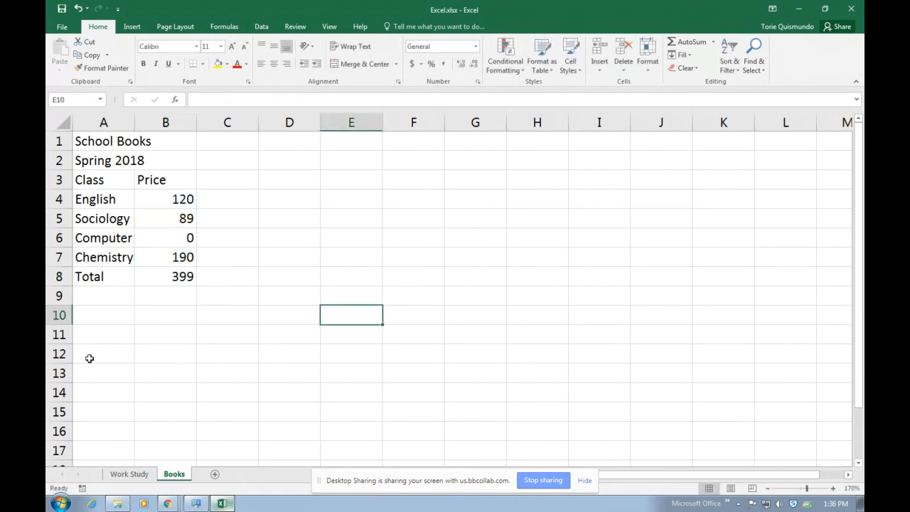
{"action": "left_click", "coordinate": [101, 313]}
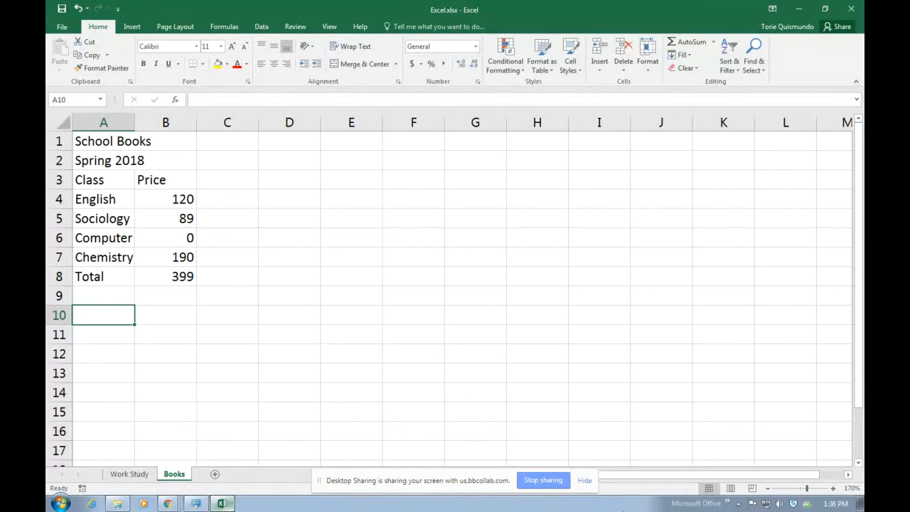
Type Average in A10 and Number of Classes in A11
{"action": "type", "text": "Average"}
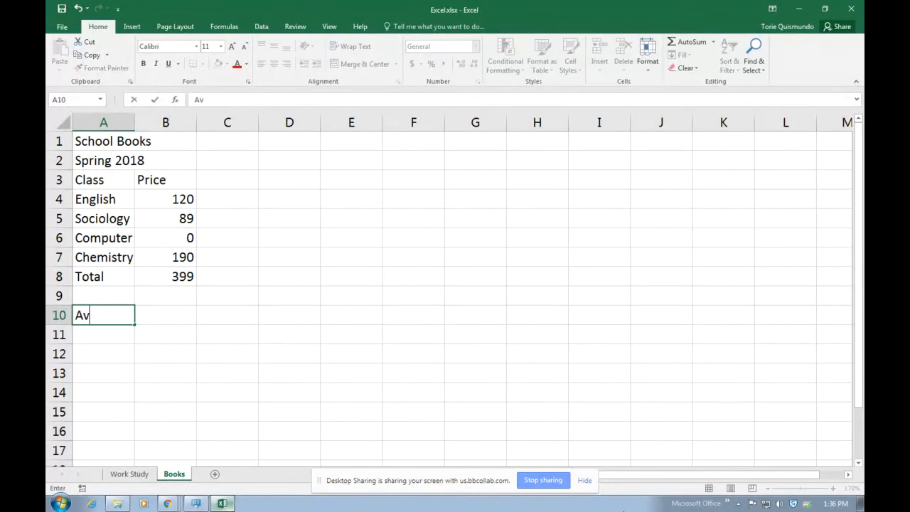
{"action": "key", "text": "Return"}
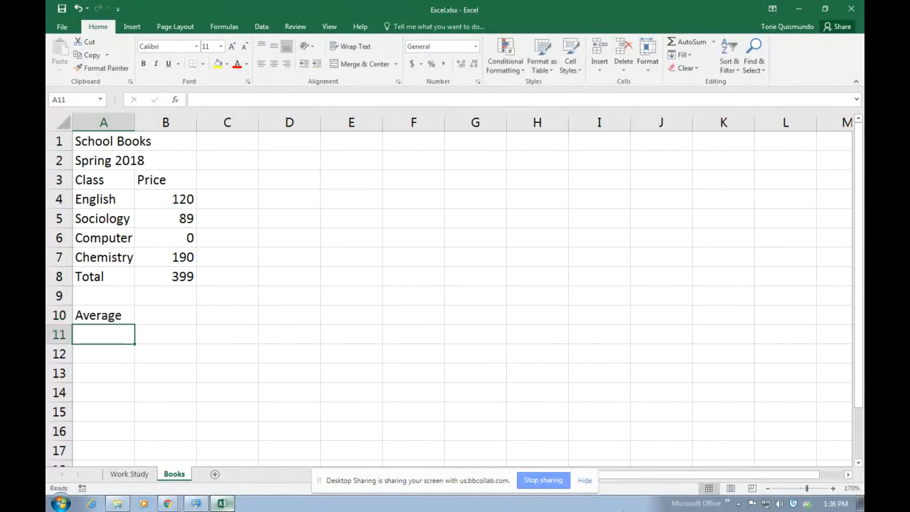
{"action": "type", "text": "Number of"}
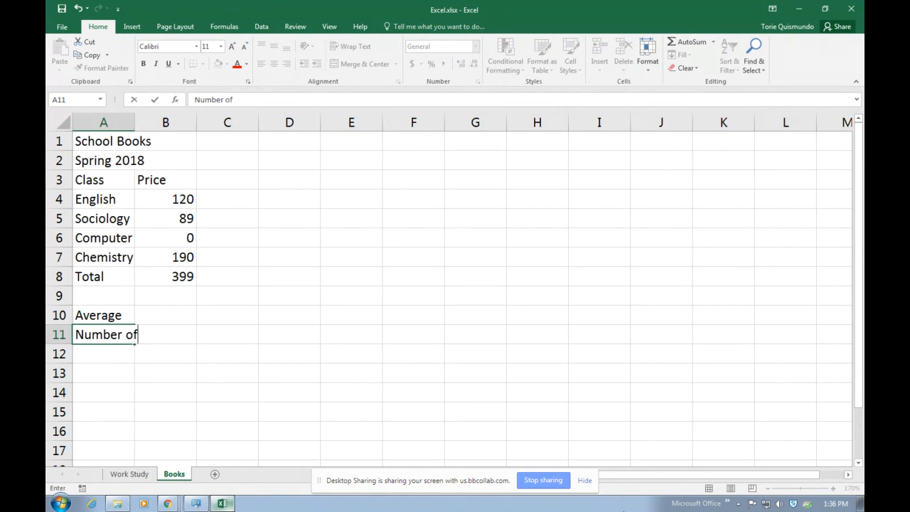
{"action": "type", "text": " Classes"}
{"action": "key", "text": "Return"}
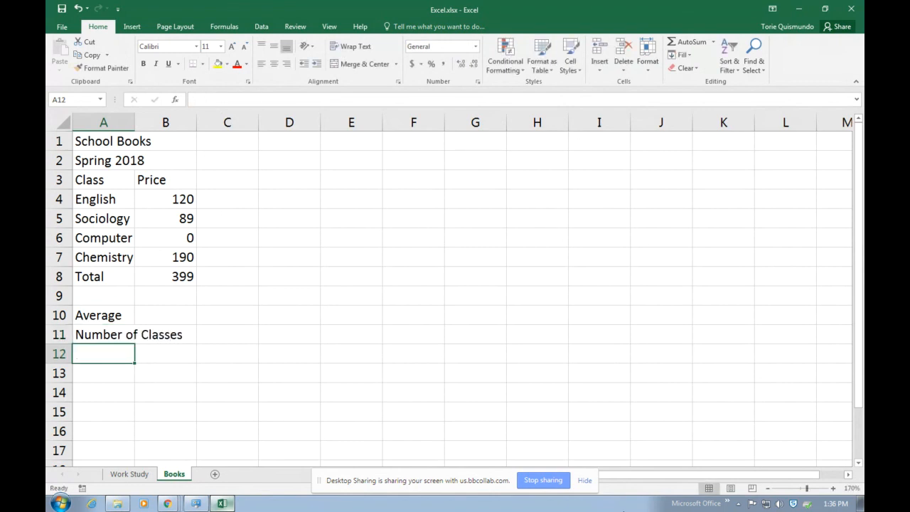
{"action": "left_click", "coordinate": [102, 336]}
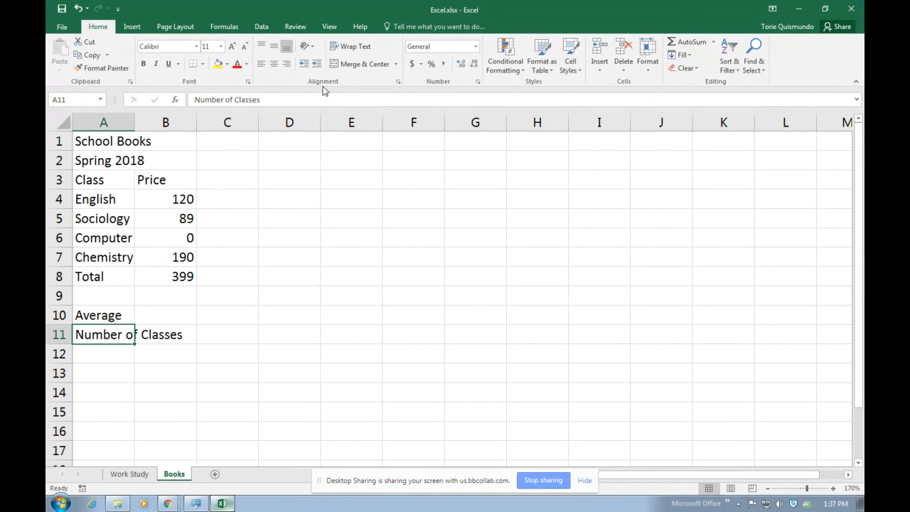
Wrap the Number of Classes label onto two lines and shorten row 11 to fit
{"action": "left_click", "coordinate": [356, 47]}
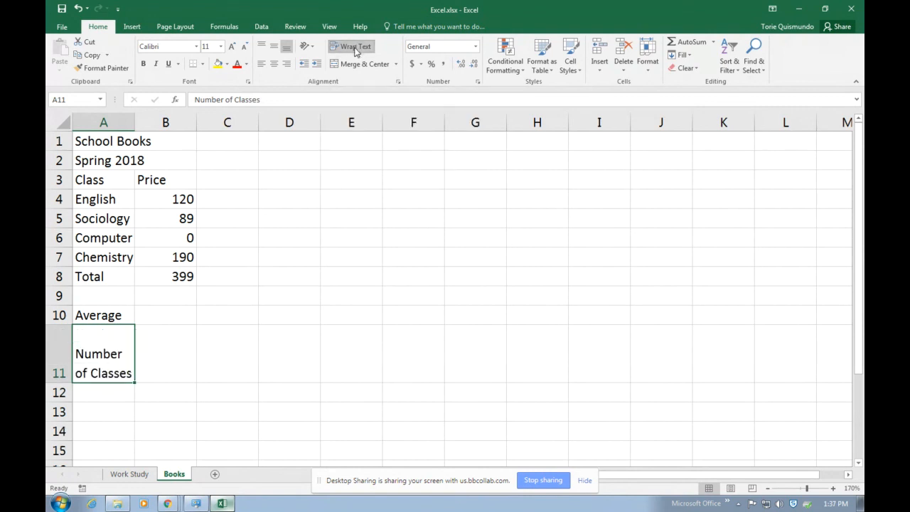
{"action": "left_click_drag", "start_coordinate": [60, 382], "coordinate": [61, 364]}
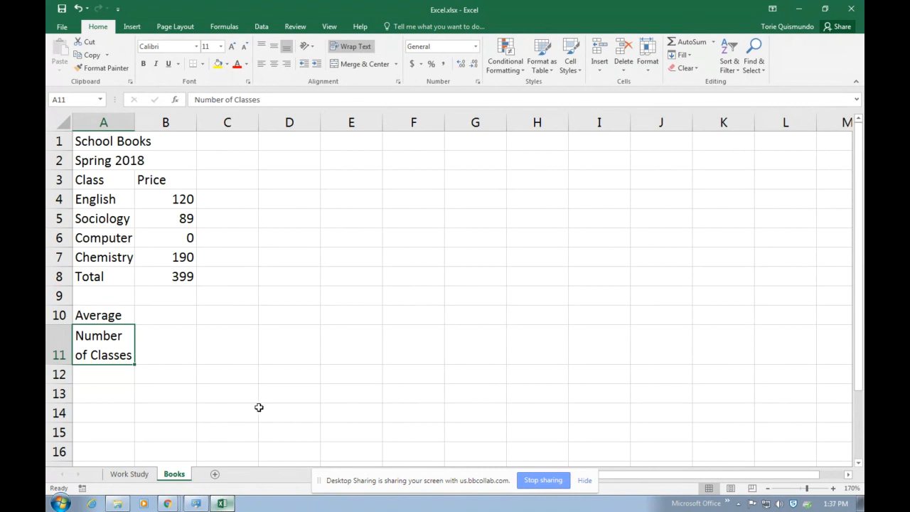
{"action": "left_click", "coordinate": [181, 314]}
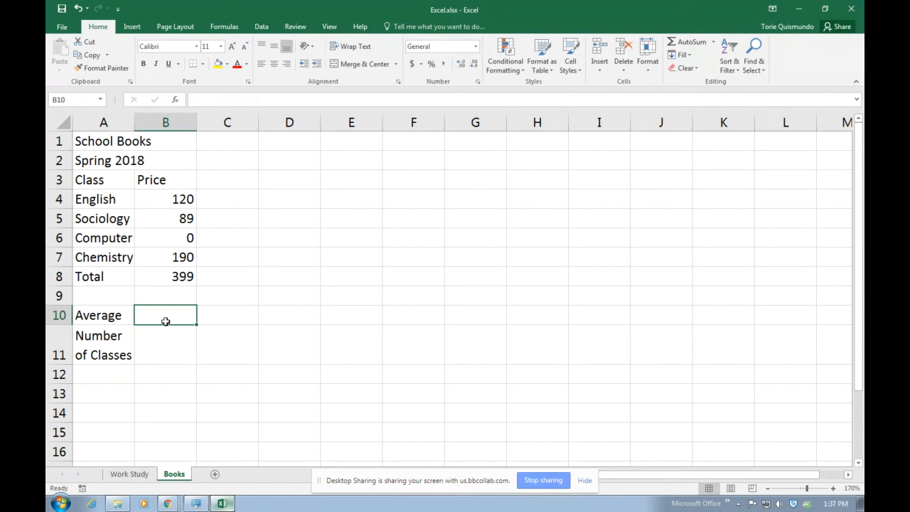
Enter =AVERAGE(B4:B7) in B10, showing 99.75, then clear it again
{"action": "type", "text": "="}
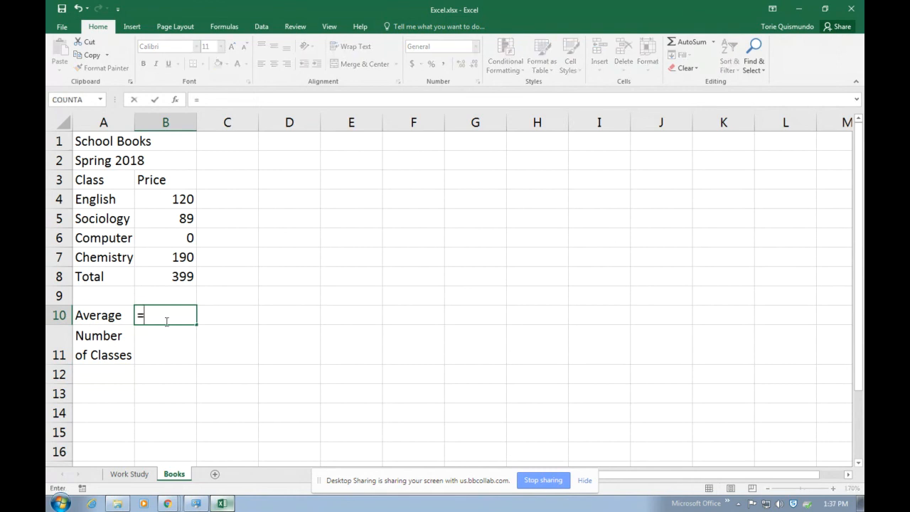
{"action": "type", "text": "aver"}
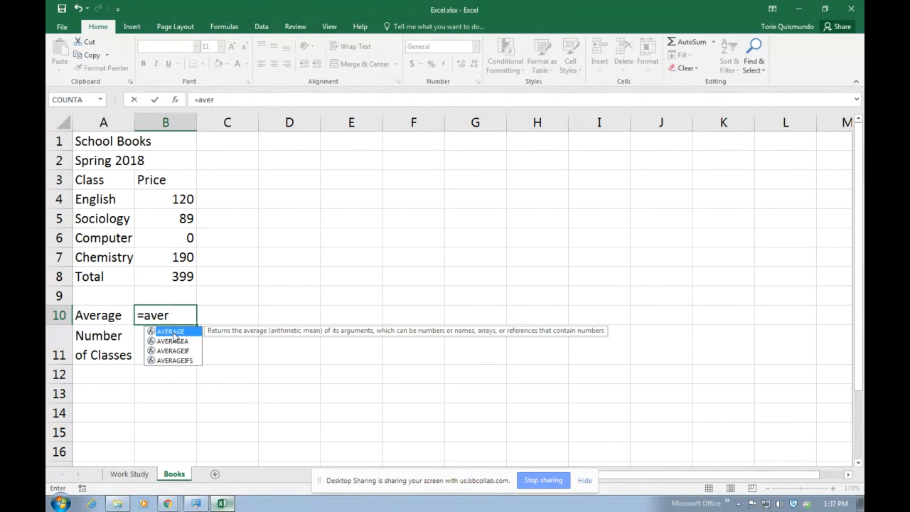
{"action": "double_click", "coordinate": [173, 331]}
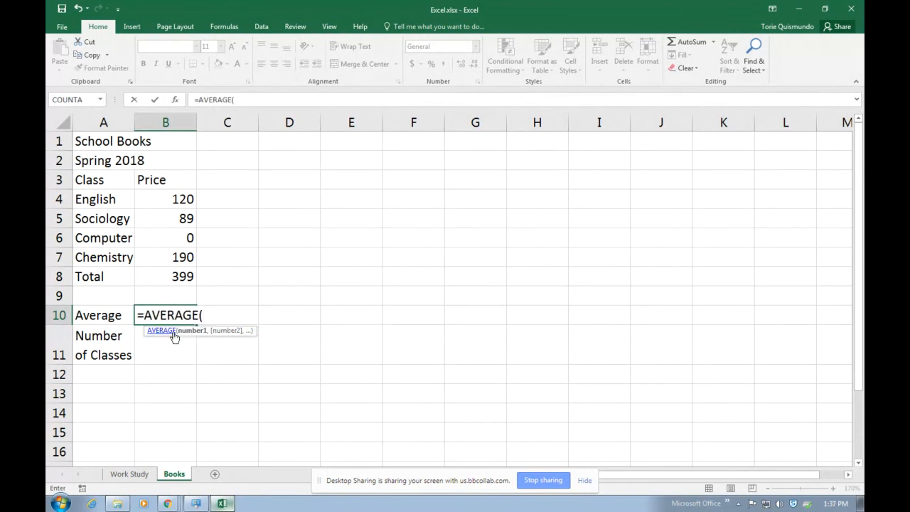
{"action": "left_click_drag", "start_coordinate": [168, 199], "coordinate": [177, 259]}
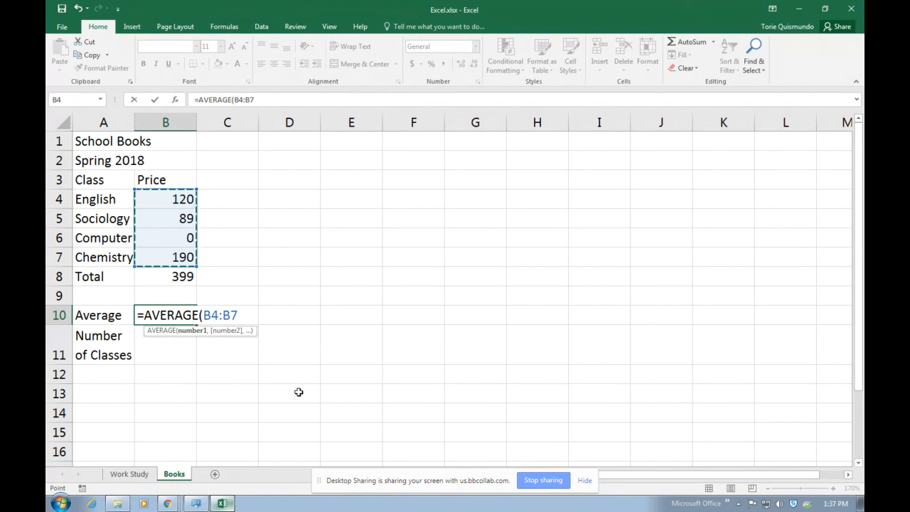
{"action": "type", "text": ")"}
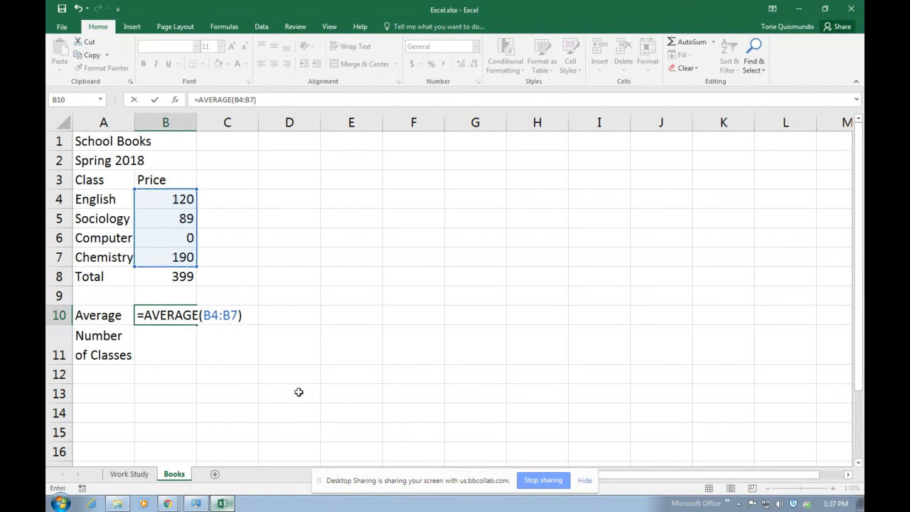
{"action": "key", "text": "Return"}
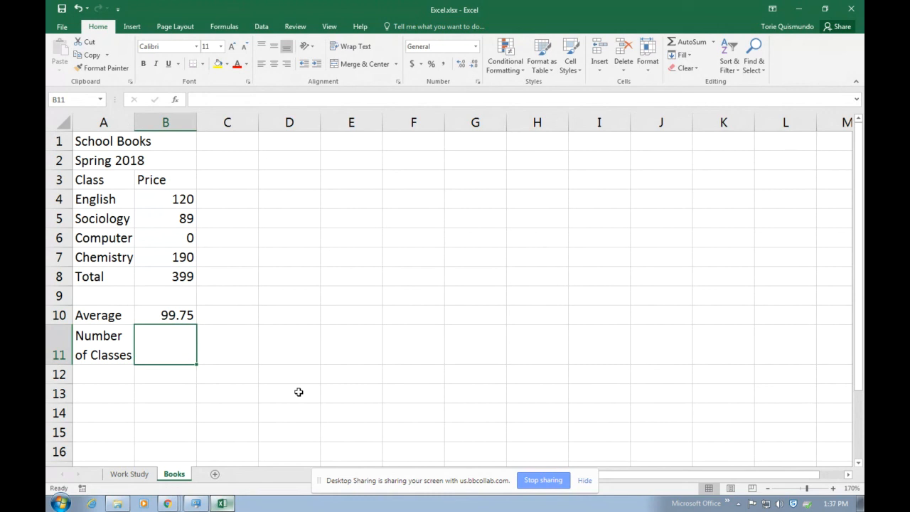
{"action": "left_click", "coordinate": [177, 321]}
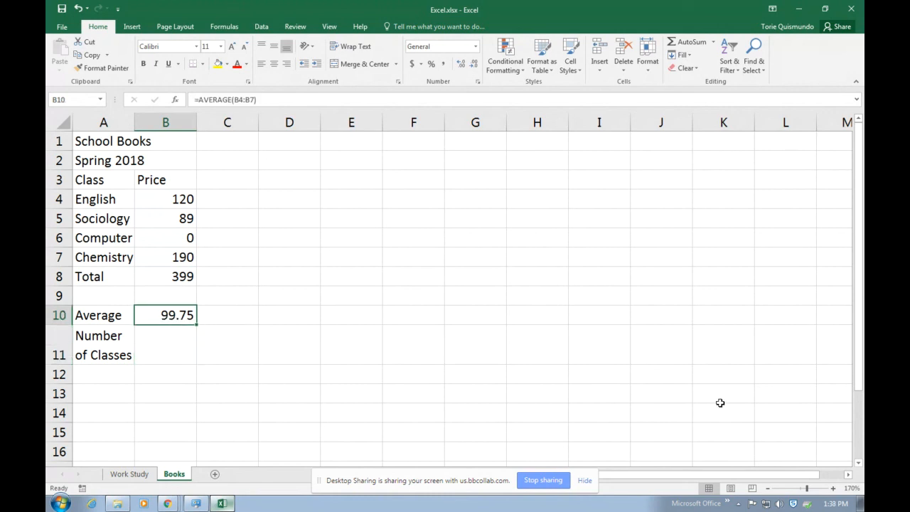
{"action": "key", "text": "Delete"}
Insert AVERAGE in B10 through the Insert Function dialog with Number1 set to B4:B7
{"action": "left_click", "coordinate": [288, 402]}
{"action": "left_click", "coordinate": [177, 317]}
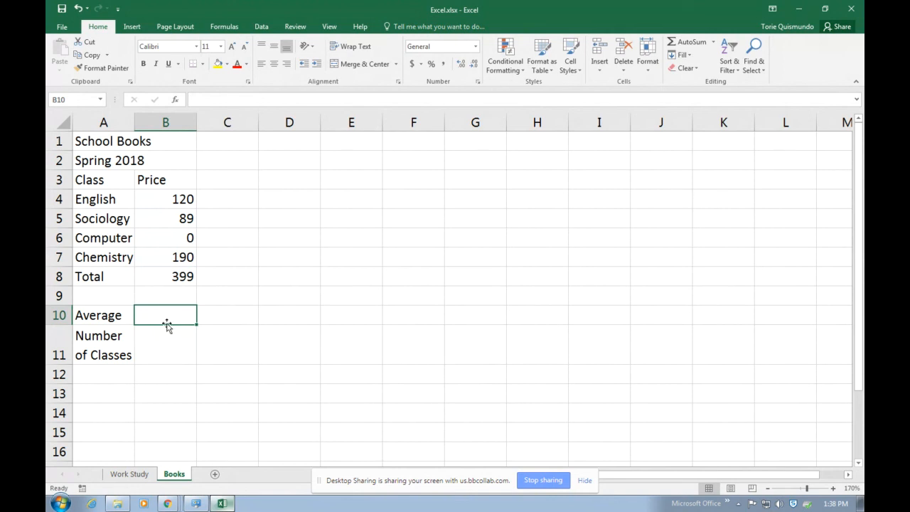
{"action": "left_click_drag", "start_coordinate": [181, 199], "coordinate": [177, 257]}
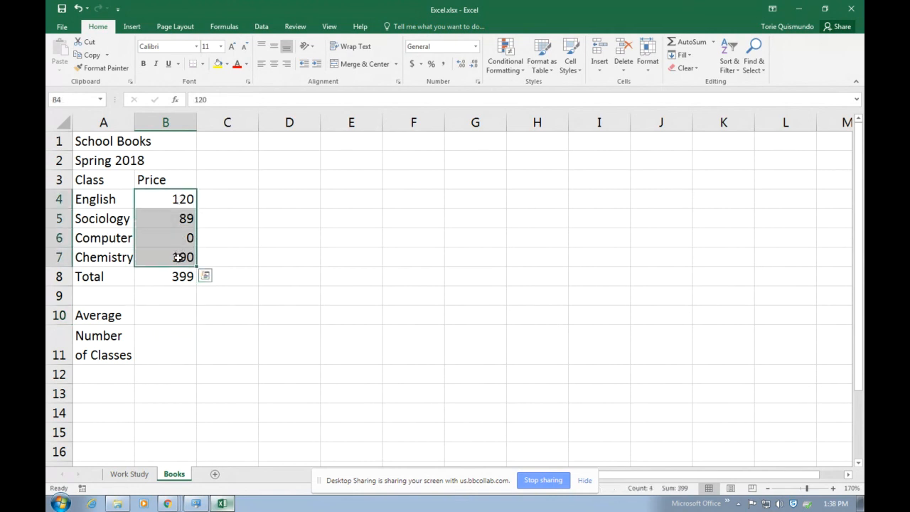
{"action": "left_click", "coordinate": [162, 319]}
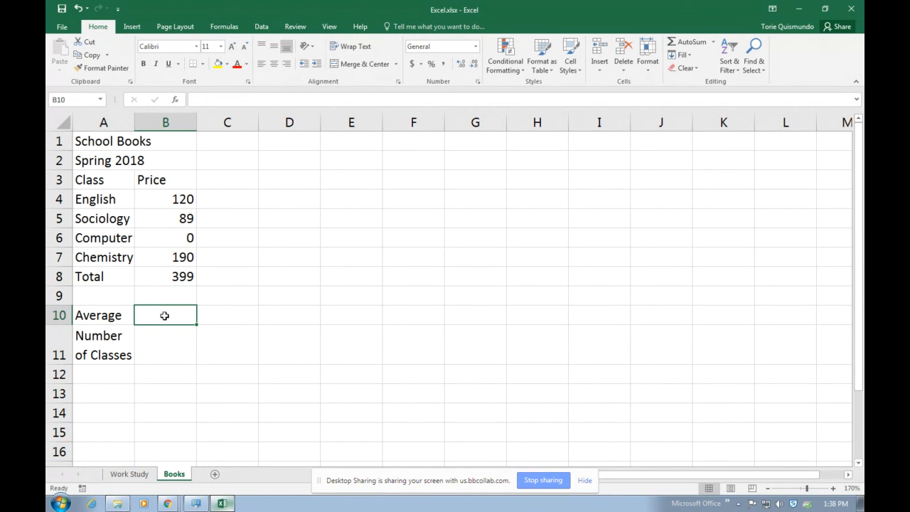
{"action": "left_click", "coordinate": [176, 100]}
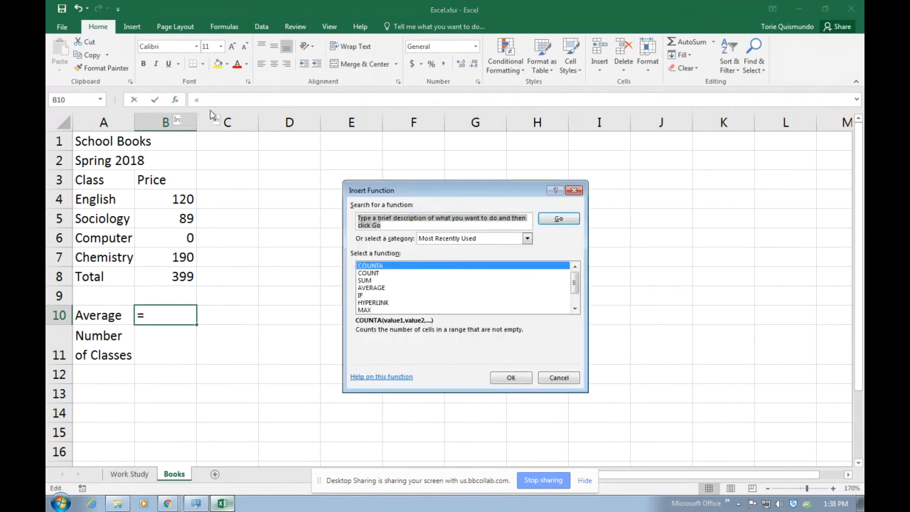
{"action": "left_click", "coordinate": [371, 288]}
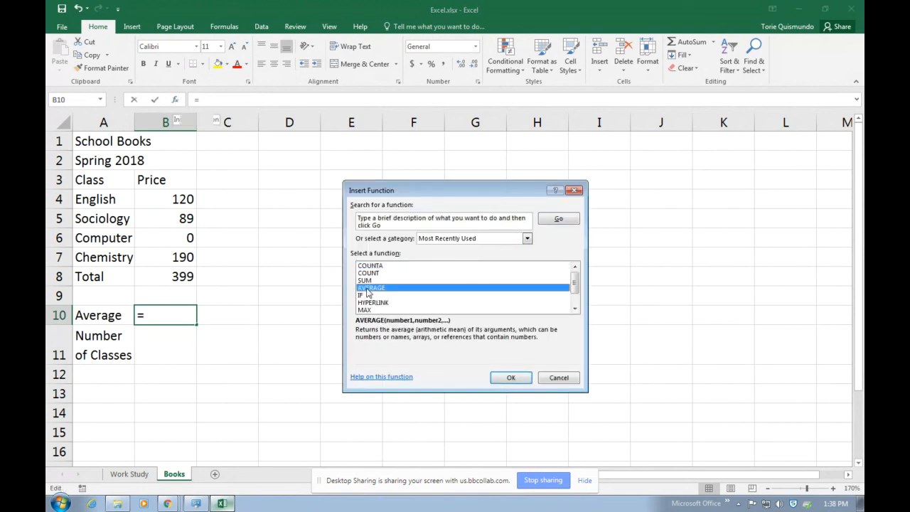
{"action": "left_click", "coordinate": [509, 378]}
{"action": "left_click_drag", "start_coordinate": [463, 206], "coordinate": [451, 183]}
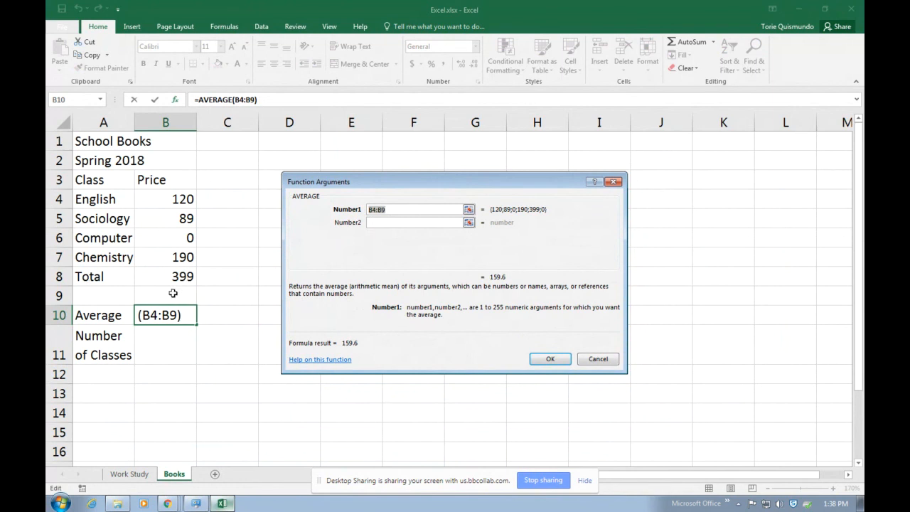
{"action": "left_click_drag", "start_coordinate": [182, 200], "coordinate": [174, 258]}
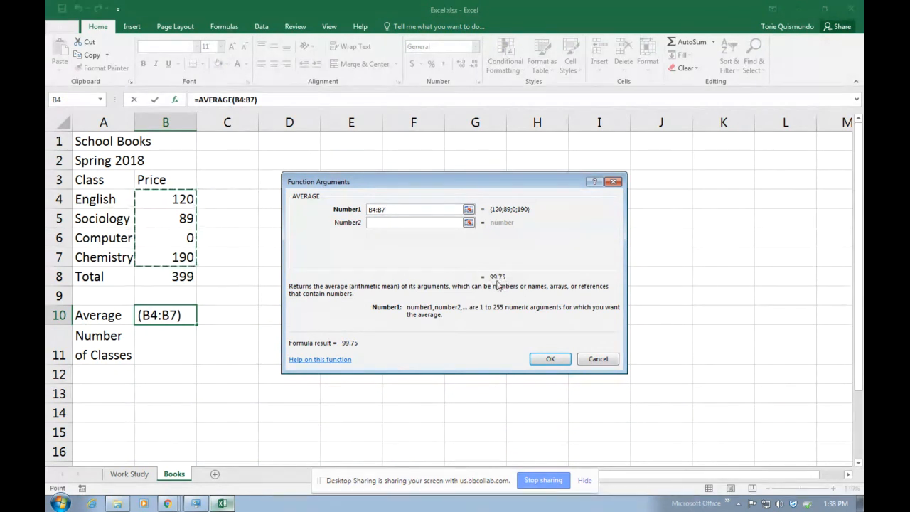
{"action": "left_click", "coordinate": [551, 360]}
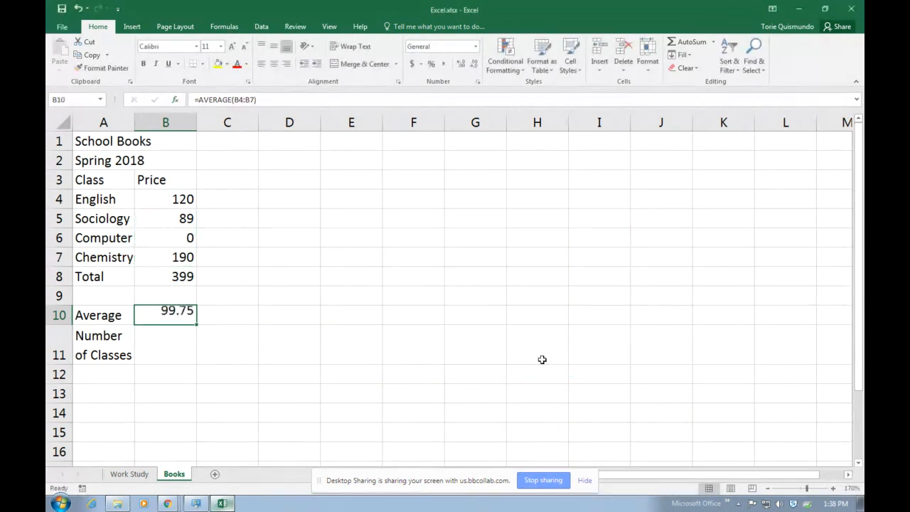
{"action": "key", "text": "ctrl+grave"}
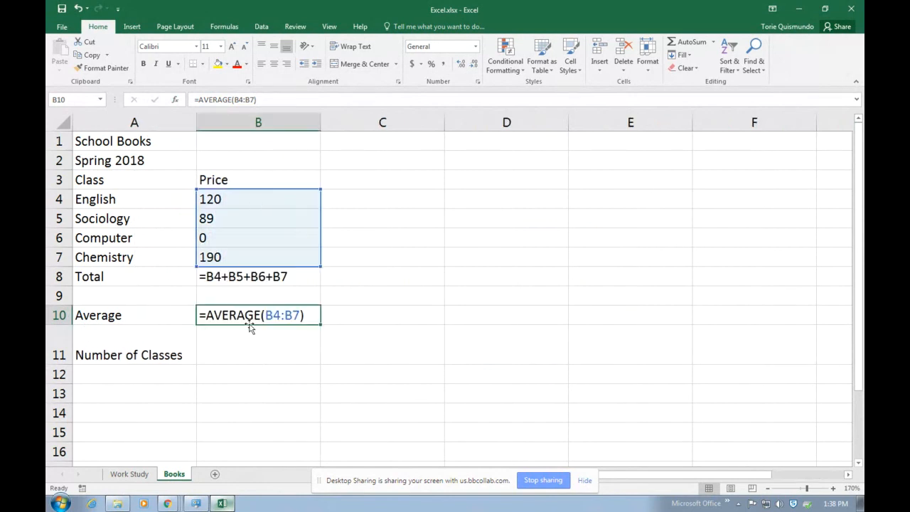
{"action": "key", "text": "ctrl+grave"}
{"action": "left_click", "coordinate": [165, 351]}
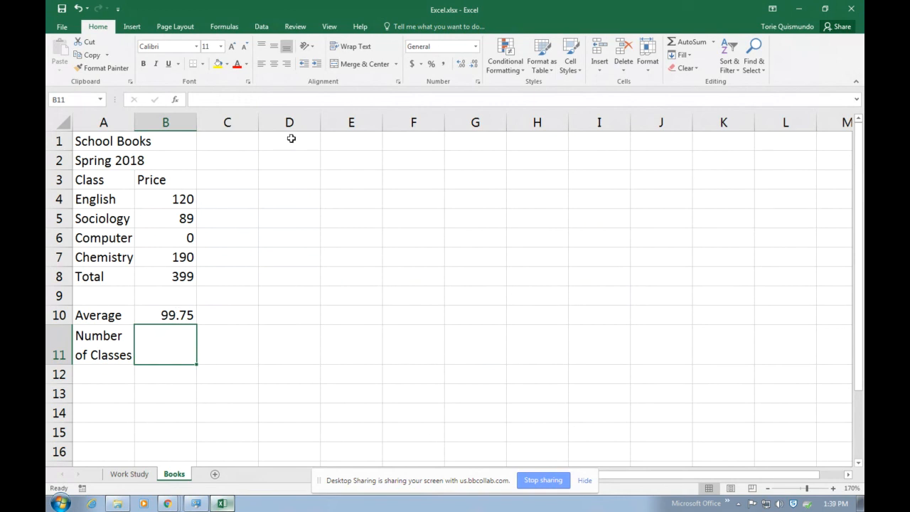
Insert =COUNT(B4:B7) in B11 via the Insert Function dialog, returning 4
{"action": "left_click", "coordinate": [176, 100]}
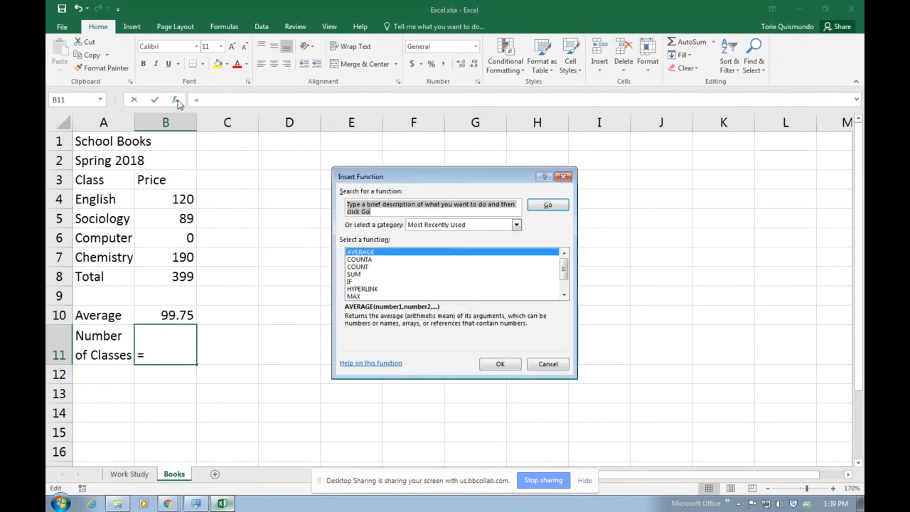
{"action": "left_click", "coordinate": [373, 268]}
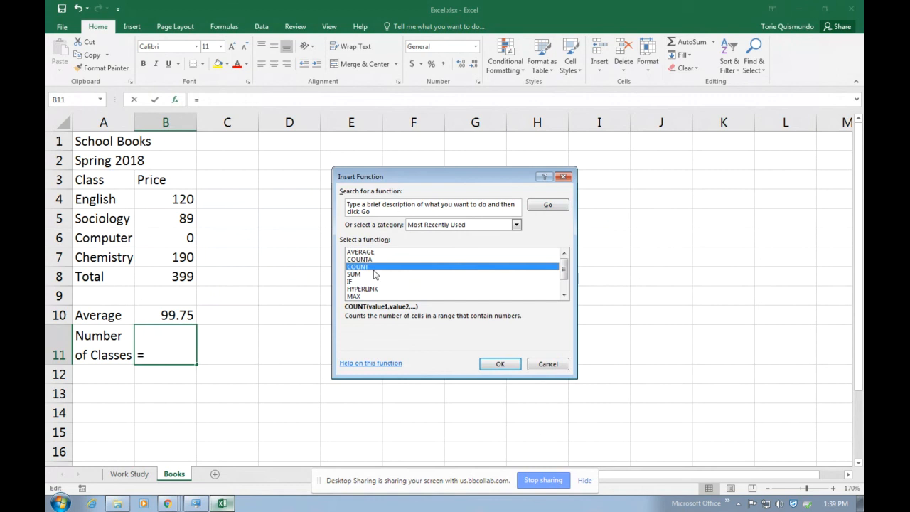
{"action": "left_click", "coordinate": [497, 363]}
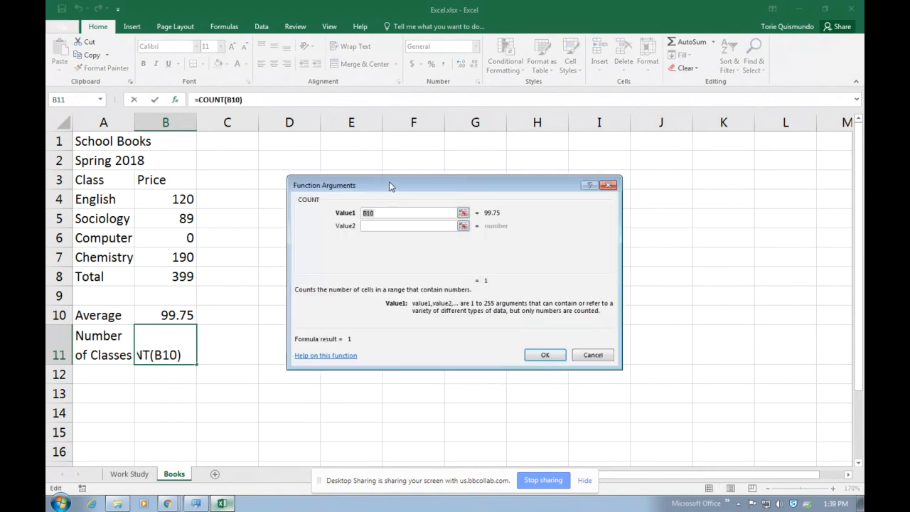
{"action": "left_click_drag", "start_coordinate": [389, 181], "coordinate": [428, 205]}
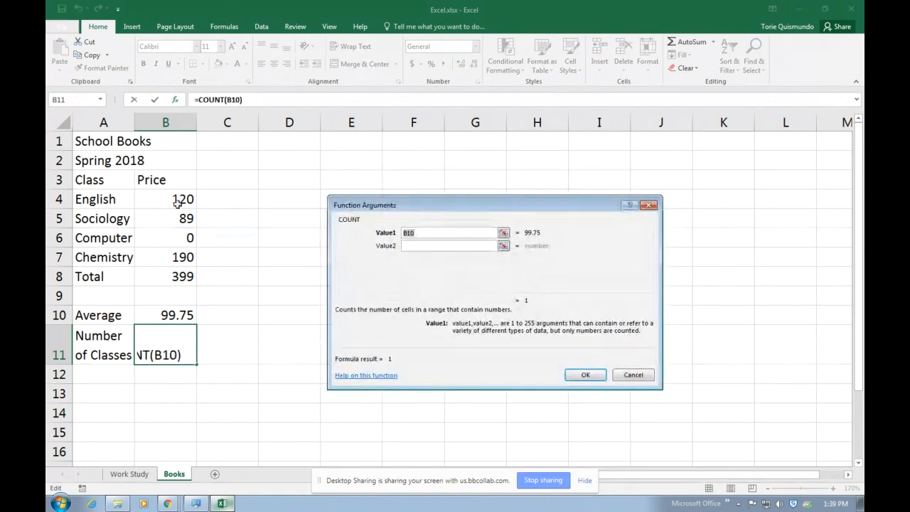
{"action": "left_click_drag", "start_coordinate": [177, 199], "coordinate": [179, 261]}
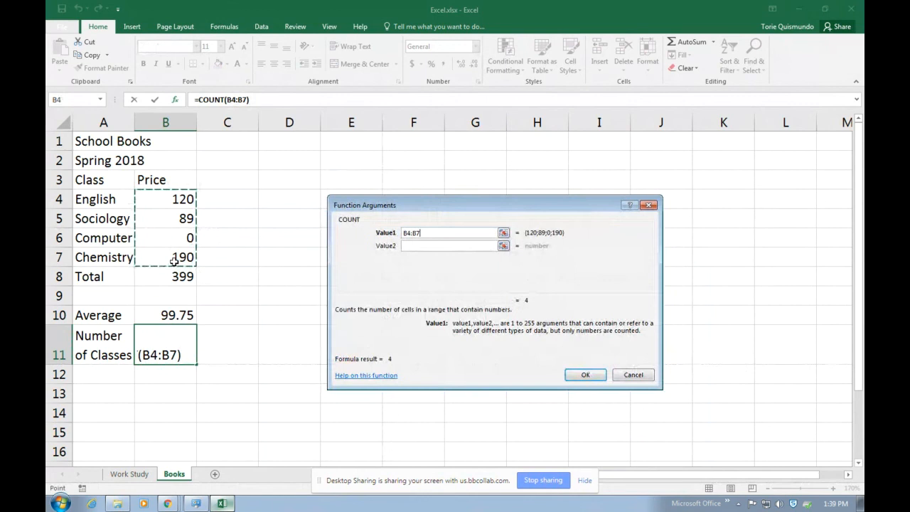
{"action": "left_click", "coordinate": [593, 378]}
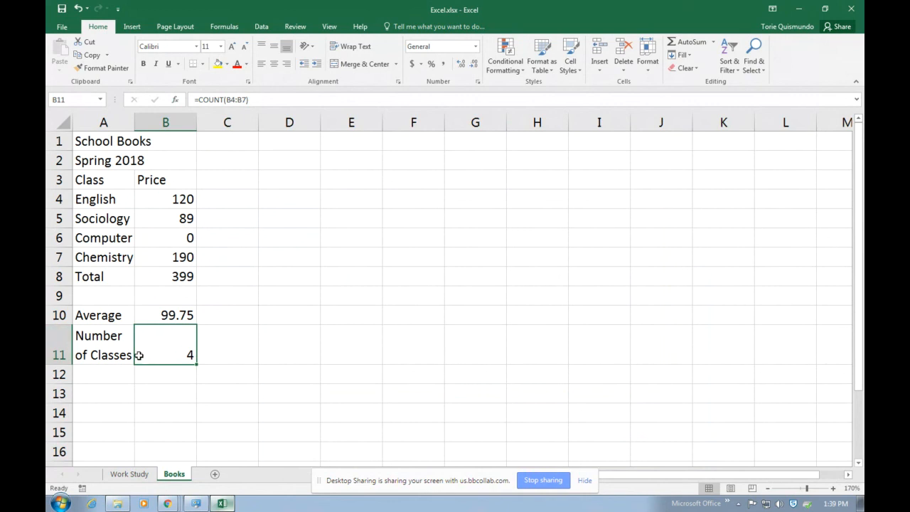
{"action": "left_click_drag", "start_coordinate": [87, 277], "coordinate": [146, 278]}
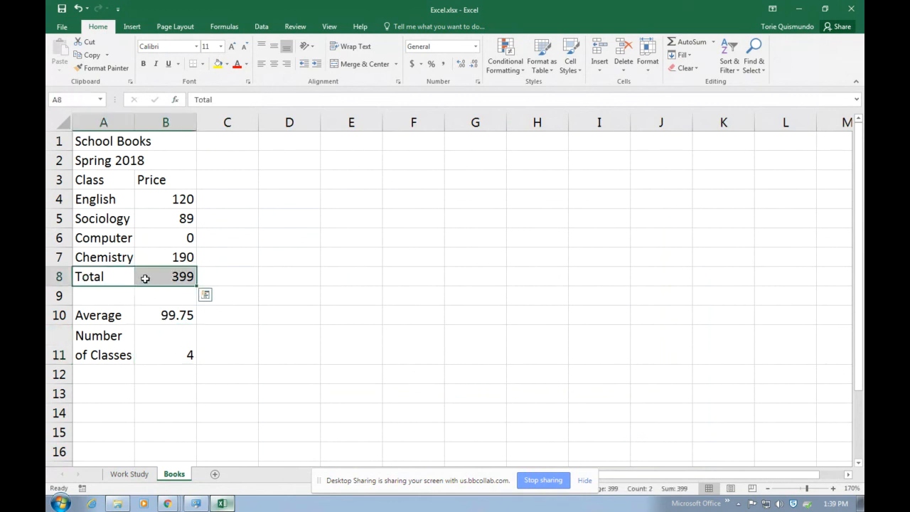
{"action": "left_click", "coordinate": [62, 26]}
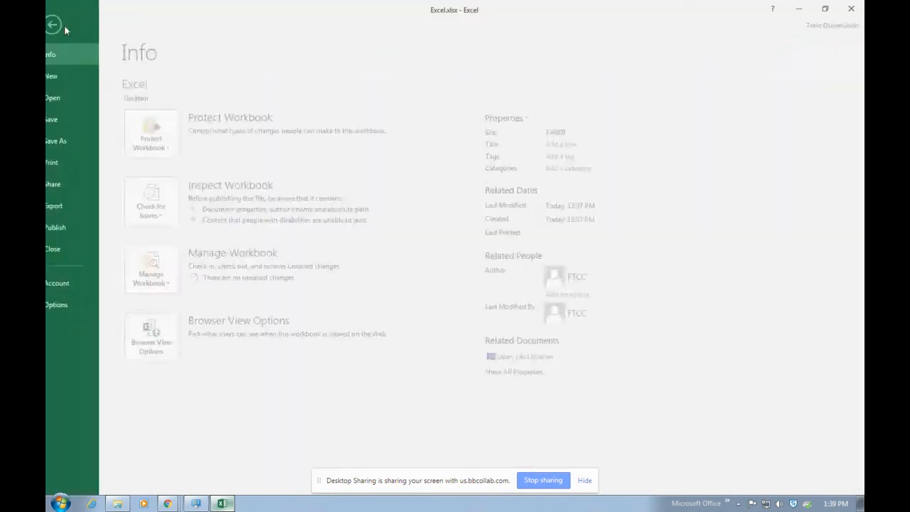
{"action": "left_click", "coordinate": [80, 169]}
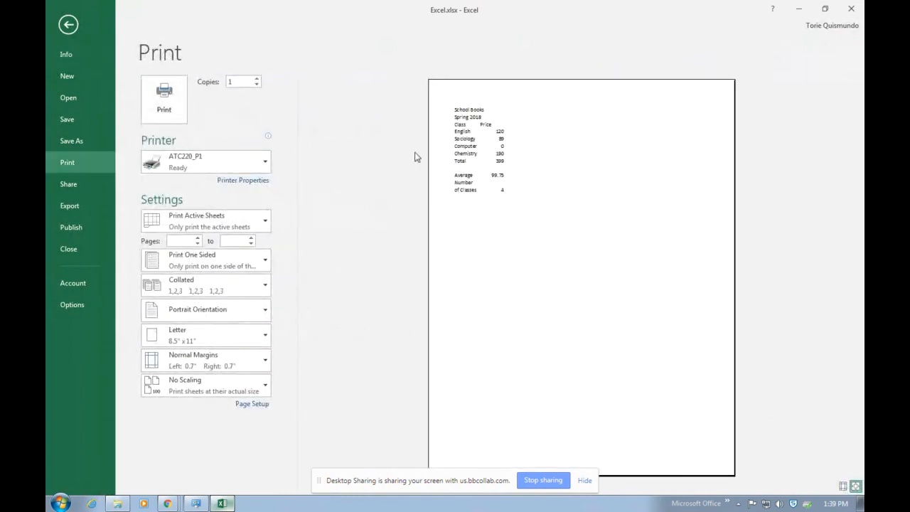
{"action": "left_click", "coordinate": [69, 24]}
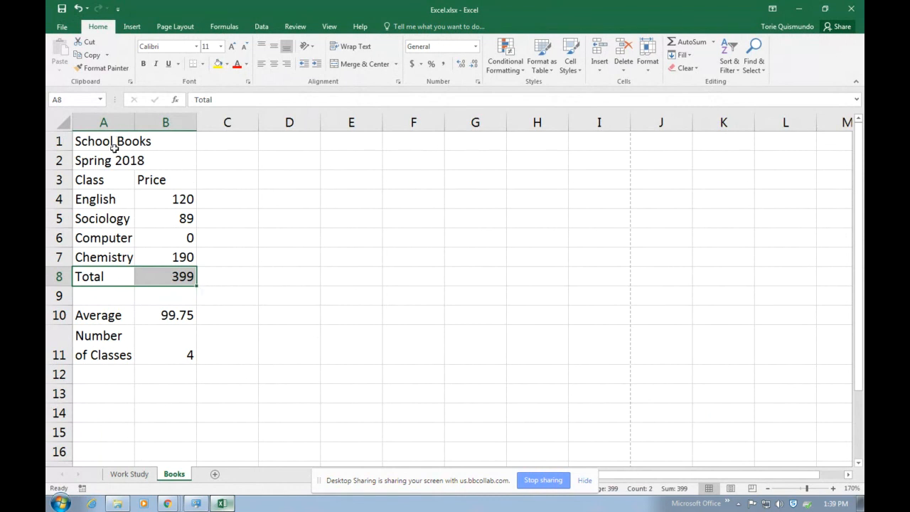
Apply All Borders to the class price table A3:B8
{"action": "left_click", "coordinate": [84, 139]}
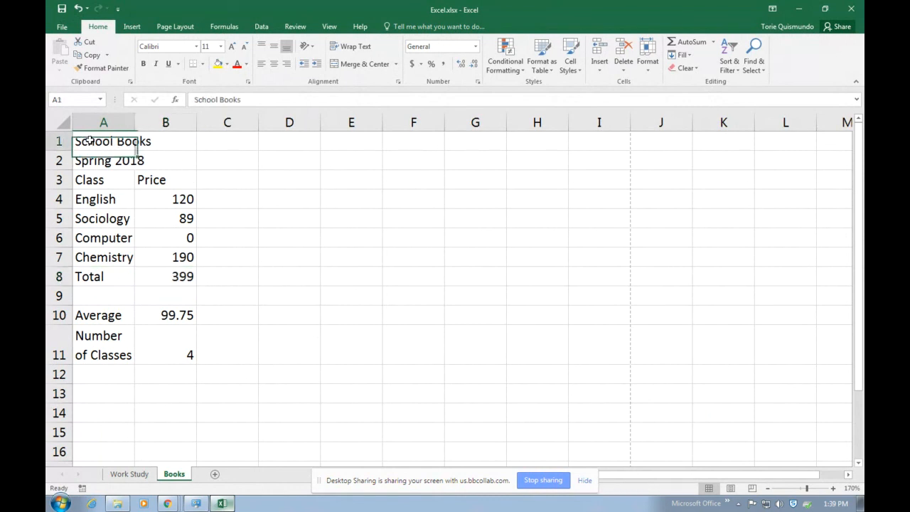
{"action": "left_click_drag", "start_coordinate": [93, 179], "coordinate": [184, 277]}
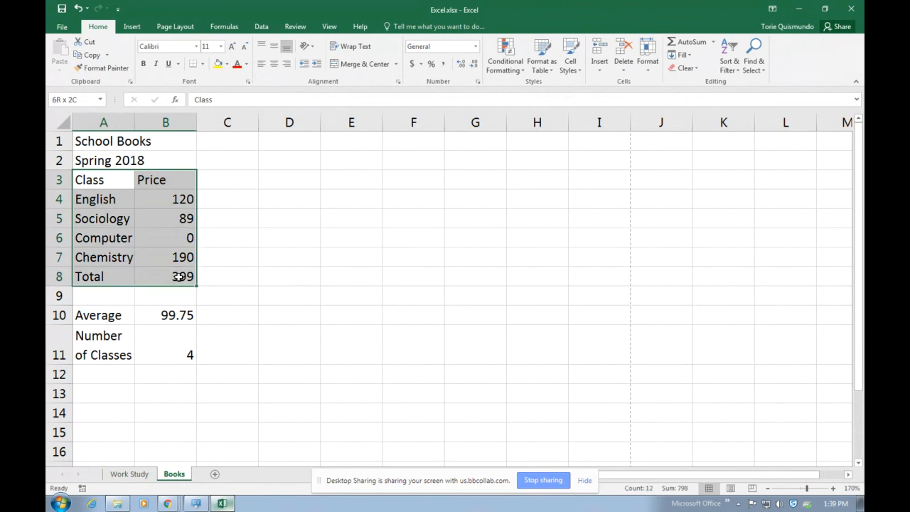
{"action": "left_click", "coordinate": [204, 65]}
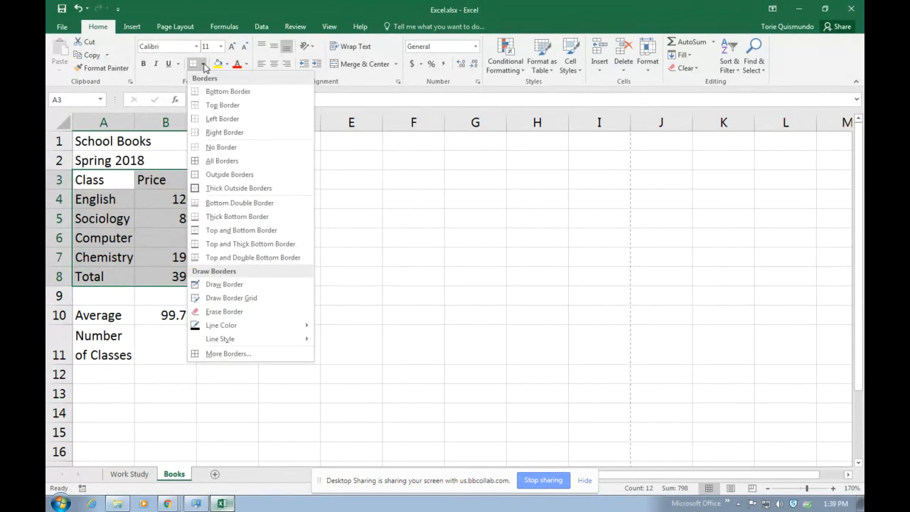
{"action": "left_click", "coordinate": [228, 163]}
{"action": "left_click", "coordinate": [457, 326]}
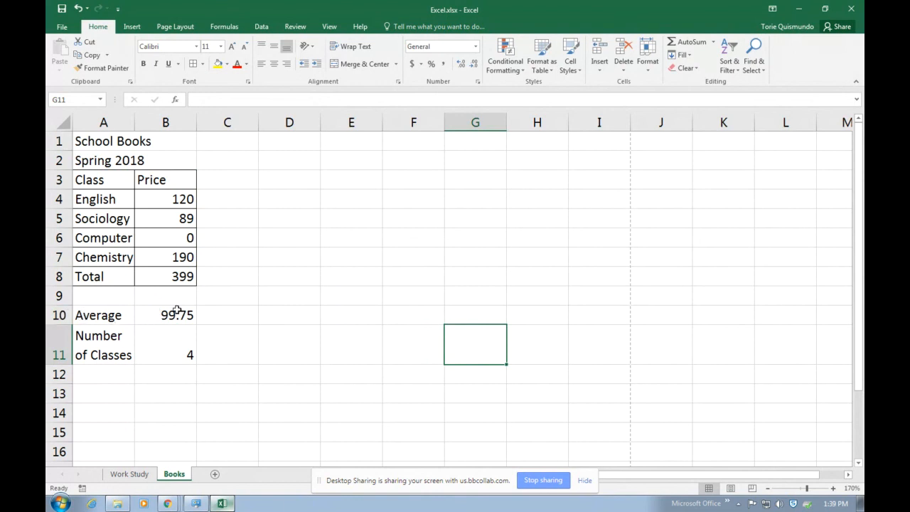
Add a Bottom Double Border under the Number of Classes row A11:B11
{"action": "left_click_drag", "start_coordinate": [79, 352], "coordinate": [156, 348]}
{"action": "left_click", "coordinate": [203, 64]}
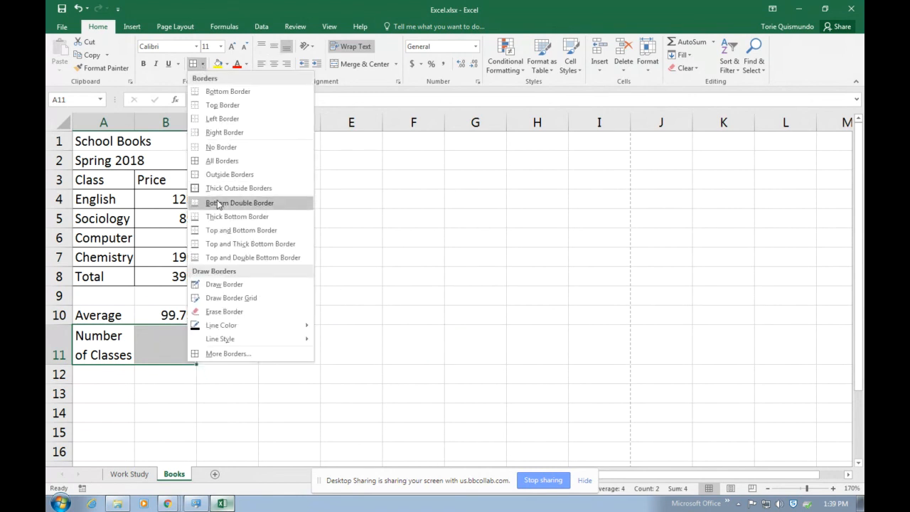
{"action": "left_click", "coordinate": [219, 204]}
{"action": "left_click", "coordinate": [408, 320]}
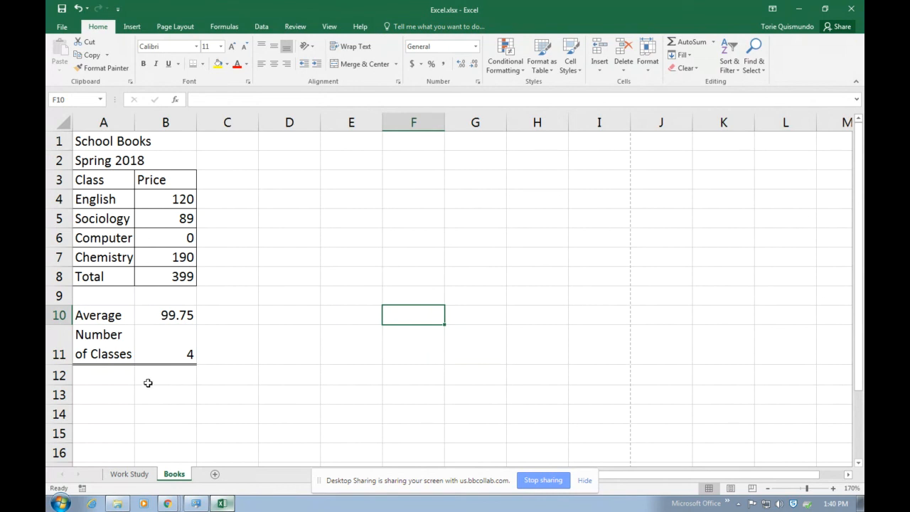
Add a Thick Bottom Border under the Average row A10:B10
{"action": "left_click_drag", "start_coordinate": [105, 321], "coordinate": [176, 313]}
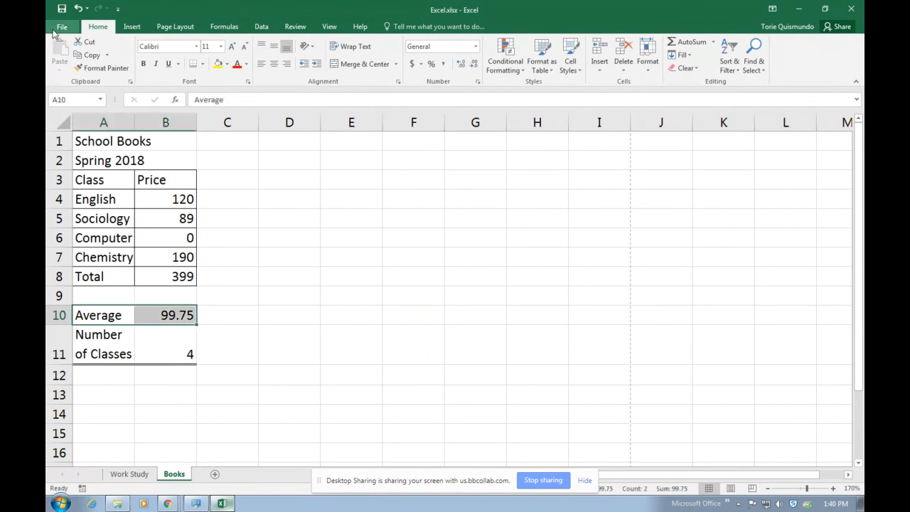
{"action": "left_click", "coordinate": [203, 64]}
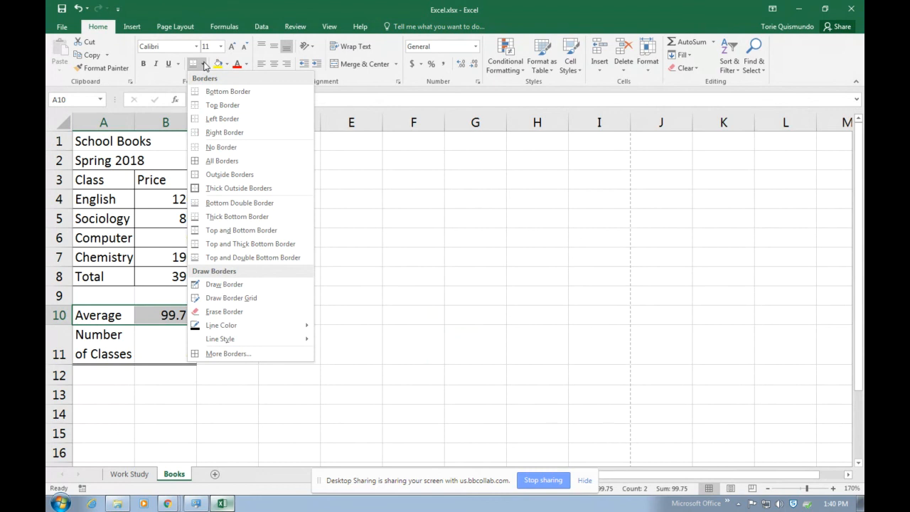
{"action": "left_click", "coordinate": [222, 217]}
{"action": "left_click", "coordinate": [360, 291]}
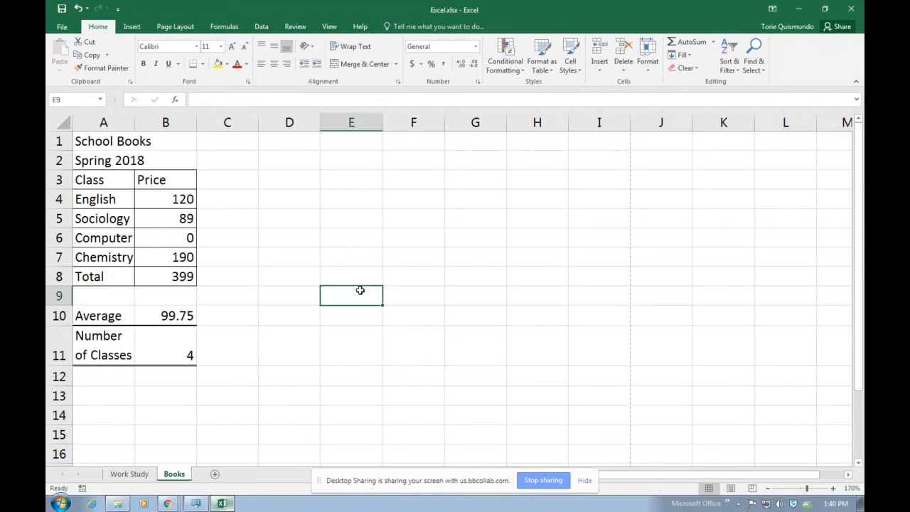